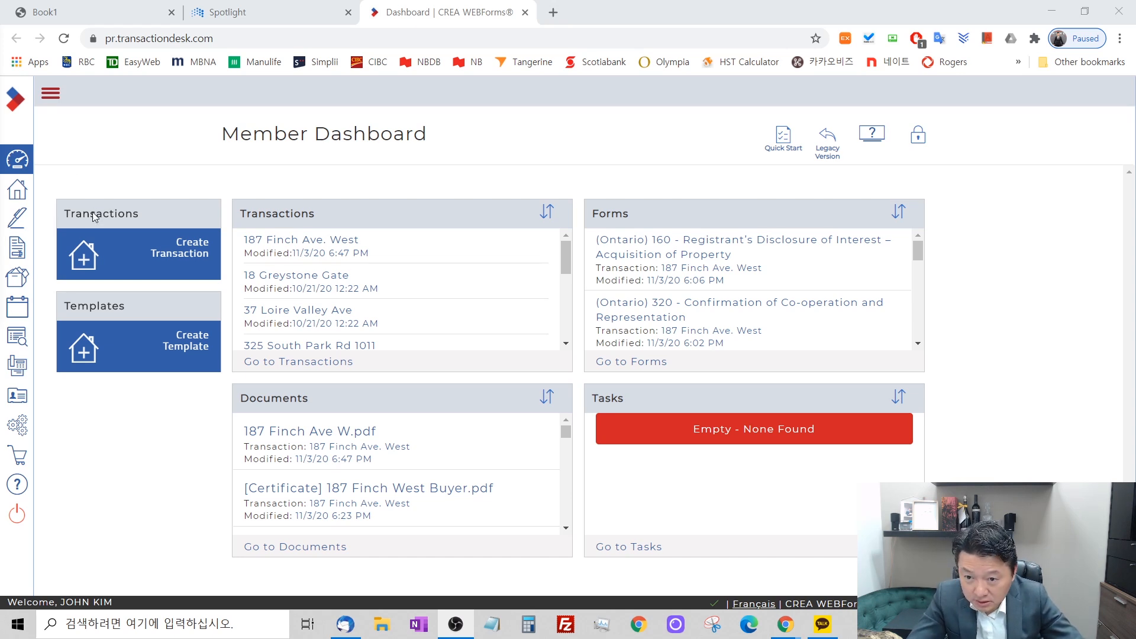
Open the Home Standards Freehold buying transaction template, review its details and included forms, and return to the dashboard.
click(97, 352)
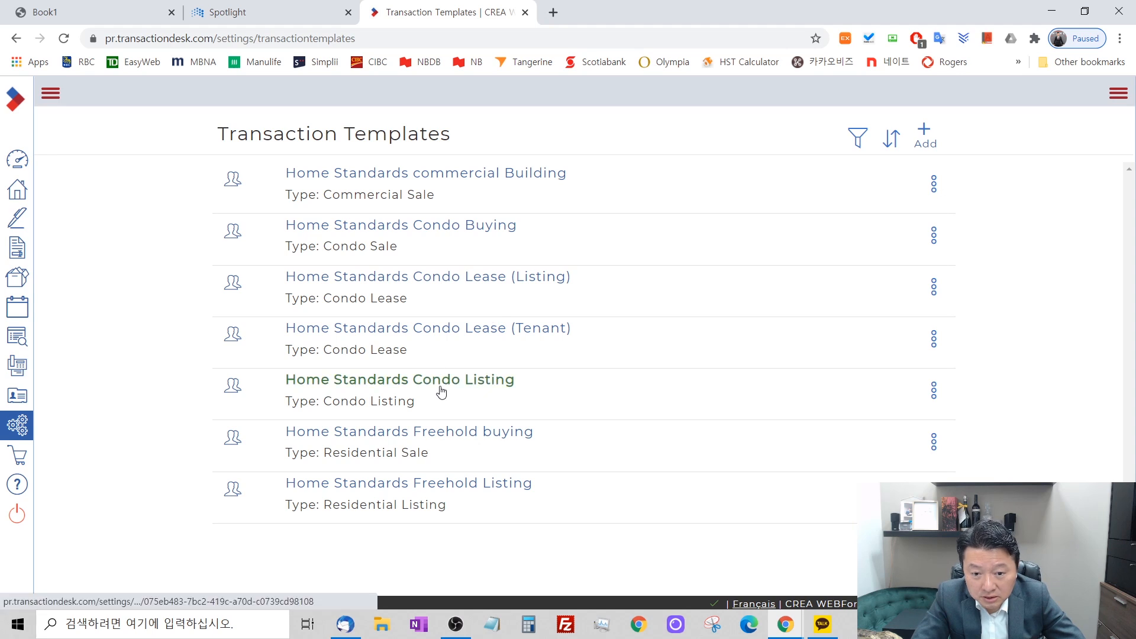
click(449, 441)
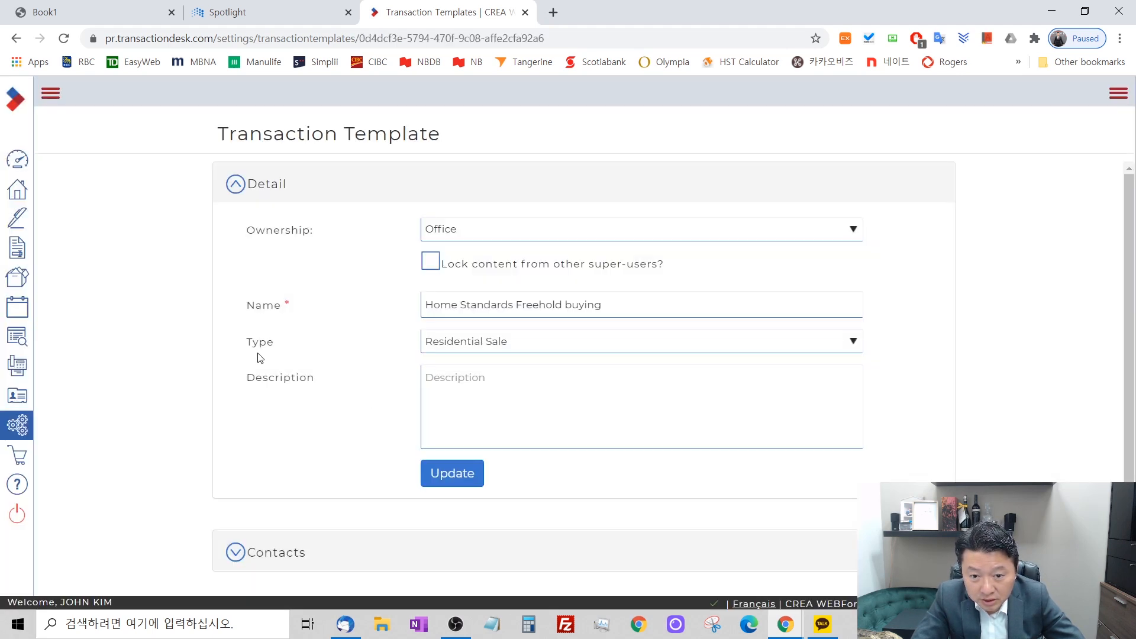
scroll(265, 357, down, 2)
click(266, 544)
scroll(109, 416, down, 5)
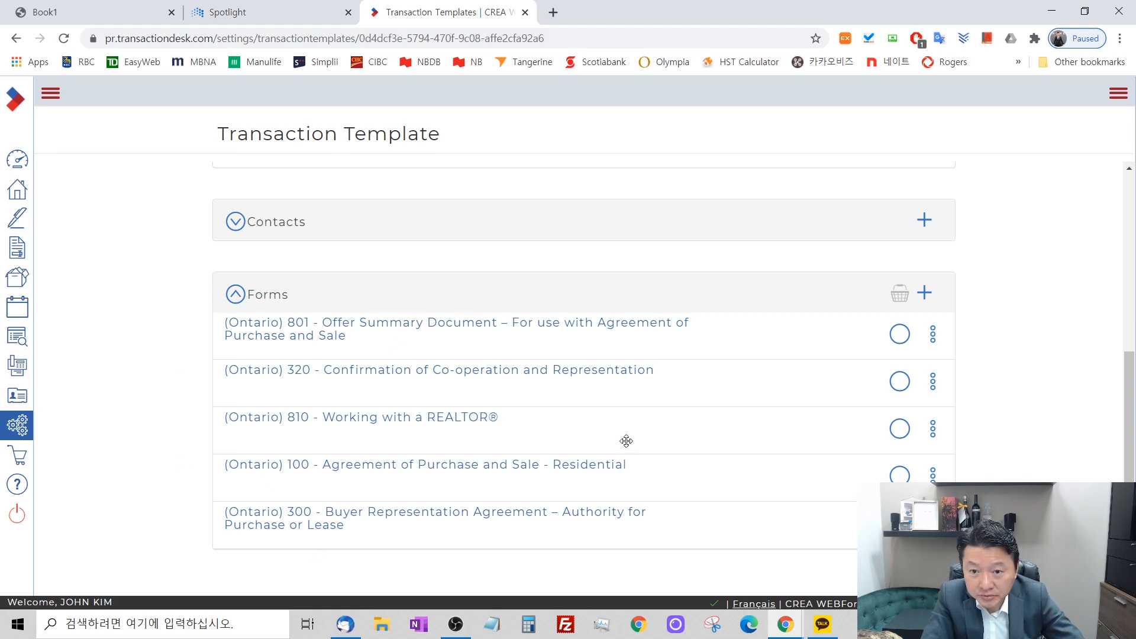
scroll(626, 441, up, 5)
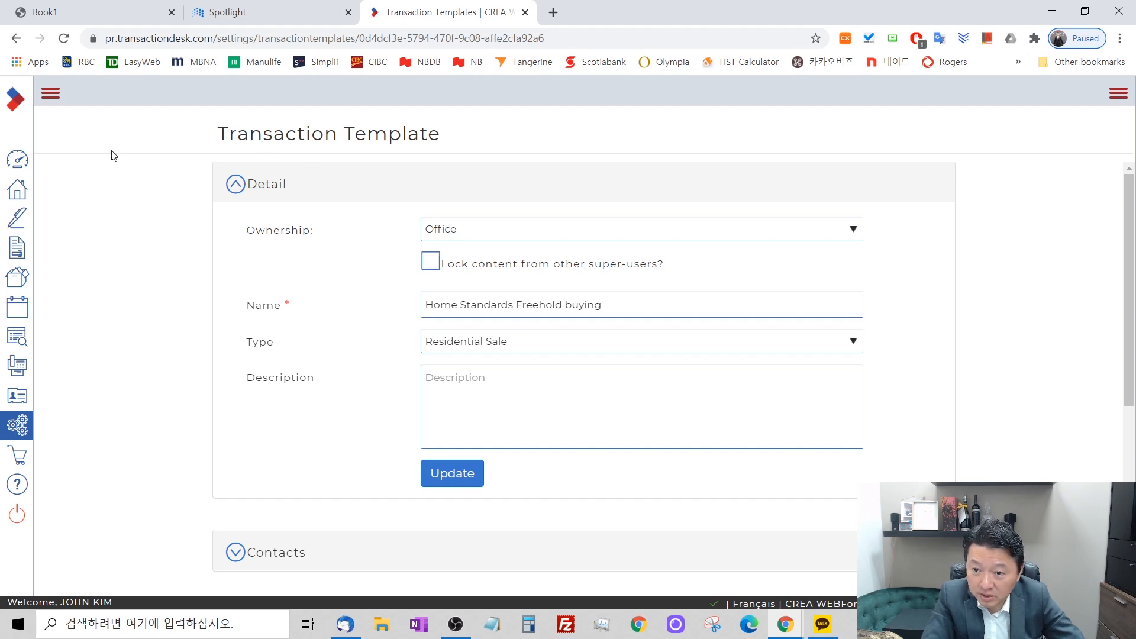
click(17, 164)
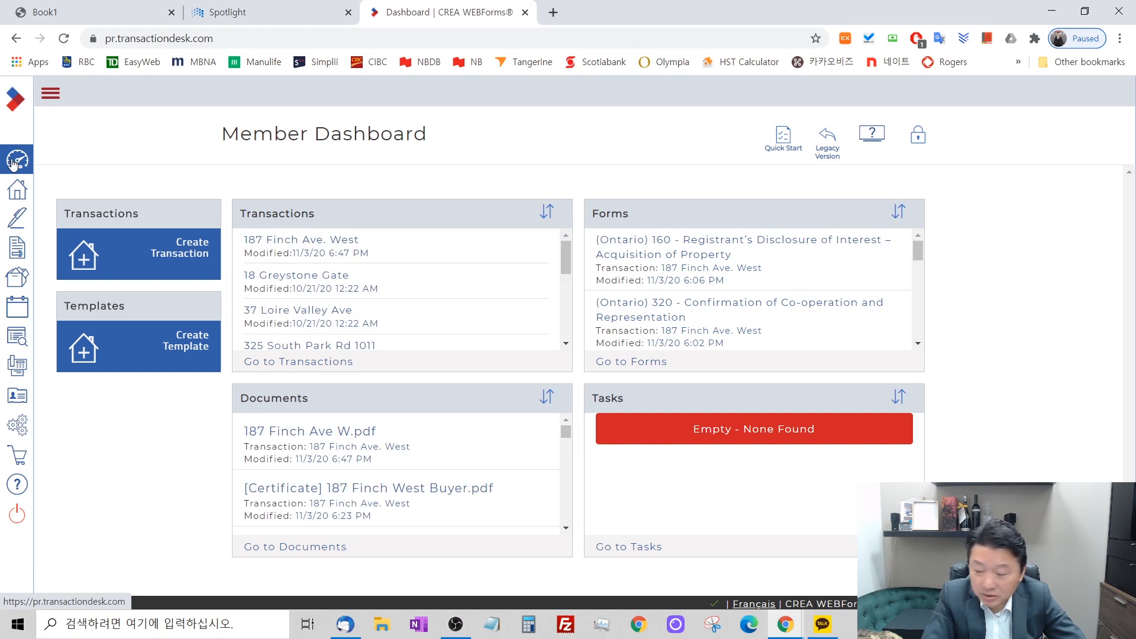
Switch to the Spotlight page and open the MLS System from its MLS, Collaborate & Related Services list.
click(207, 12)
scroll(577, 235, up, 5)
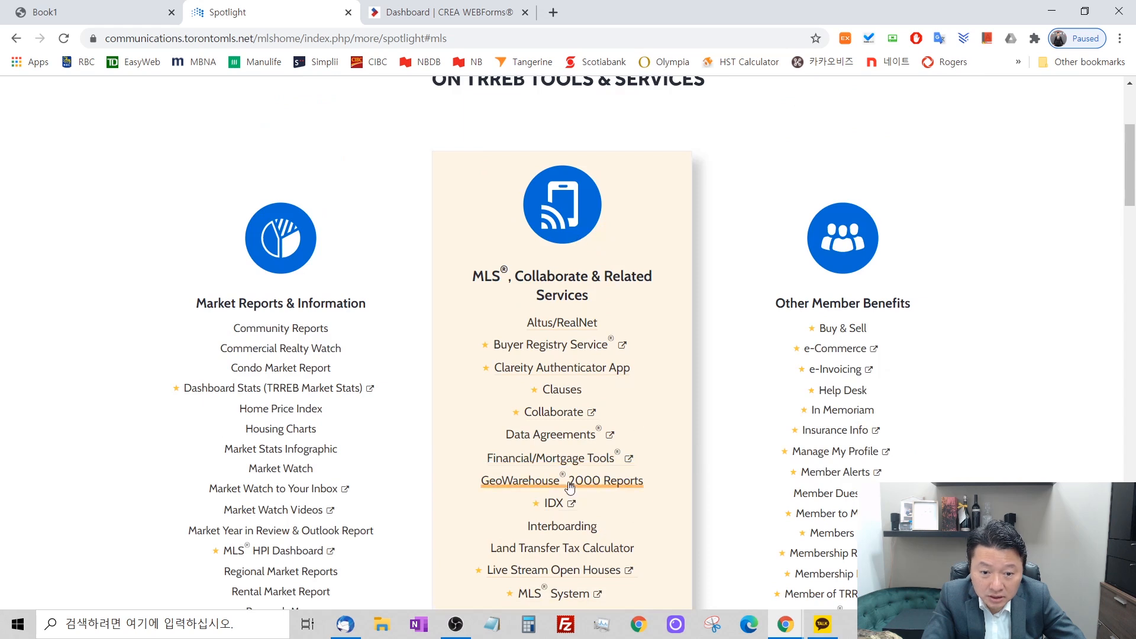
scroll(578, 467, down, 2)
click(576, 448)
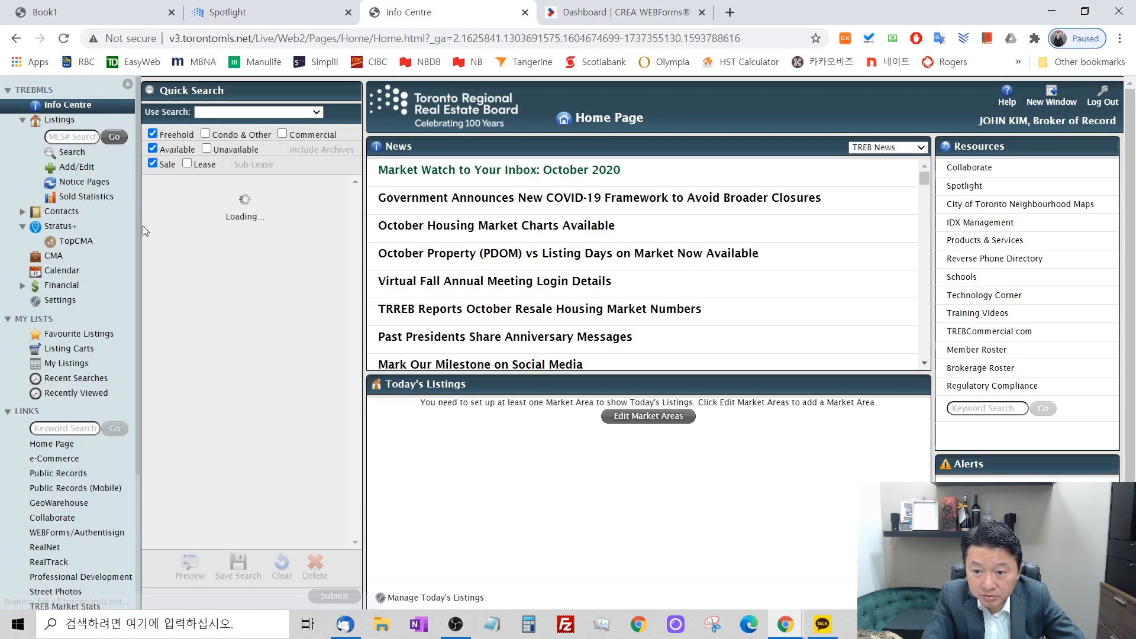
Check My Listings and open the detail view of the $1,699,000 commercial listing from the recently viewed listings.
click(82, 365)
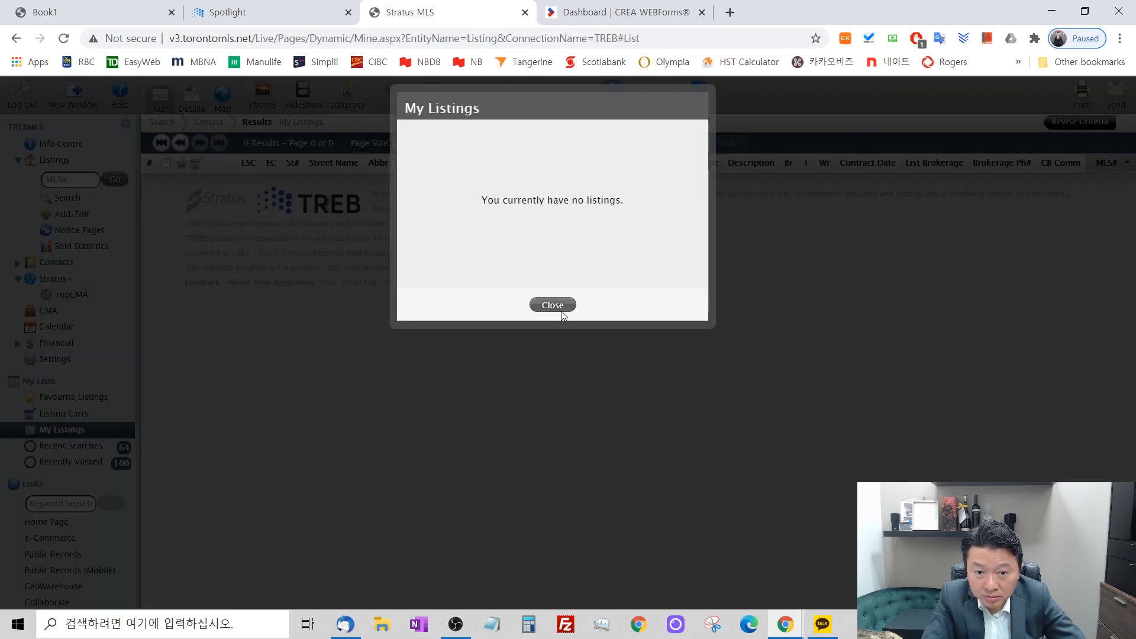
click(554, 306)
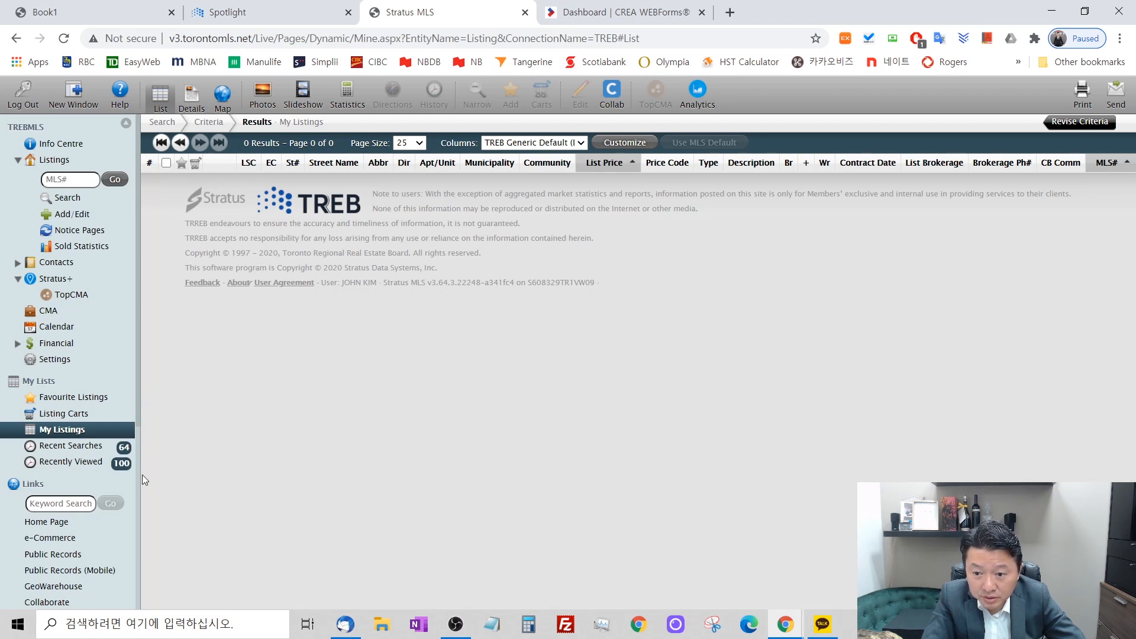
click(78, 465)
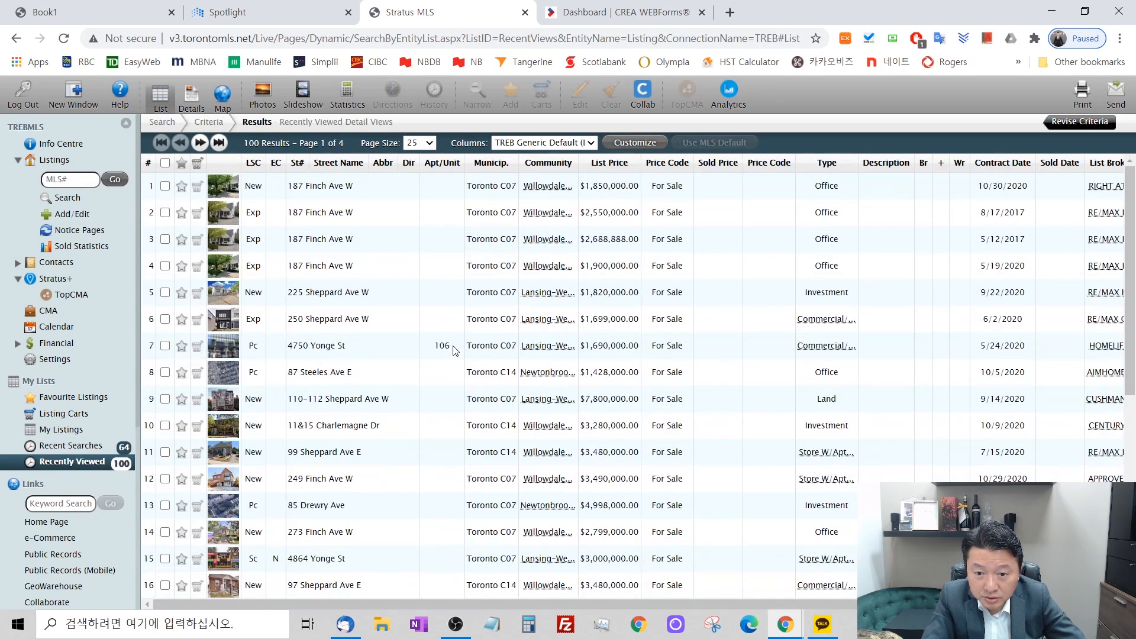
scroll(455, 350, down, 1)
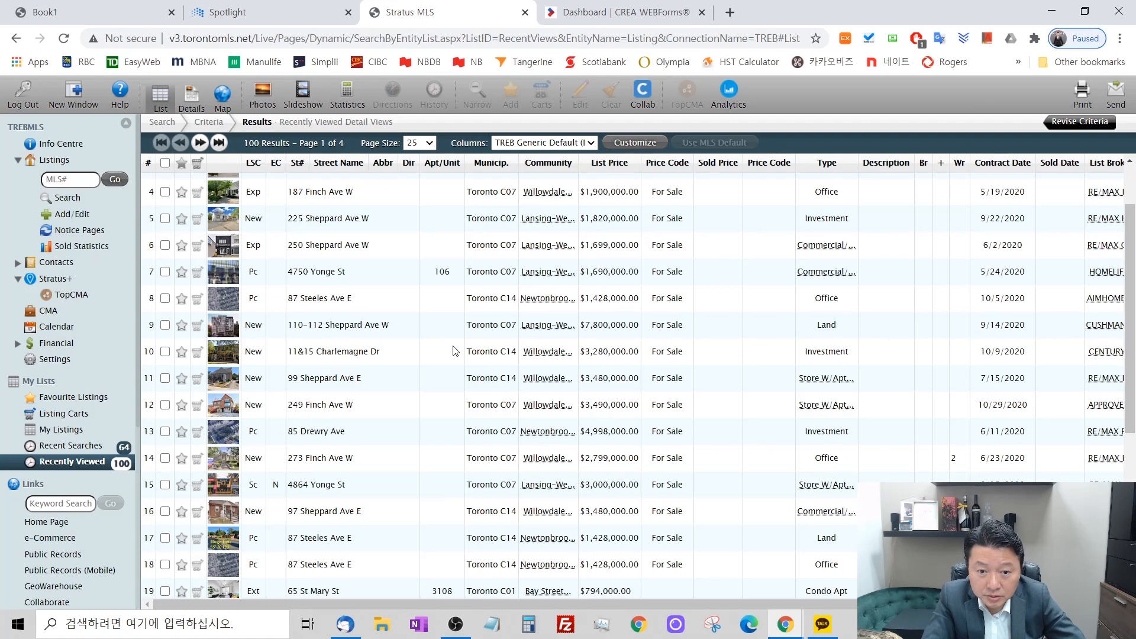
double_click(340, 248)
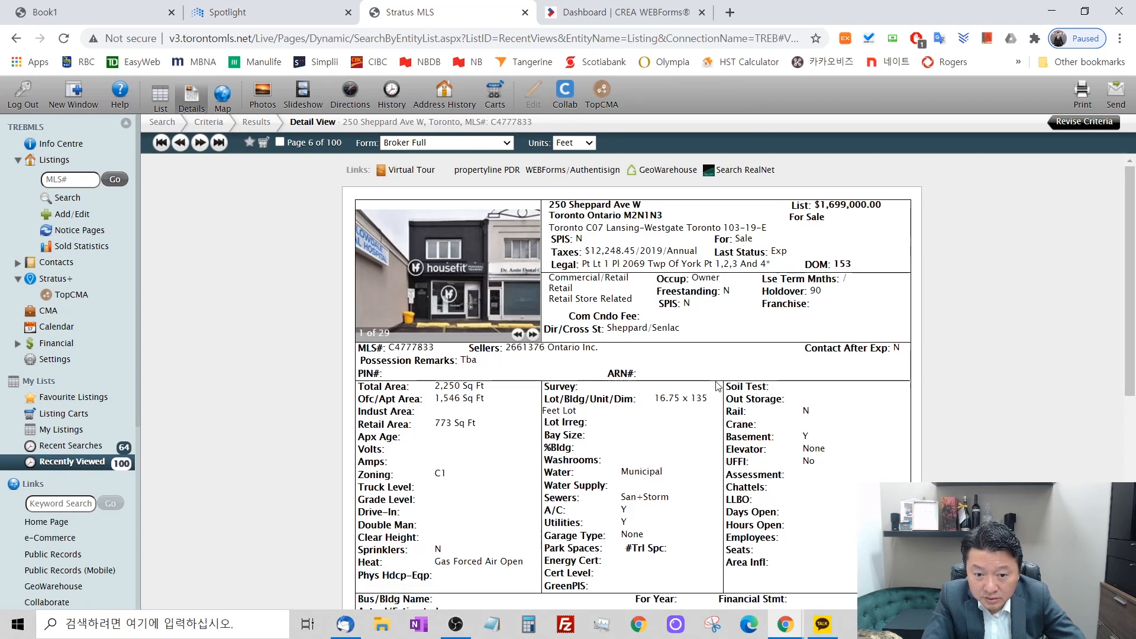
Print the Broker Full detail view of the current listing on the iR-ADV C3325 printer.
click(1083, 95)
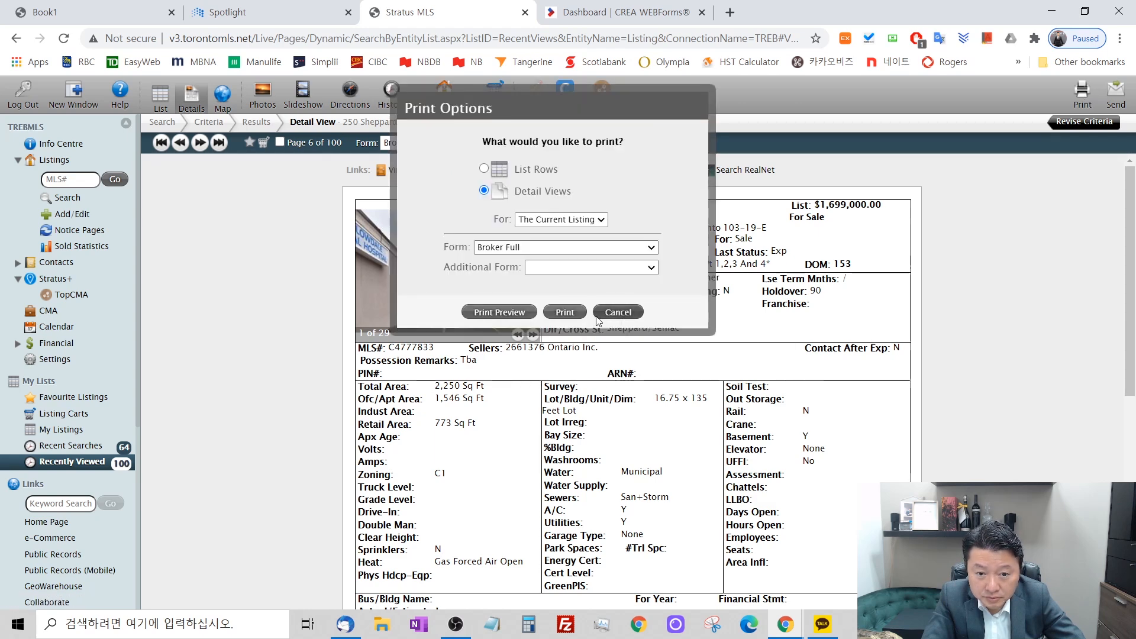
click(565, 312)
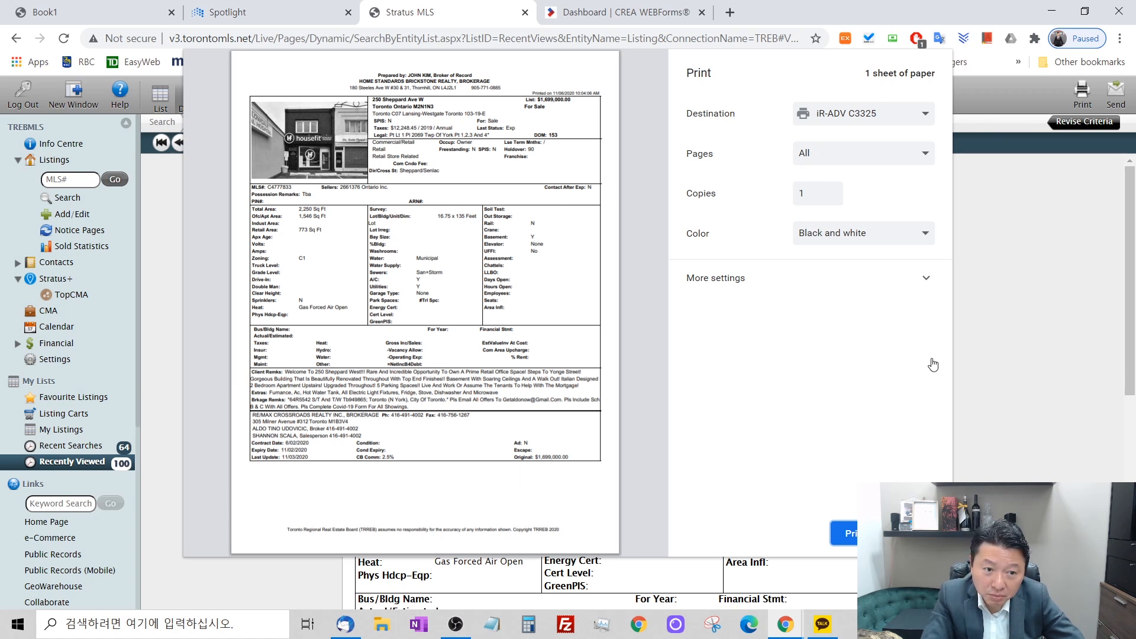
click(856, 534)
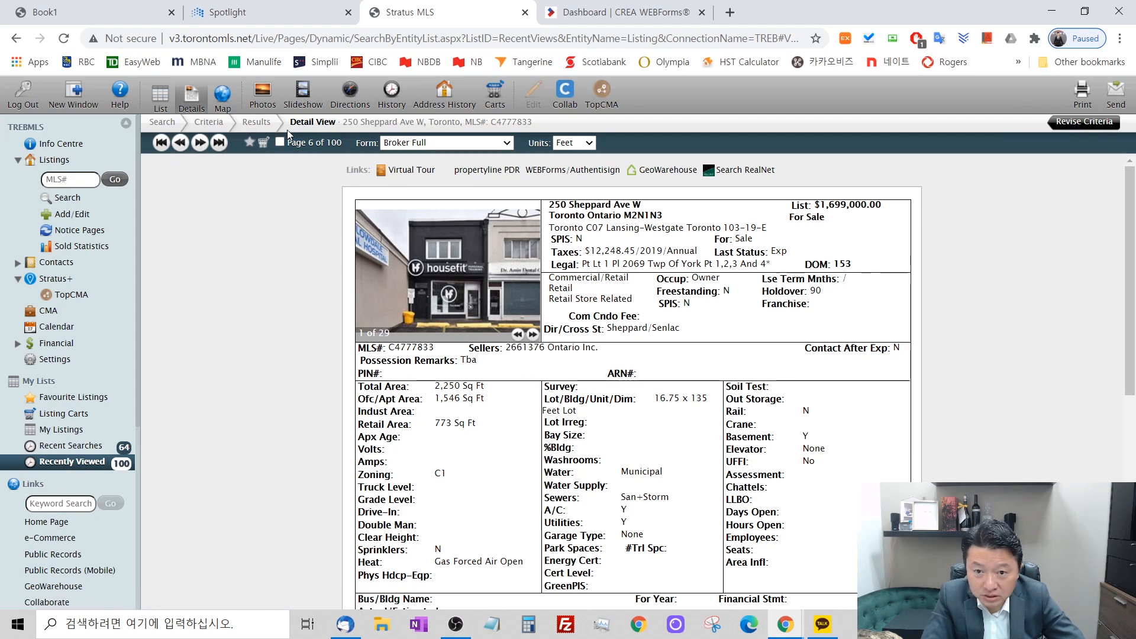
Look over the listing and print its Broker Full detail view on the HP LaserJet 200 color M251nw printer.
scroll(650, 315, down, 7)
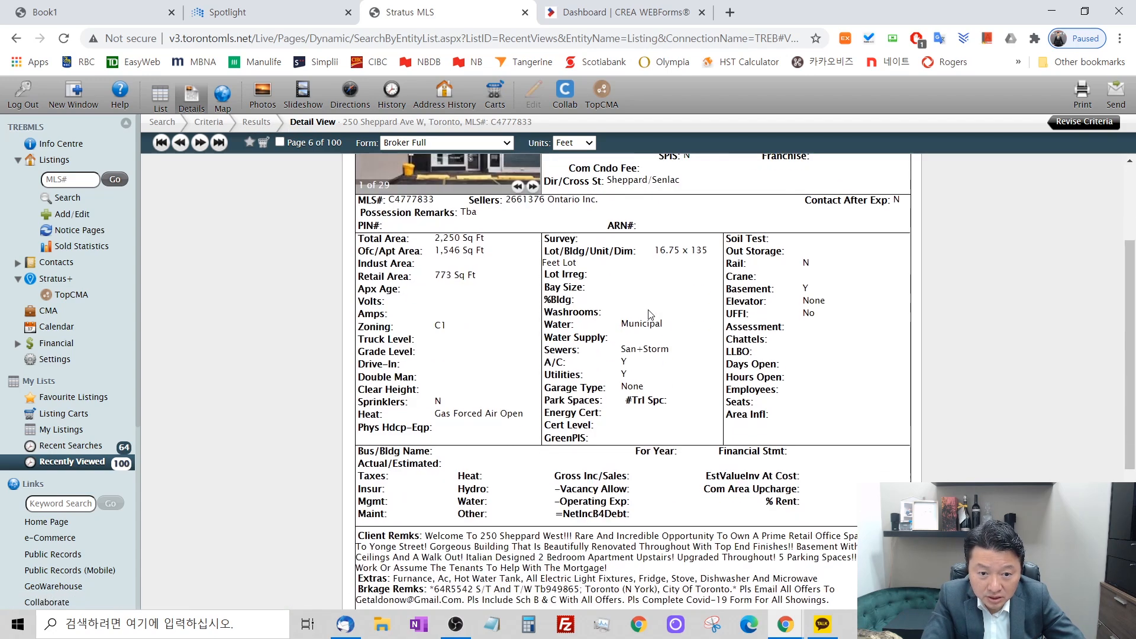
scroll(655, 320, up, 7)
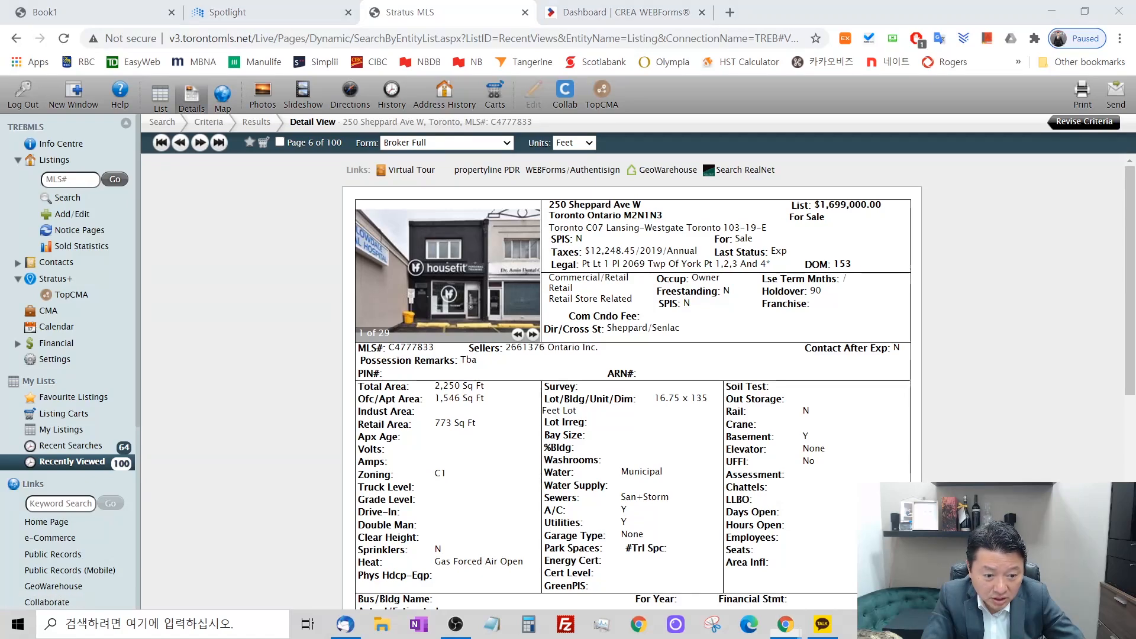
click(1083, 94)
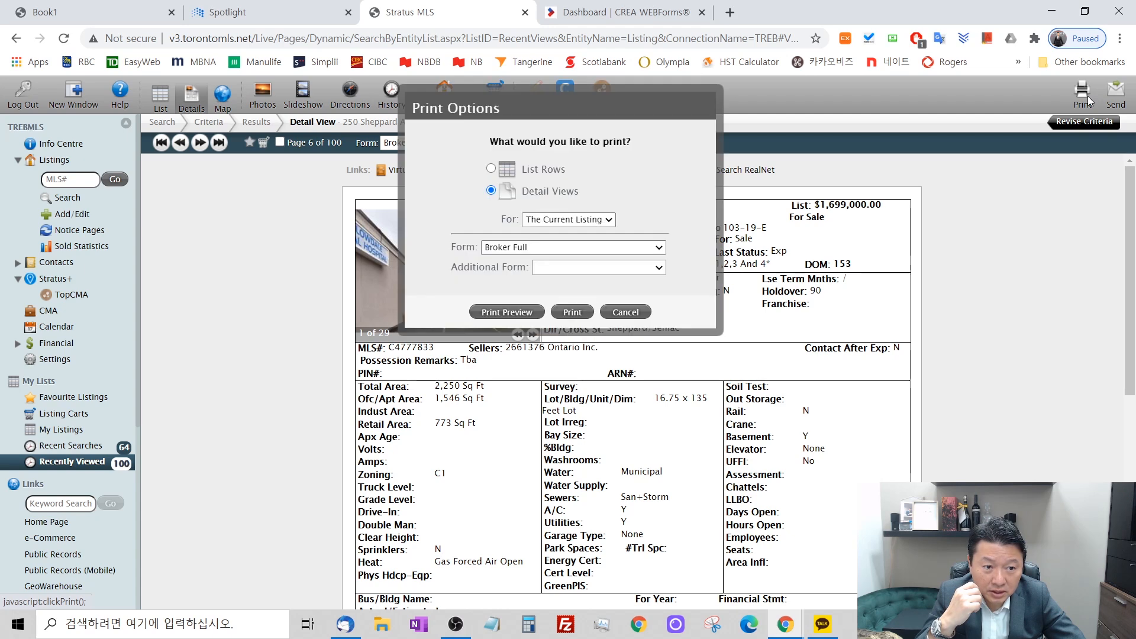
click(572, 310)
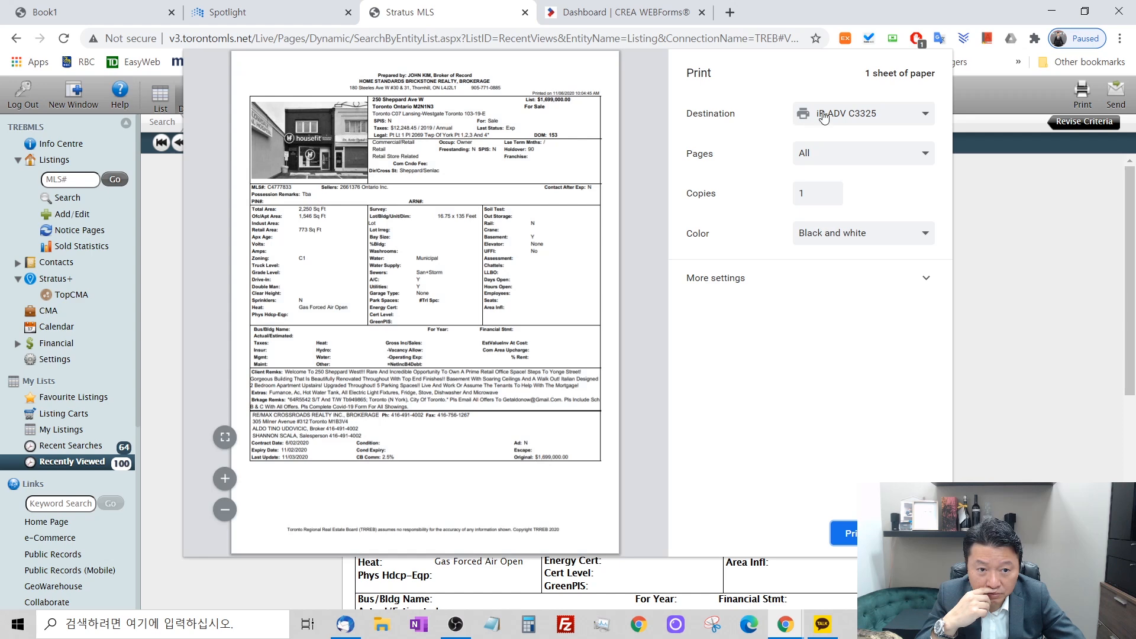
click(824, 114)
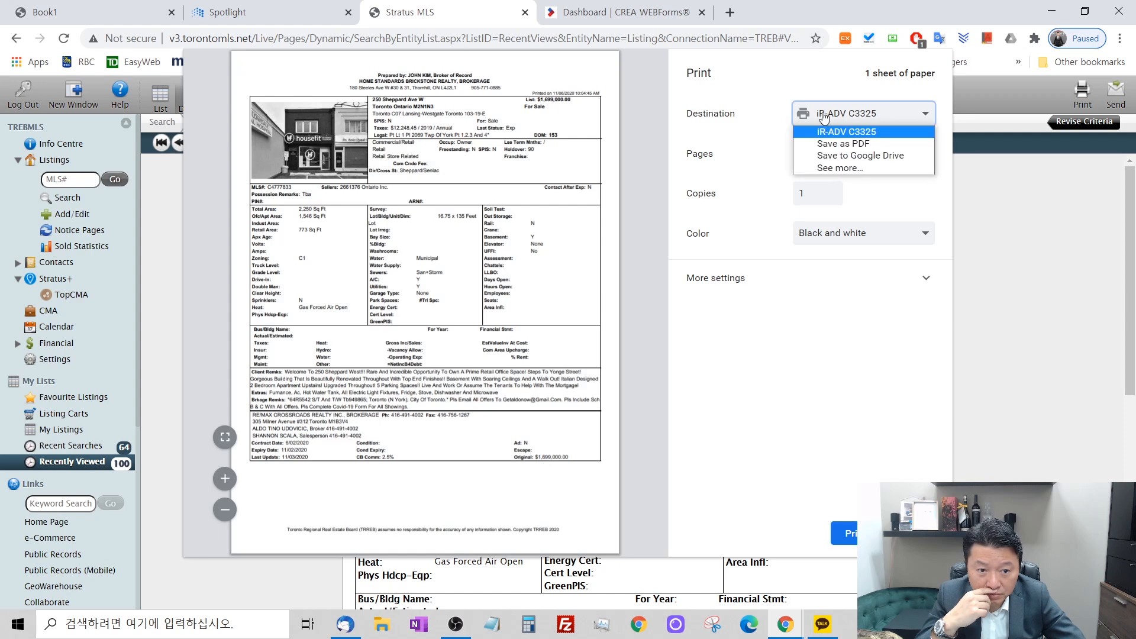
click(852, 170)
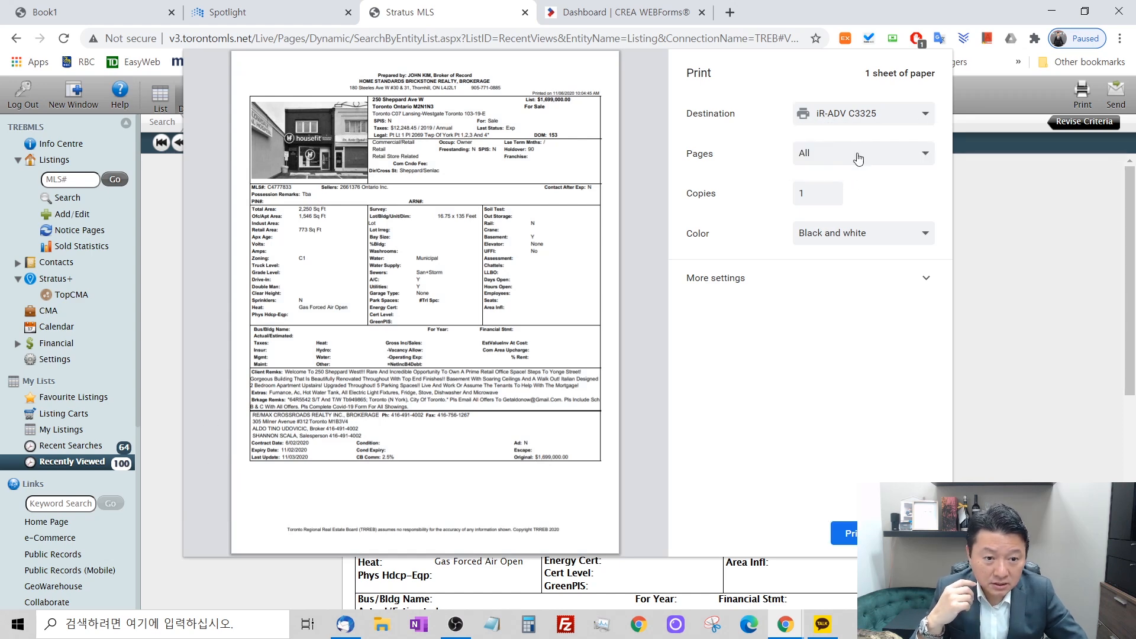
click(860, 115)
click(840, 170)
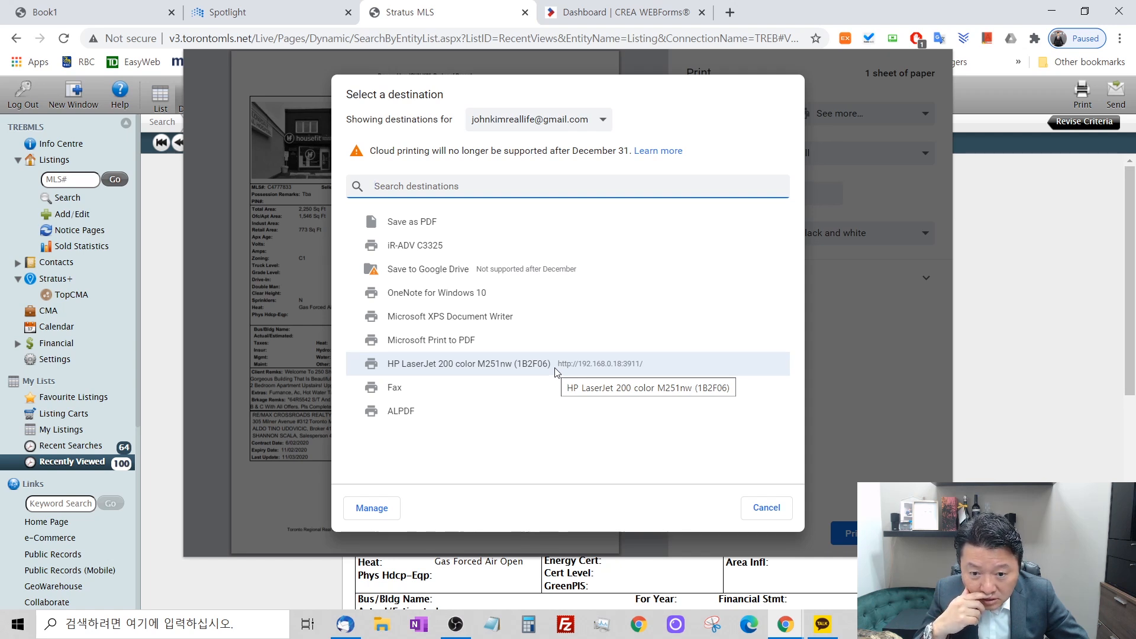
click(554, 367)
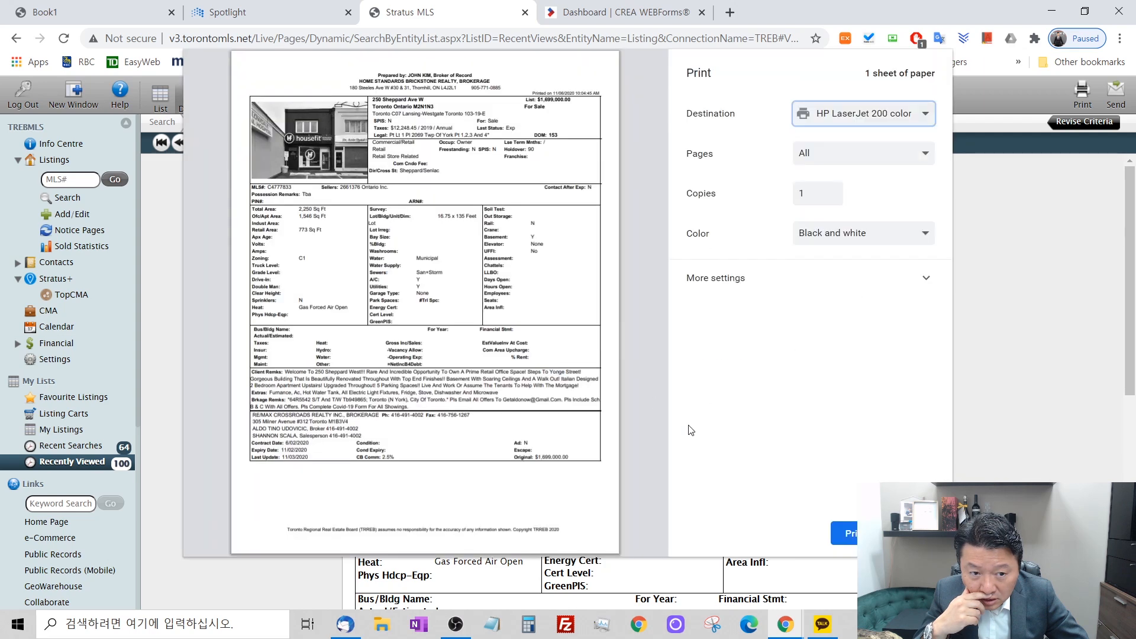
click(845, 533)
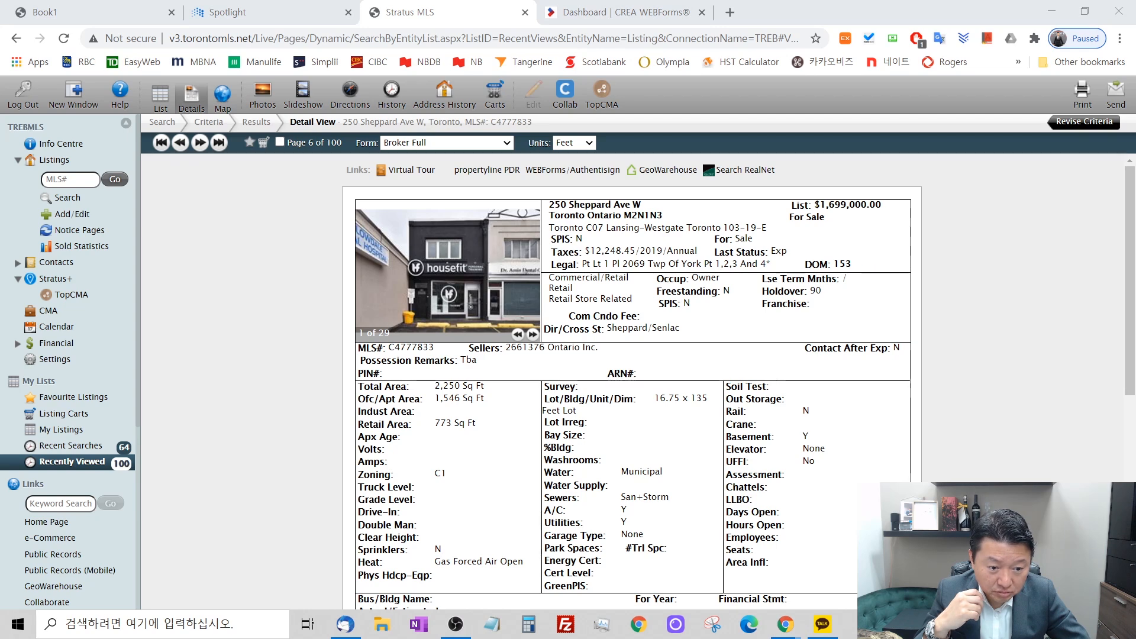
Cancel the listing's print job in the iR-ADV C3325 queue and close that queue window.
click(69, 123)
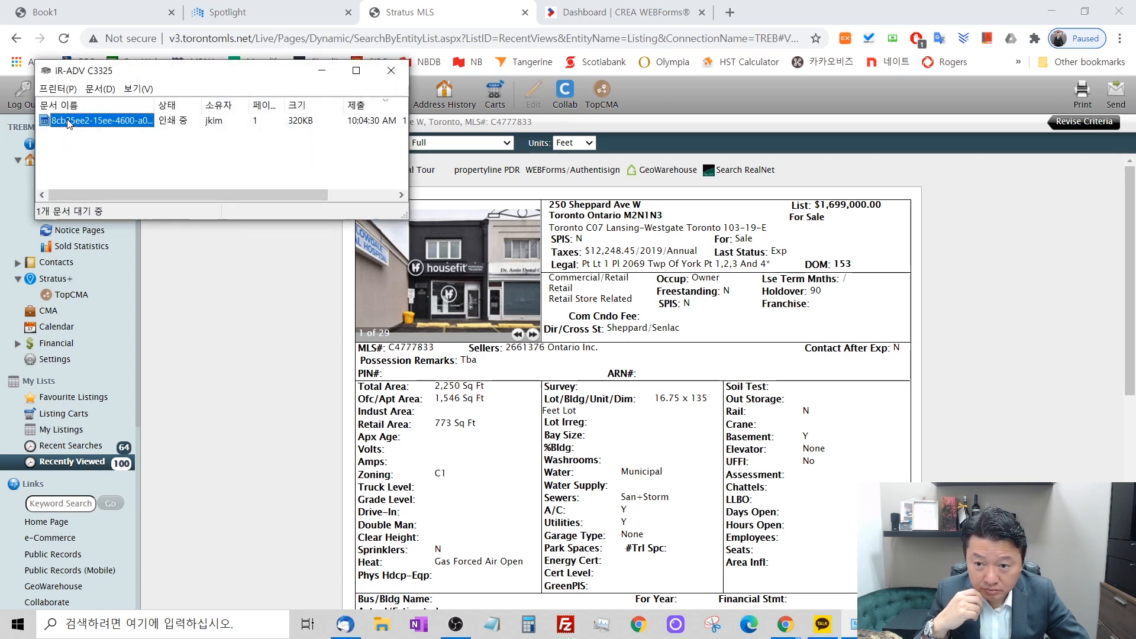
key(Delete)
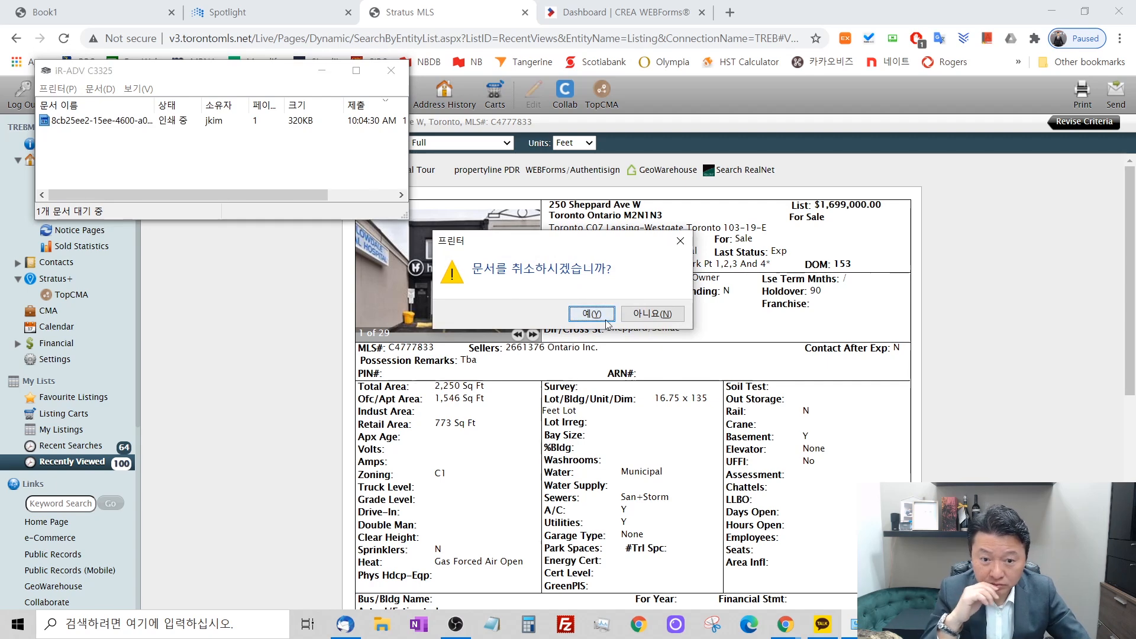
click(584, 311)
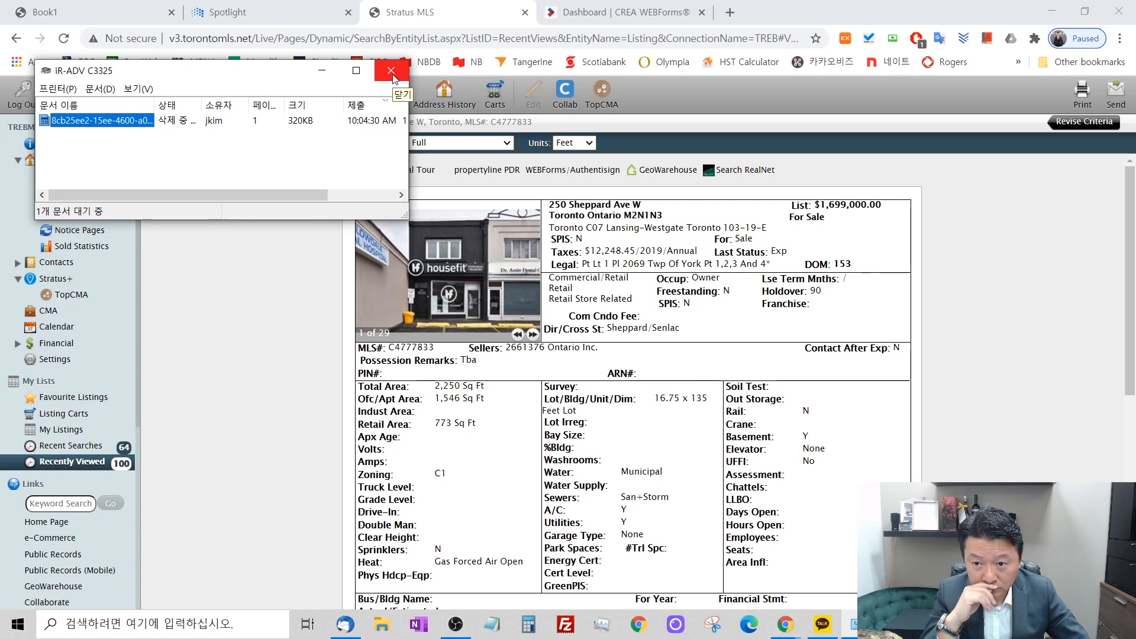
click(391, 70)
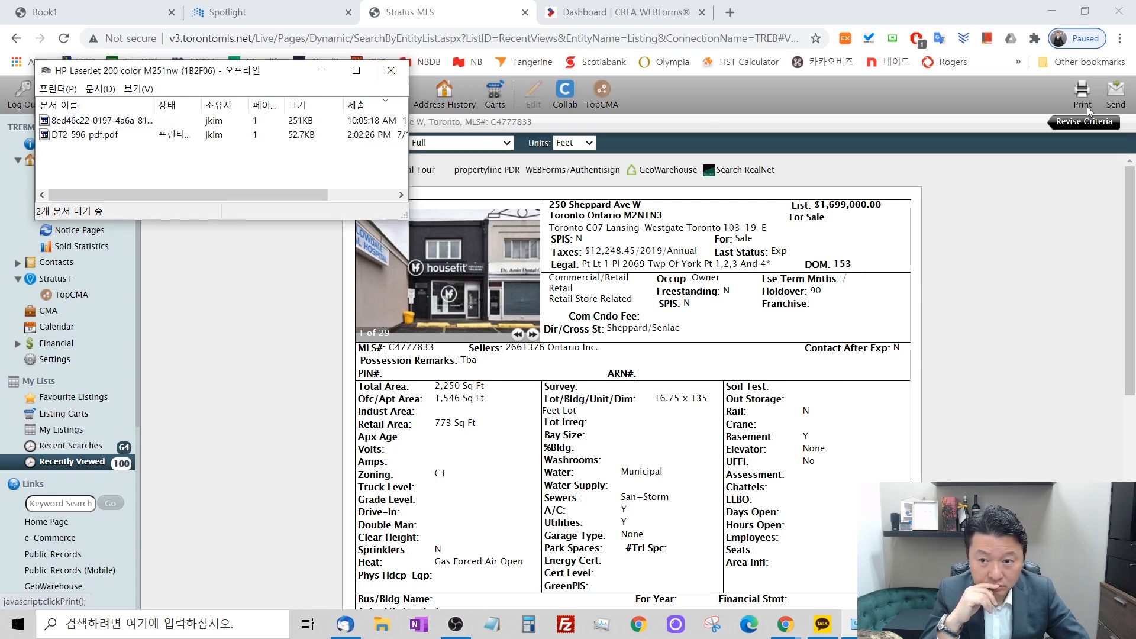
Cancel the DT2-596-pdf.pdf job in the HP LaserJet 200 color M251nw queue and close the queue window.
click(101, 137)
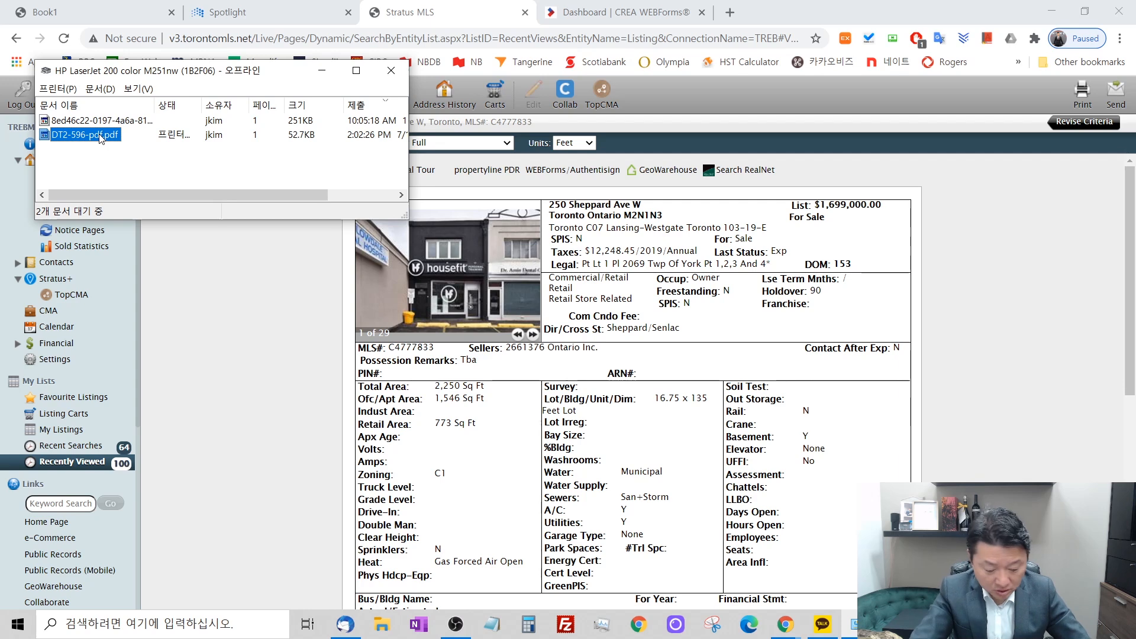
key(Delete)
click(591, 314)
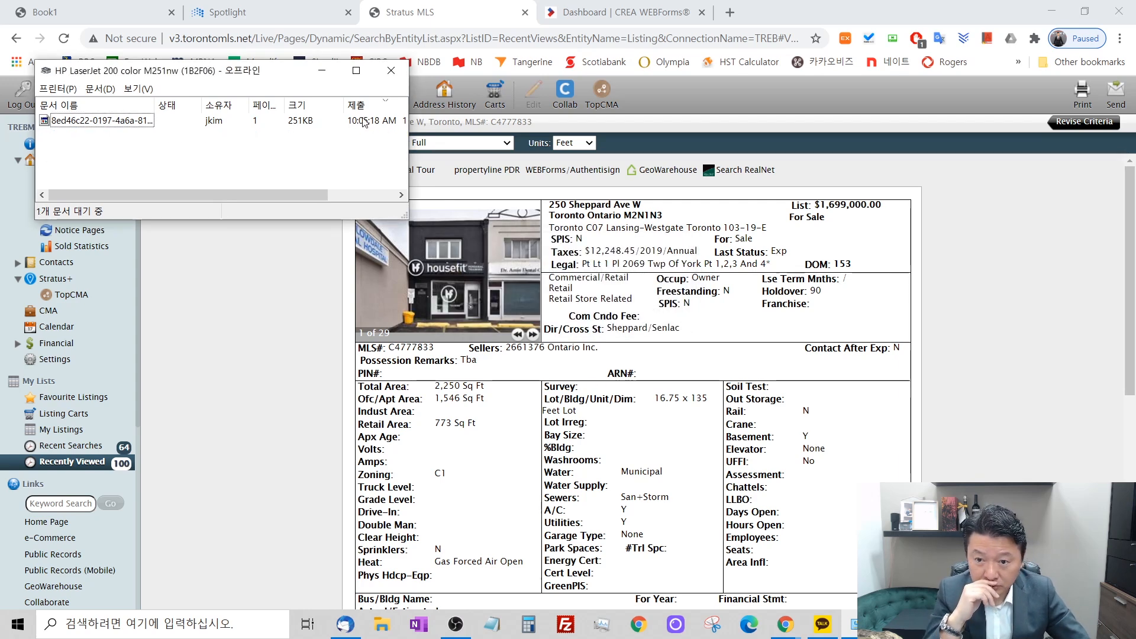
click(391, 70)
Set up a new print of the current listing's Broker Full detail view with Save as PDF as the destination.
click(1087, 101)
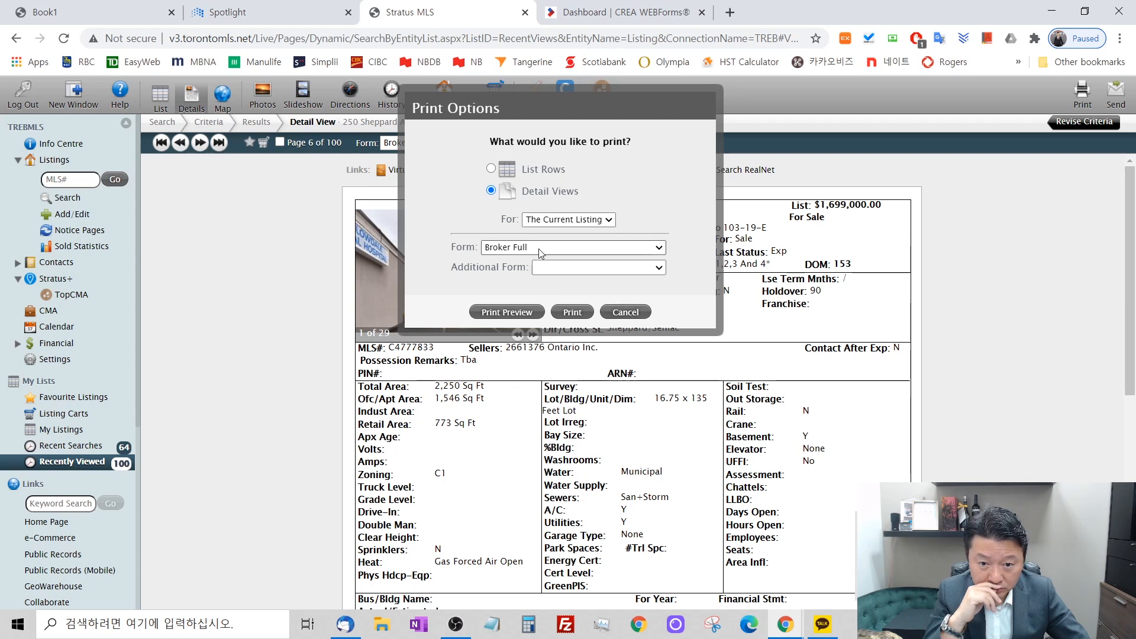
click(560, 318)
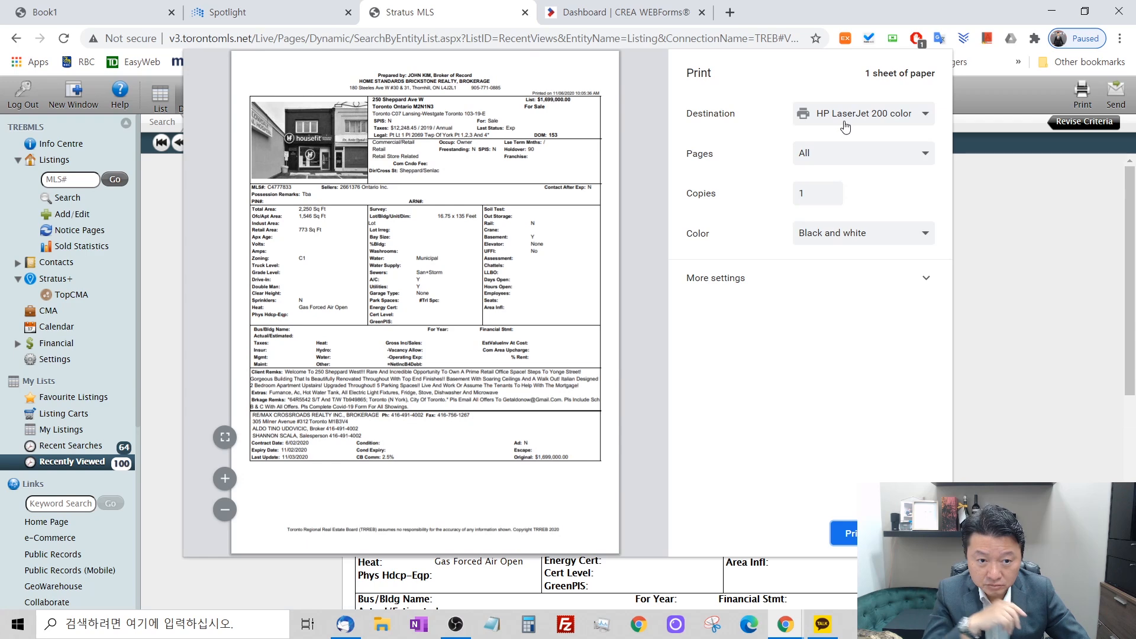
click(847, 121)
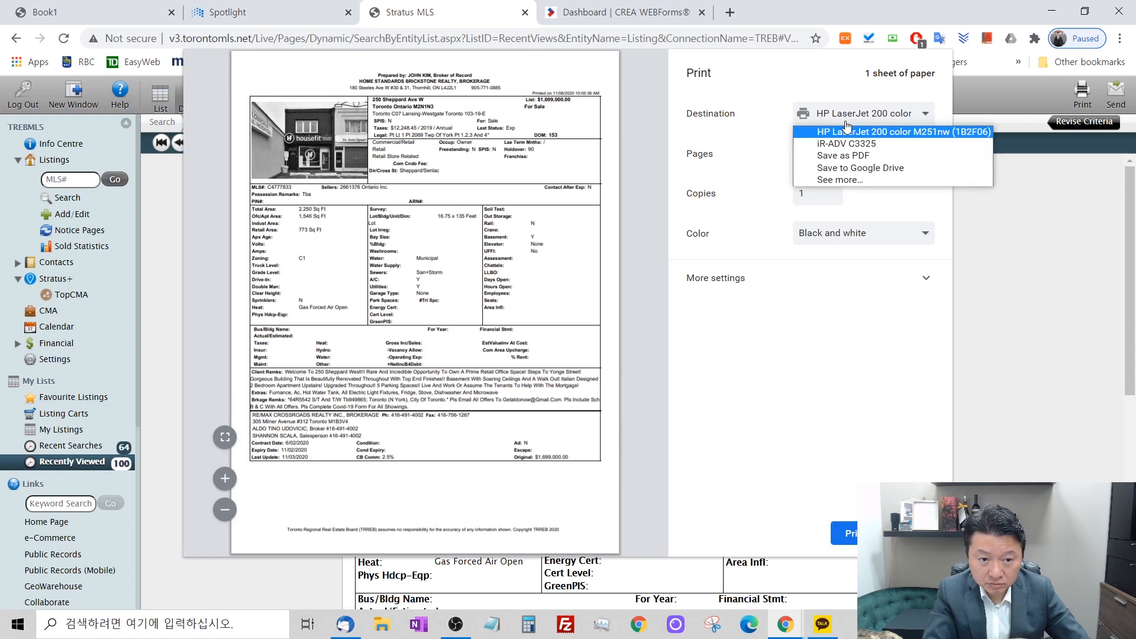
click(841, 179)
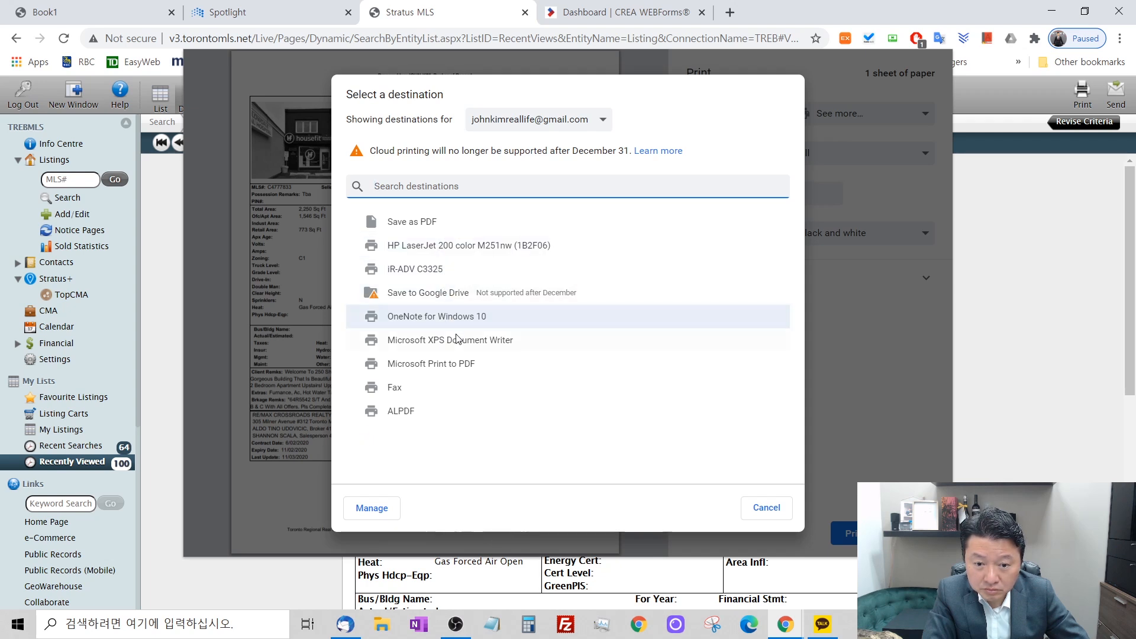
click(392, 221)
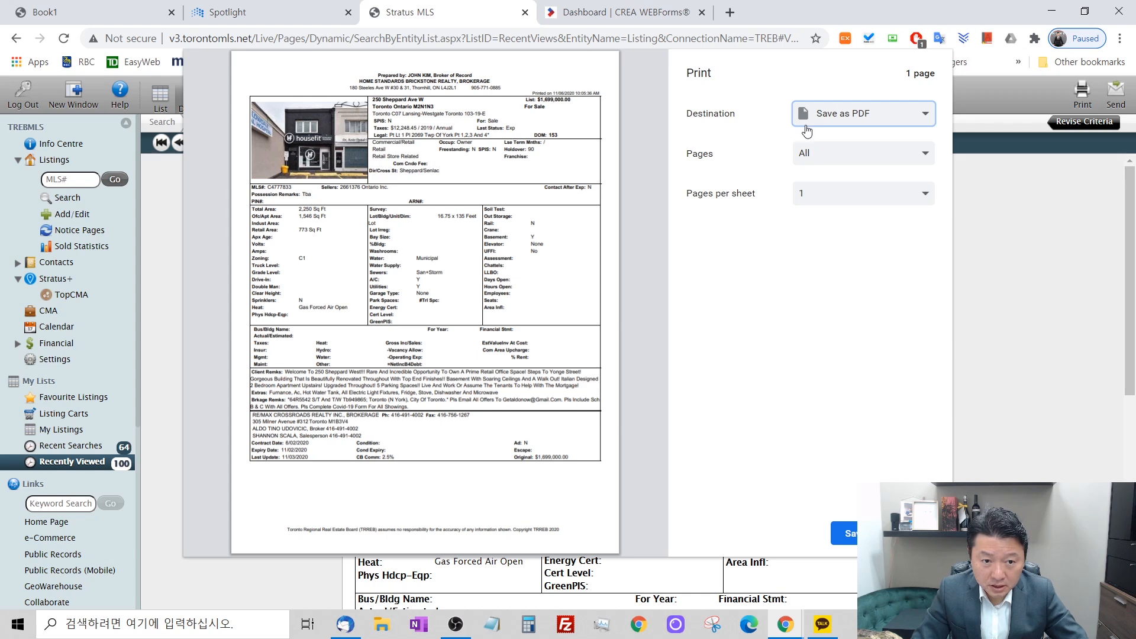
Save the listing PDF as commercial in the Downloads (다운로드) folder and move its opened Acrobat Reader window out of the way.
click(846, 533)
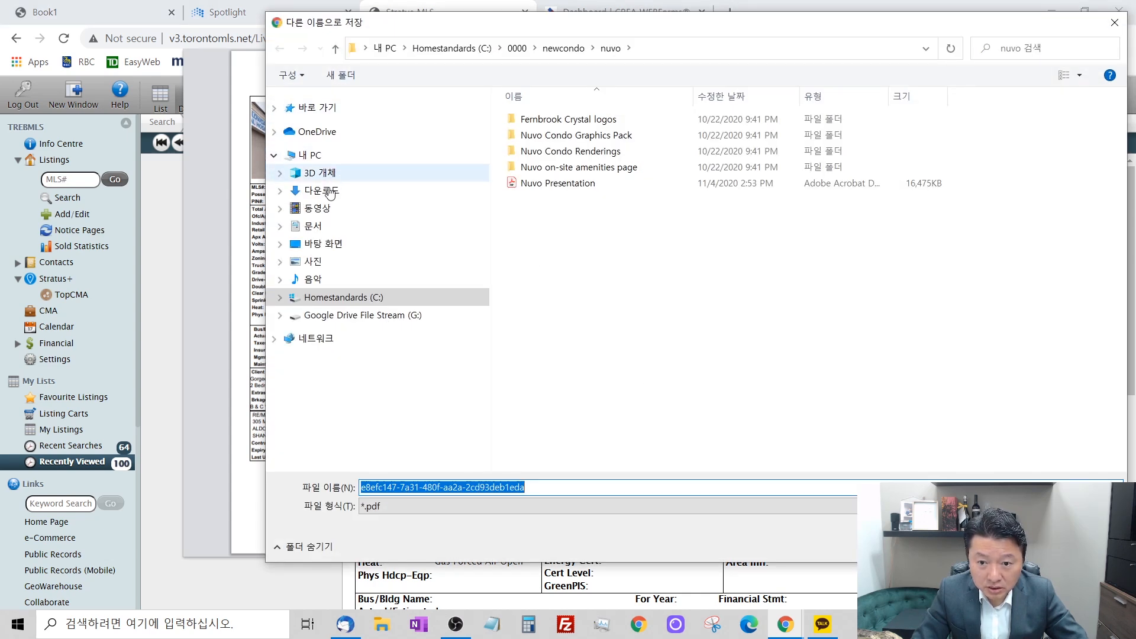
click(322, 190)
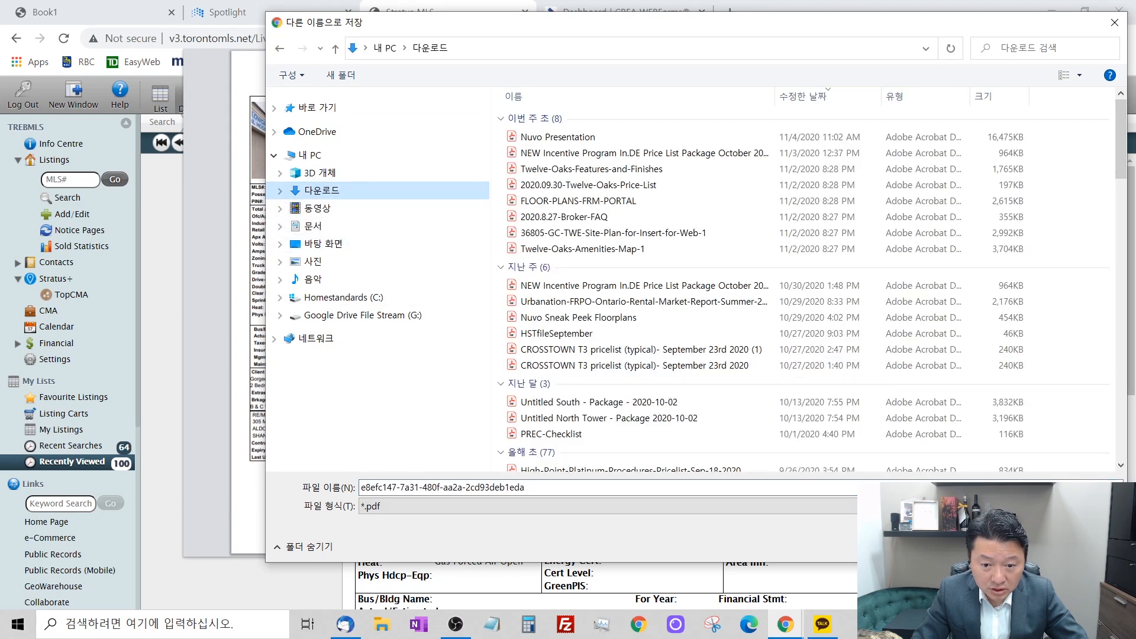
click(579, 486)
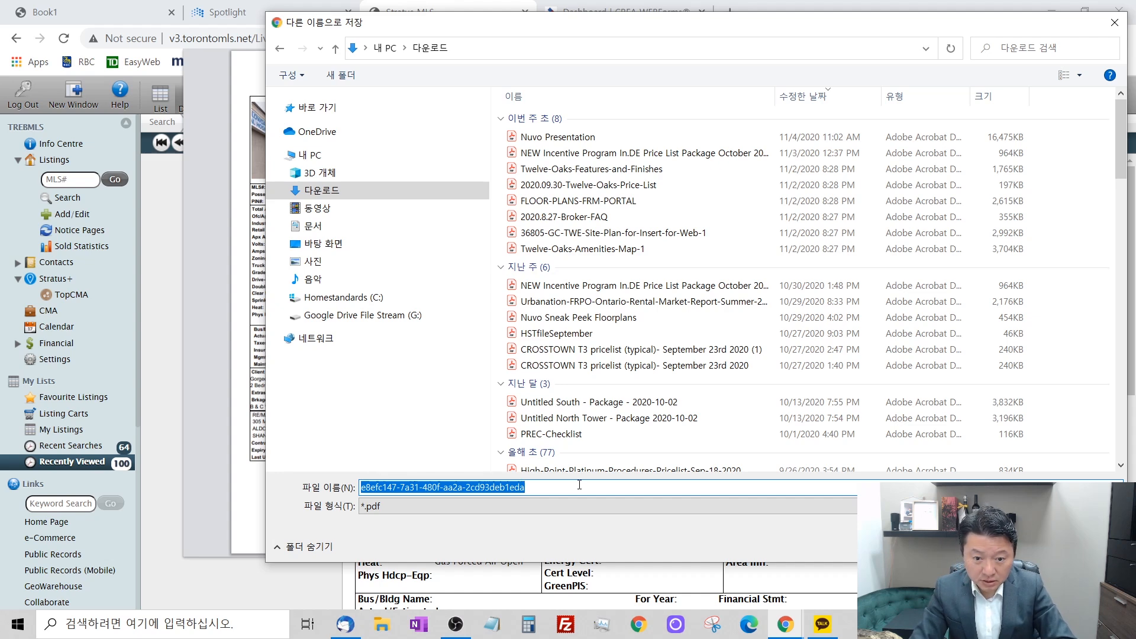
text(commercial)
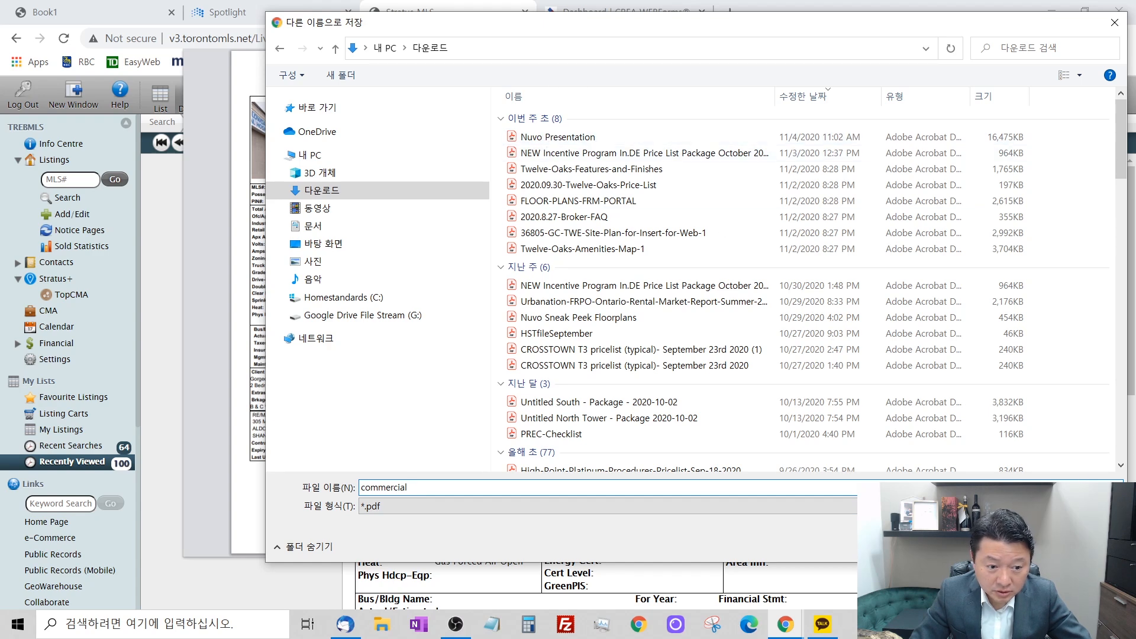
key(Return)
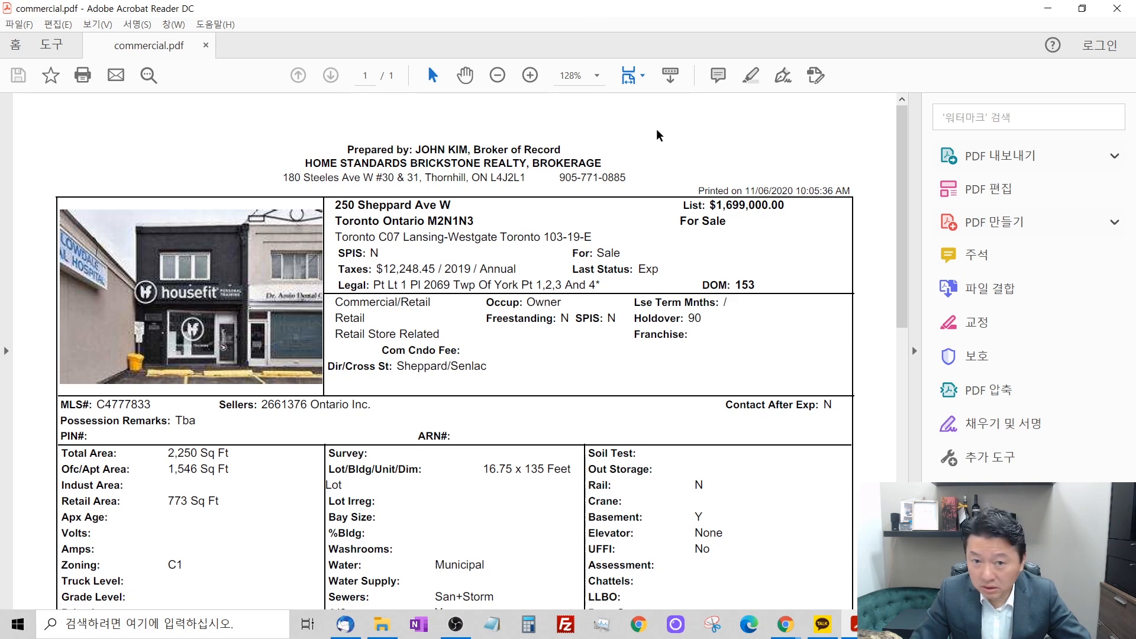
click(1088, 15)
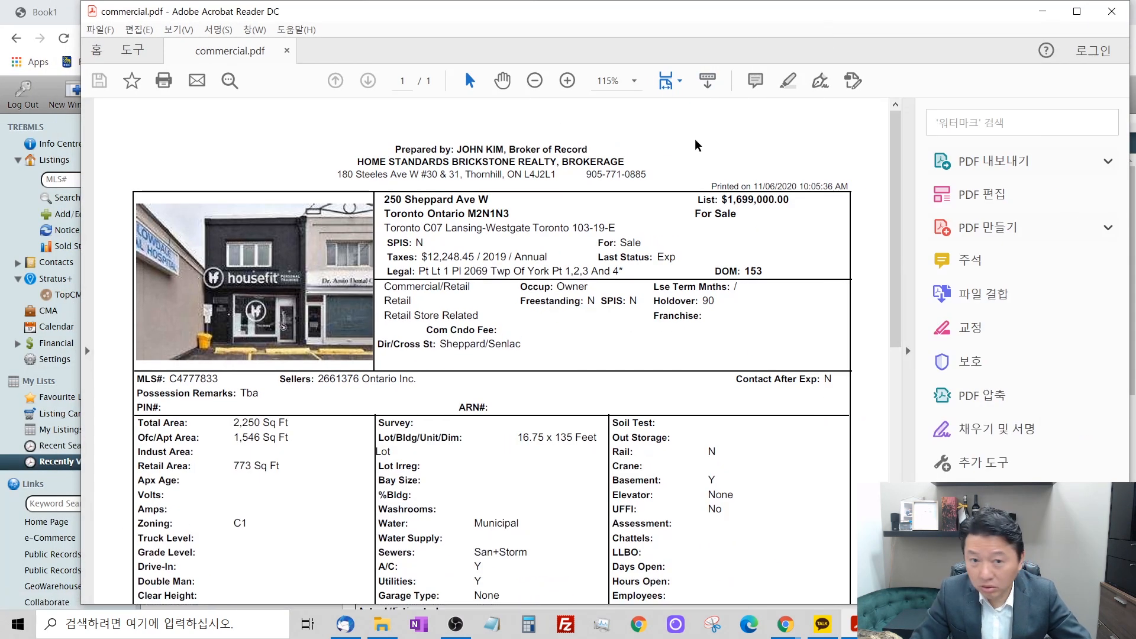
drag(655, 24, 0, 49)
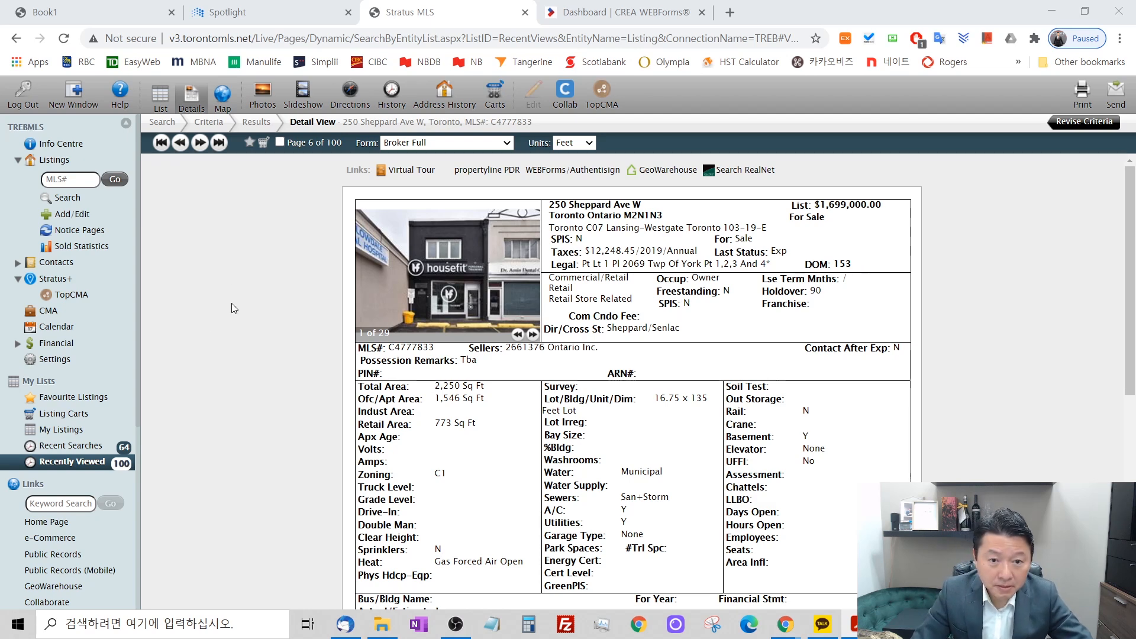
In CREA WEBForms, start a new transaction named after the listing's street address, using the Home Standards commercial Building template.
click(618, 11)
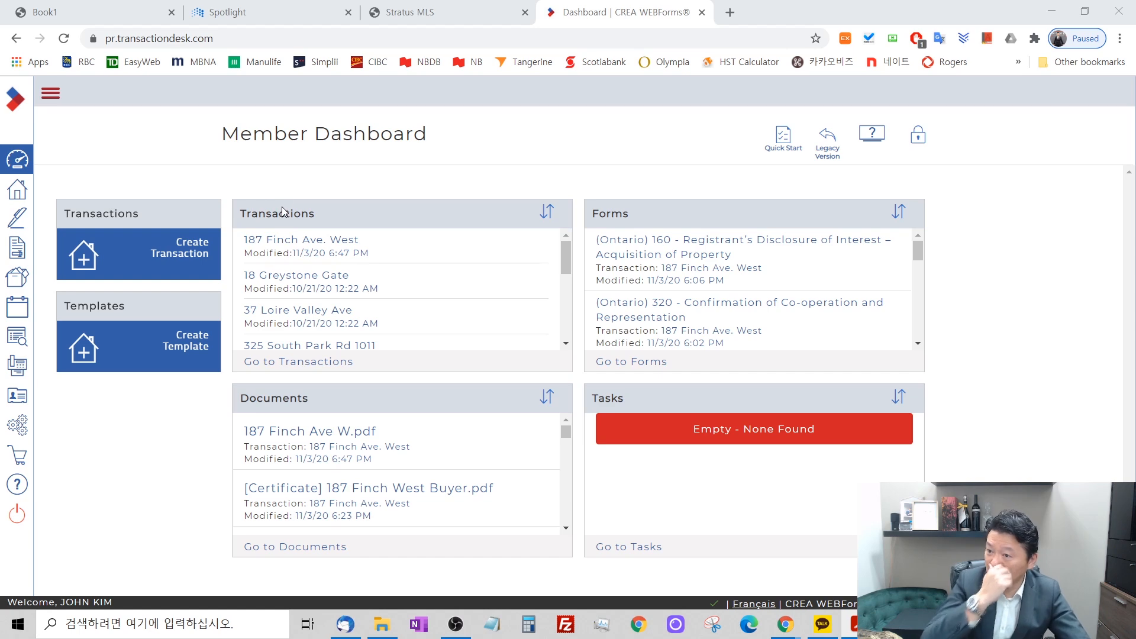
click(180, 252)
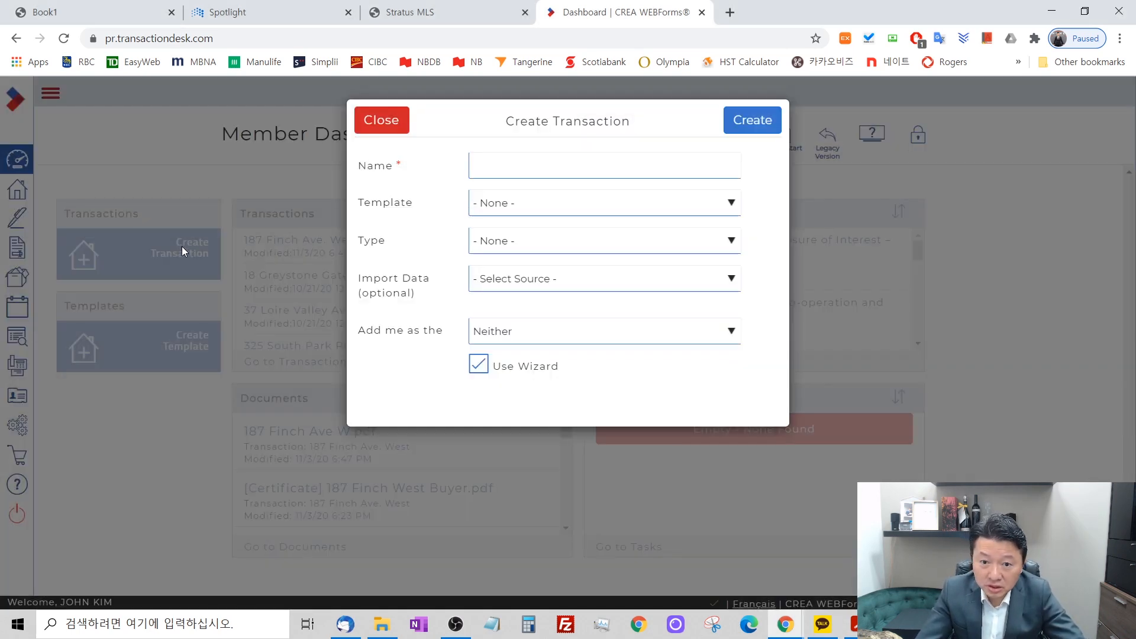
click(504, 165)
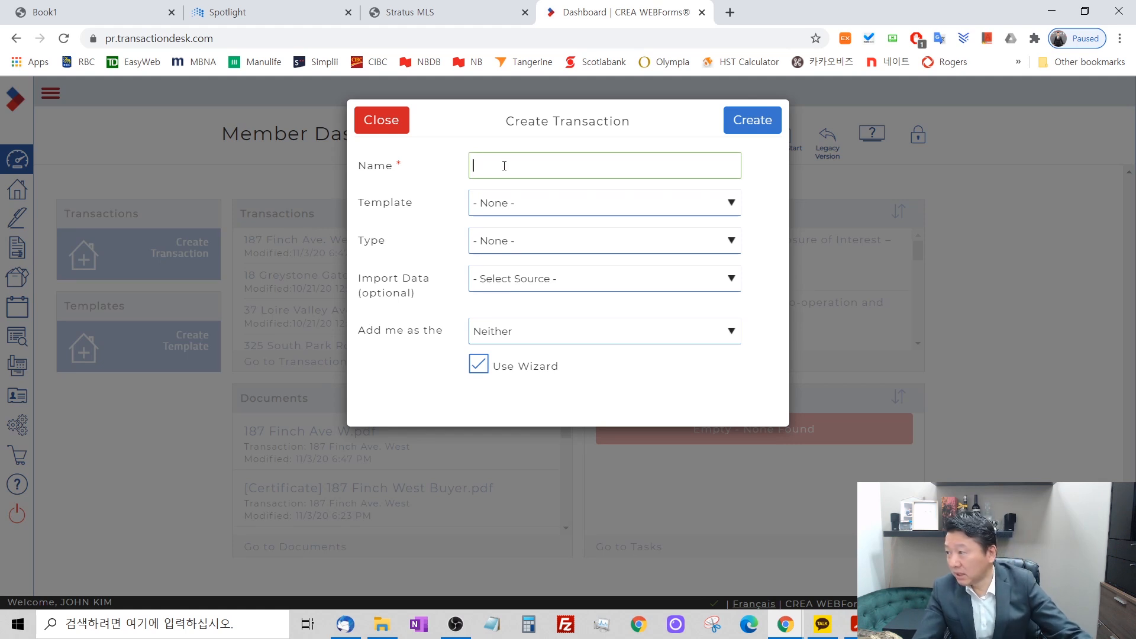
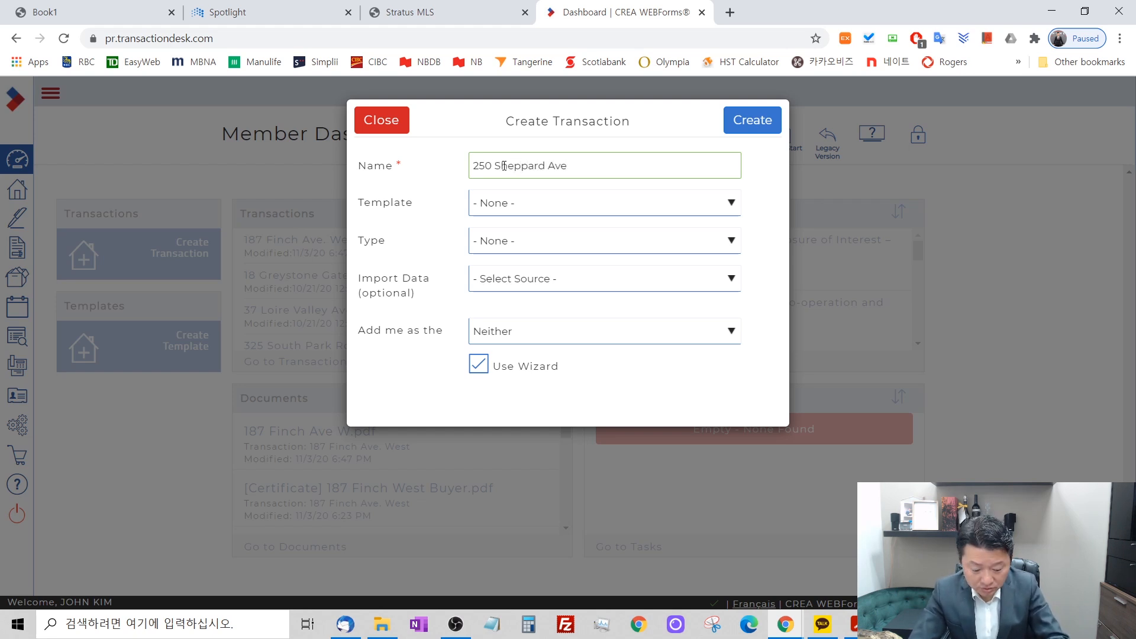
click(534, 208)
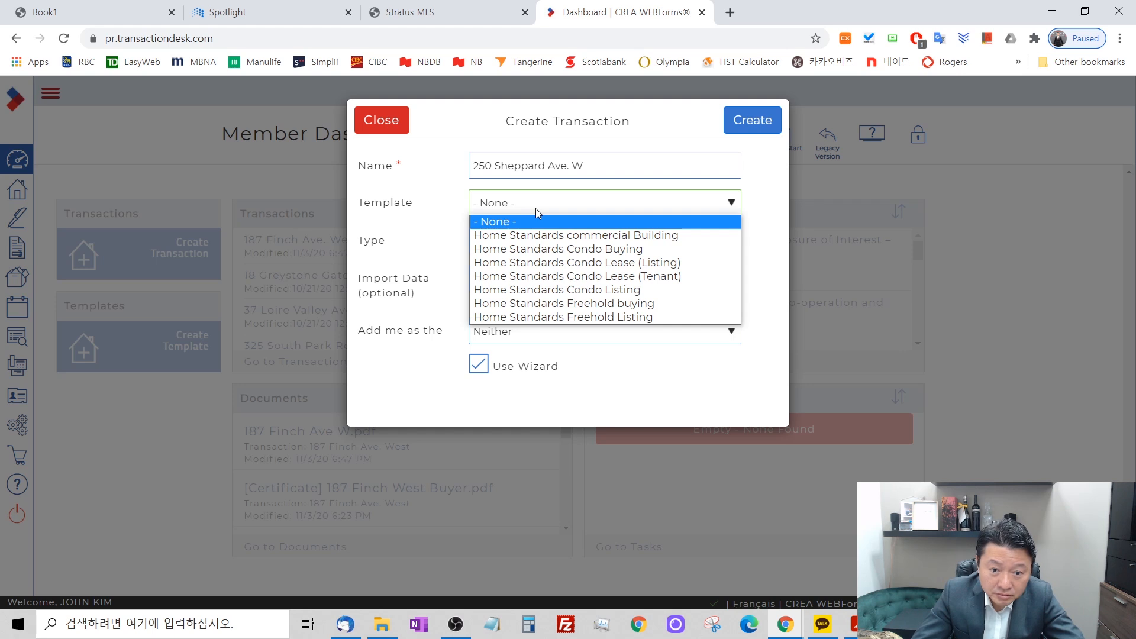
click(564, 236)
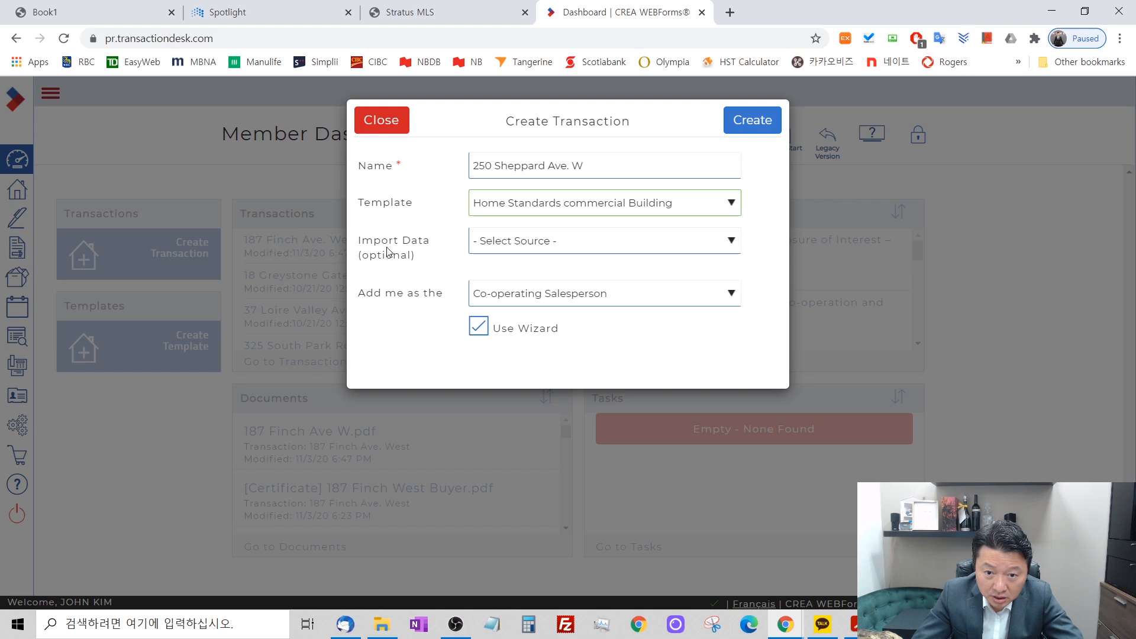
Choose Toronto Regional Real Estate Board as the transaction's import data source.
click(533, 246)
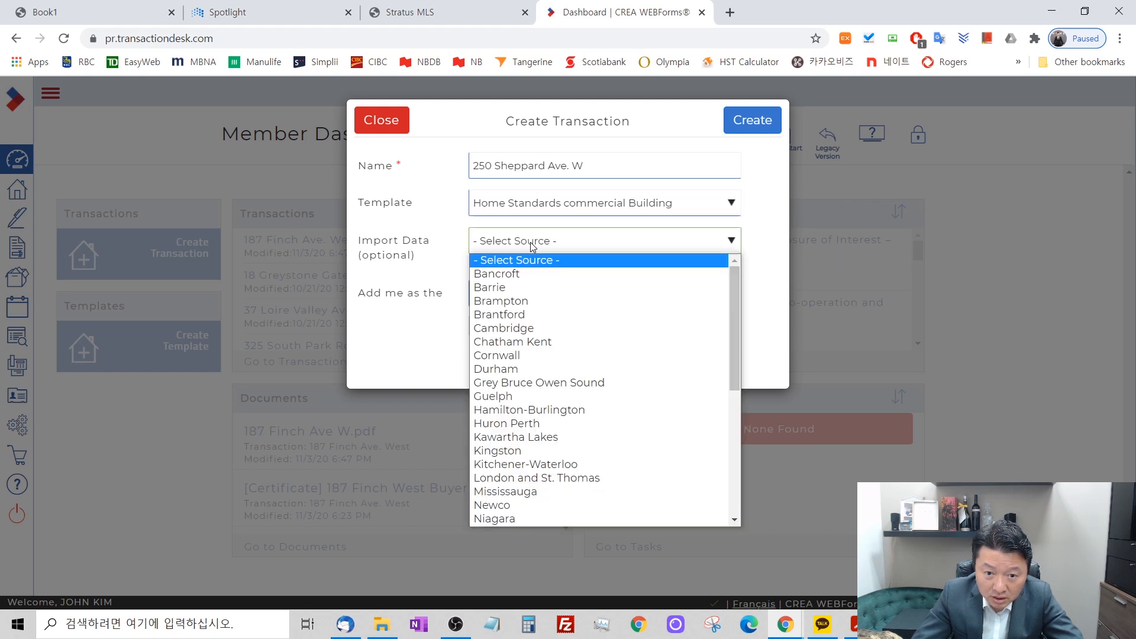
scroll(591, 350, down, 5)
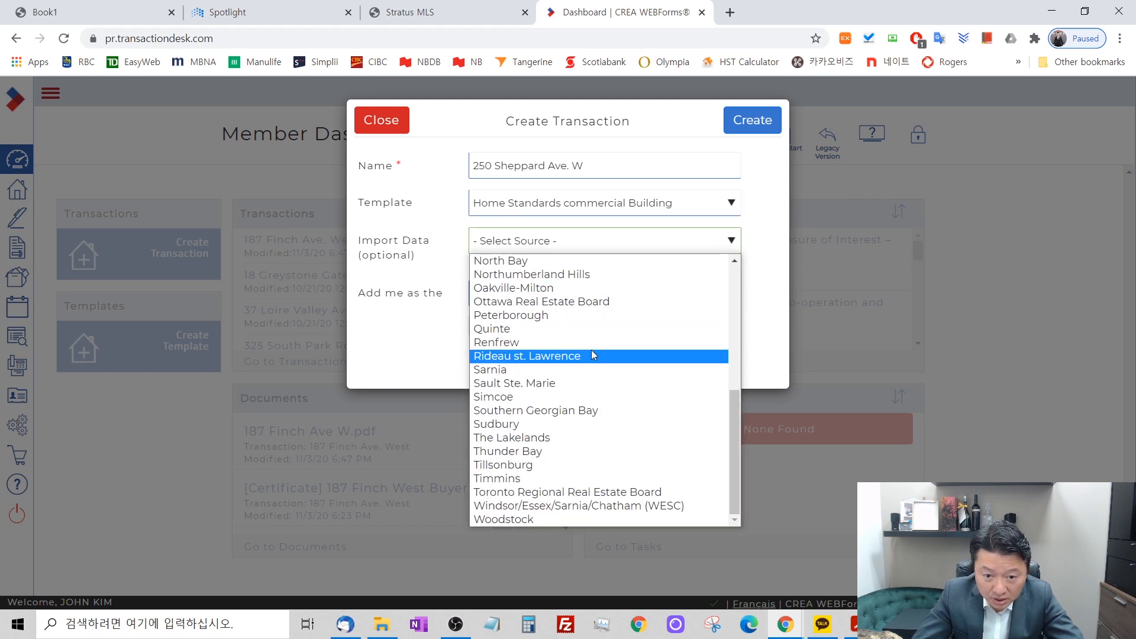
scroll(577, 441, up, 5)
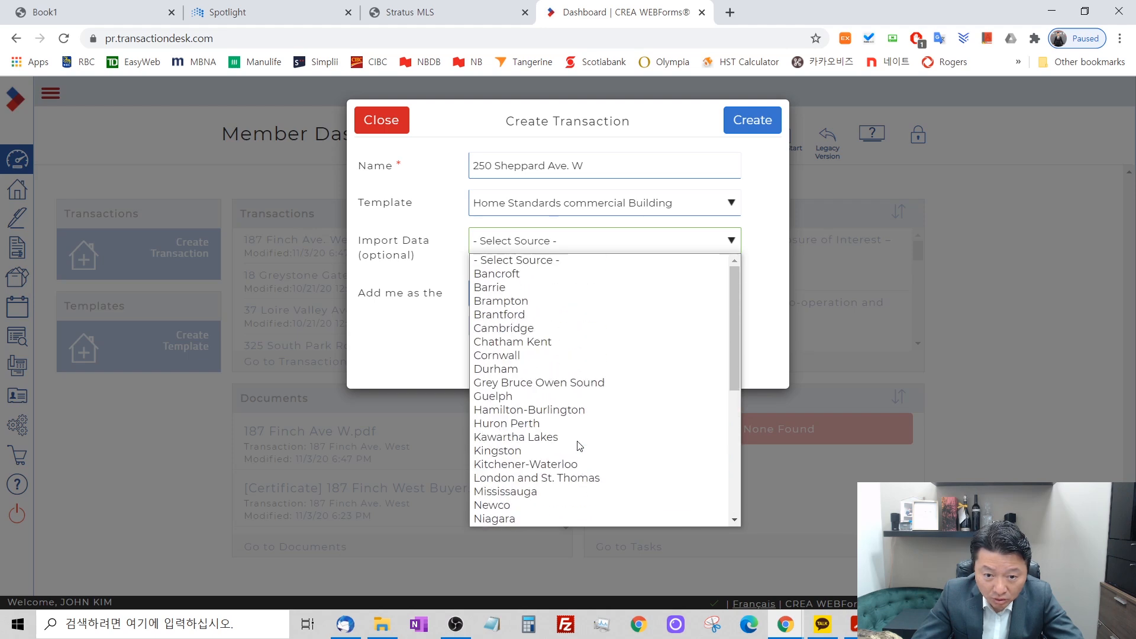
scroll(579, 445, down, 3)
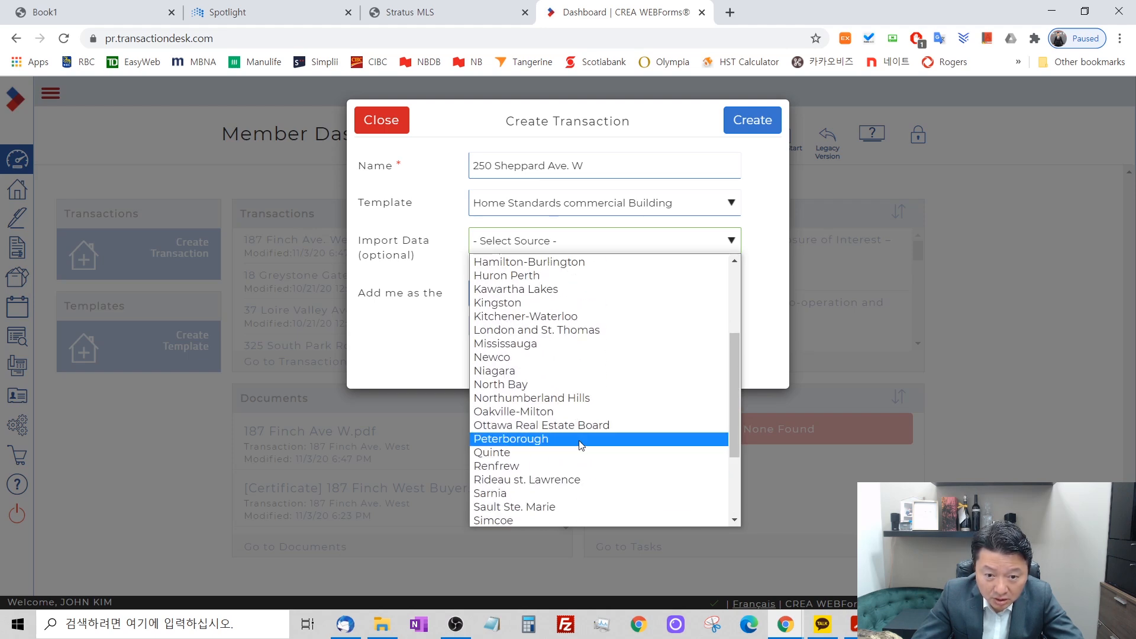
scroll(580, 445, down, 3)
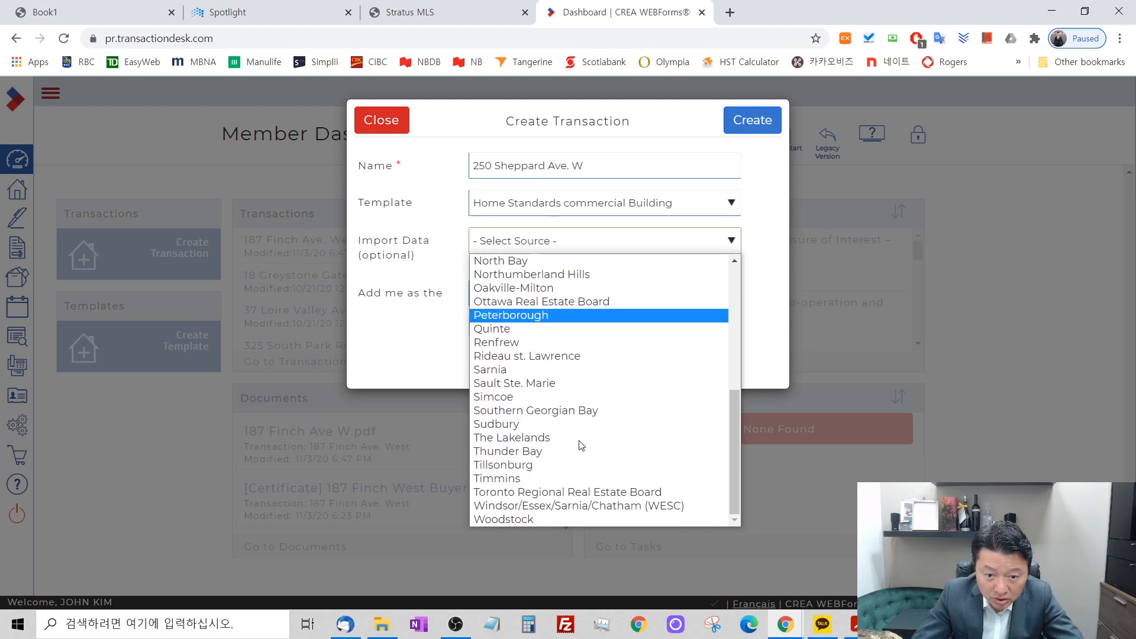
click(568, 491)
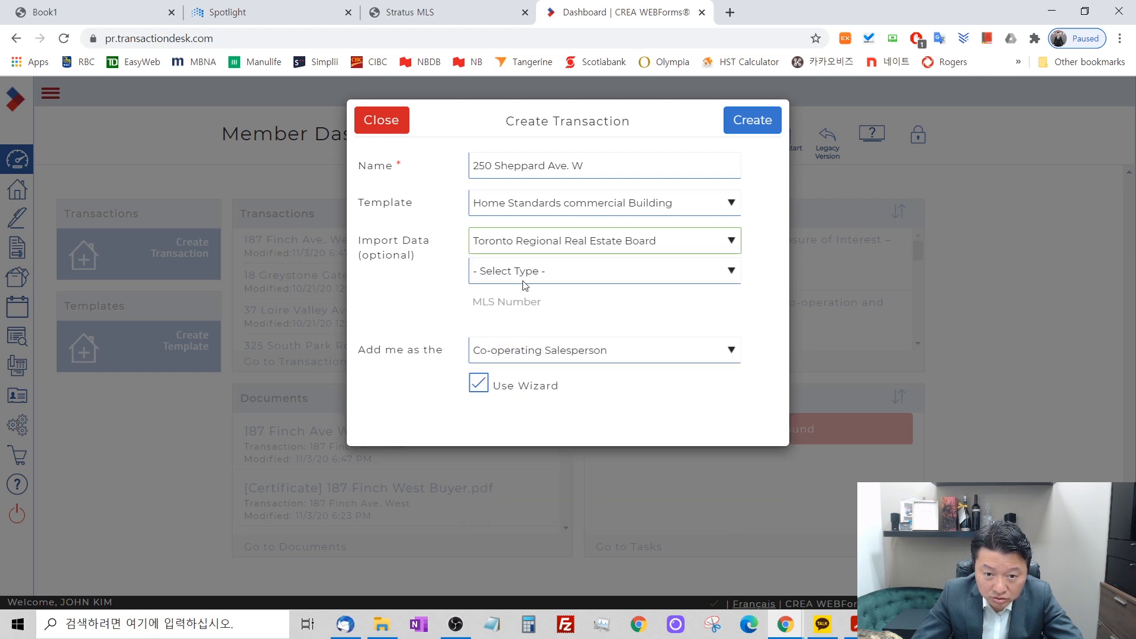
Set the import type to Commercial Property and enter MLS number C4777833.
click(524, 277)
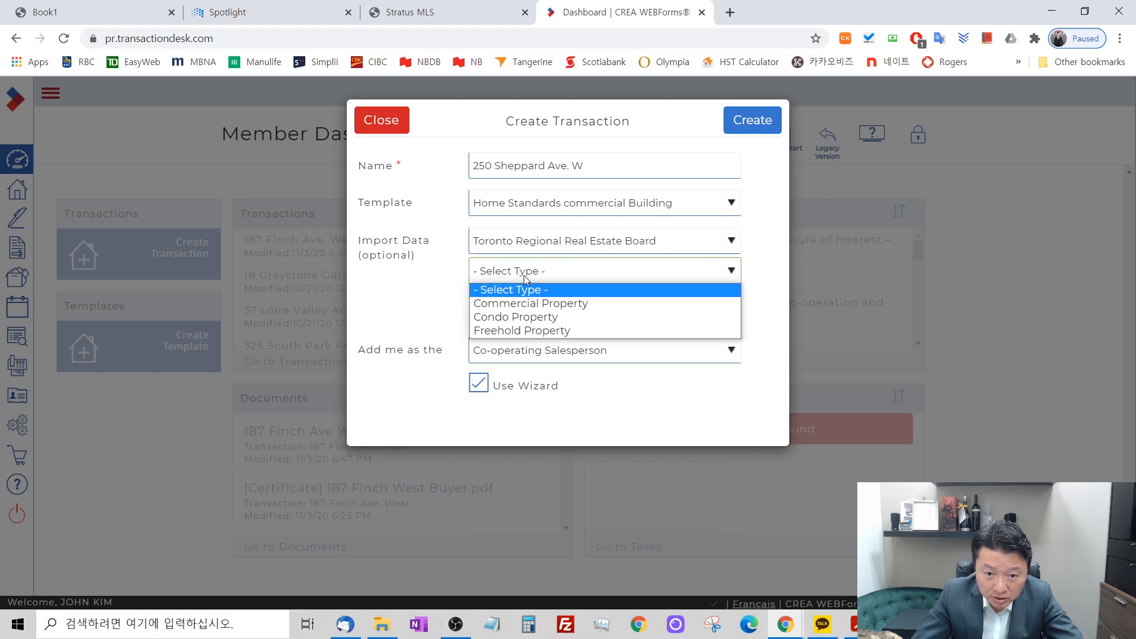
click(541, 302)
click(541, 303)
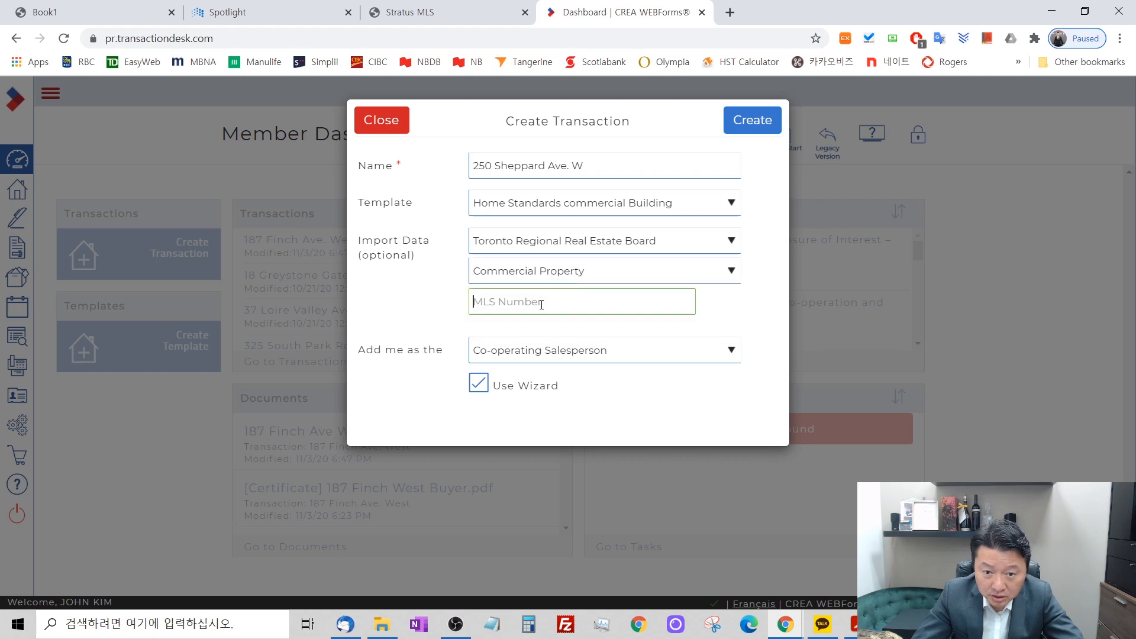
text(C4777)
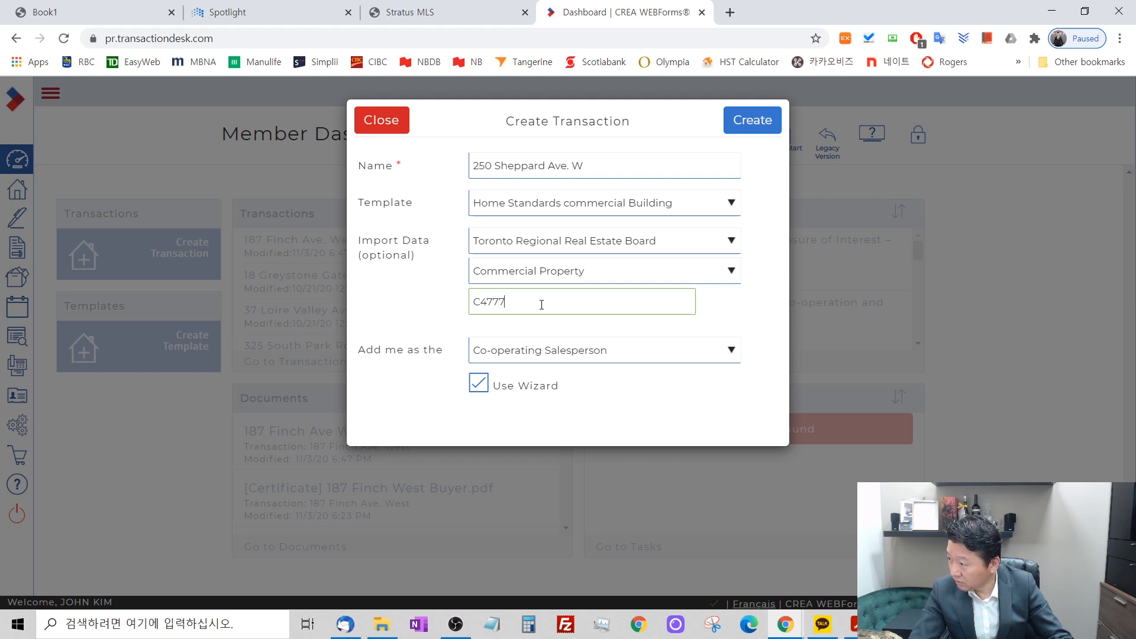
text(833)
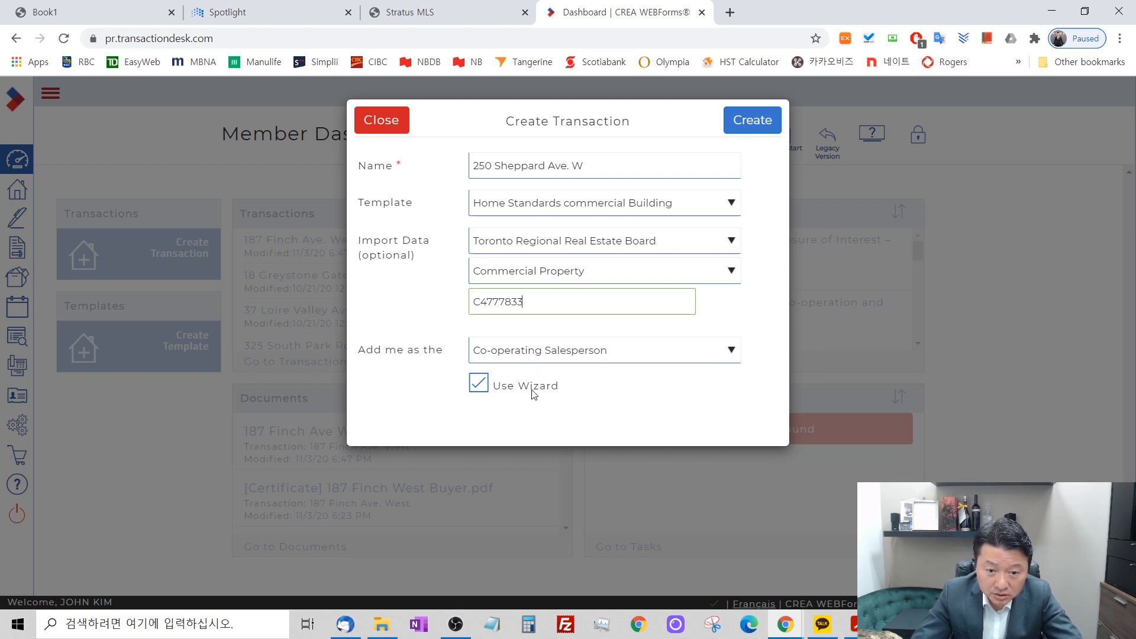
Turn off Use Wizard and try to create the transaction with the MLS data import.
click(477, 384)
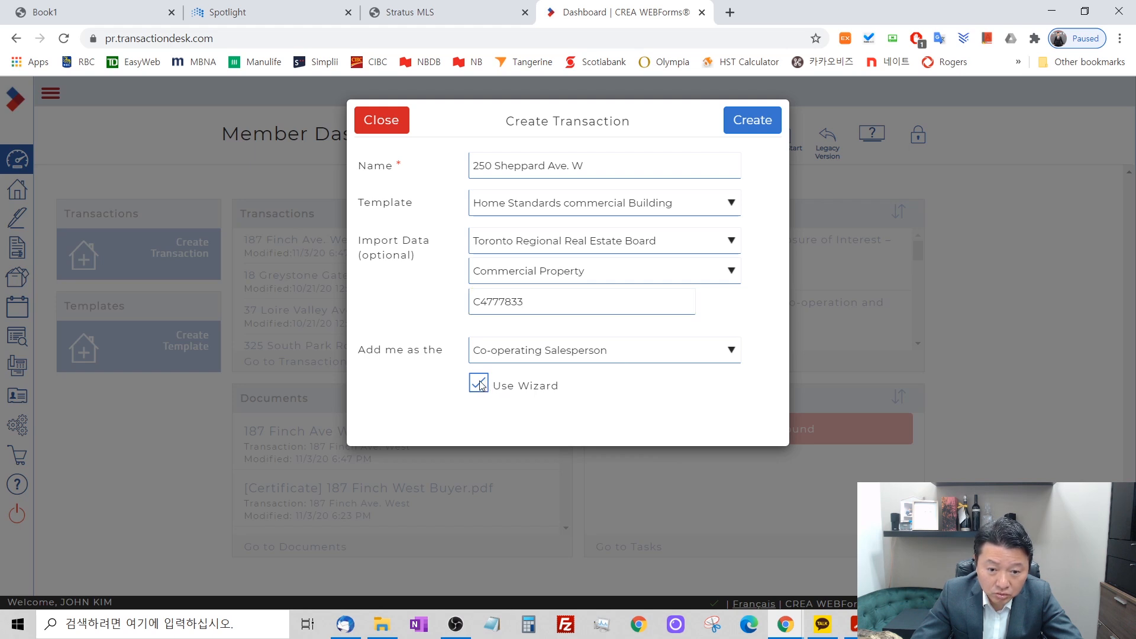
click(747, 126)
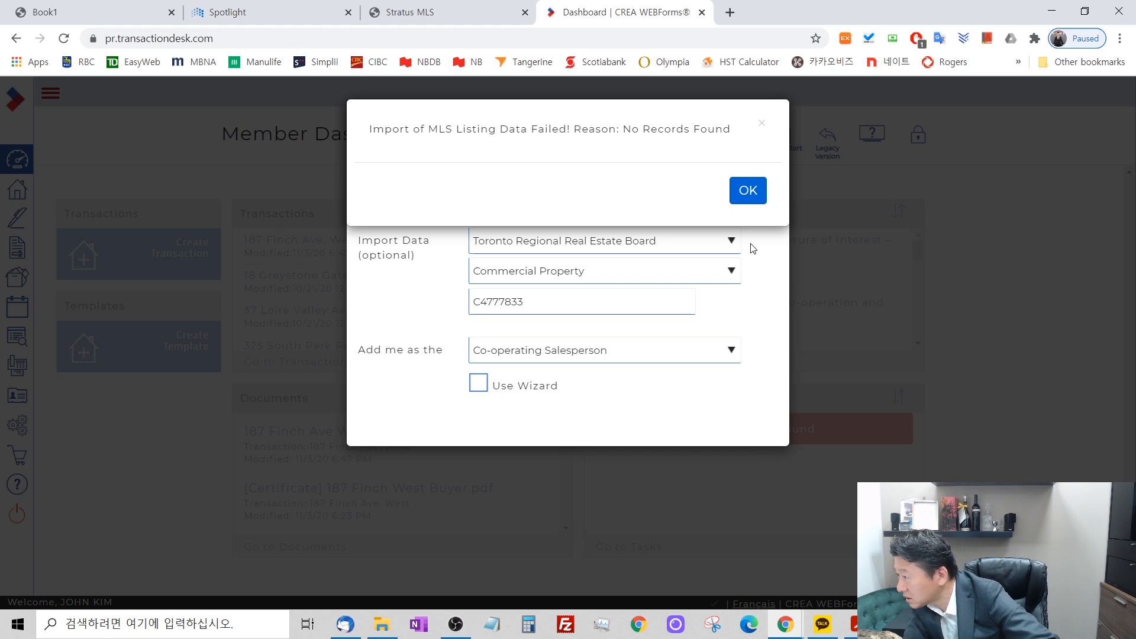
click(762, 195)
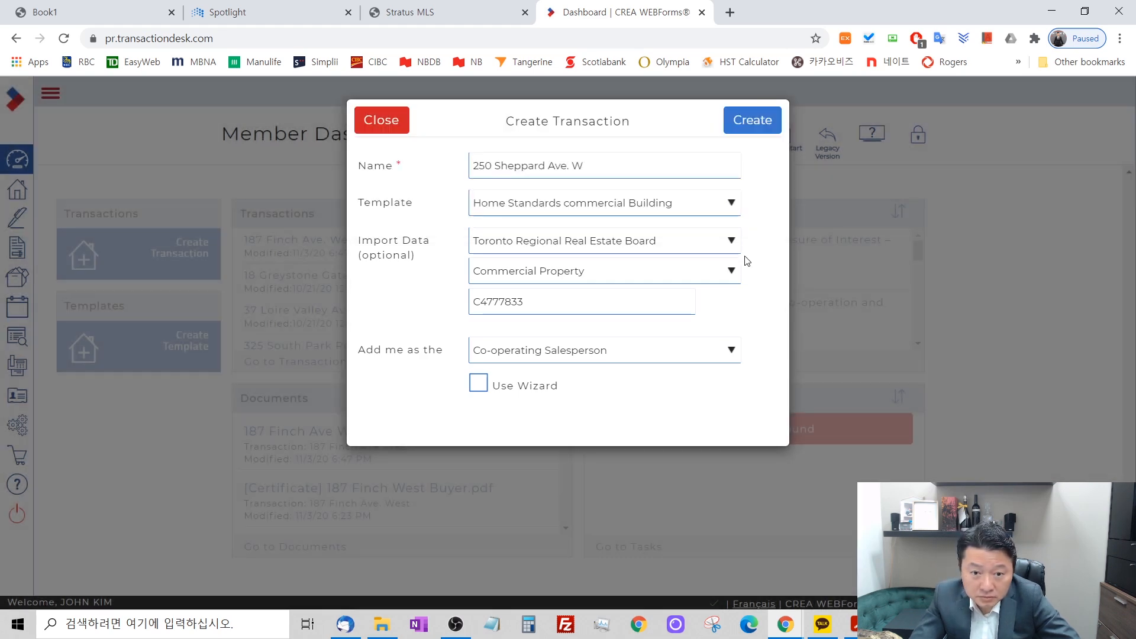
Check the import type options, keep Commercial Property, and try again to create the transaction.
click(732, 271)
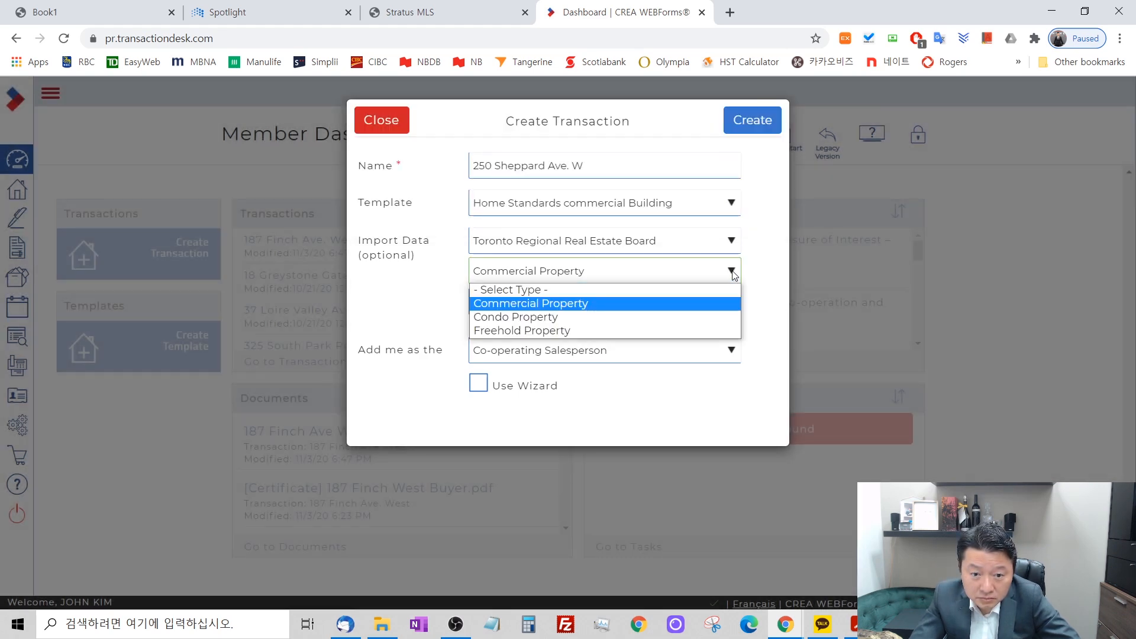
click(733, 272)
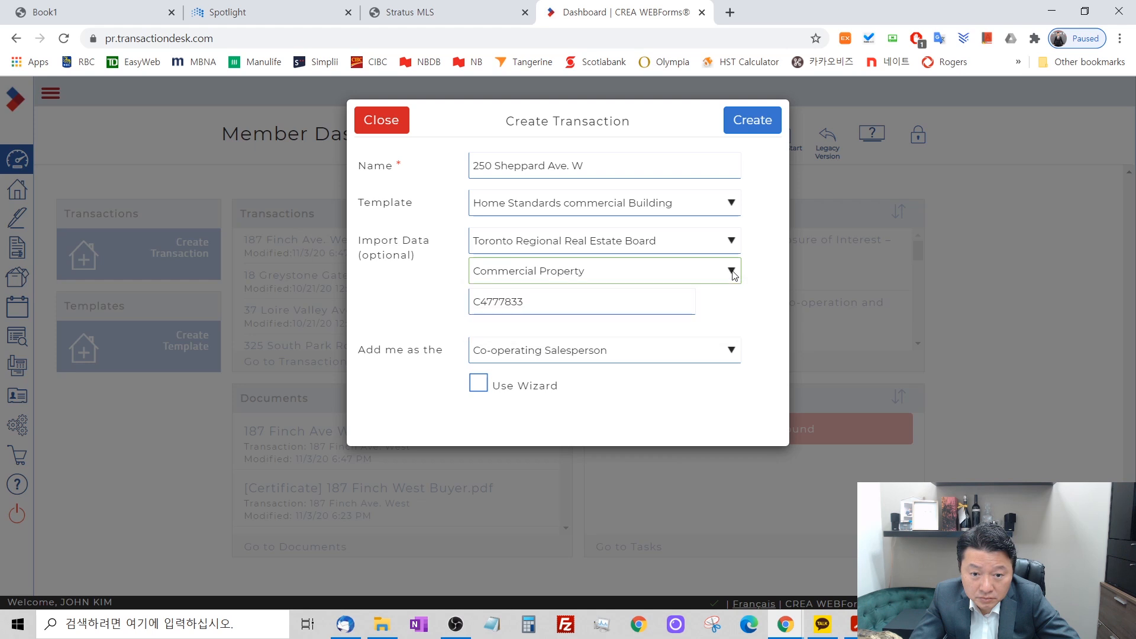
click(563, 307)
click(751, 118)
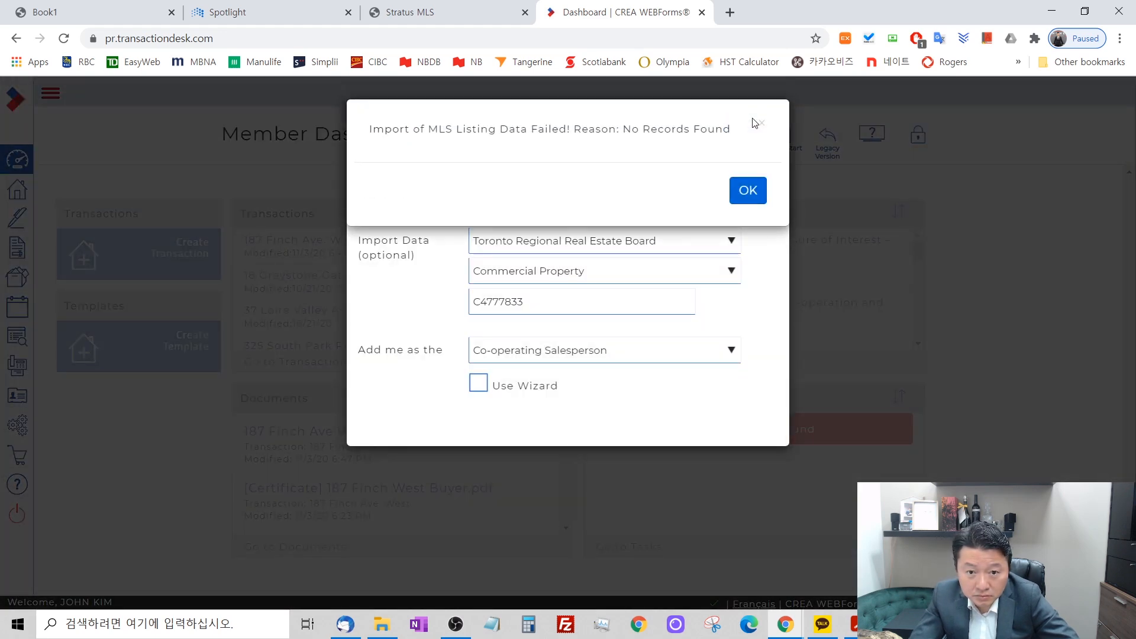
click(760, 191)
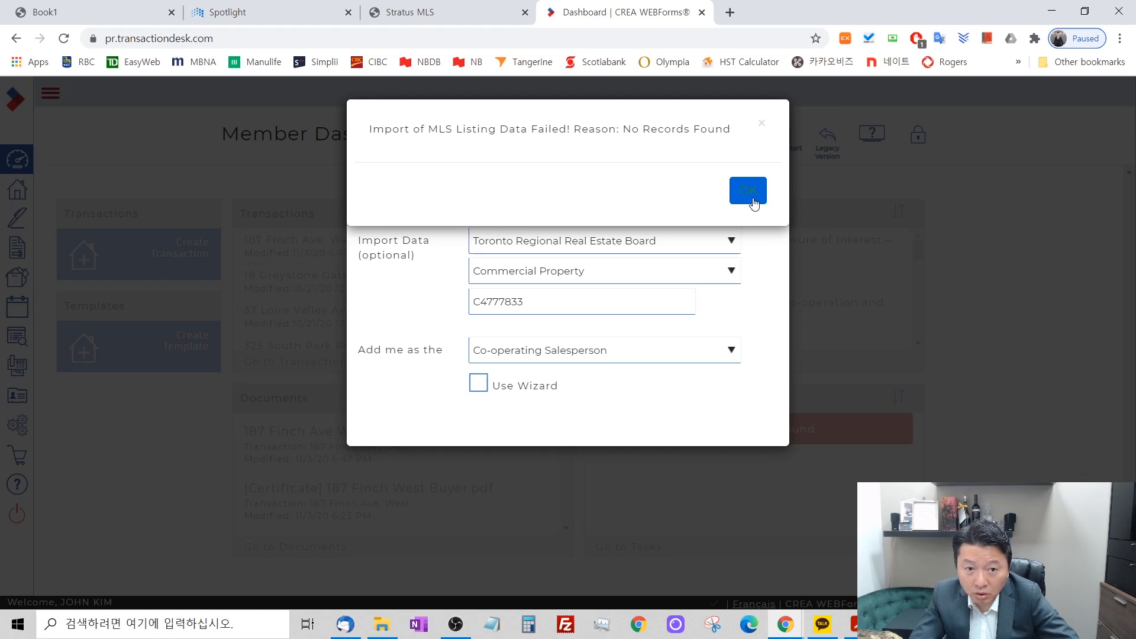
click(408, 12)
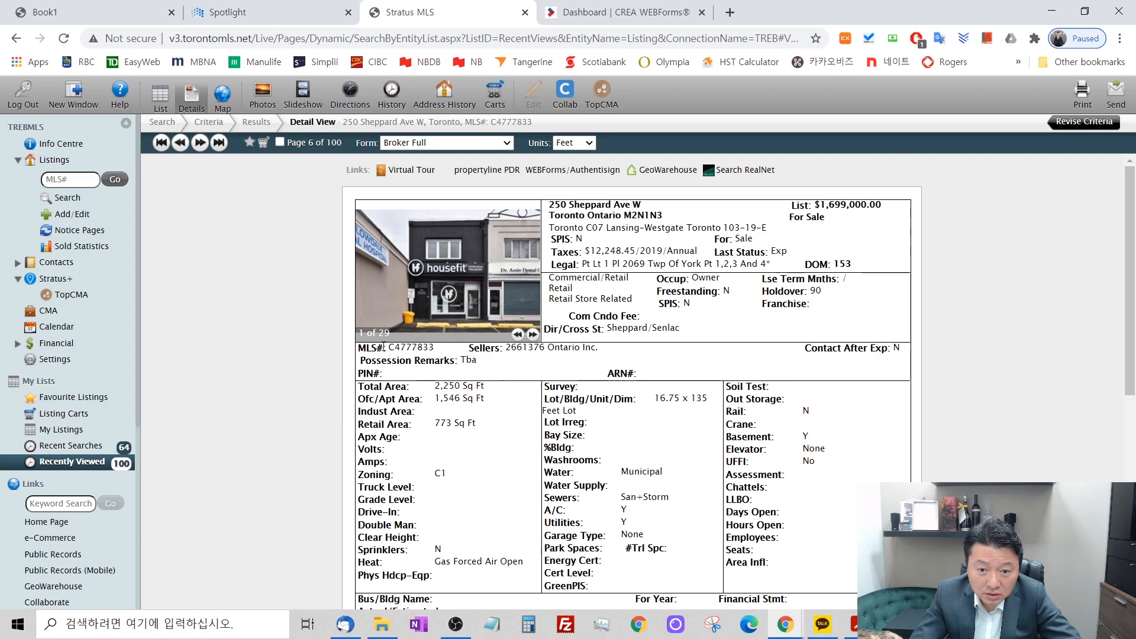
drag(393, 346, 438, 349)
key(ctrl+c)
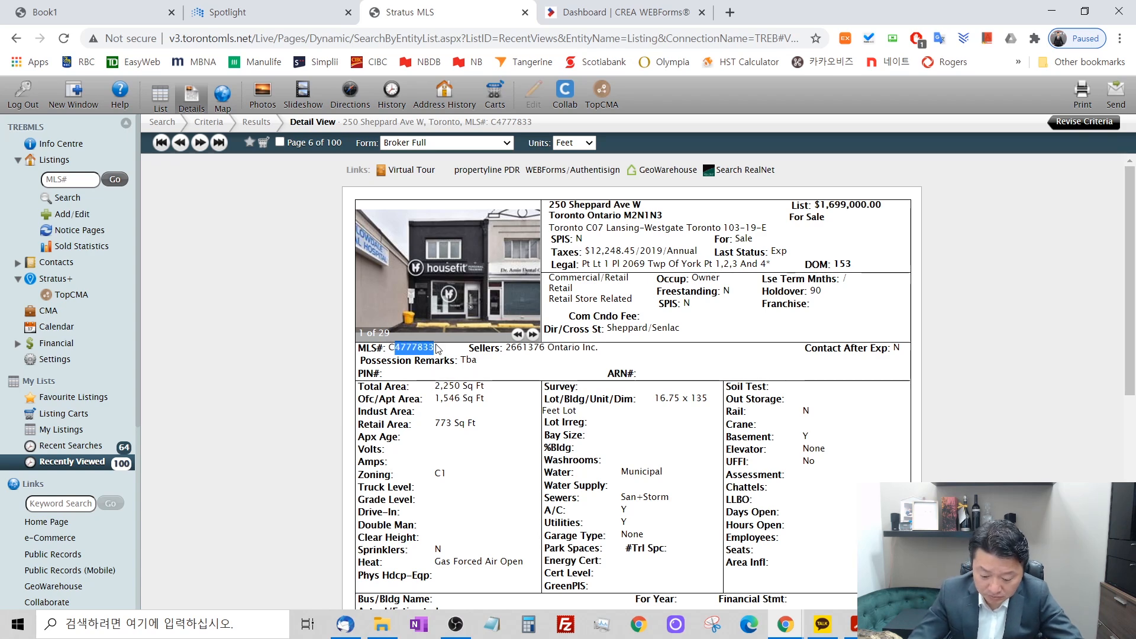
click(615, 12)
drag(531, 300, 485, 301)
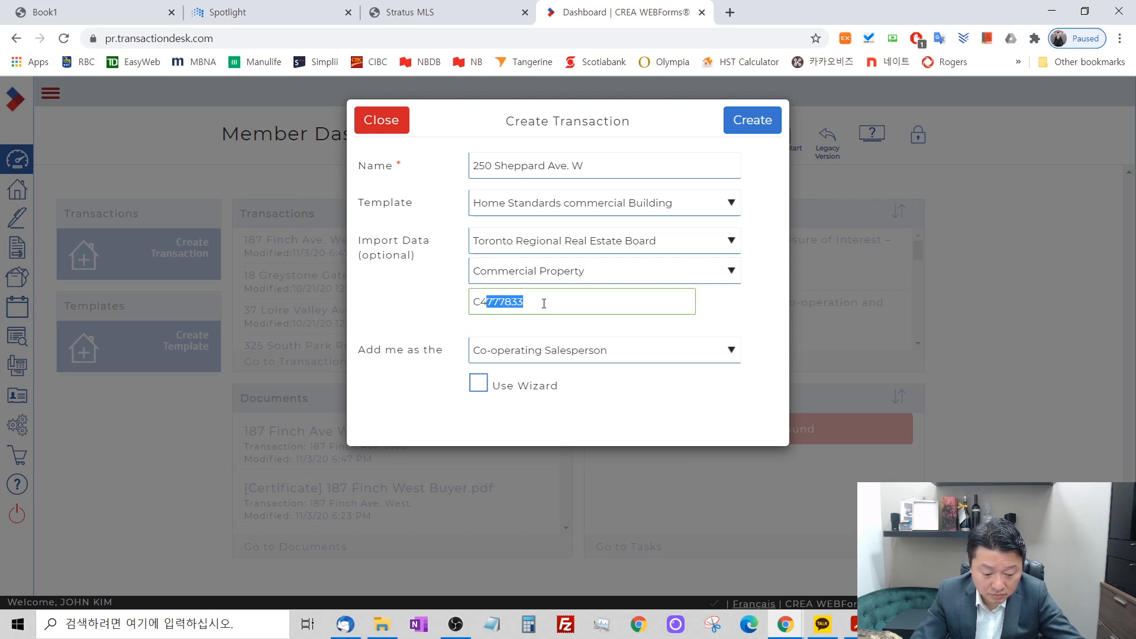
key(BackSpace)
key(ctrl+v)
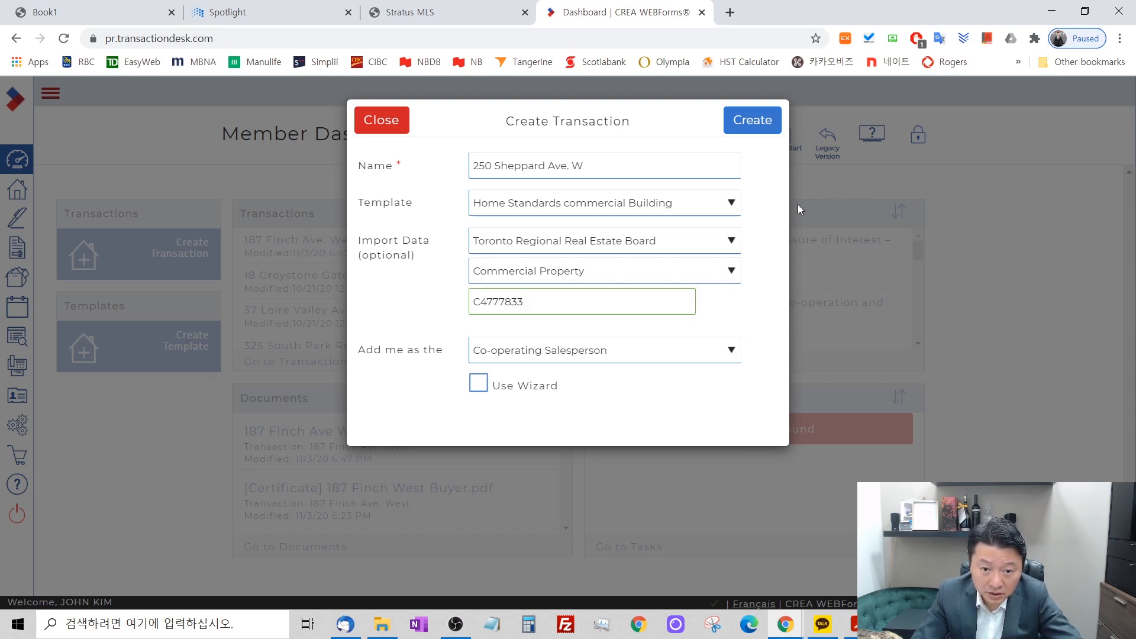
Try to create the transaction again without and with Use Wizard, dismiss the messages, and close the transaction form.
click(749, 123)
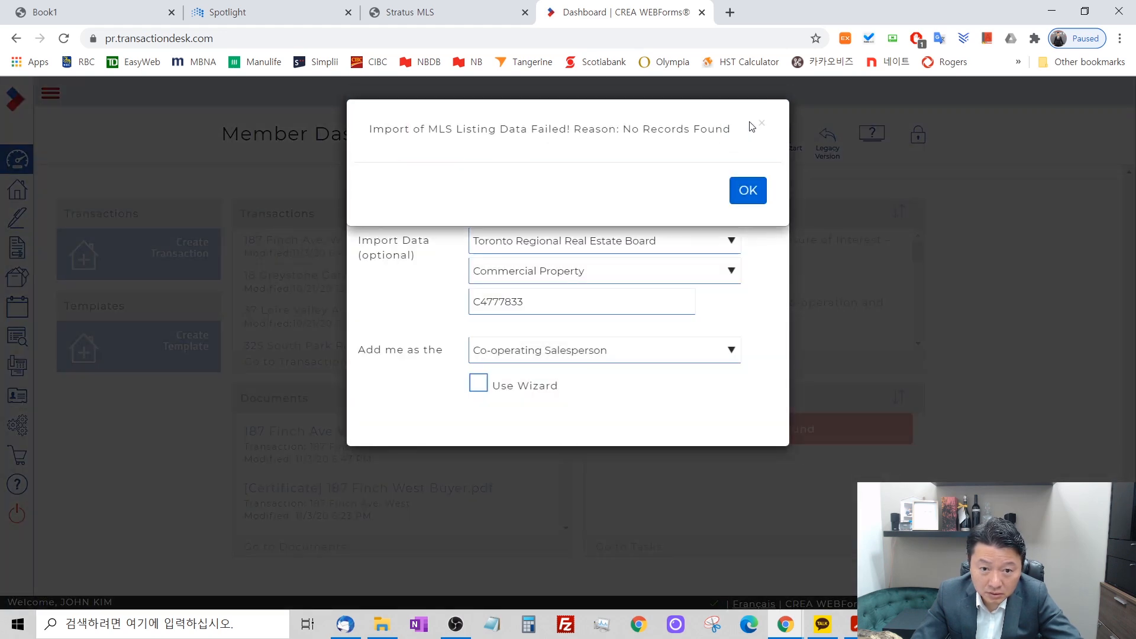
click(748, 191)
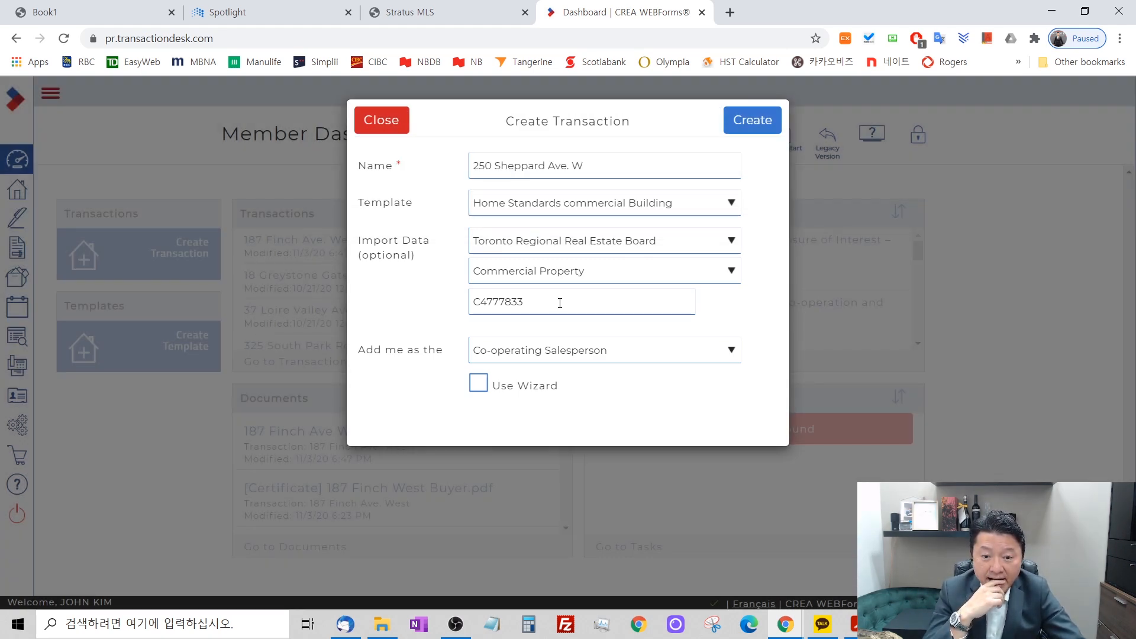
click(478, 383)
click(762, 121)
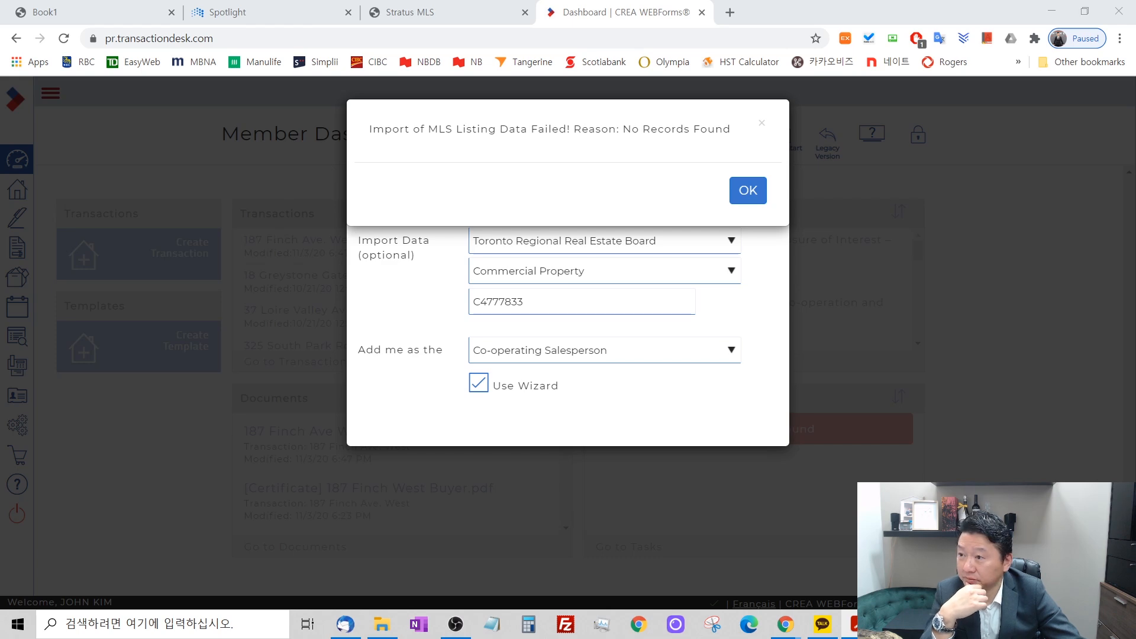
click(748, 190)
click(373, 121)
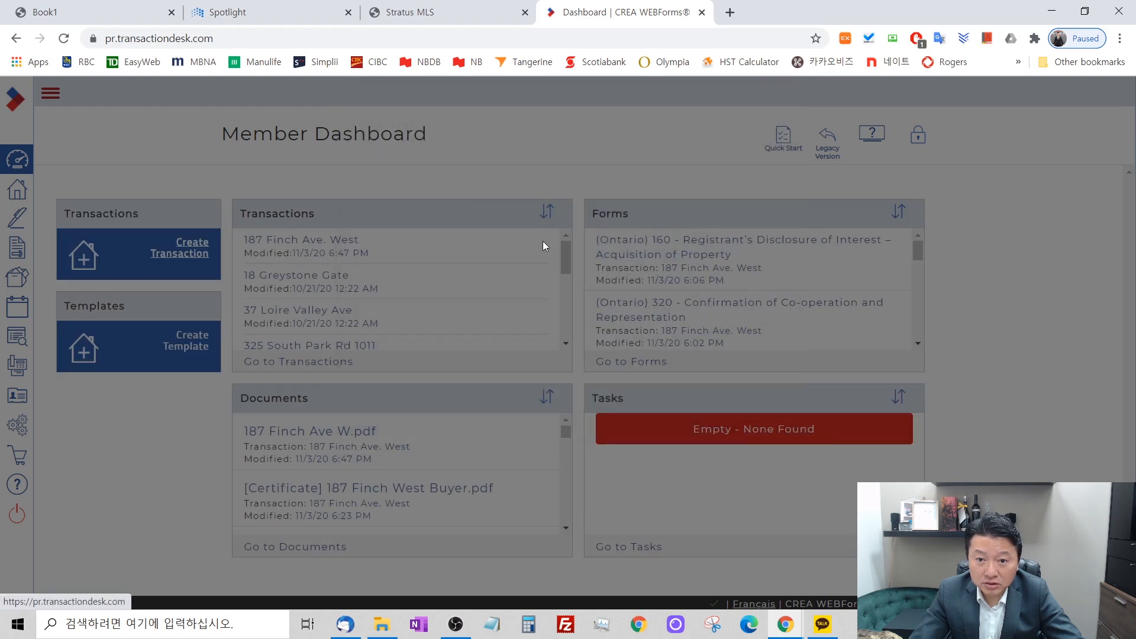
click(438, 5)
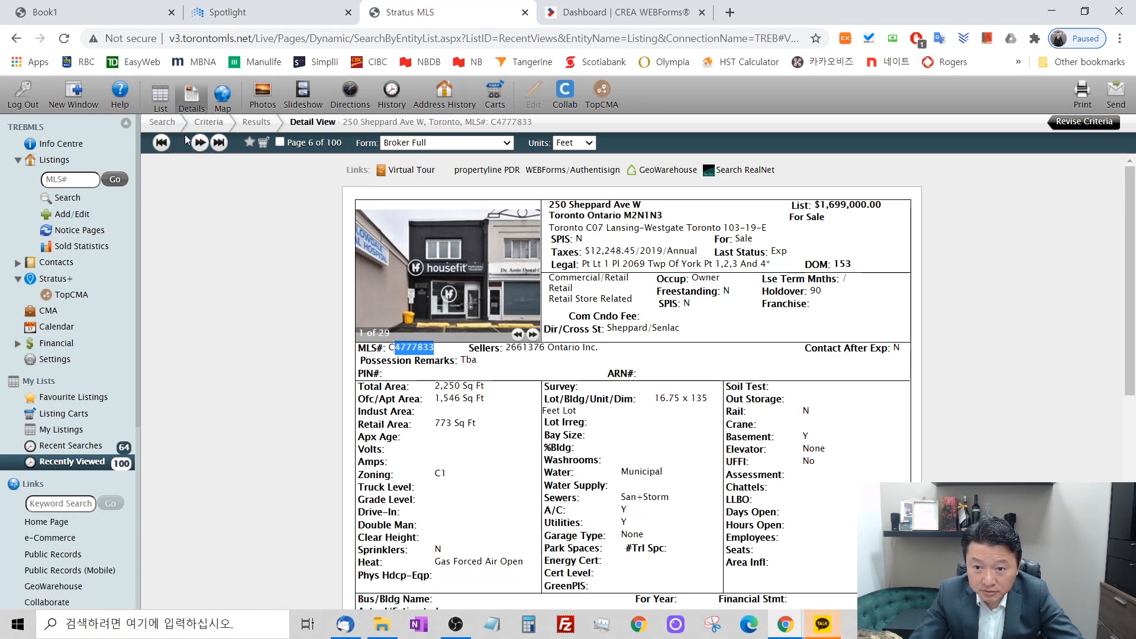
click(200, 142)
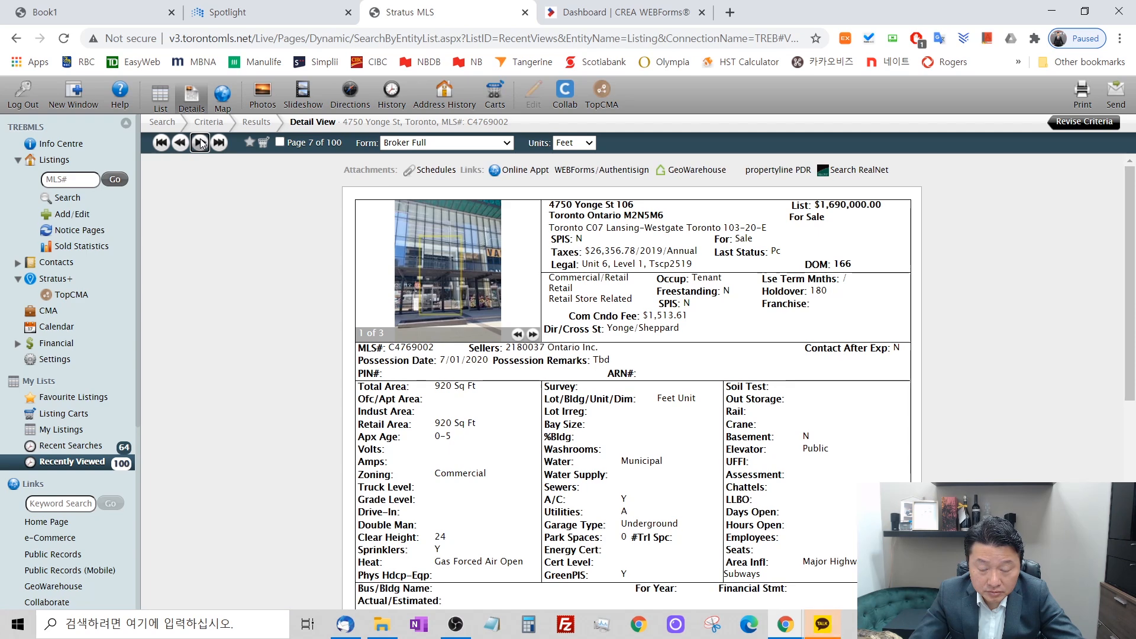
click(200, 143)
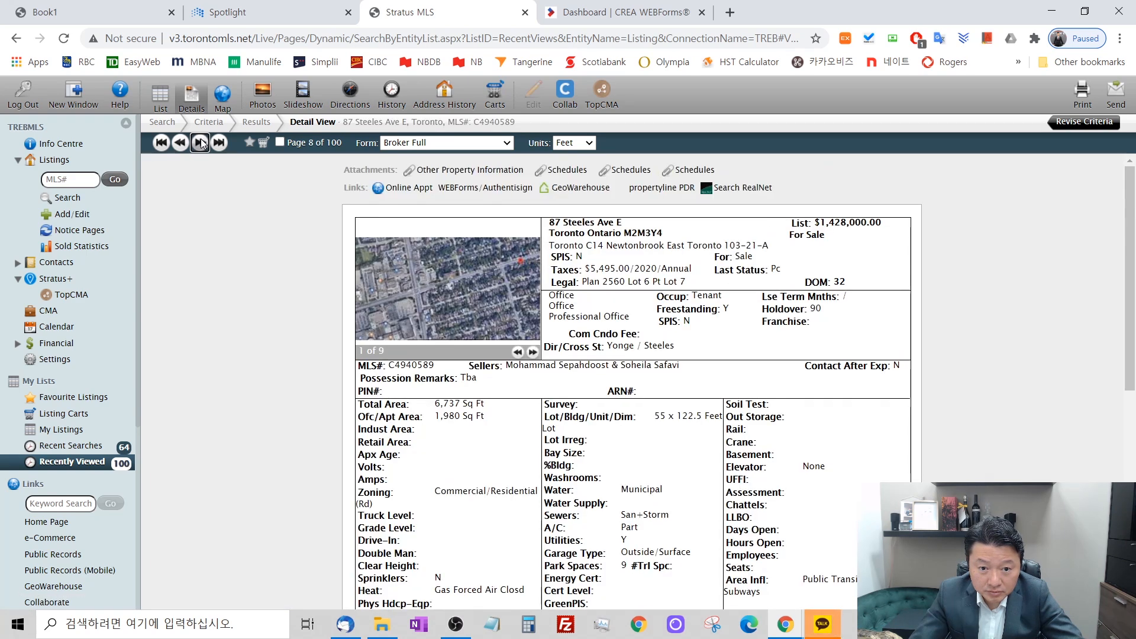
click(200, 142)
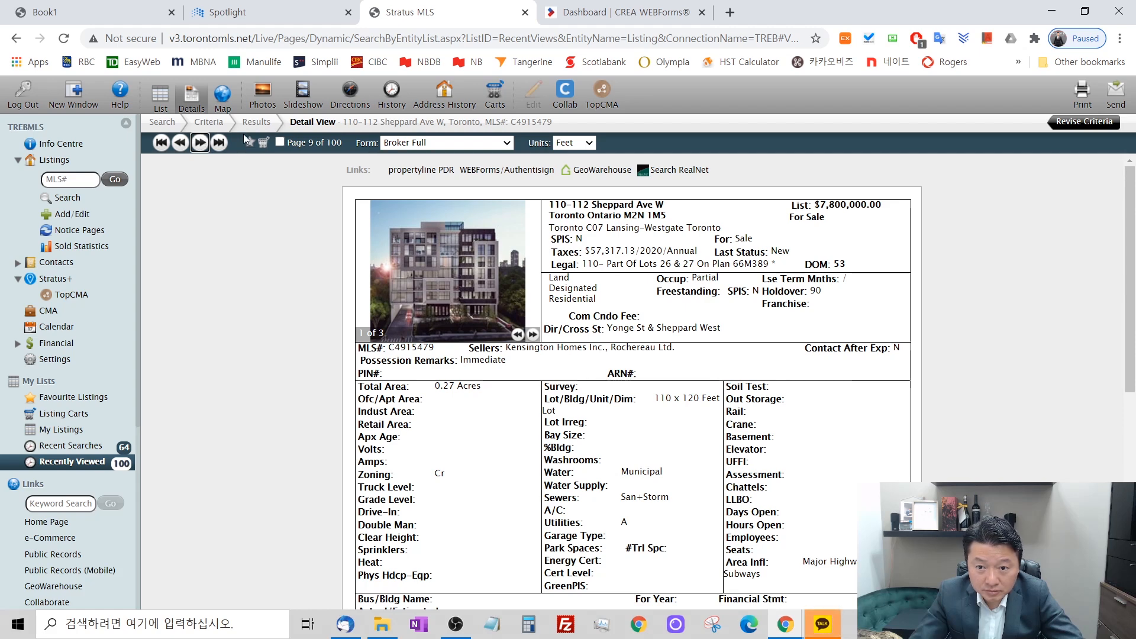
click(257, 123)
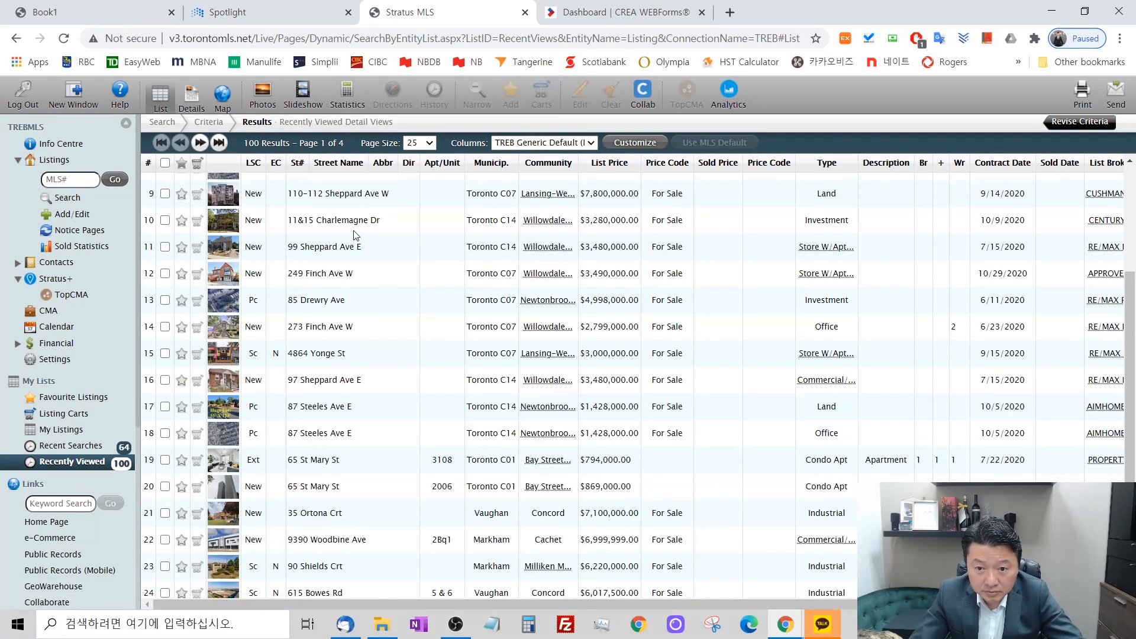
double_click(354, 251)
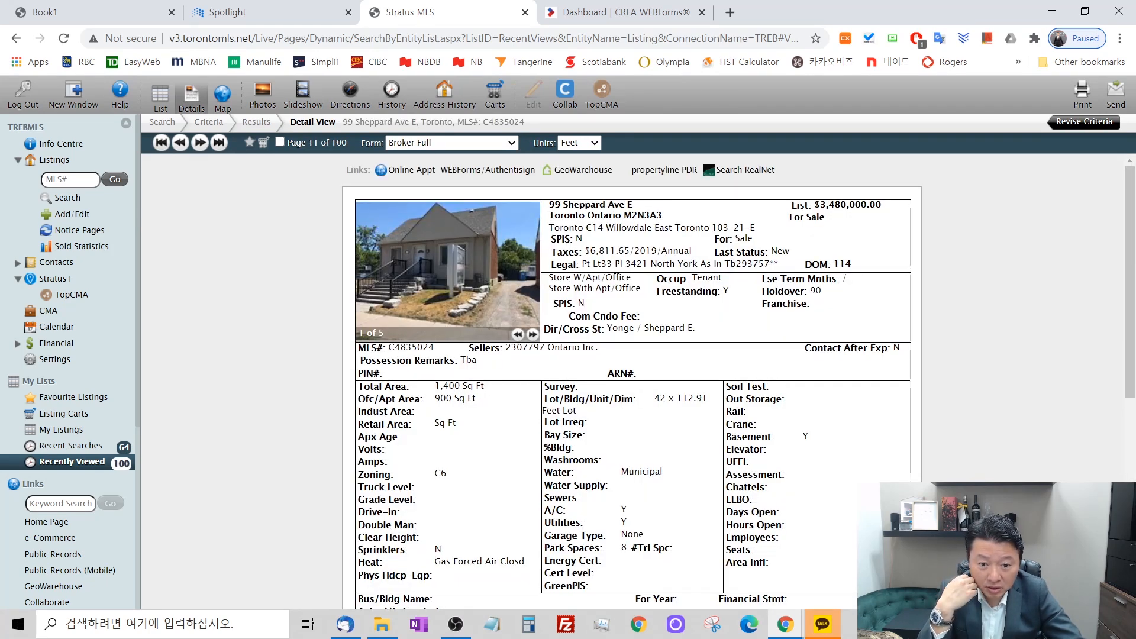
scroll(549, 379, down, 5)
scroll(760, 407, up, 6)
Print the current listing's Broker Full form to PDF, overwriting the commercial file in the Downloads folder.
click(1081, 94)
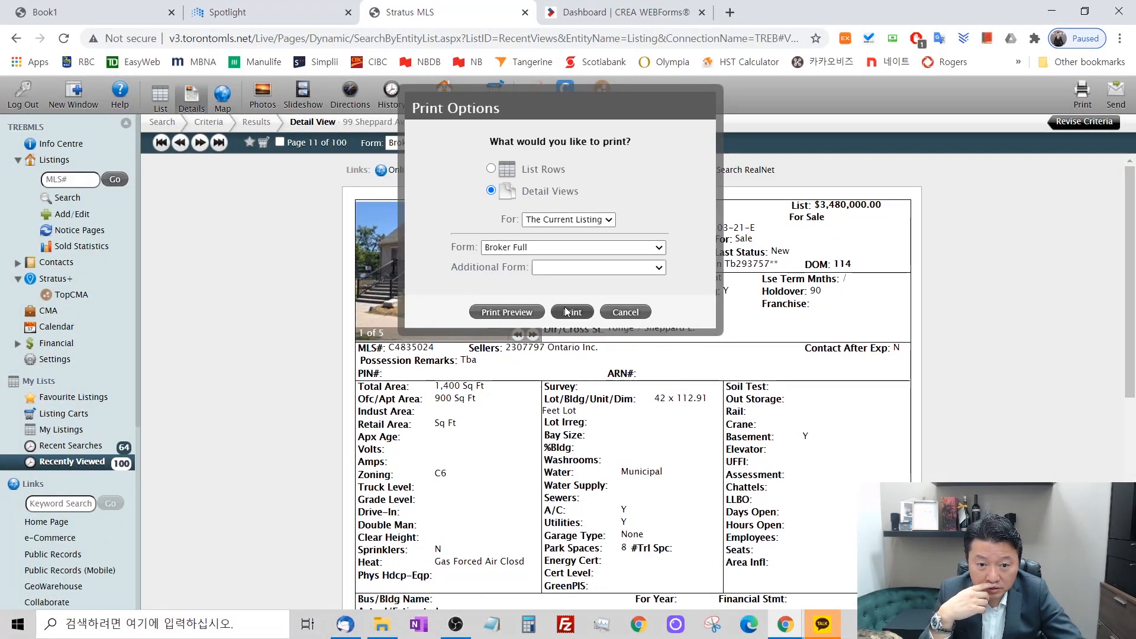
click(570, 312)
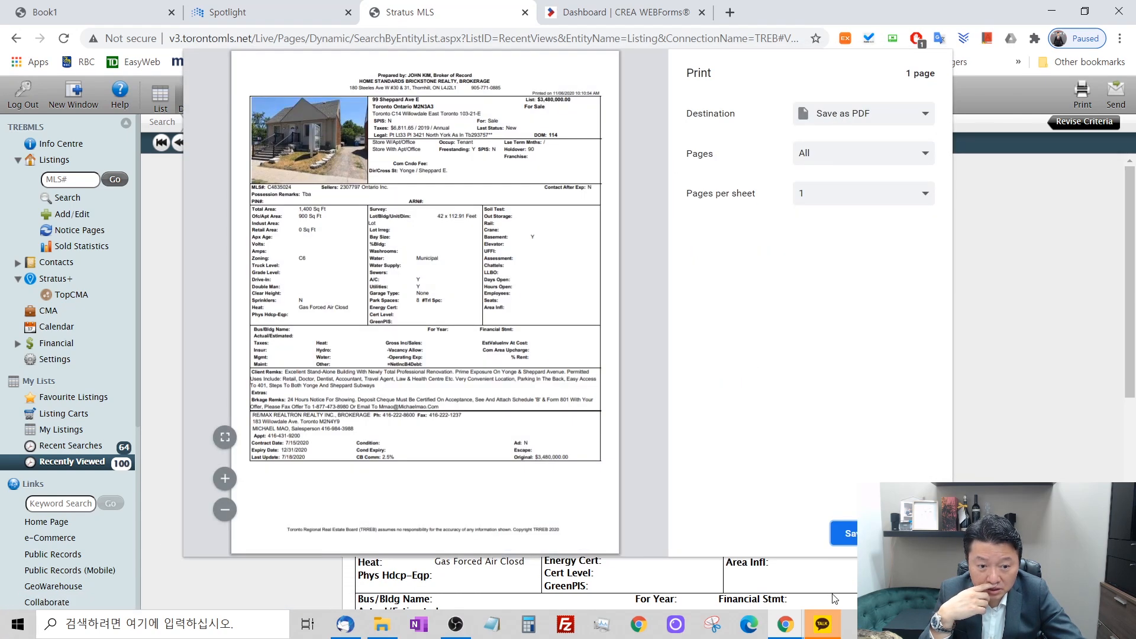
click(847, 533)
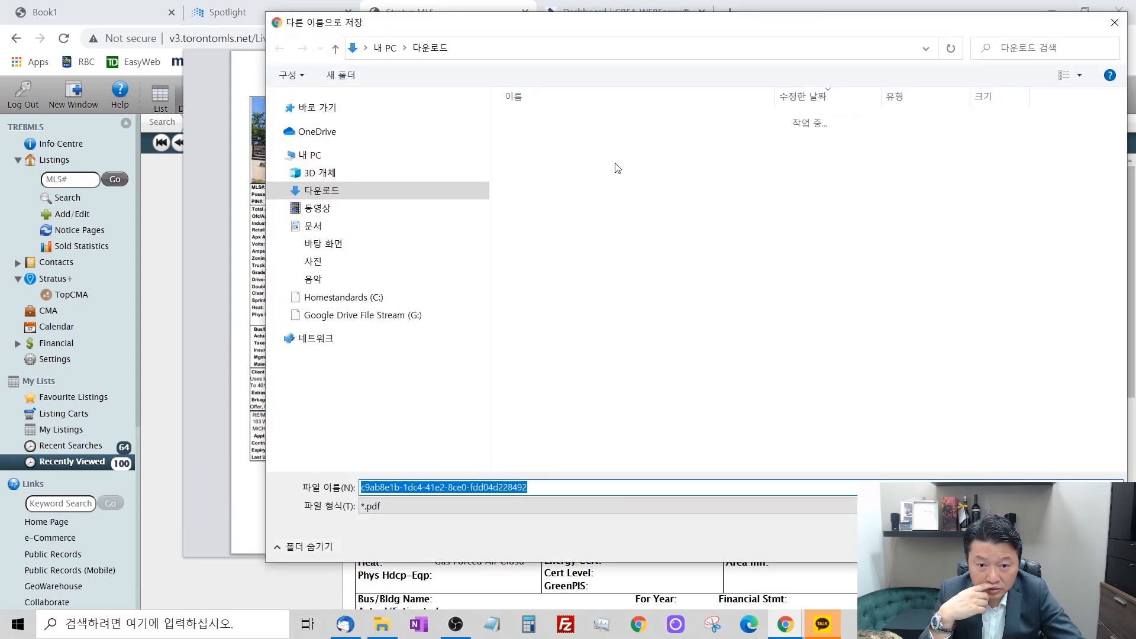
click(555, 137)
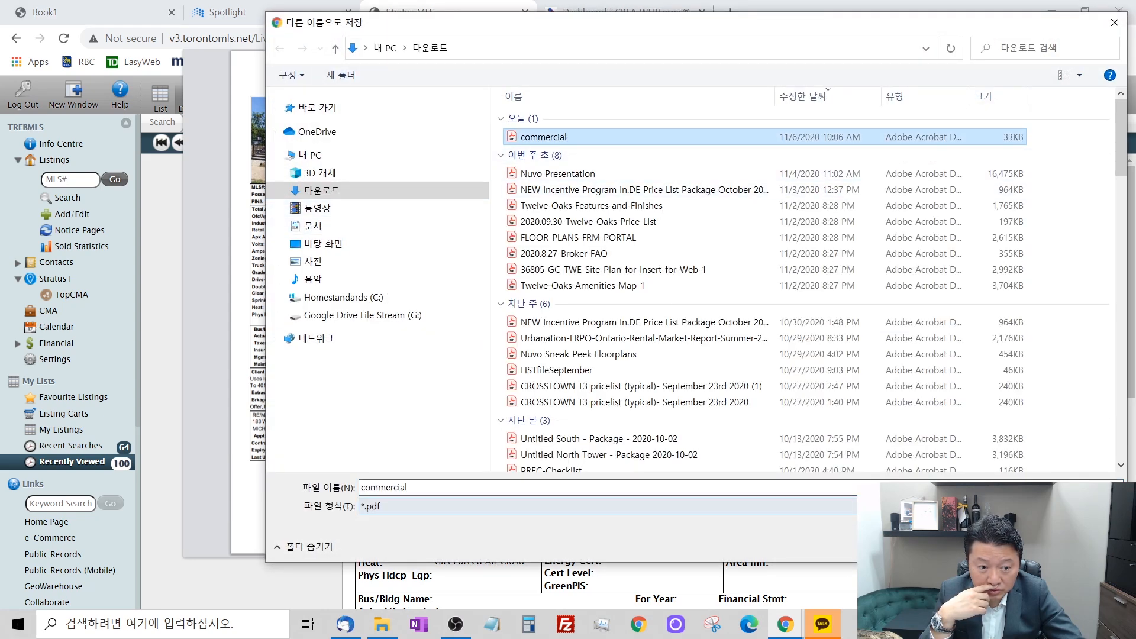
key(Return)
click(601, 320)
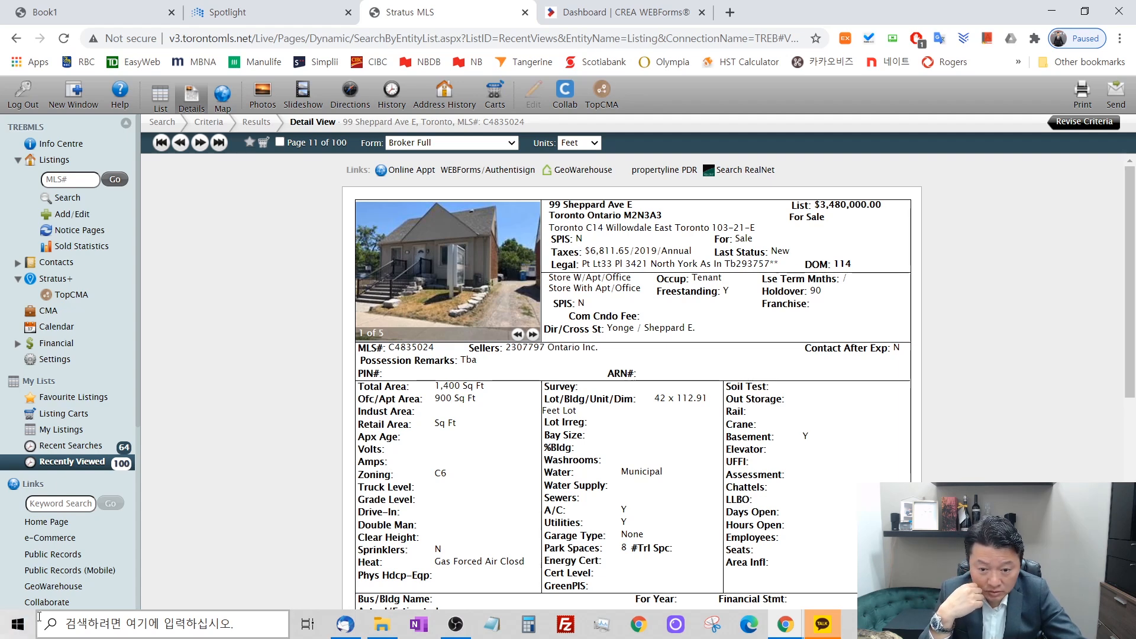
click(381, 624)
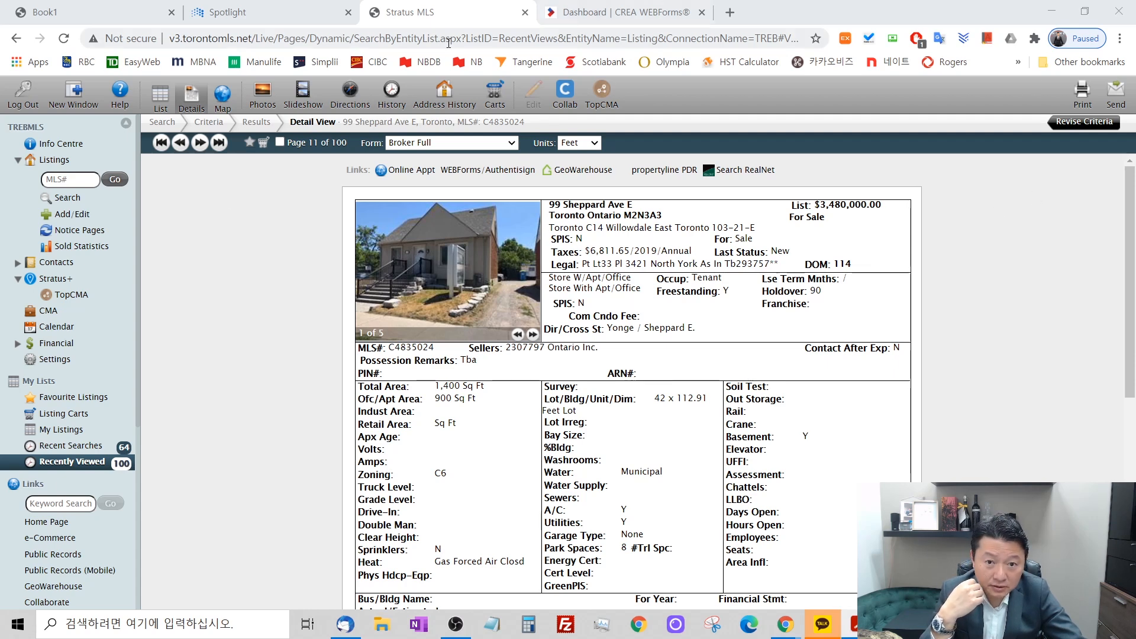
click(591, 12)
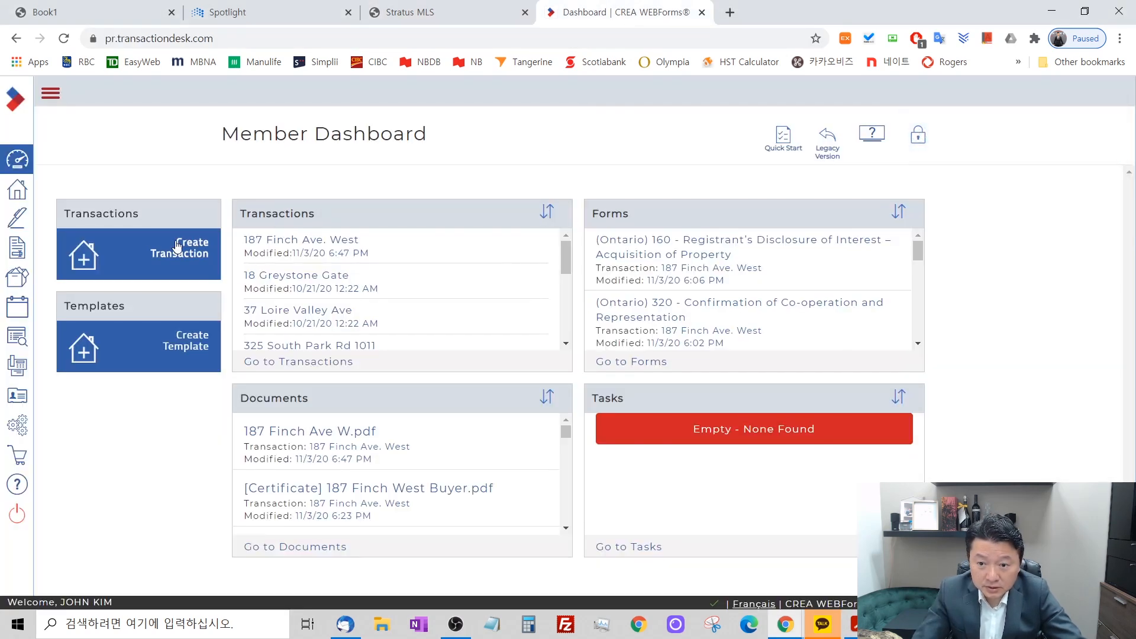
click(194, 249)
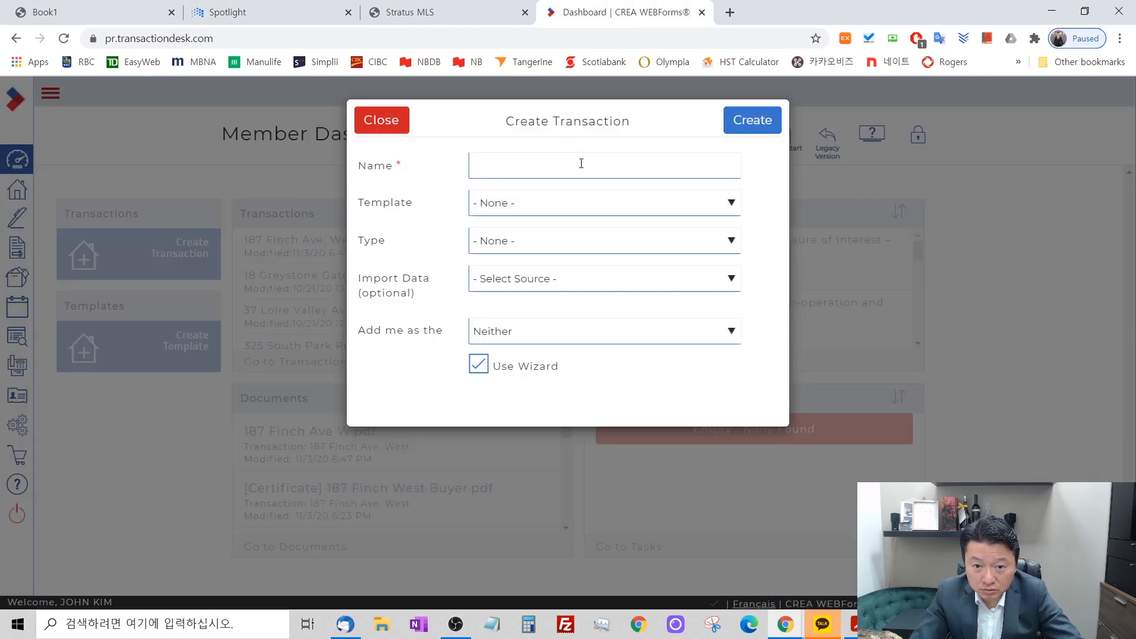
click(571, 169)
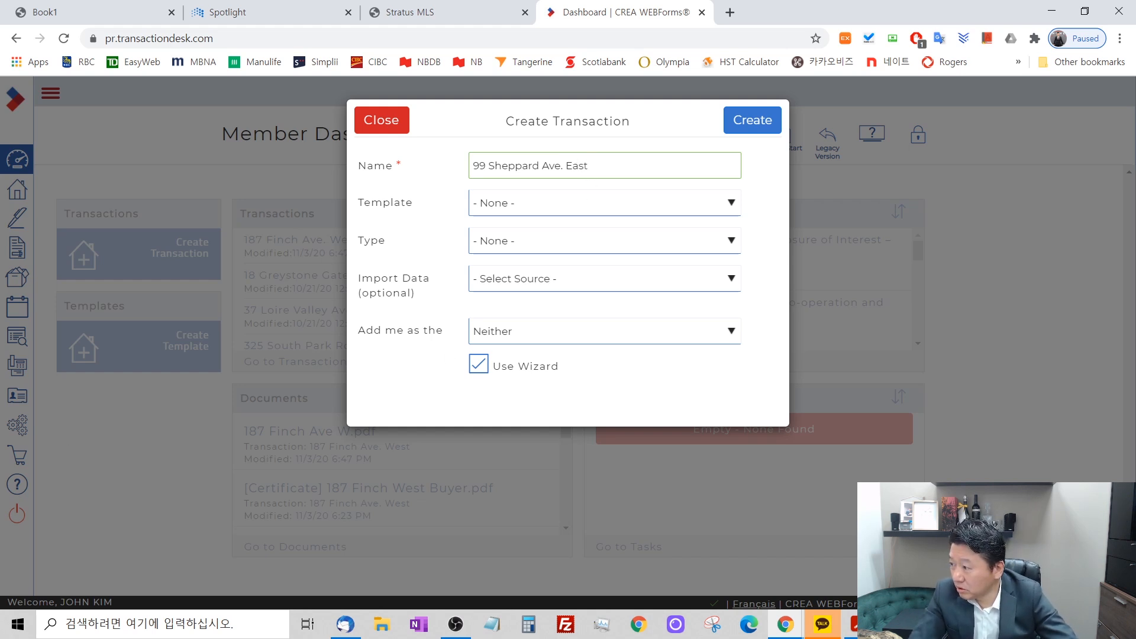
click(549, 204)
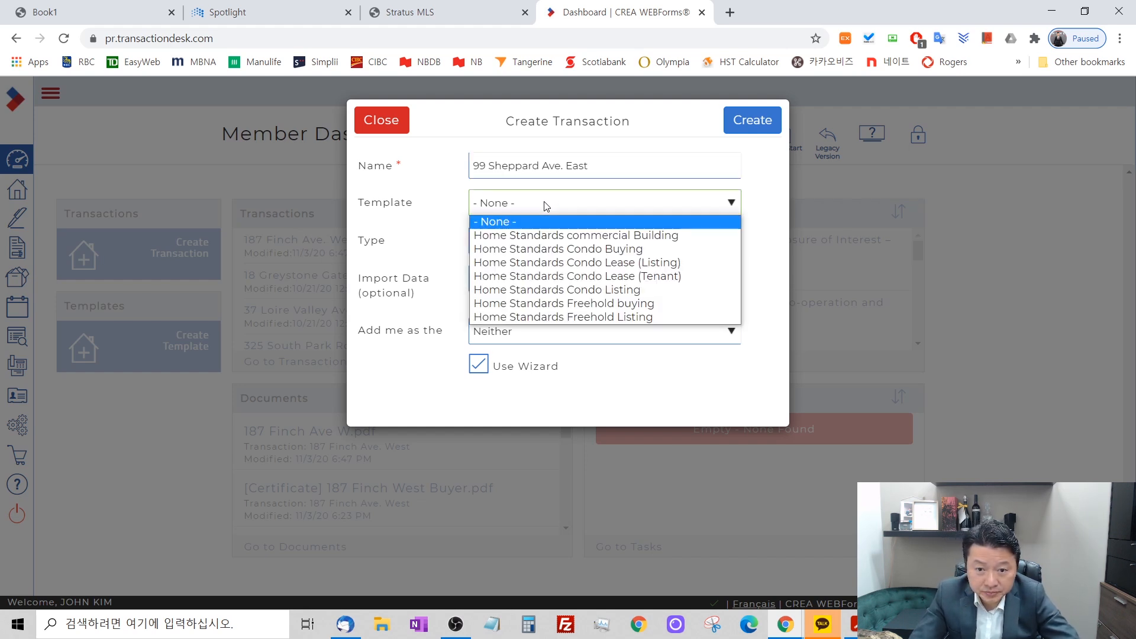
click(578, 236)
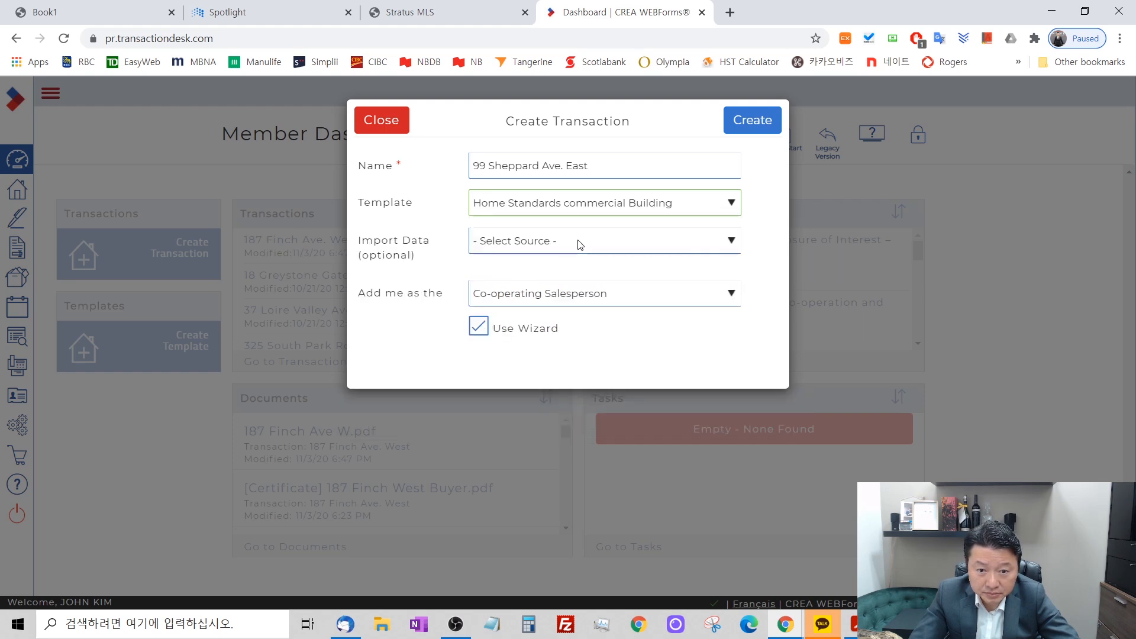
Set the import data source to Toronto Regional Real Estate Board and the import type to Commercial Property.
click(581, 243)
scroll(582, 286, down, 5)
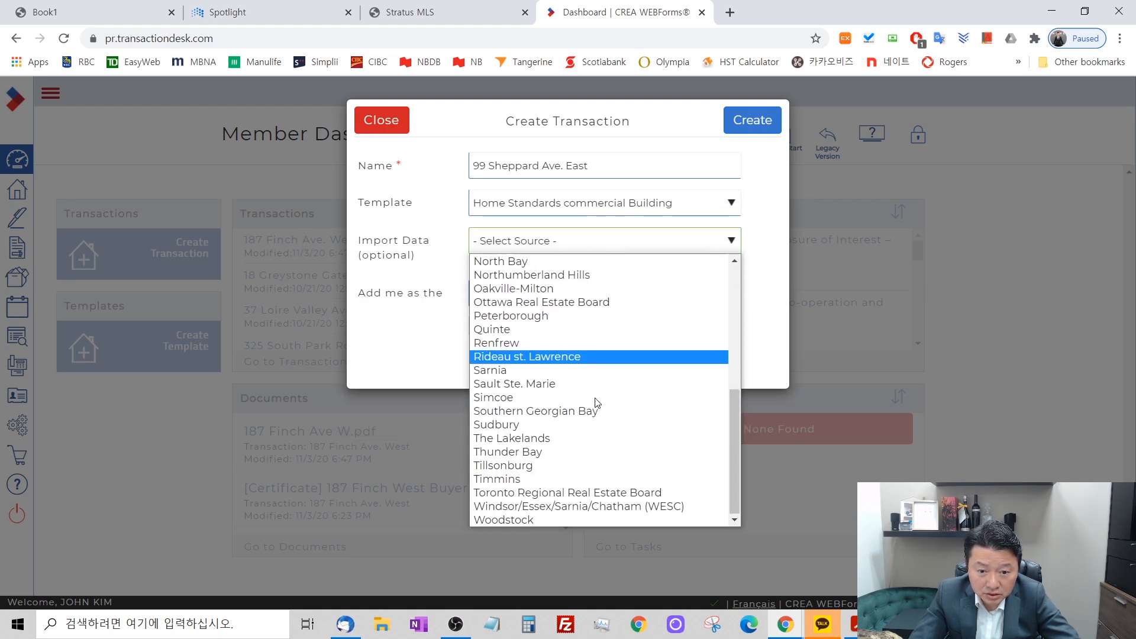
click(615, 493)
click(504, 278)
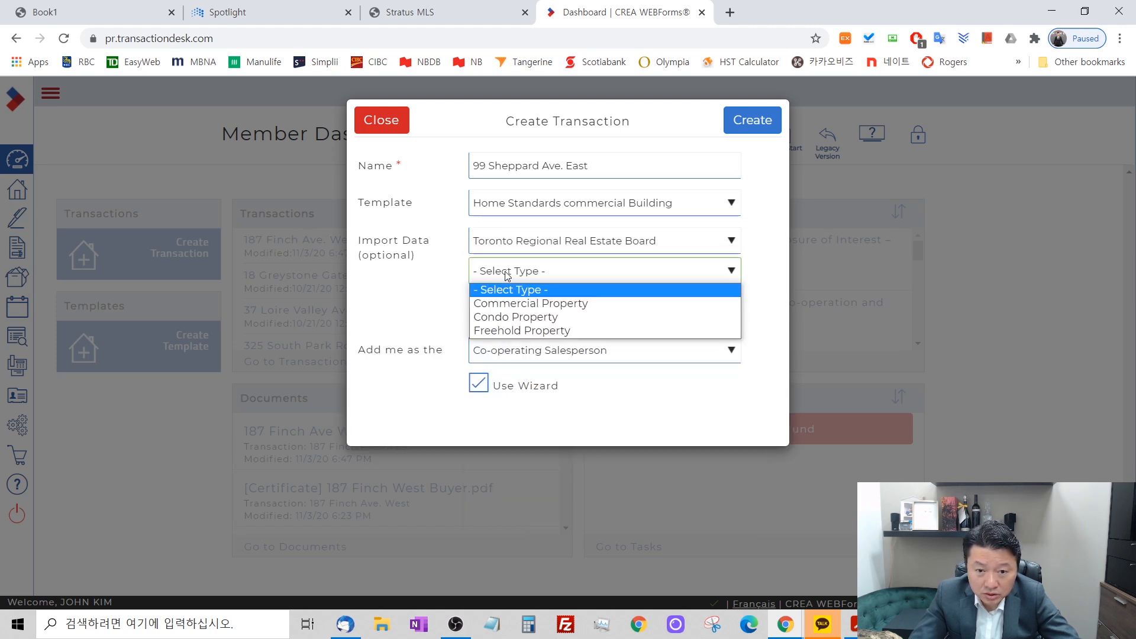
click(520, 300)
Enter MLS number C4835024, turn off Use Wizard, and create the transaction.
click(521, 300)
text(C483)
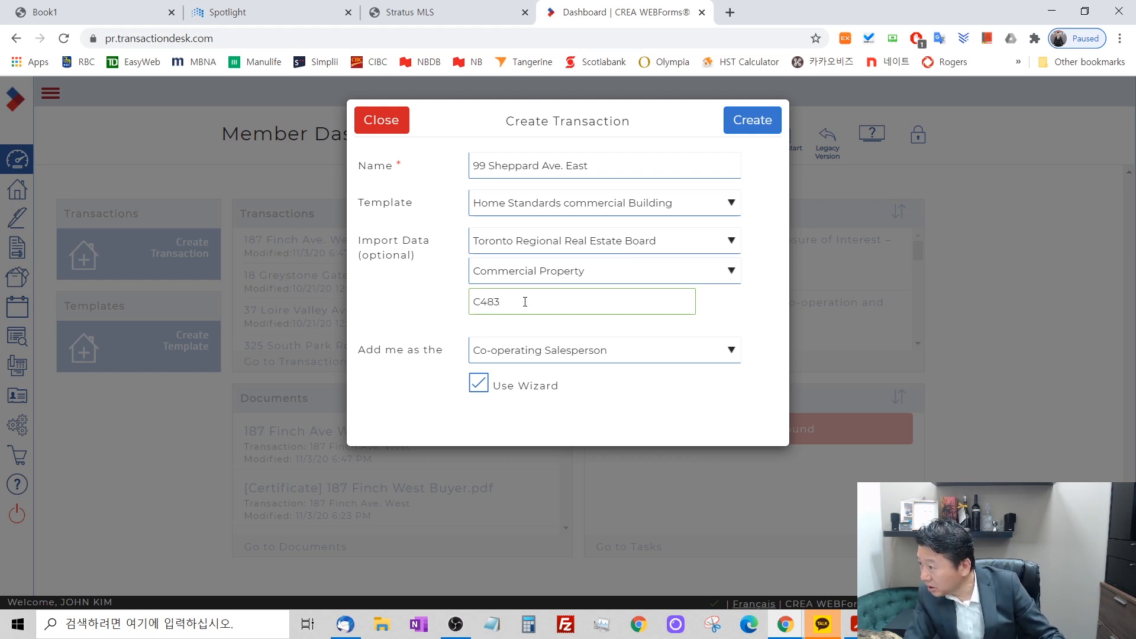
text(5)
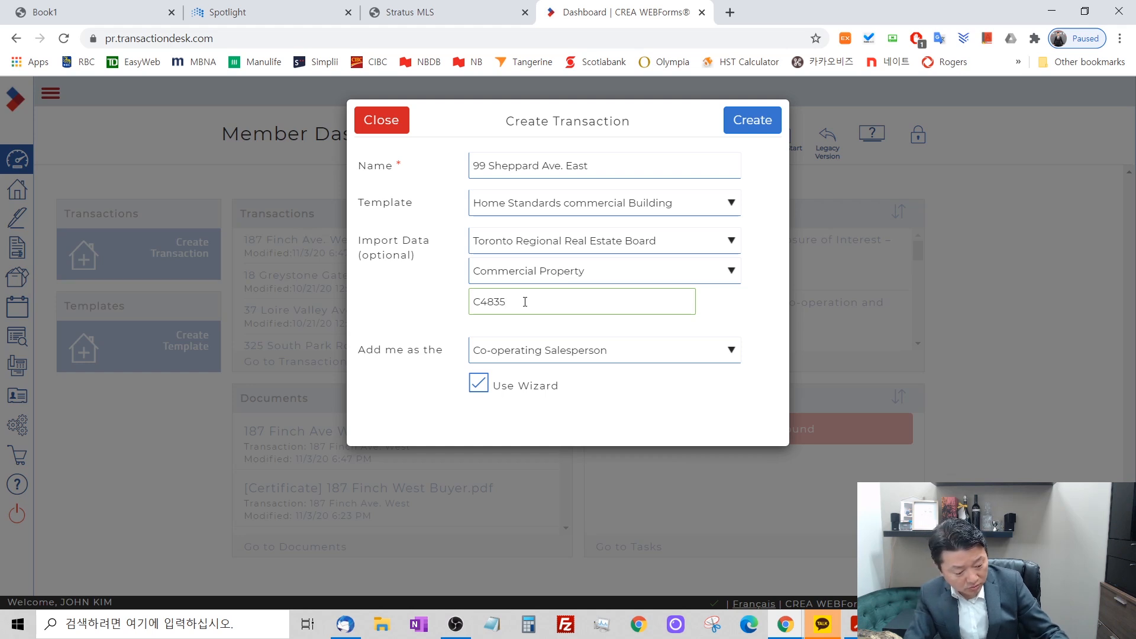
text(024)
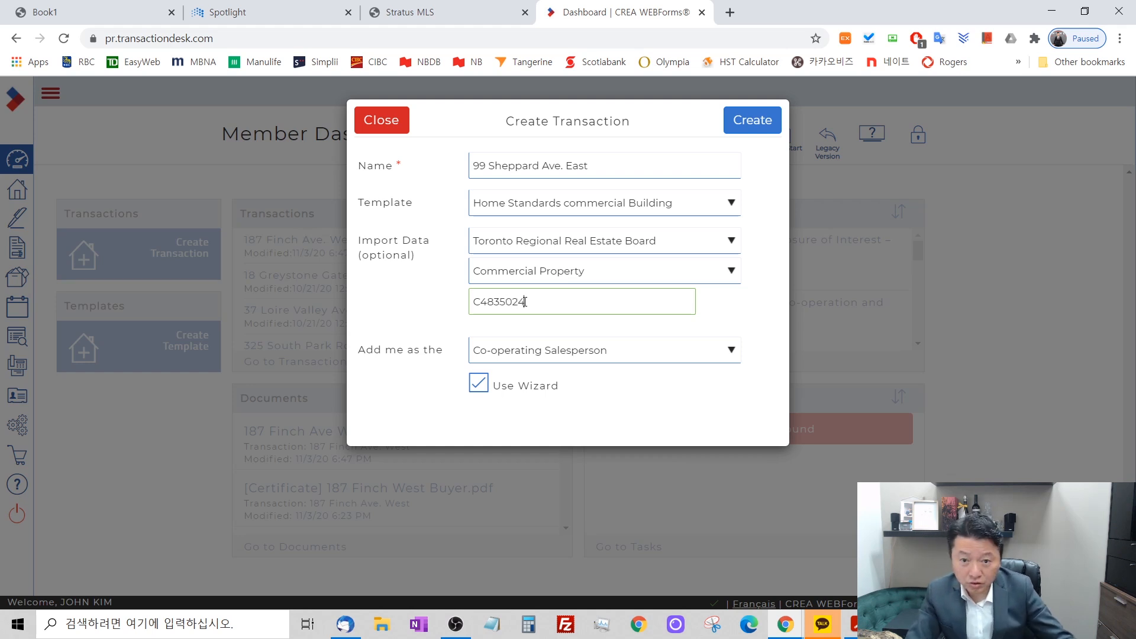
click(478, 385)
click(746, 120)
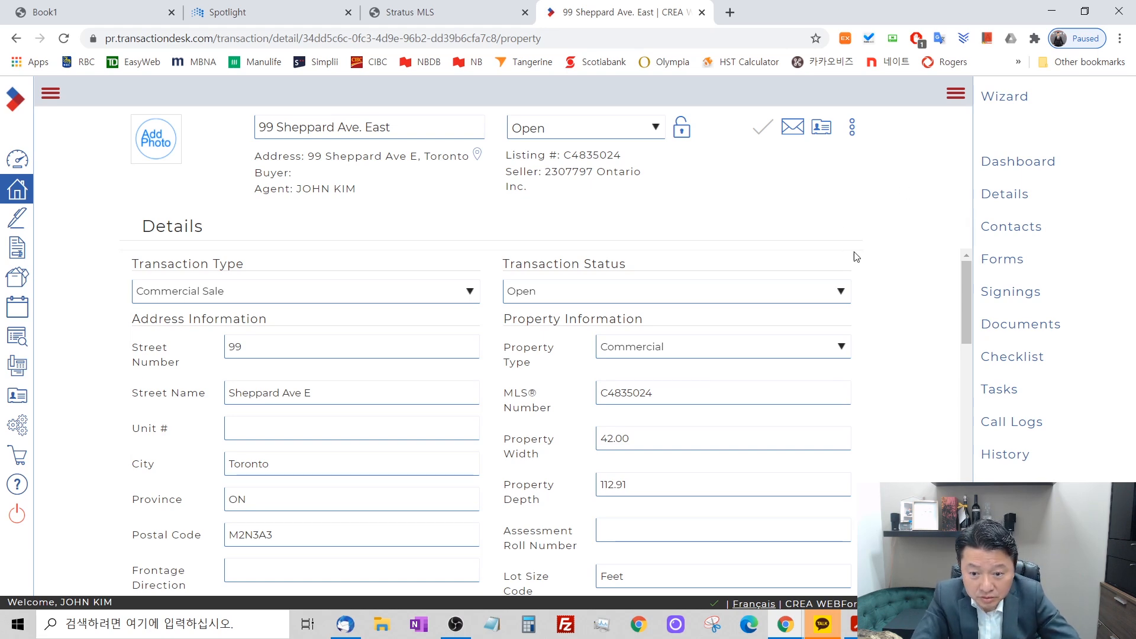
Review the new transaction's imported address, property, listing and date details.
scroll(912, 375, down, 5)
scroll(912, 375, down, 5)
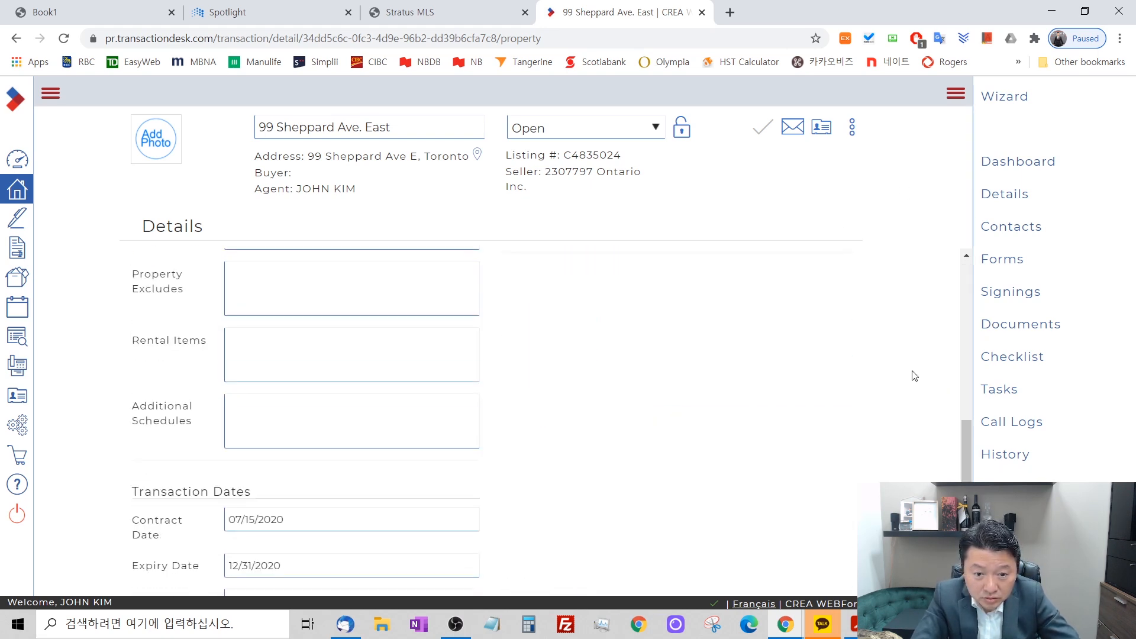
scroll(660, 270, up, 7)
scroll(332, 281, down, 10)
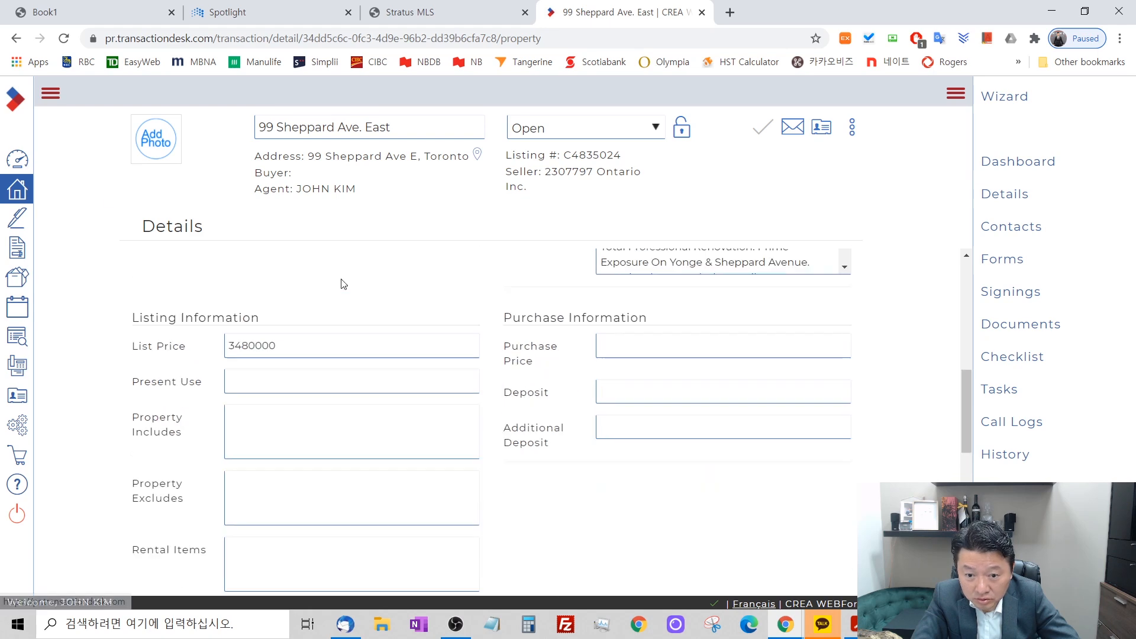
scroll(704, 330, up, 10)
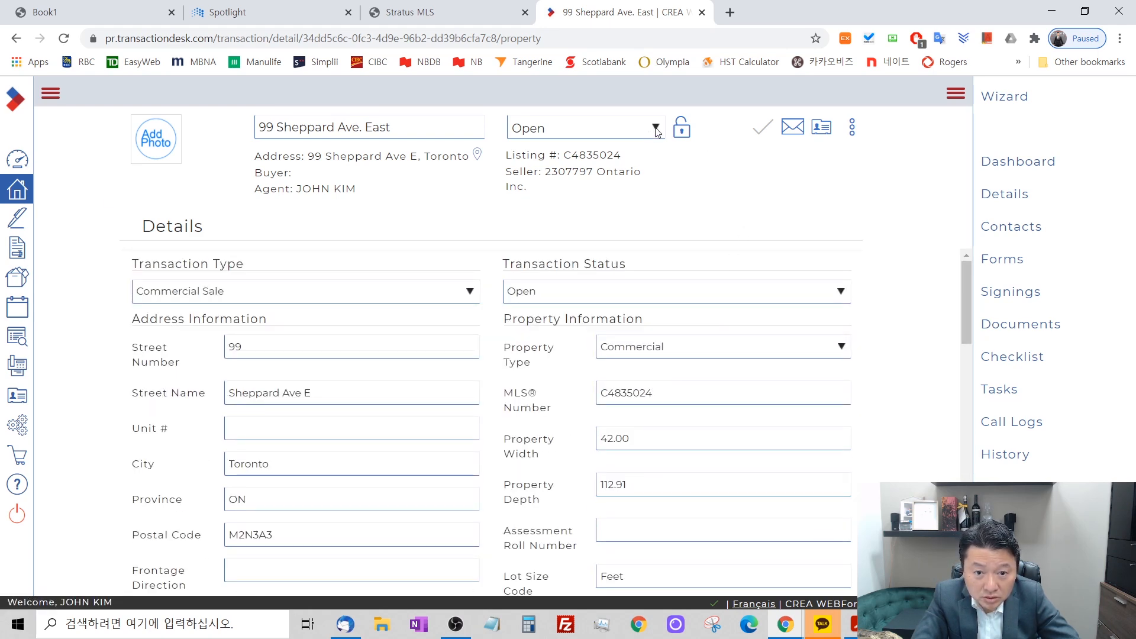
click(19, 162)
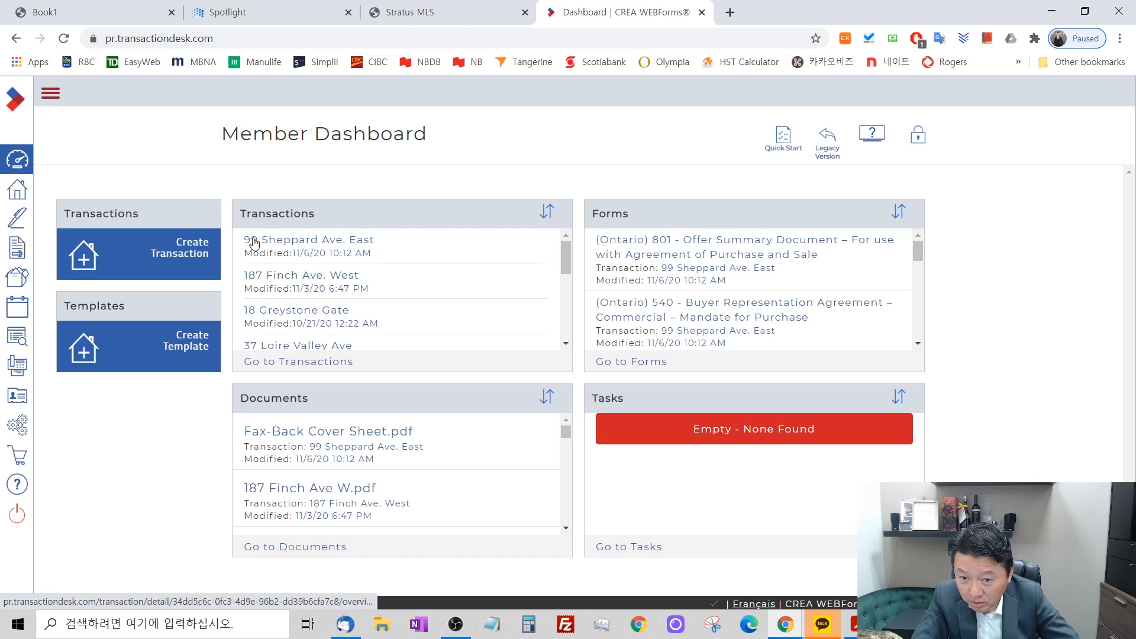
click(297, 243)
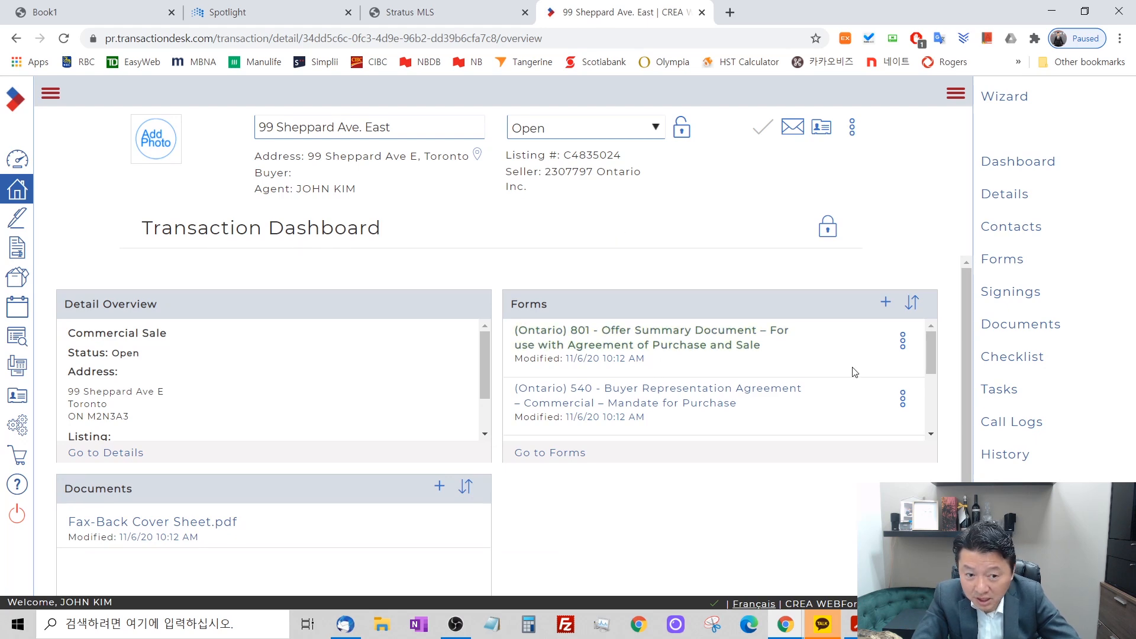
click(17, 162)
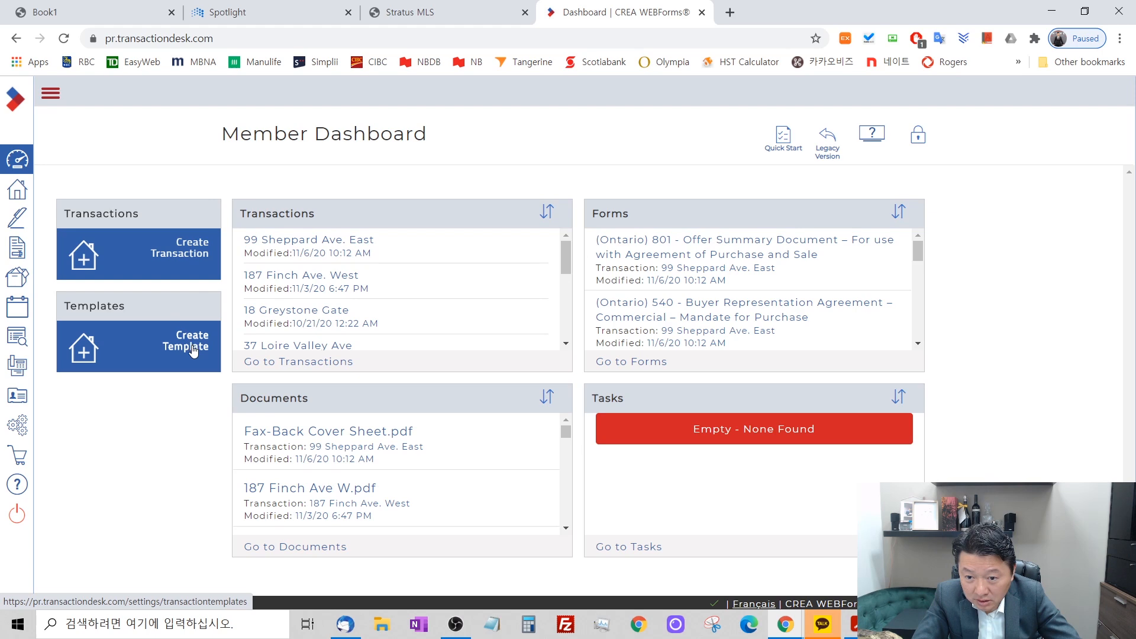
click(192, 349)
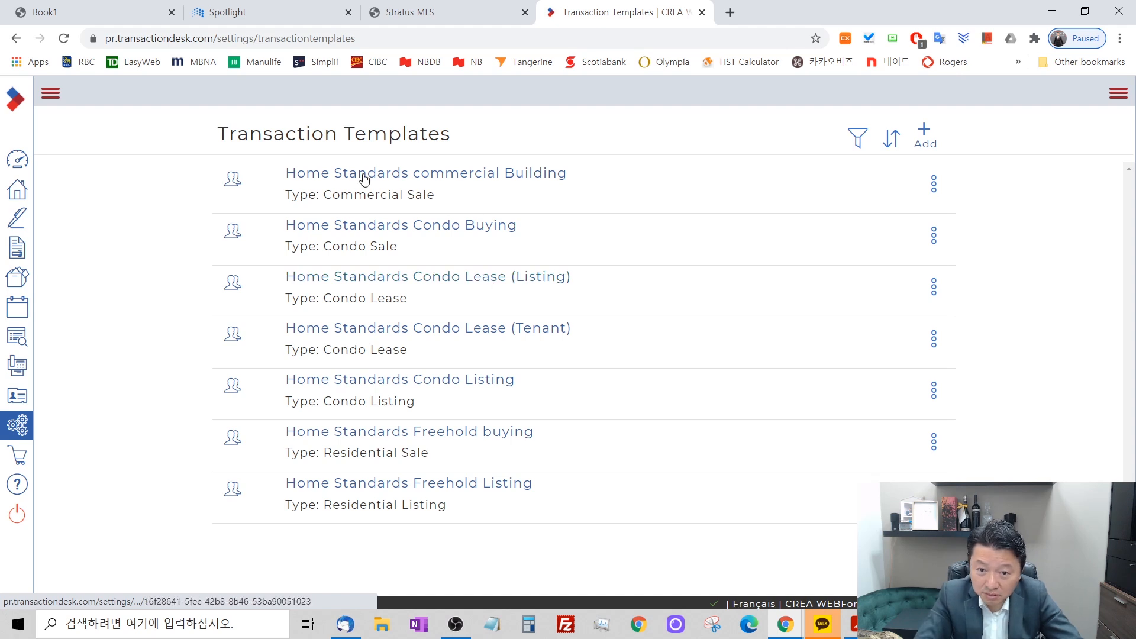
click(18, 161)
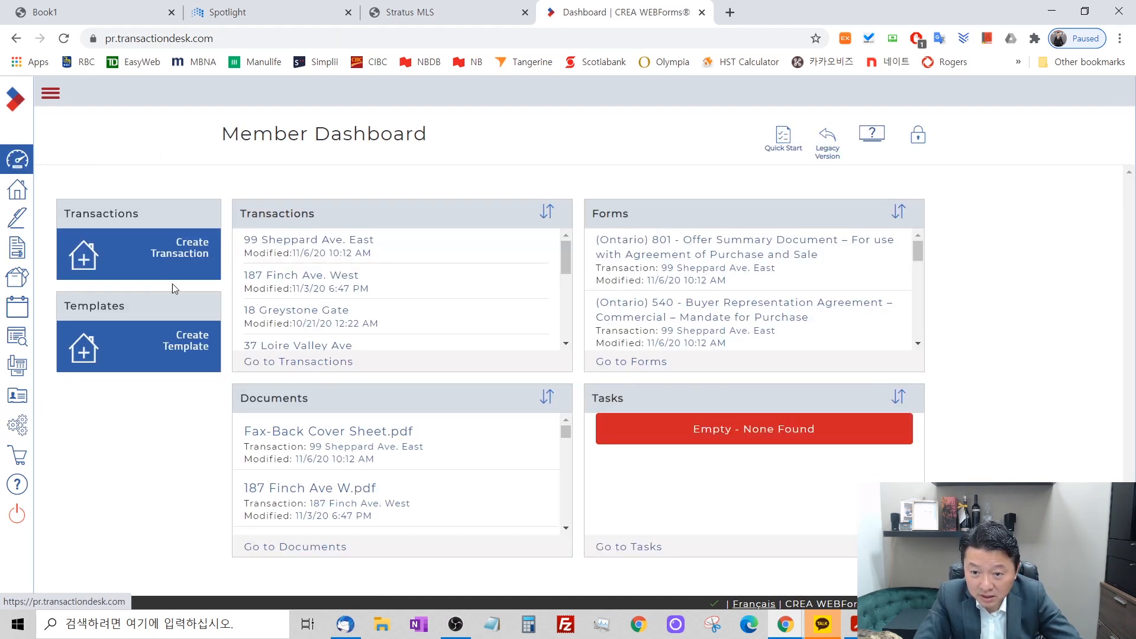
click(291, 246)
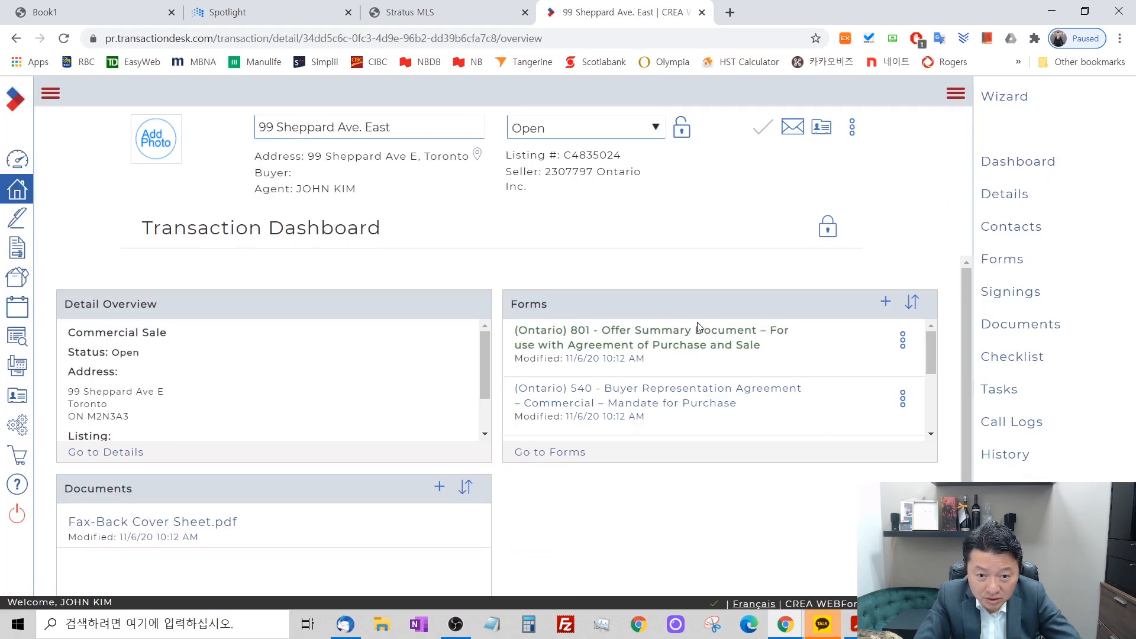
mouse_move(930, 355)
mouse_down()
mouse_move(940, 438)
mouse_move(943, 338)
mouse_up()
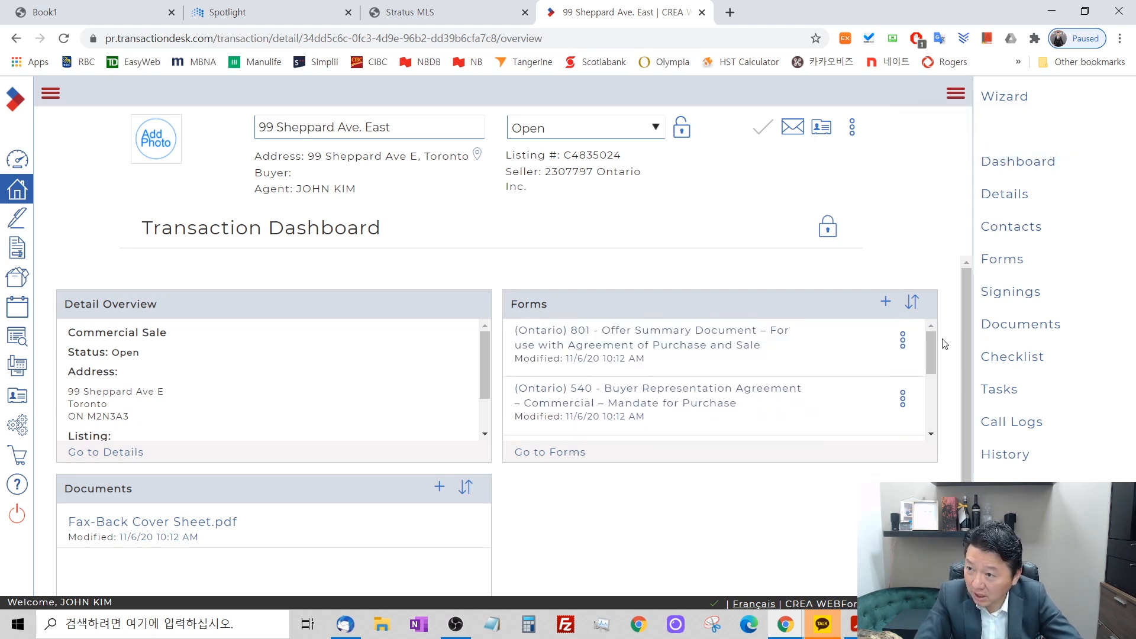
click(22, 166)
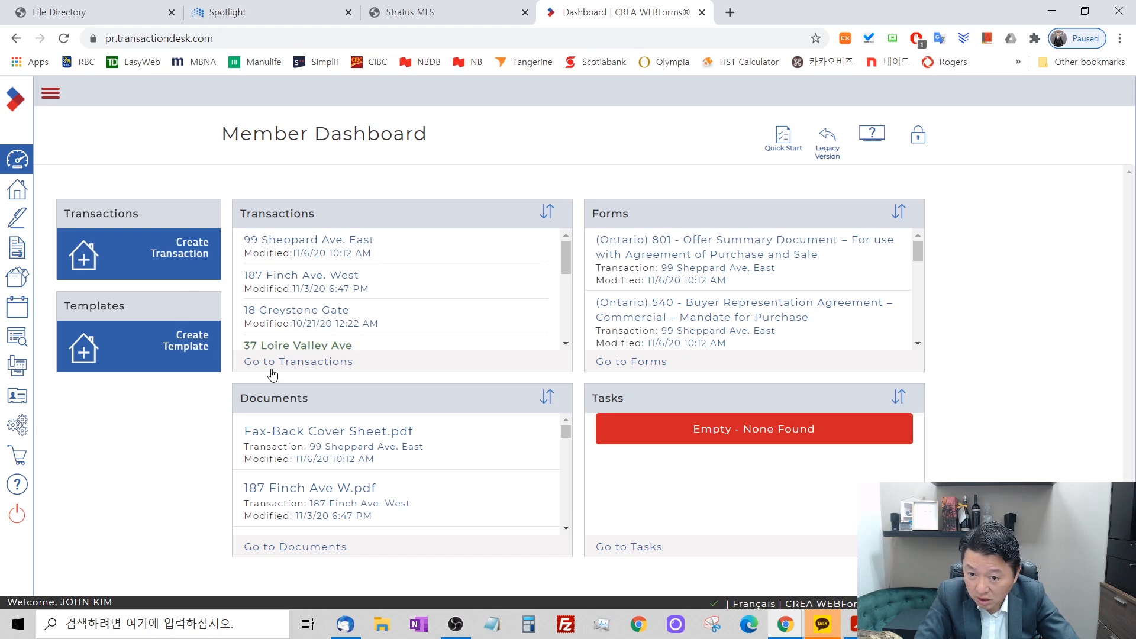
click(187, 351)
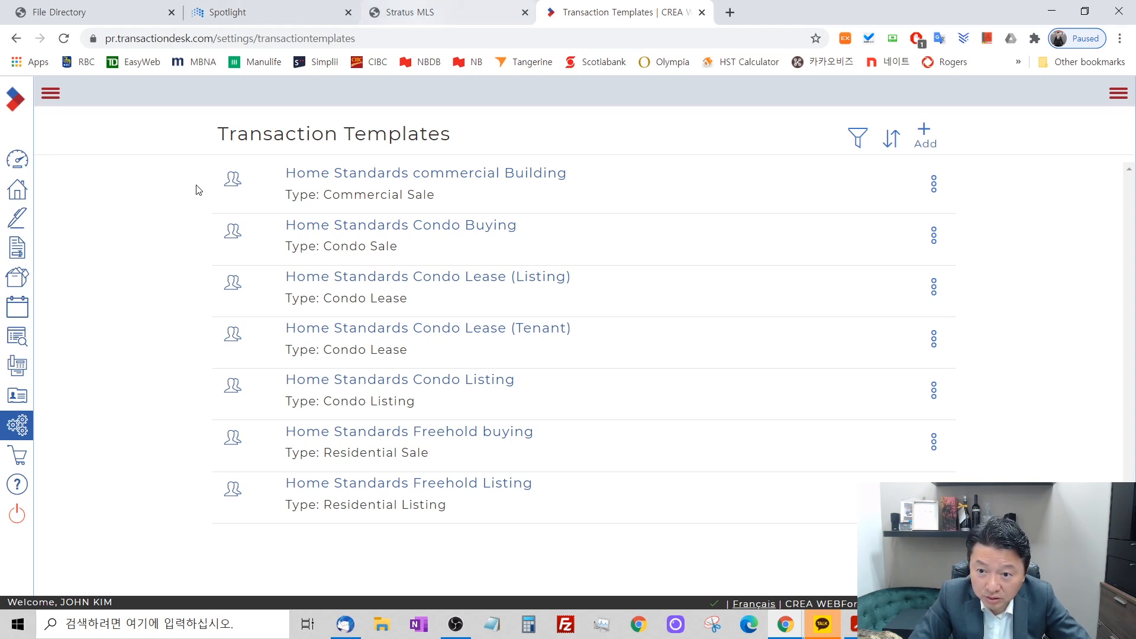
click(11, 165)
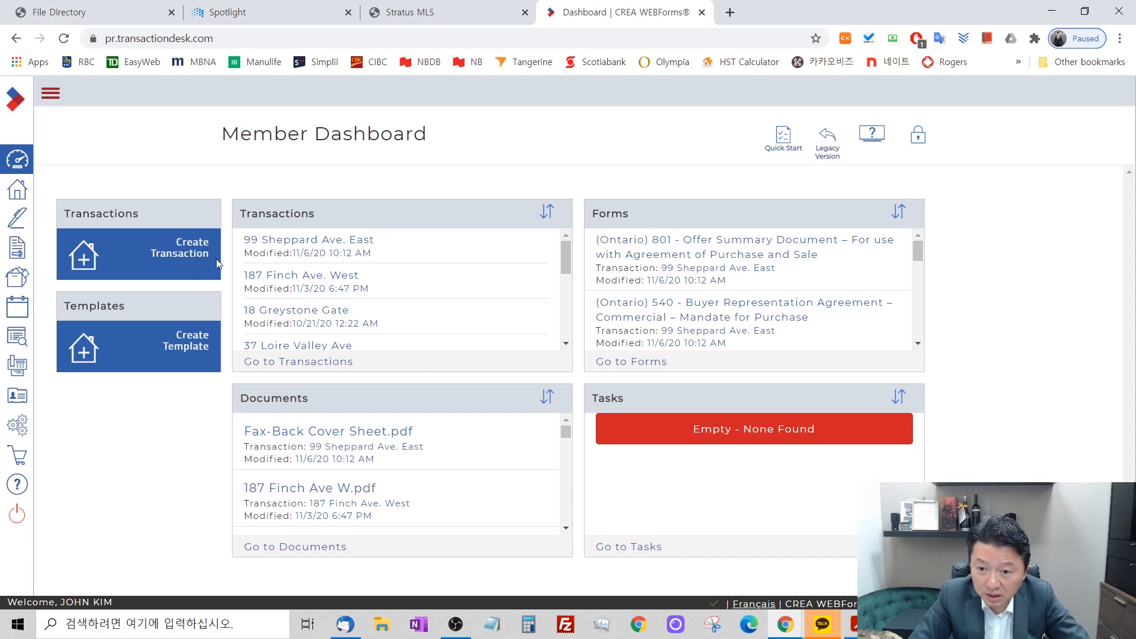
click(337, 237)
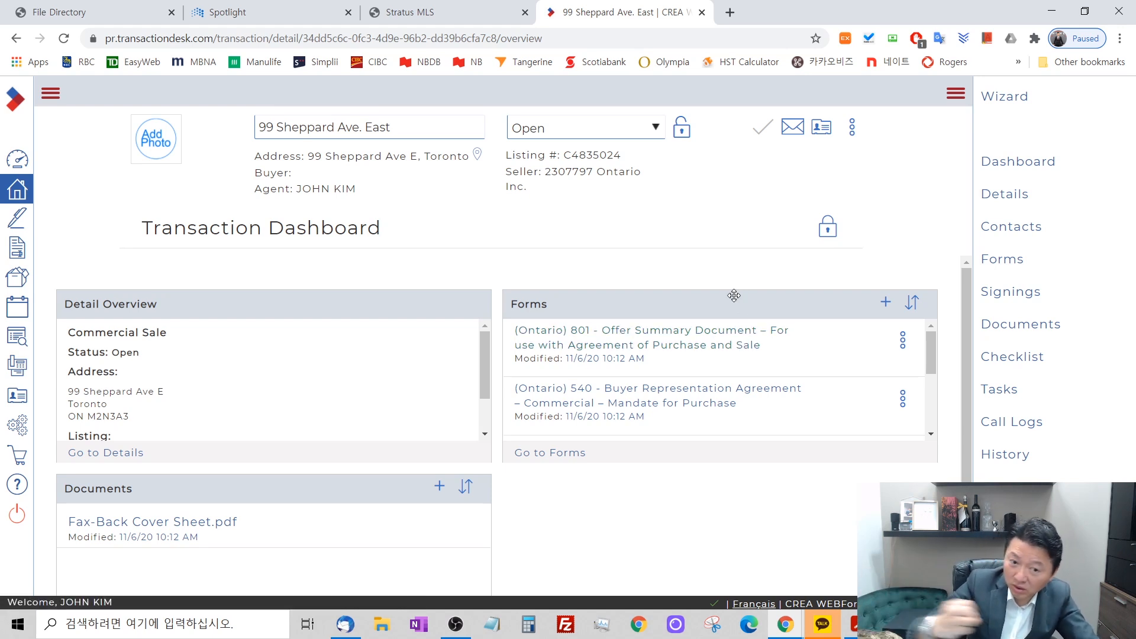
mouse_move(934, 361)
mouse_down()
mouse_move(932, 419)
mouse_move(928, 342)
mouse_up()
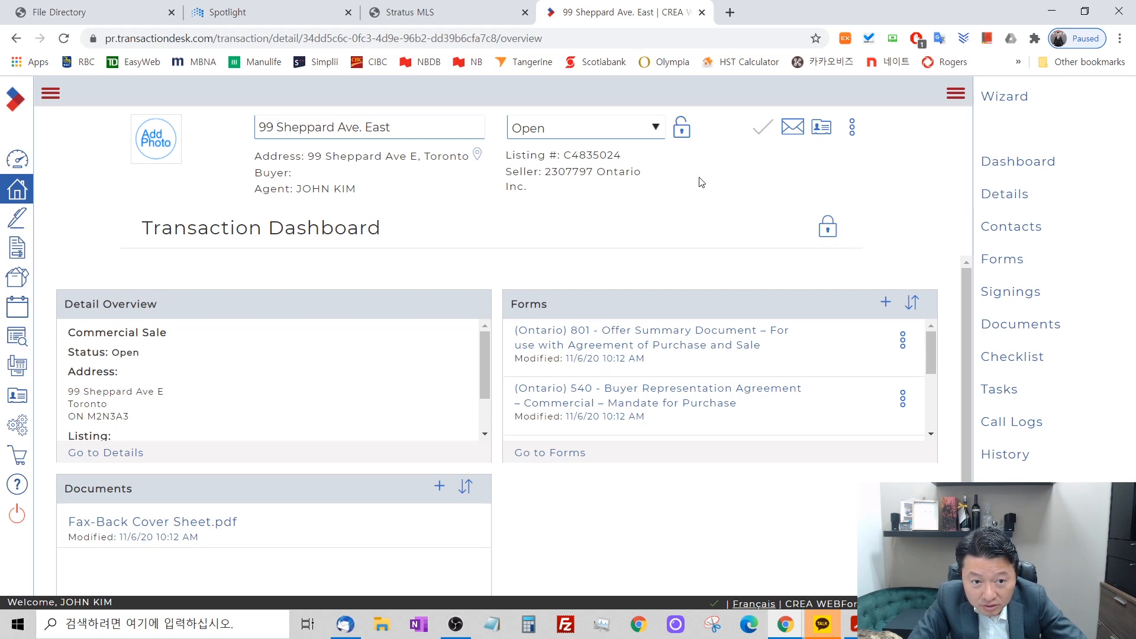
click(852, 130)
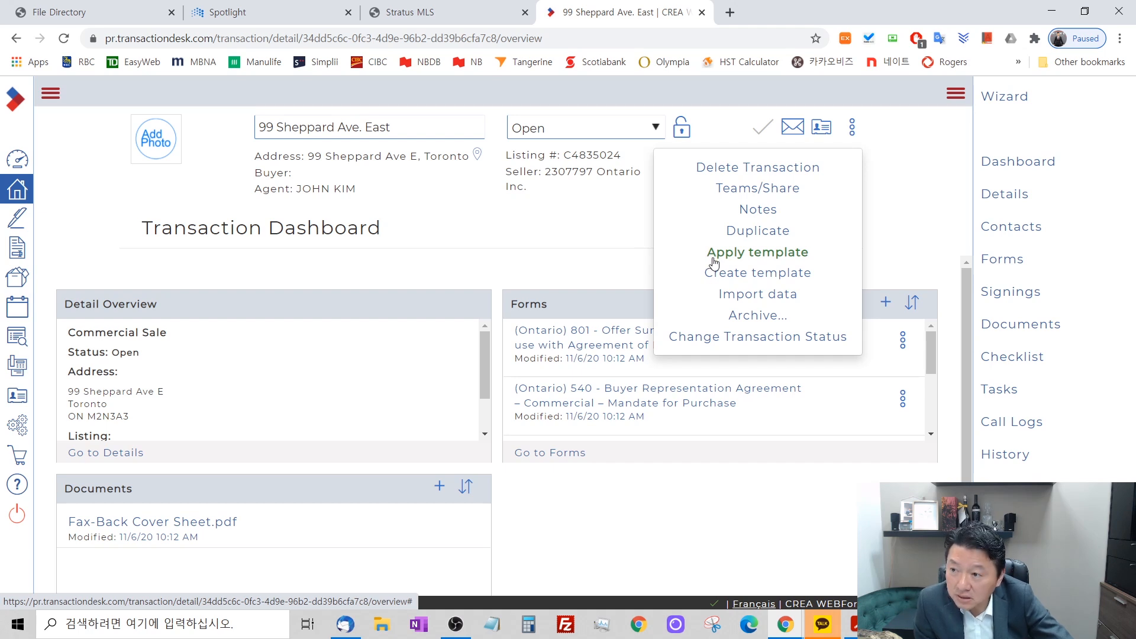
click(557, 262)
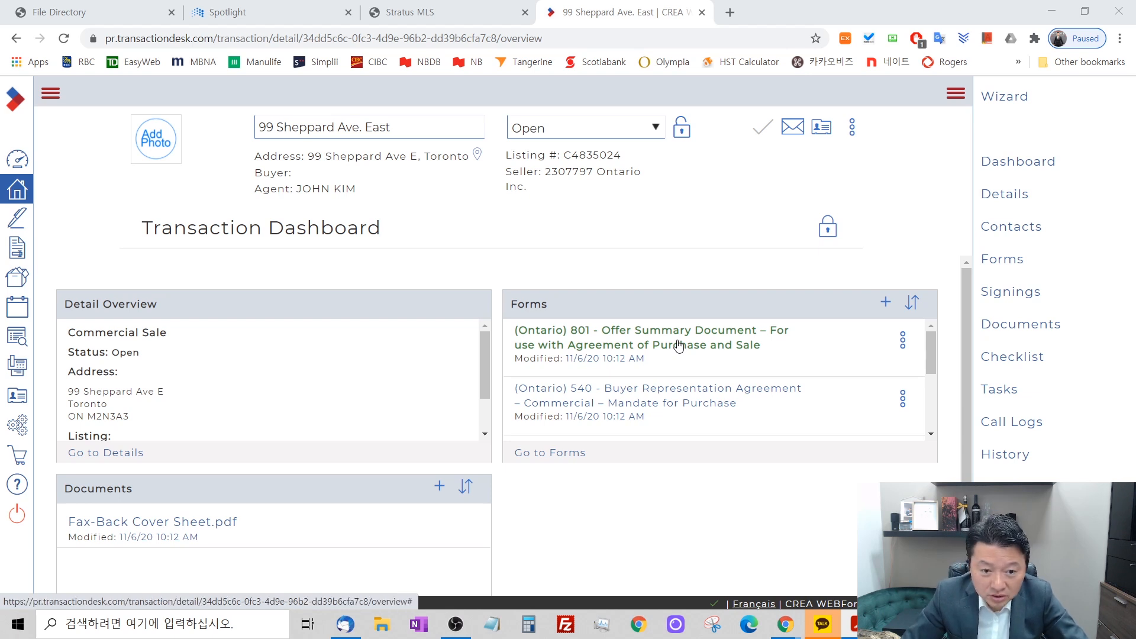
scroll(679, 346, down, 1)
scroll(678, 346, down, 2)
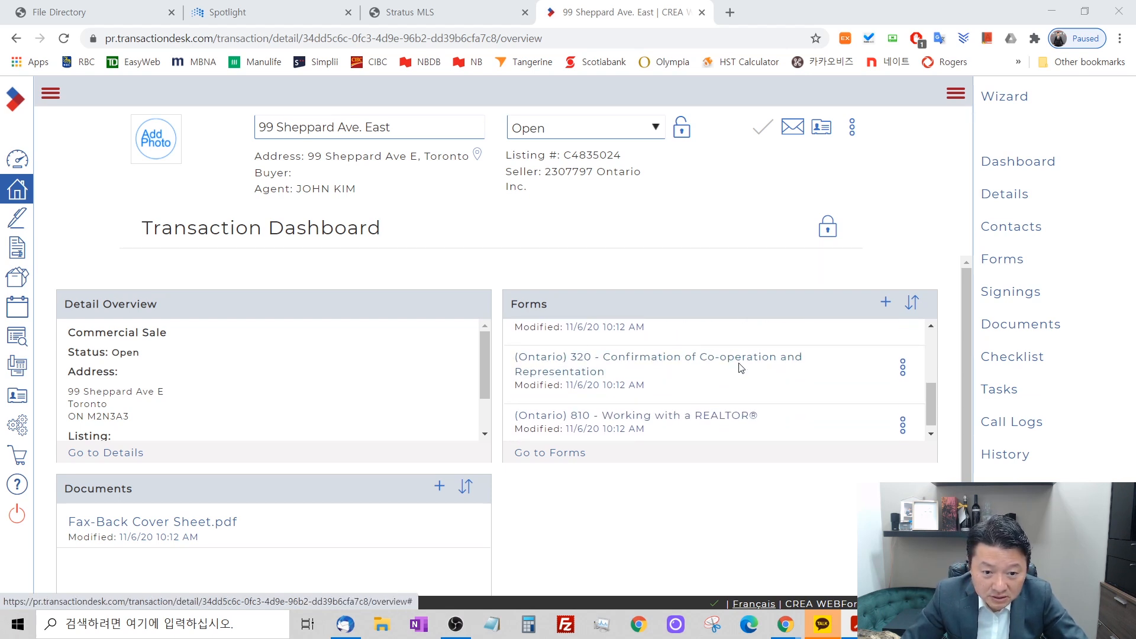
scroll(739, 368, up, 2)
scroll(739, 368, up, 2)
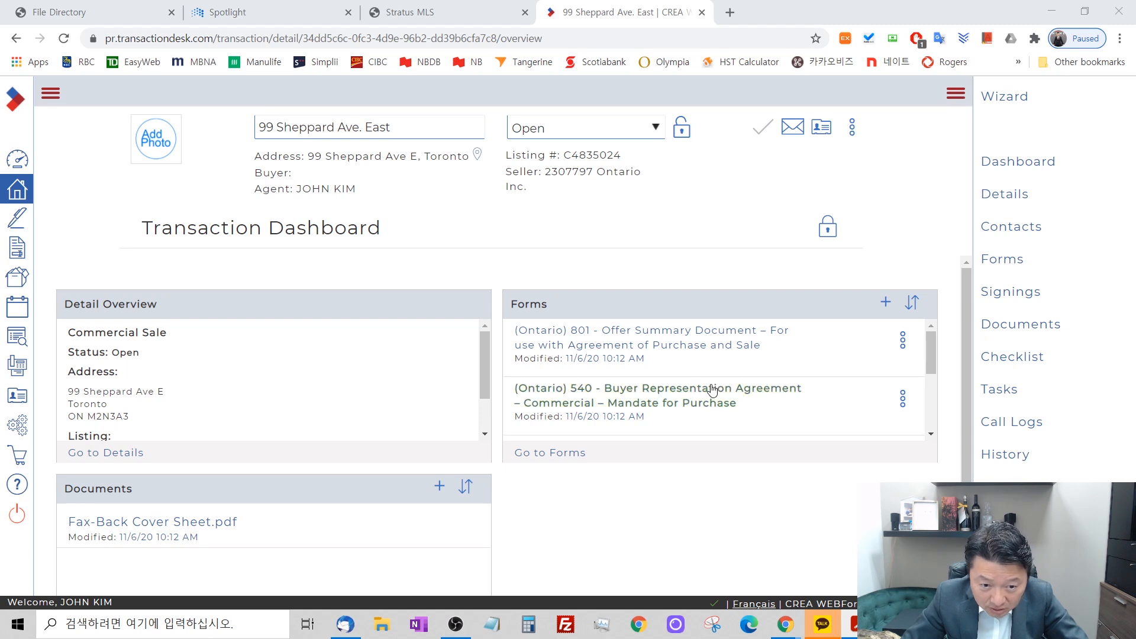
scroll(711, 393, down, 1)
scroll(712, 393, up, 1)
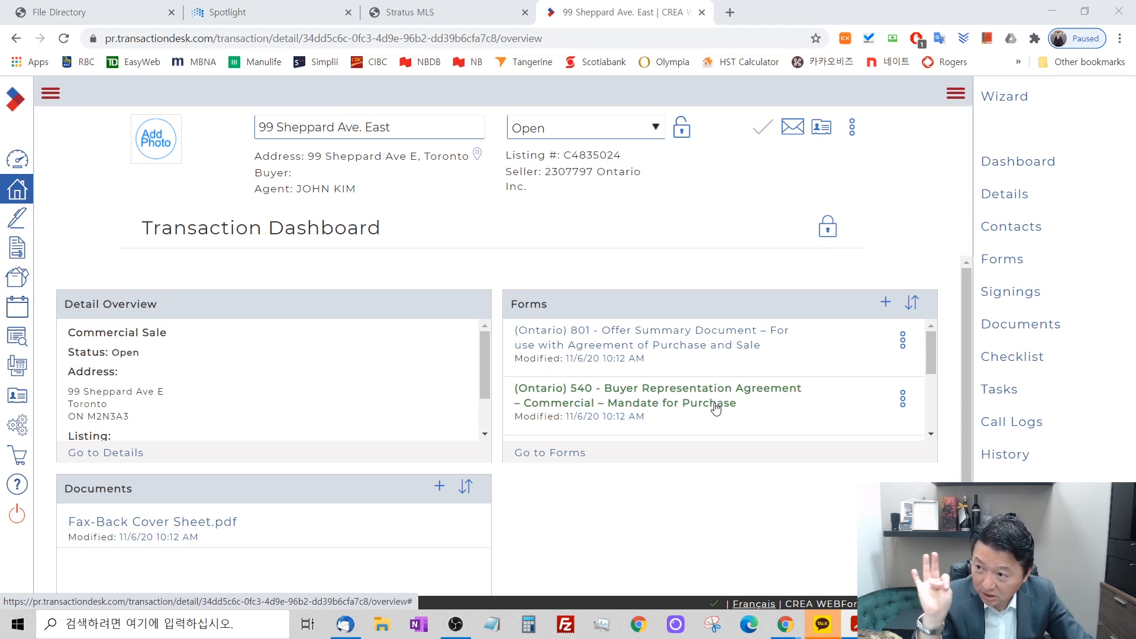
scroll(744, 381, down, 1)
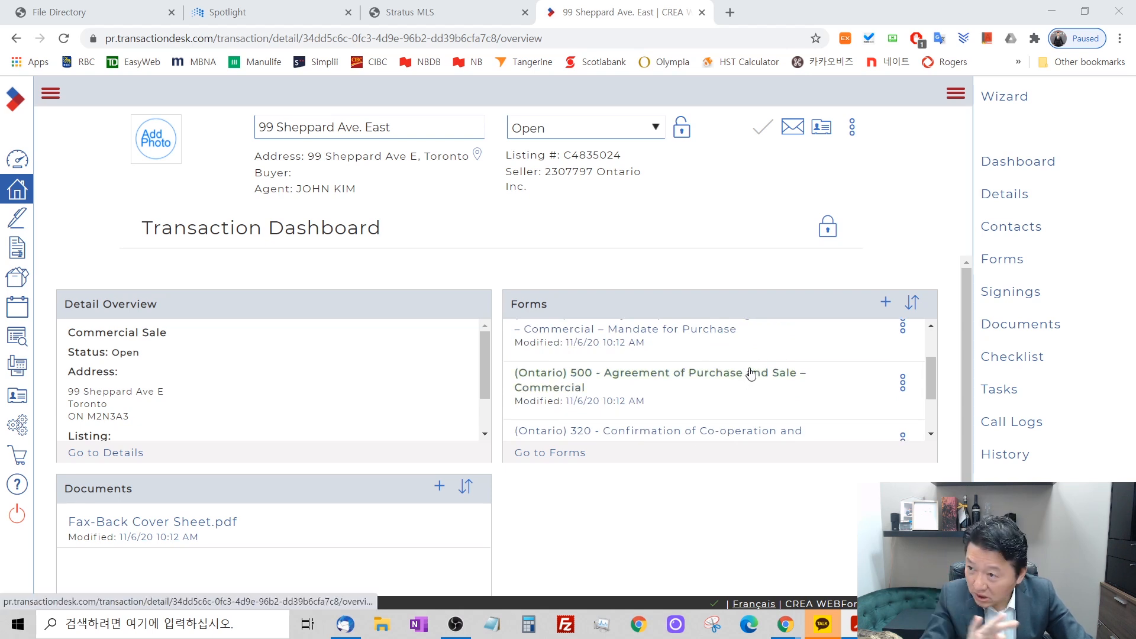
scroll(750, 375, down, 1)
scroll(750, 375, down, 1)
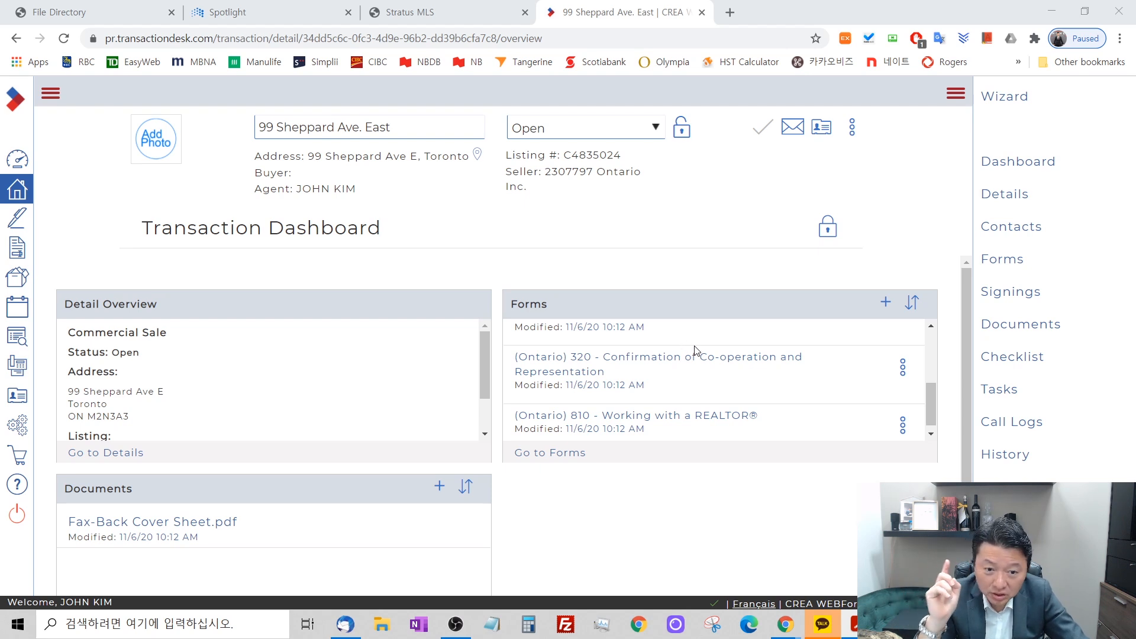
scroll(705, 370, down, 1)
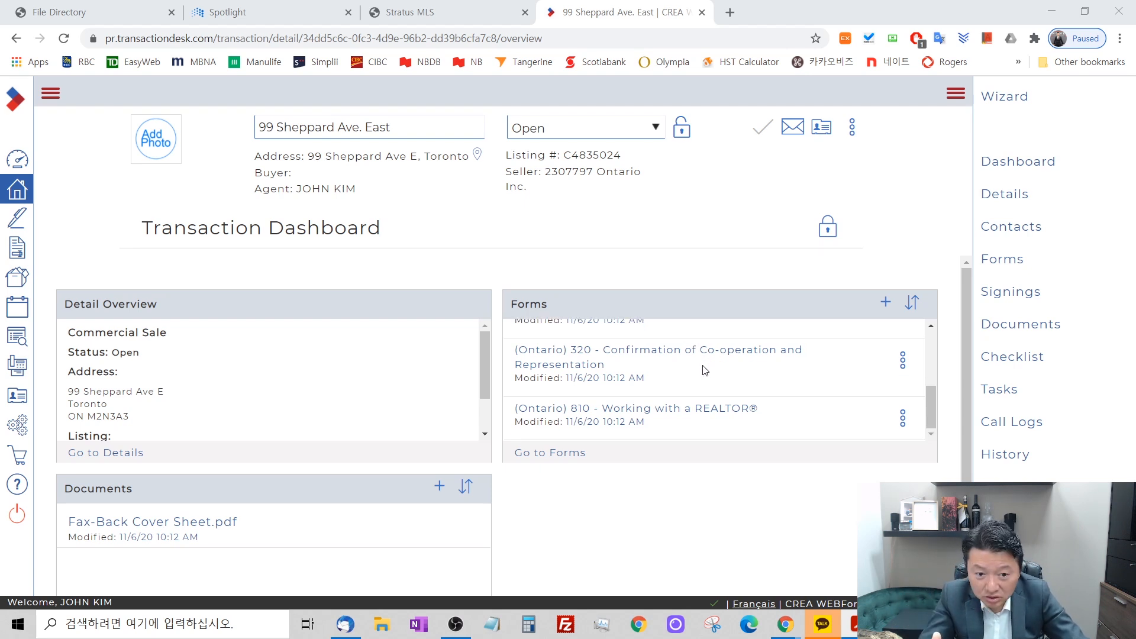
Open form 500 - Agreement of Purchase and Sale – Commercial from the transaction's forms.
drag(934, 416, 940, 394)
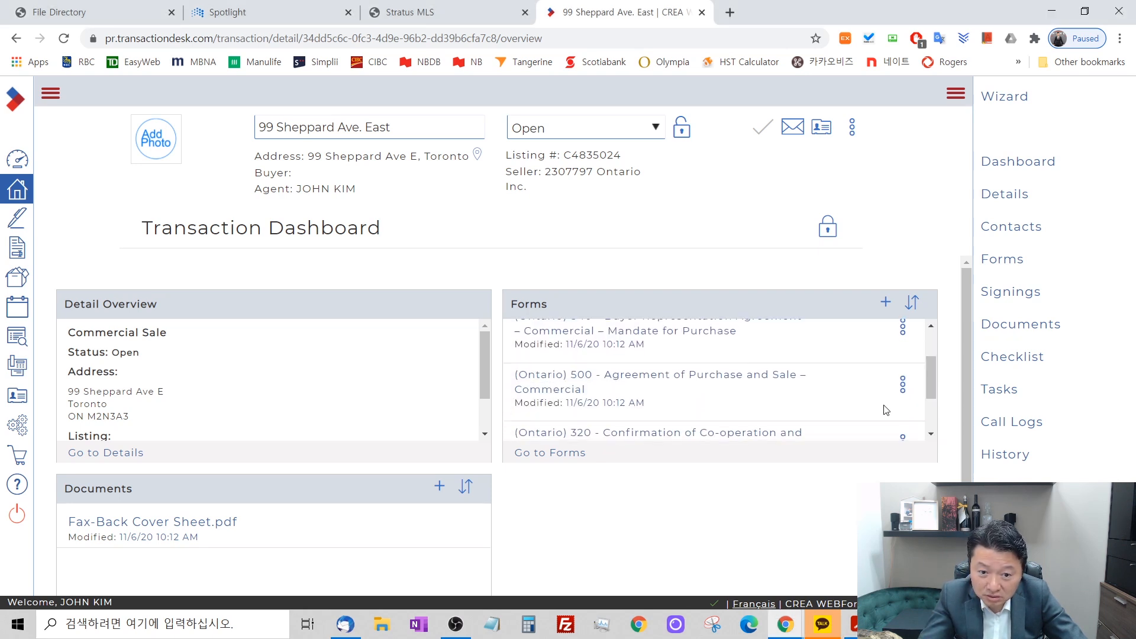
click(649, 382)
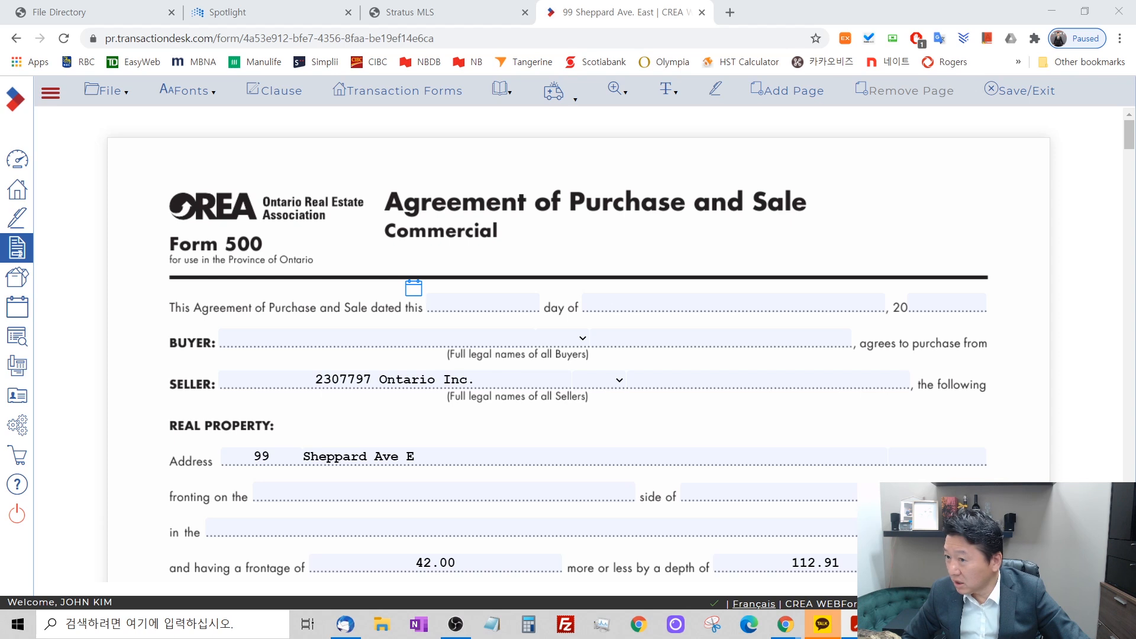
Calculate 3.480 × 0.025 in the Windows calculator and close it.
click(535, 624)
text(3.4)
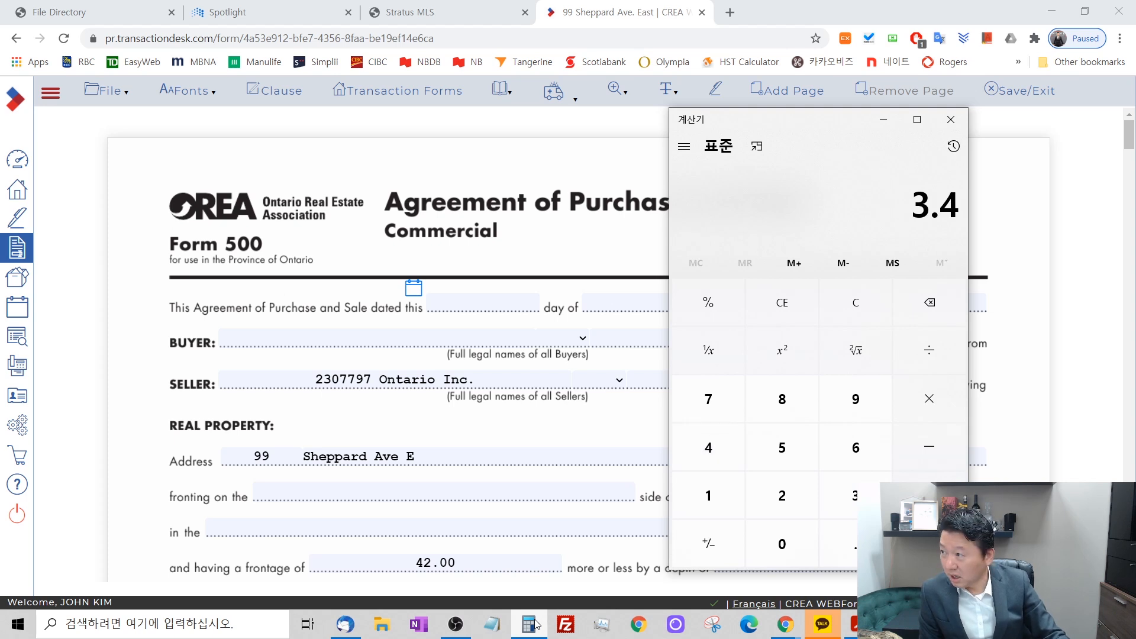
text(80)
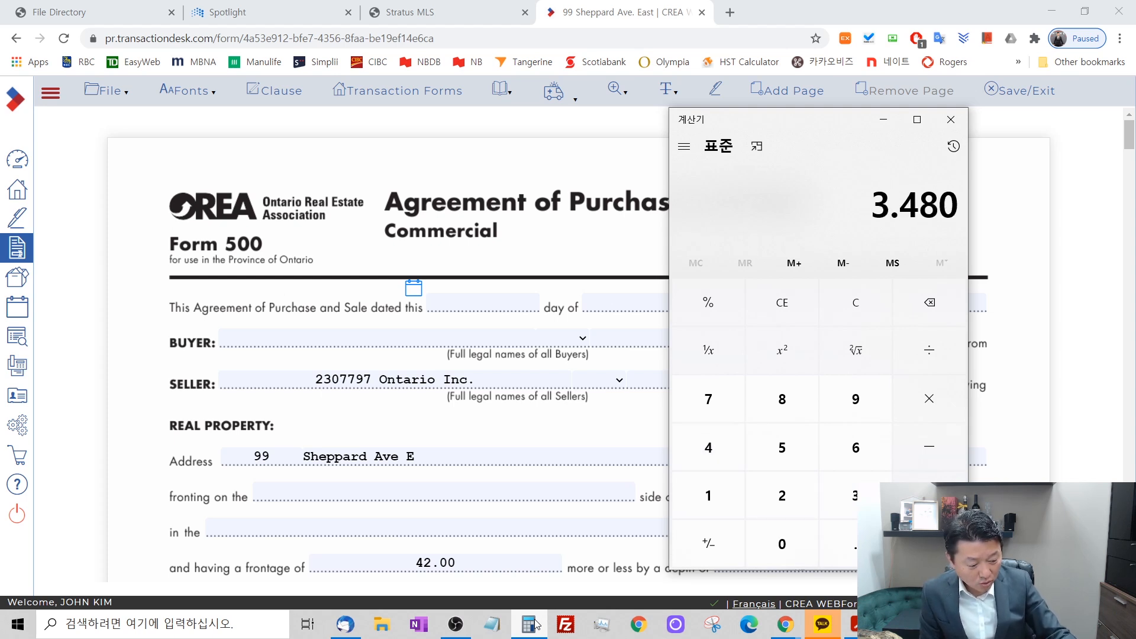
text(*.025)
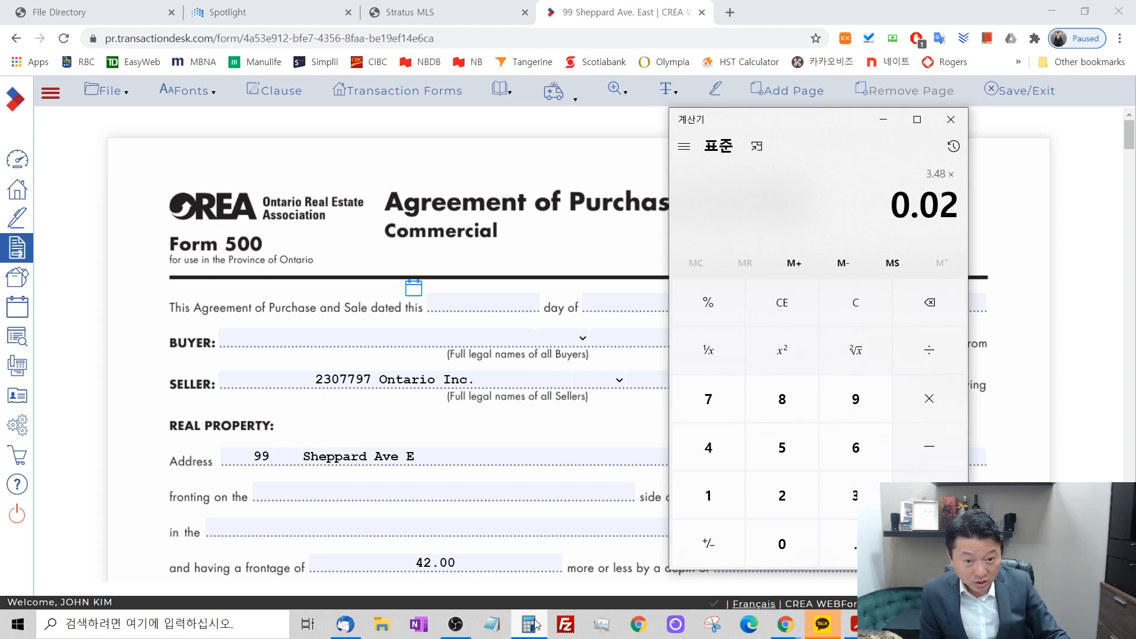
key(Return)
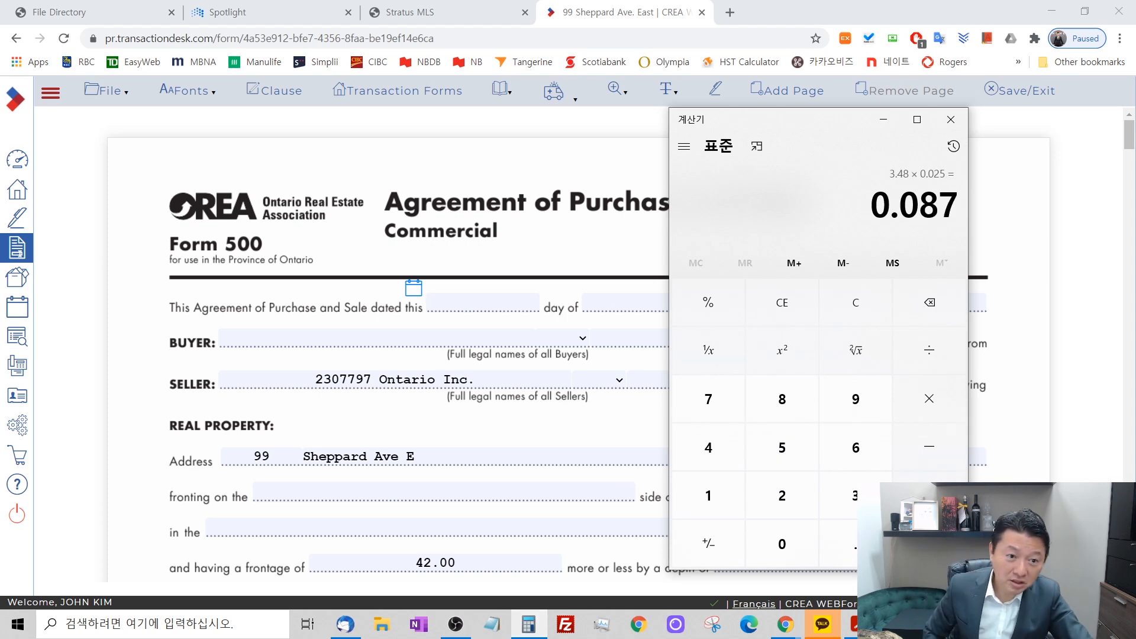
click(951, 119)
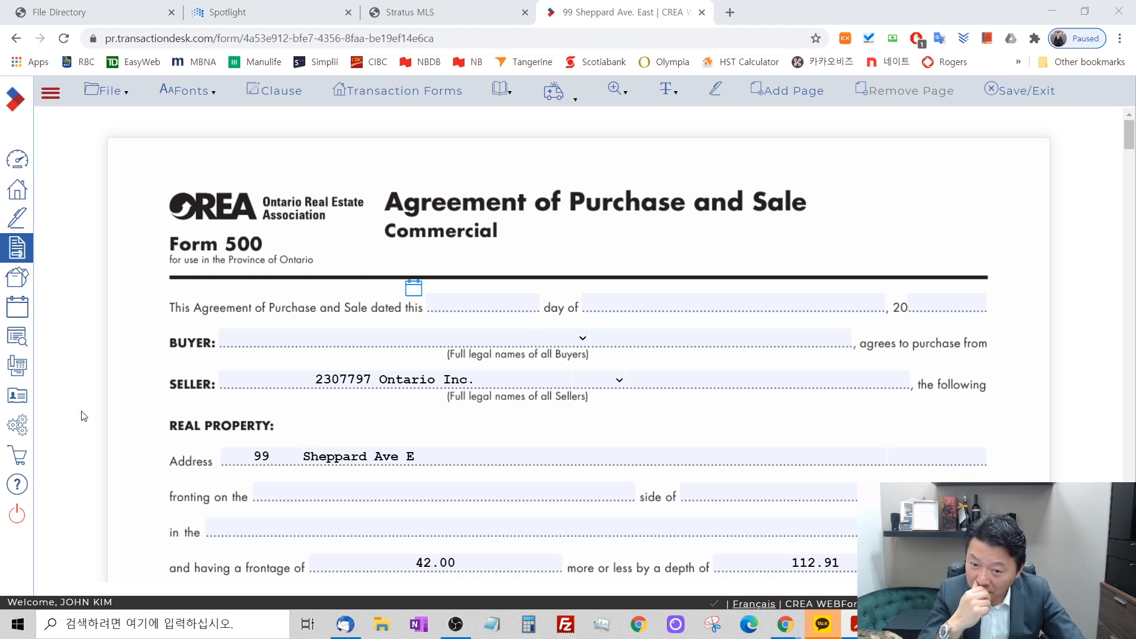
Date the agreement 6th November 2020 and enter the buyer's full name.
click(416, 290)
click(586, 357)
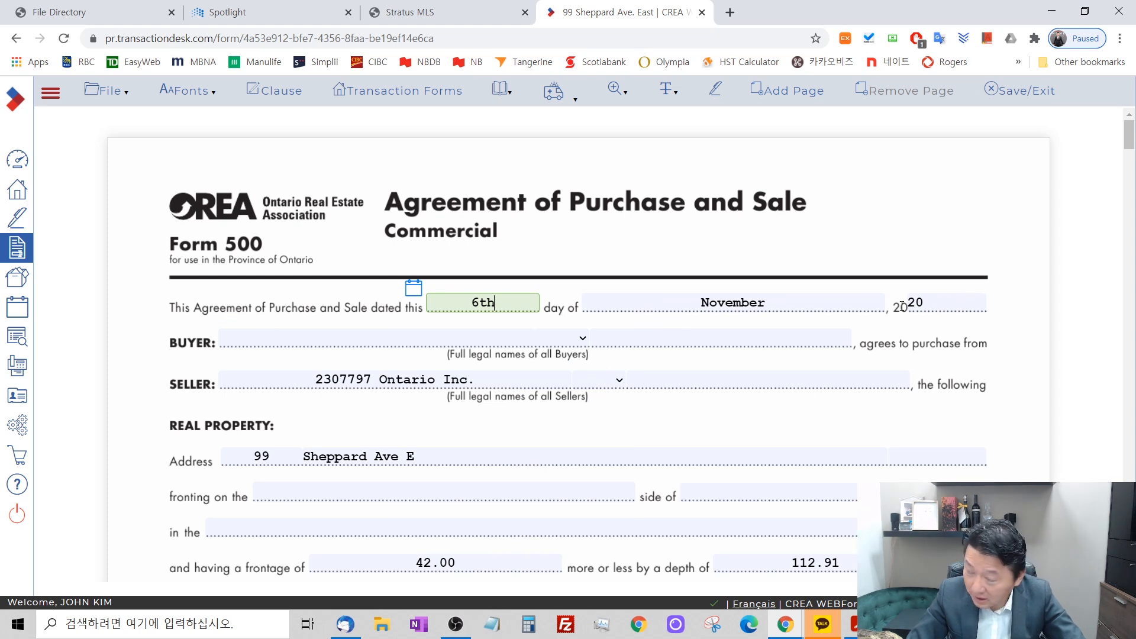
click(324, 337)
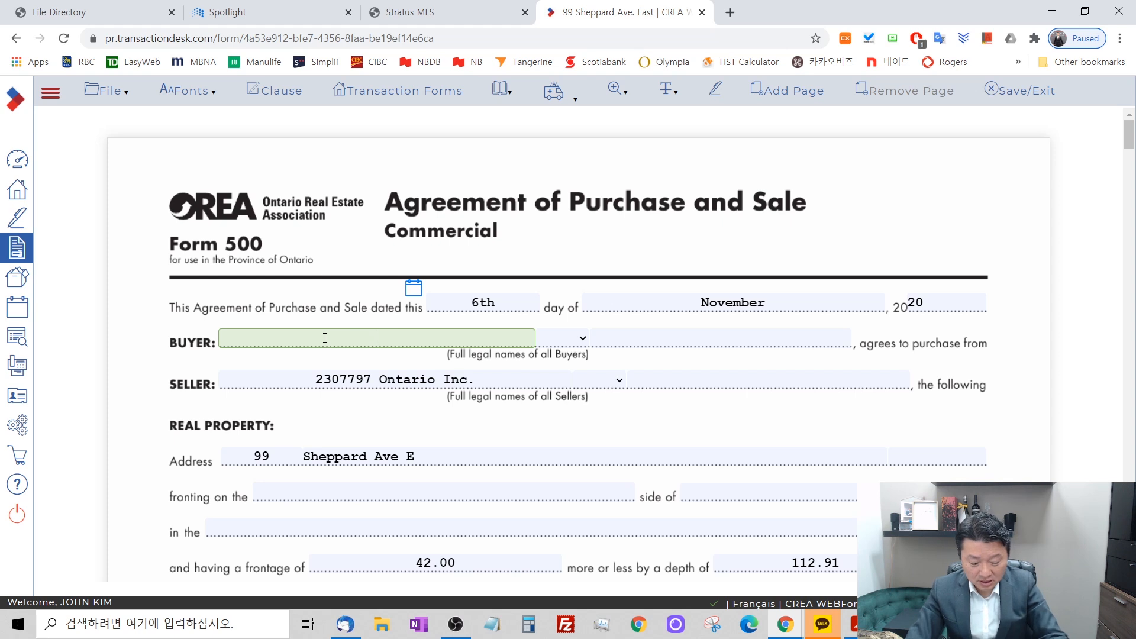
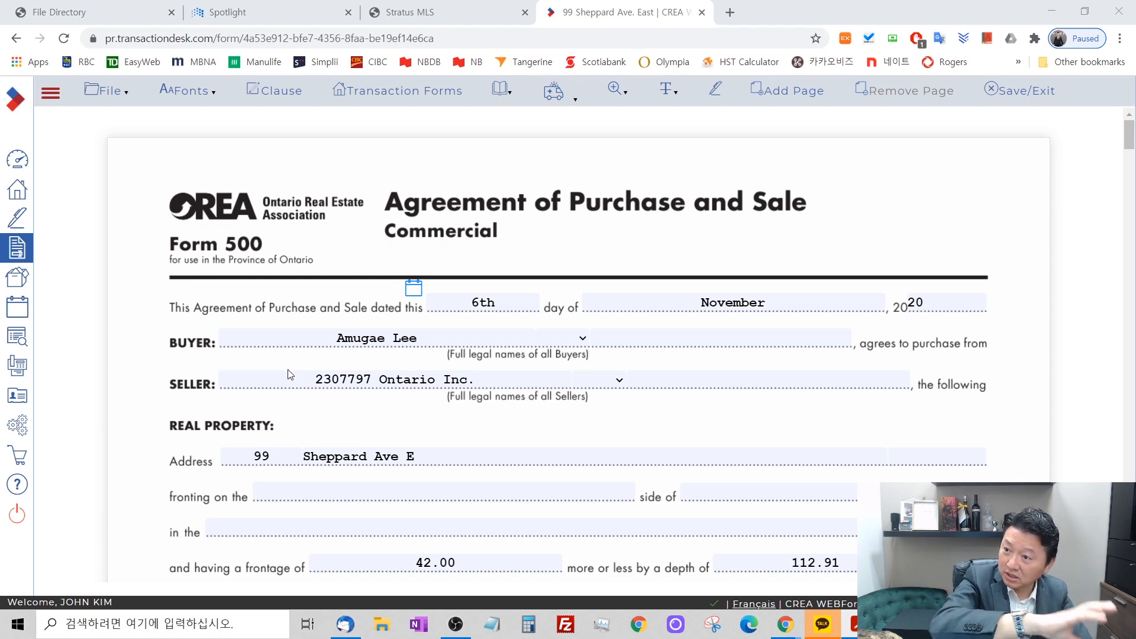
Check the agreement's imported real property details and the seller's company name.
scroll(480, 315, down, 3)
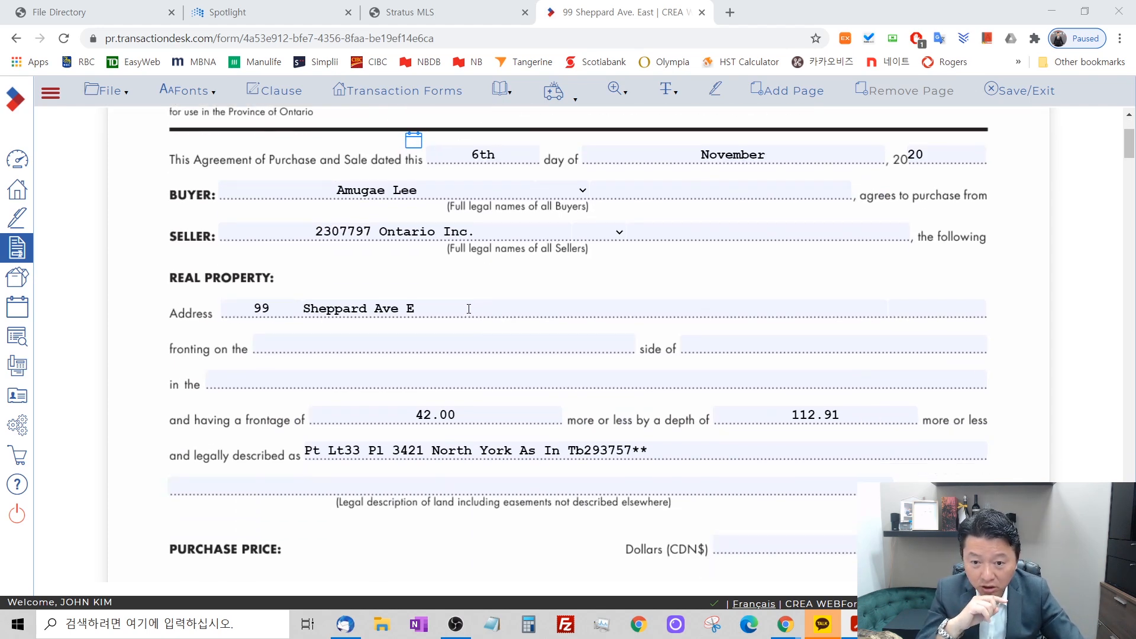
scroll(473, 325, up, 3)
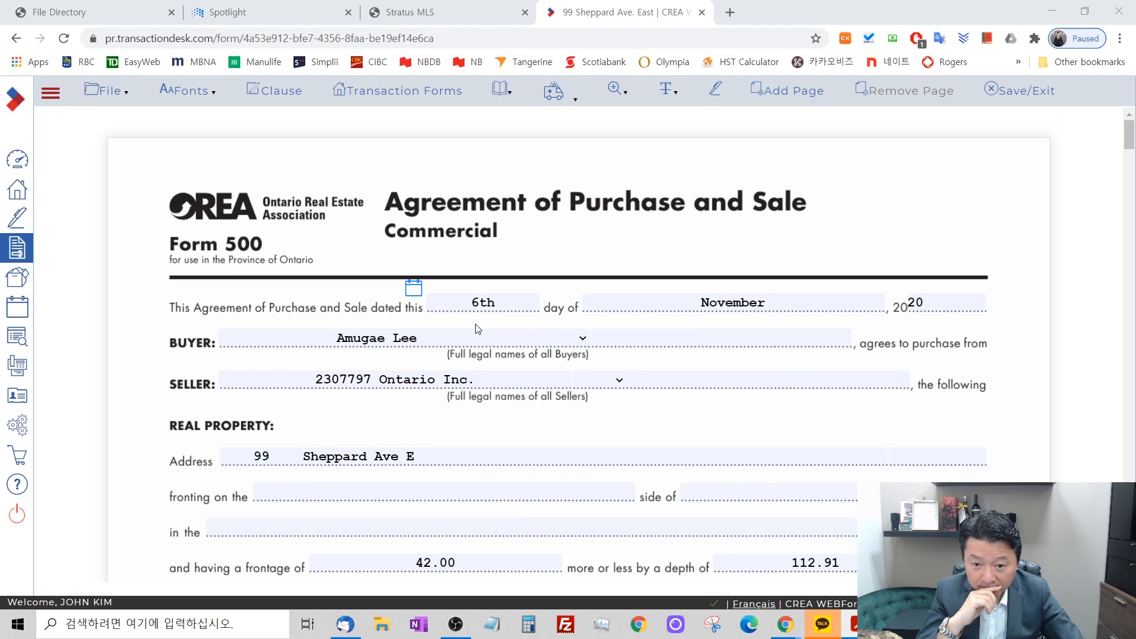
drag(317, 378, 472, 396)
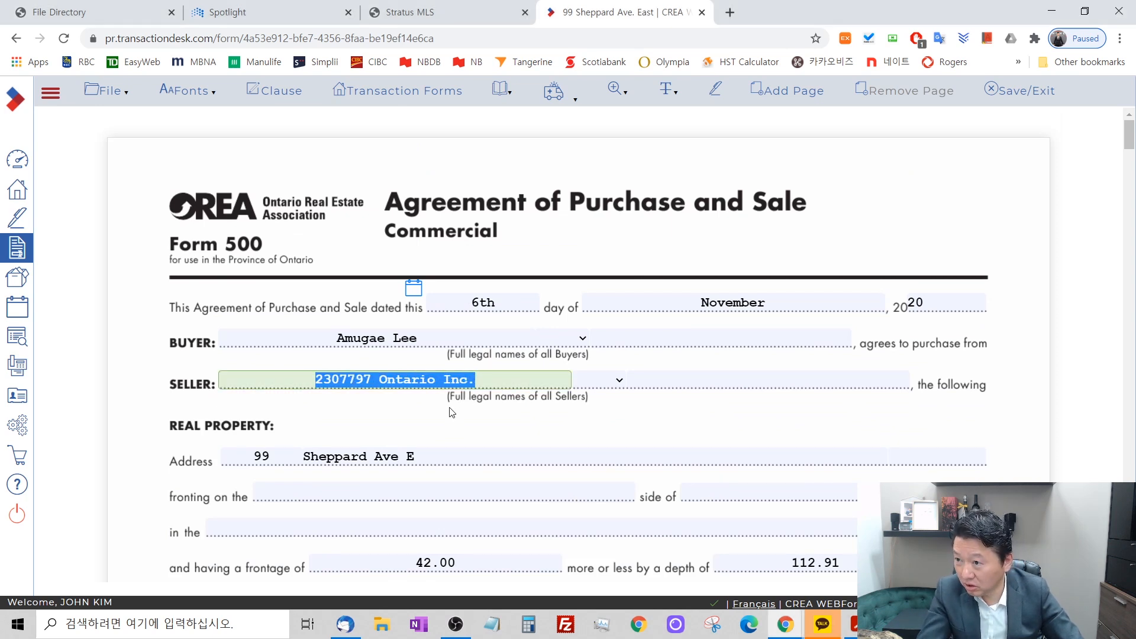
click(384, 378)
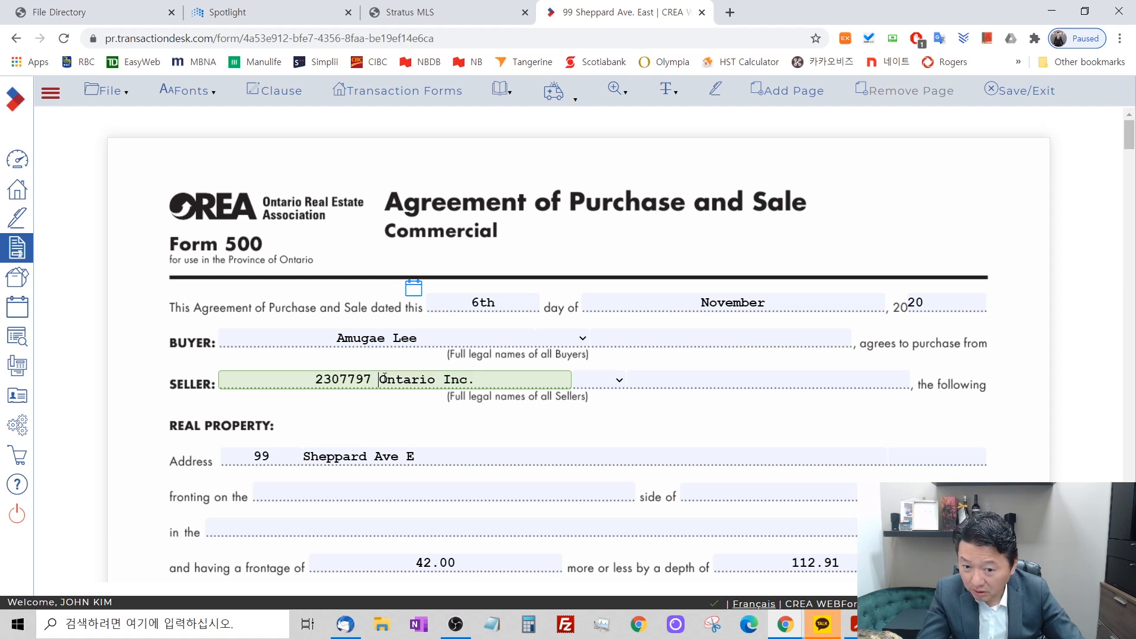
drag(385, 378, 398, 377)
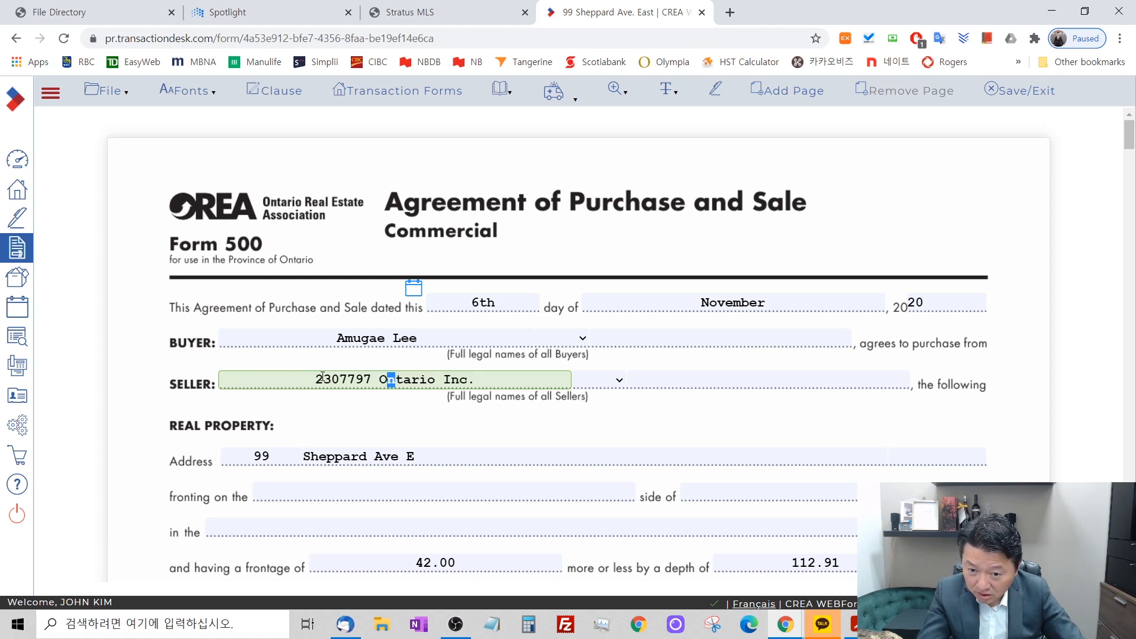
Examine the seller's numbered company name, including its Ontario Inc. part, and the buyer's name in the agreement.
drag(314, 378, 477, 379)
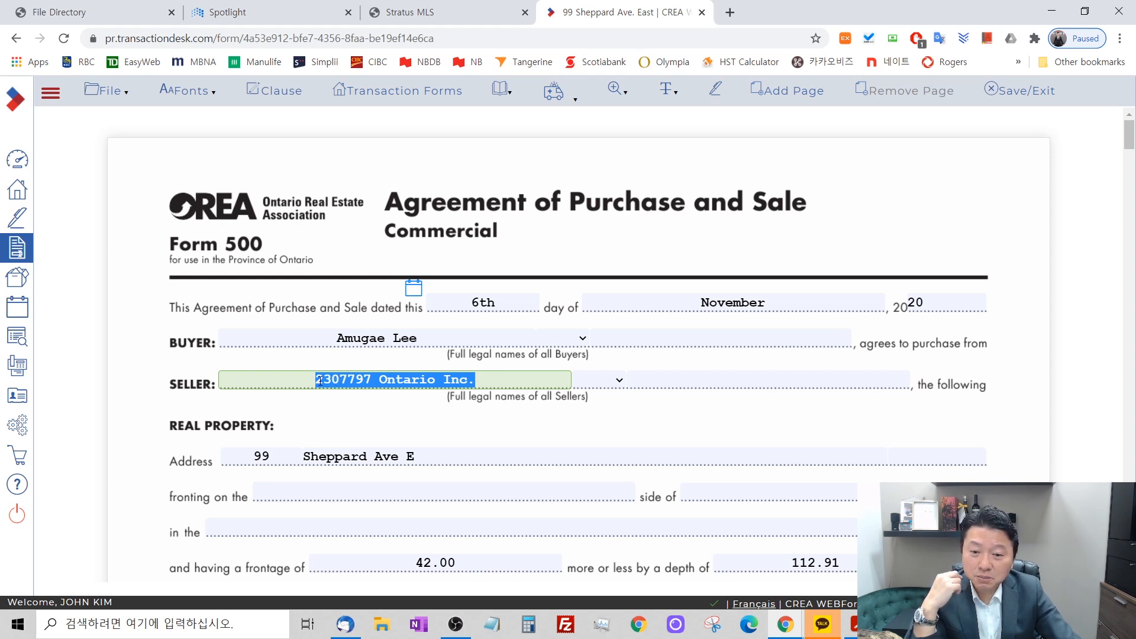
click(348, 379)
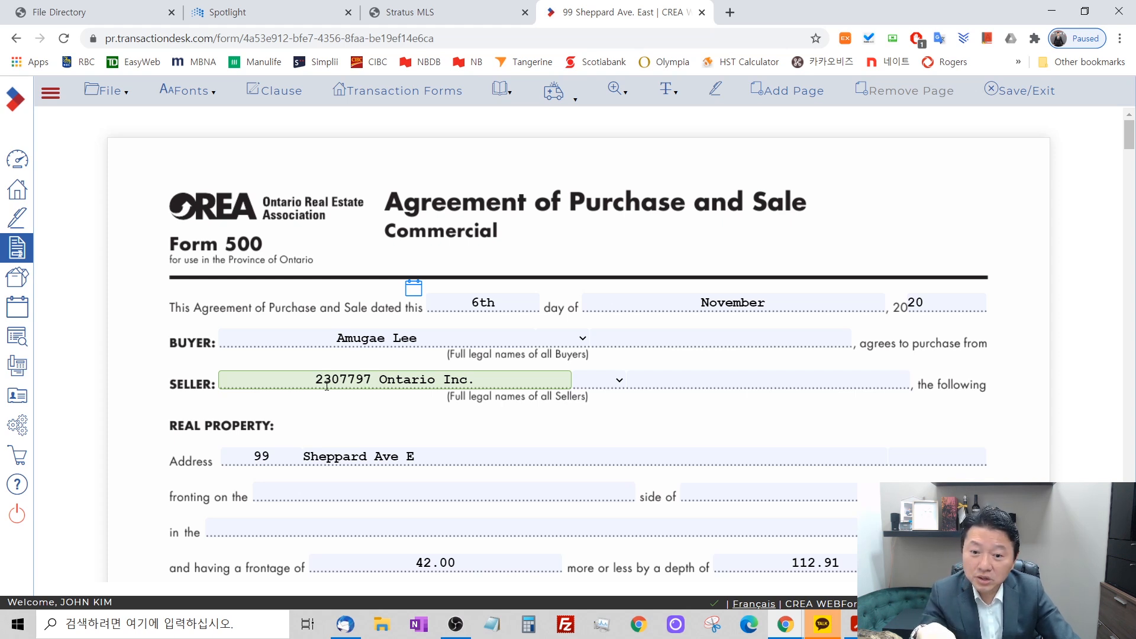
drag(380, 379, 471, 377)
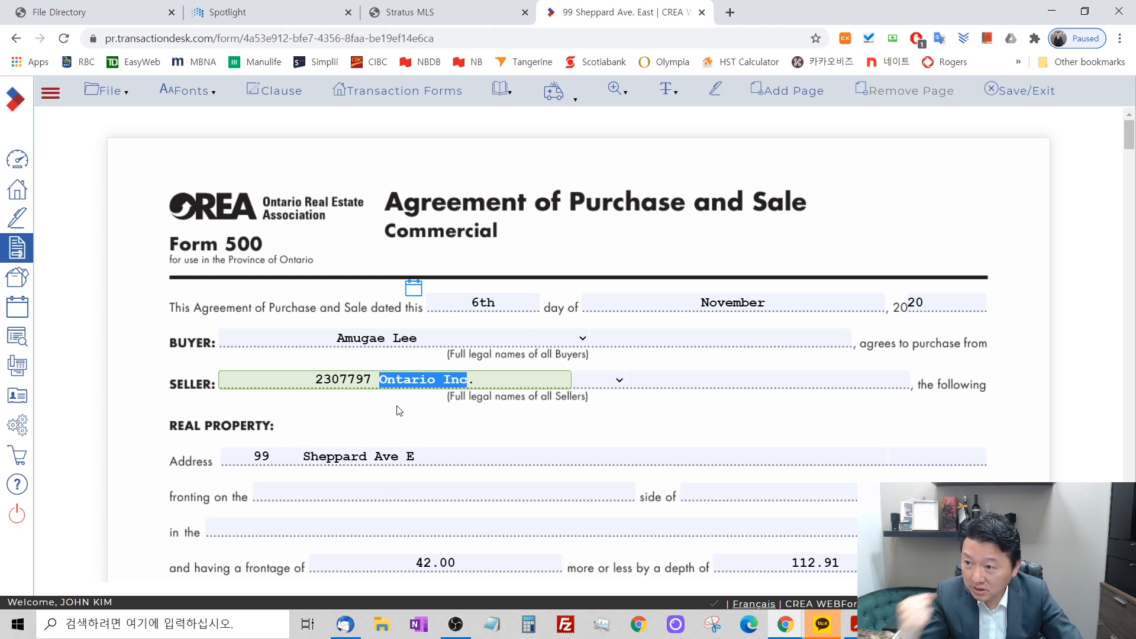
click(397, 381)
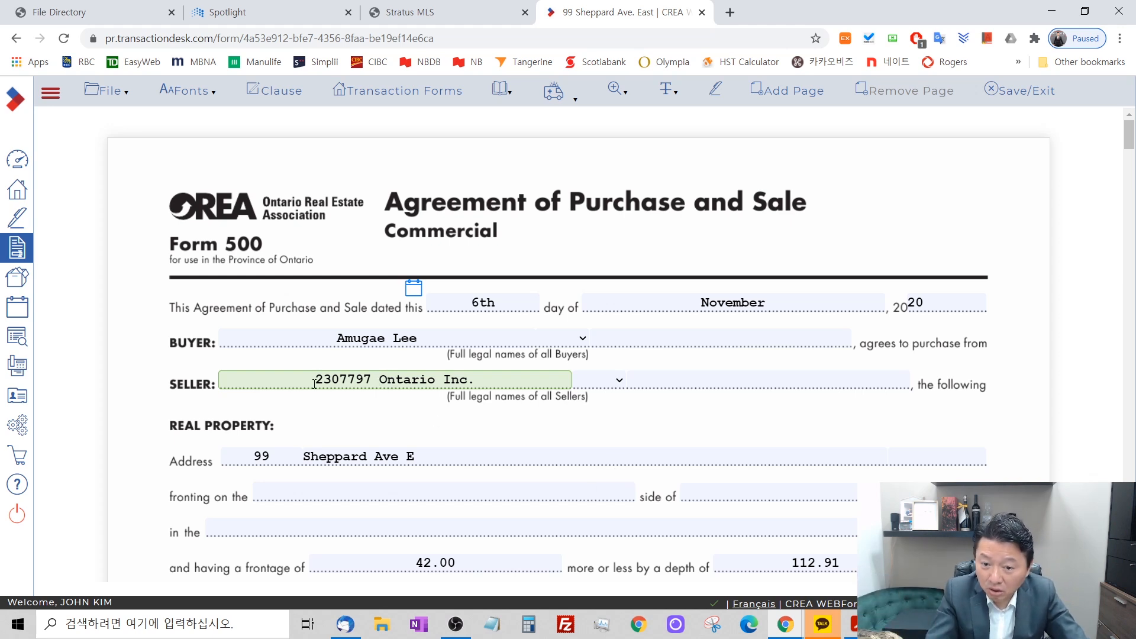
drag(314, 381, 468, 381)
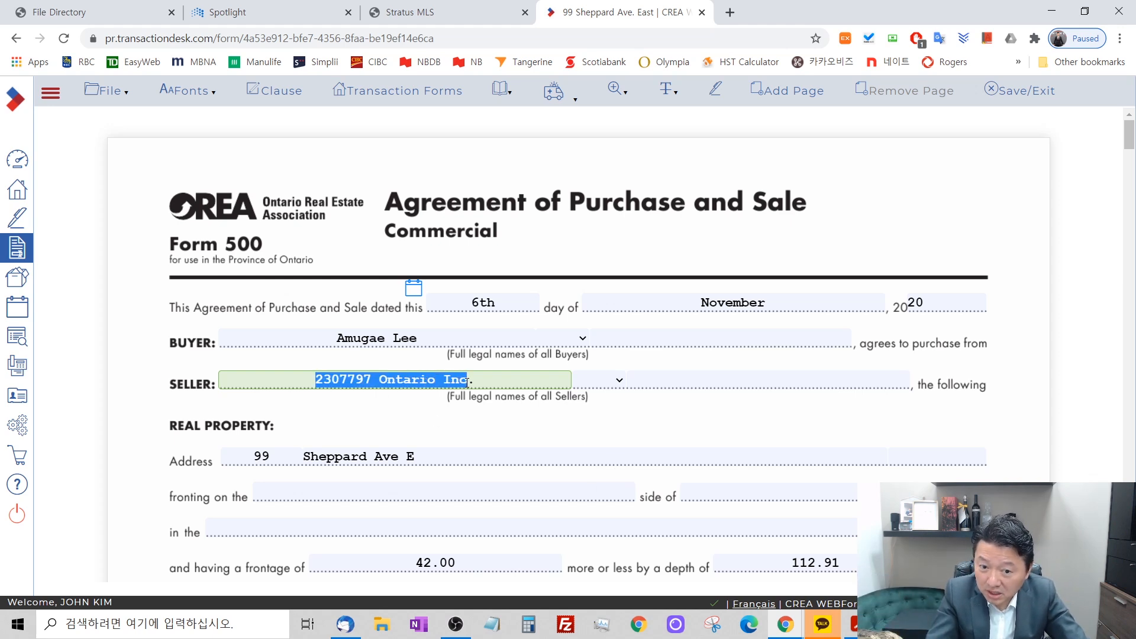
click(395, 381)
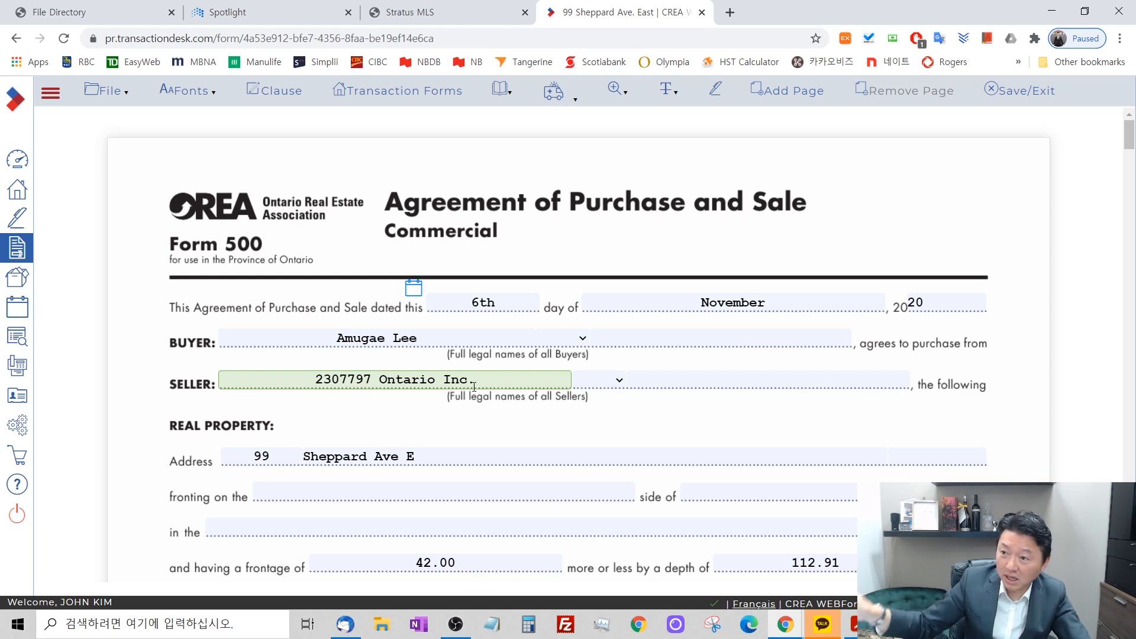
drag(379, 379, 484, 383)
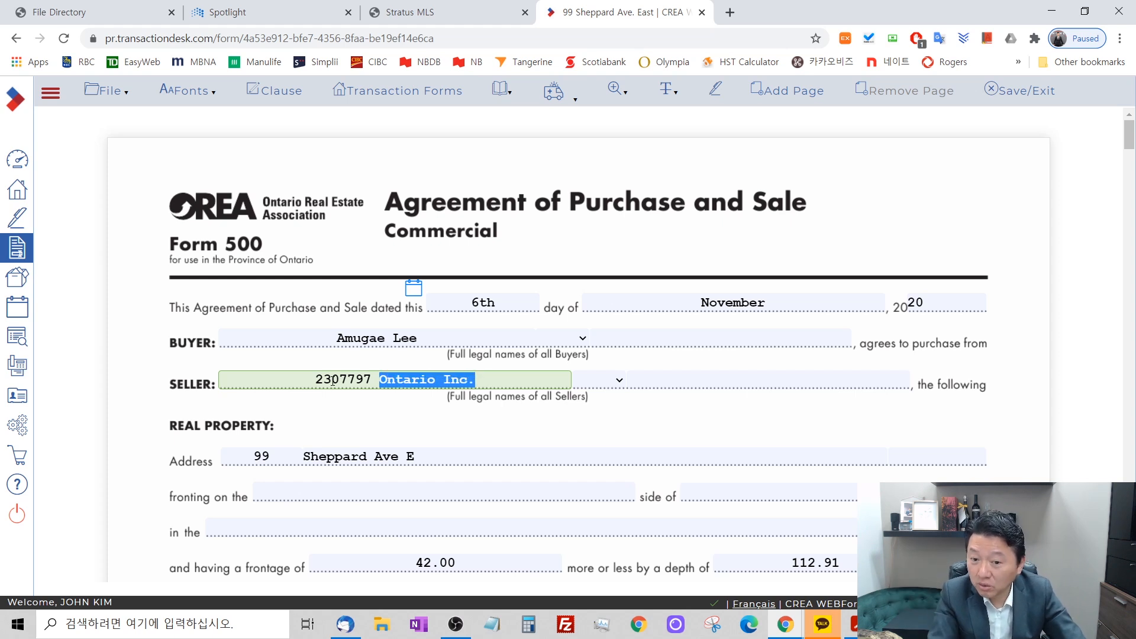
drag(315, 379, 499, 381)
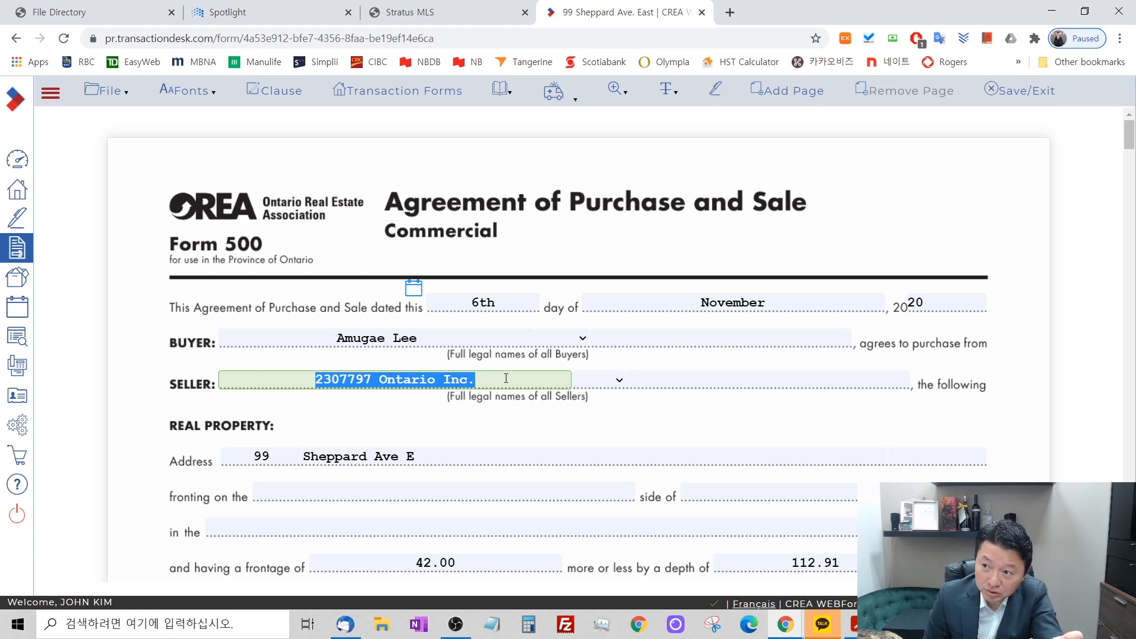
click(432, 337)
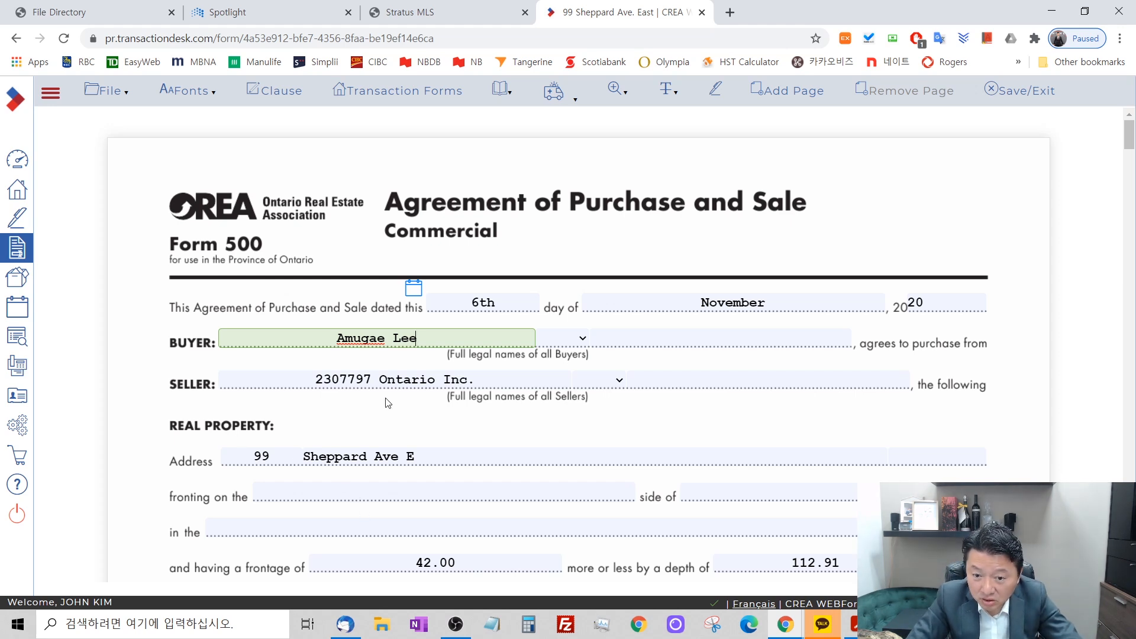
In the real property section, enter 42 for "fronting on the" and 112.9 for "side of".
scroll(354, 347, down, 3)
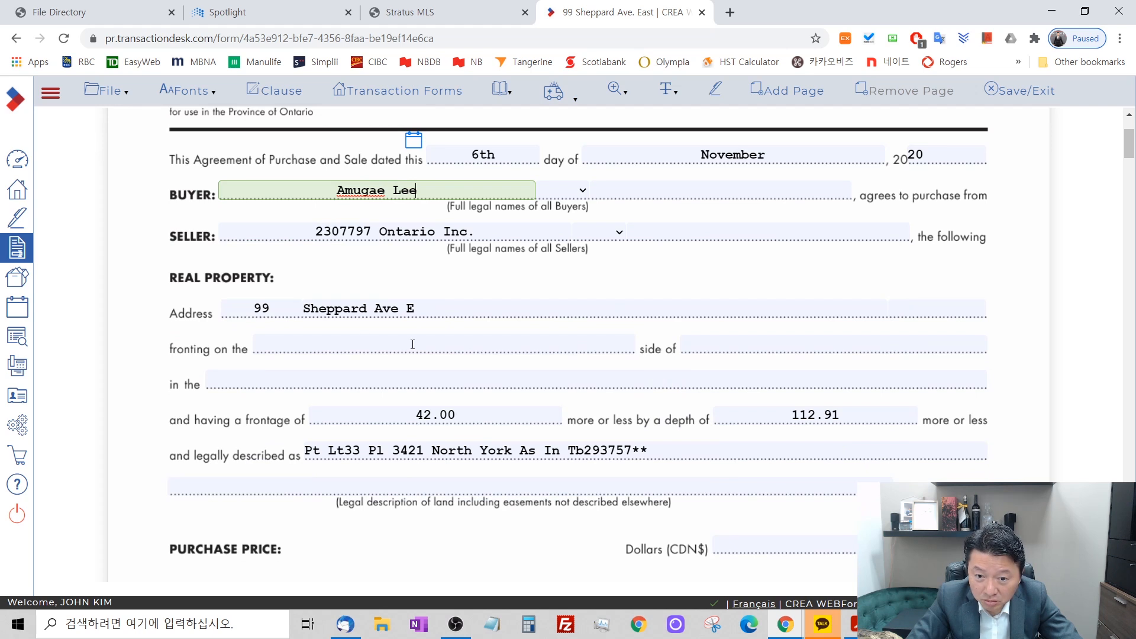
click(433, 344)
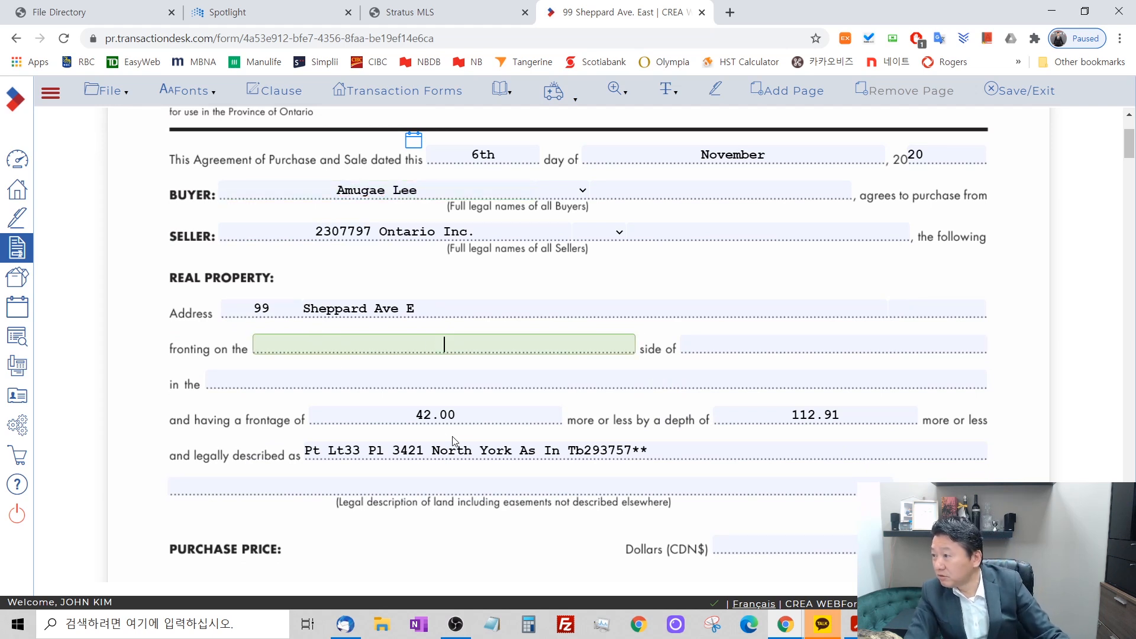
text(42)
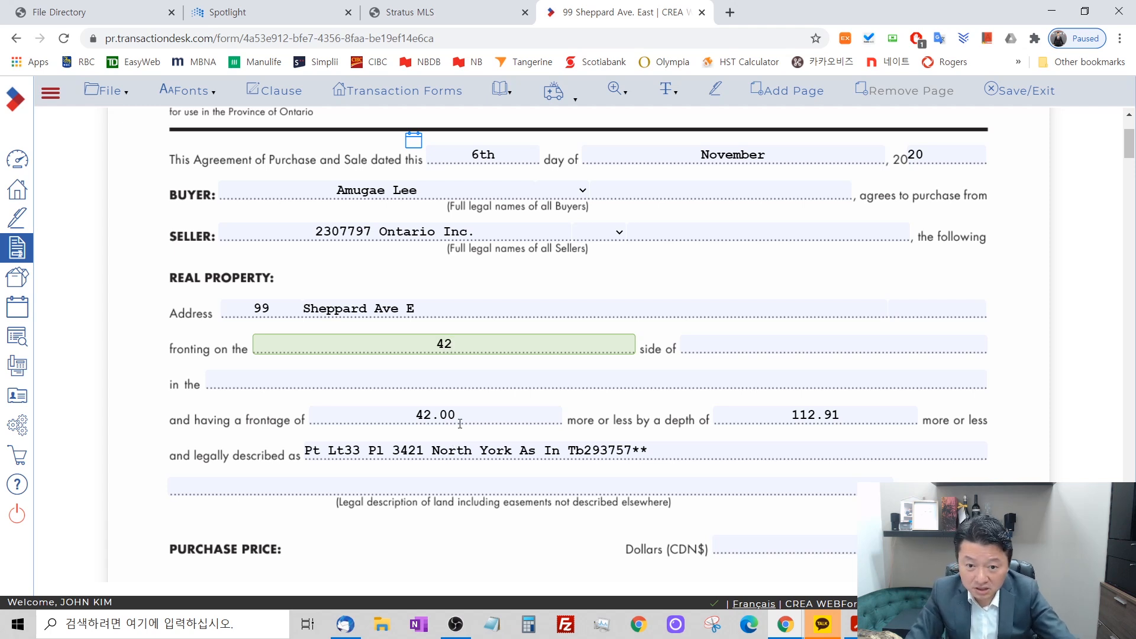
click(743, 347)
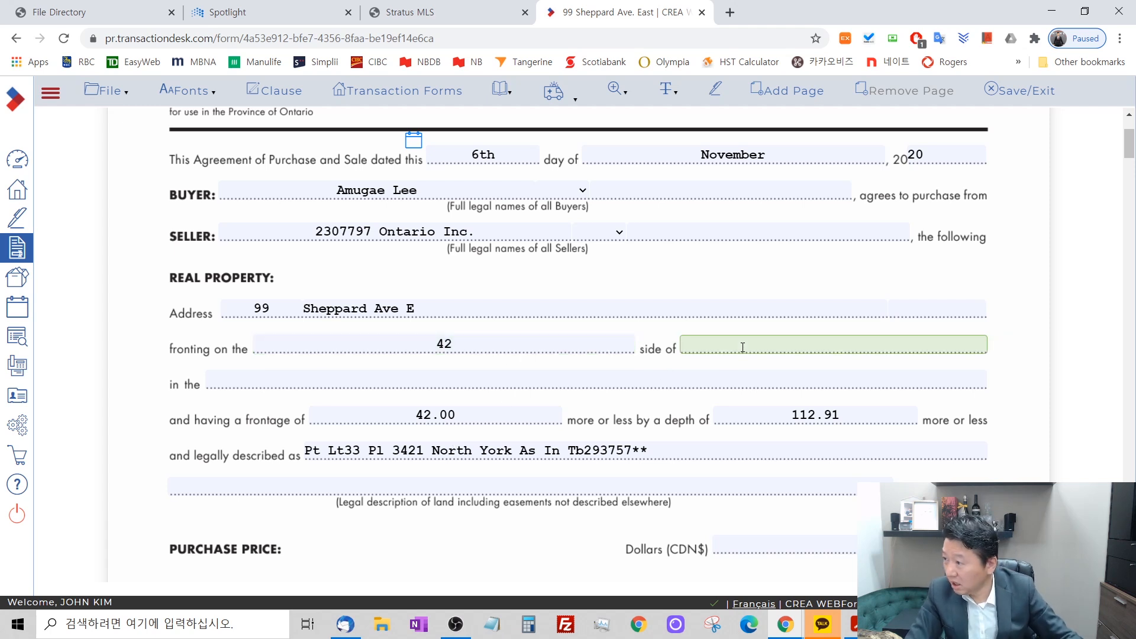
text(112.9)
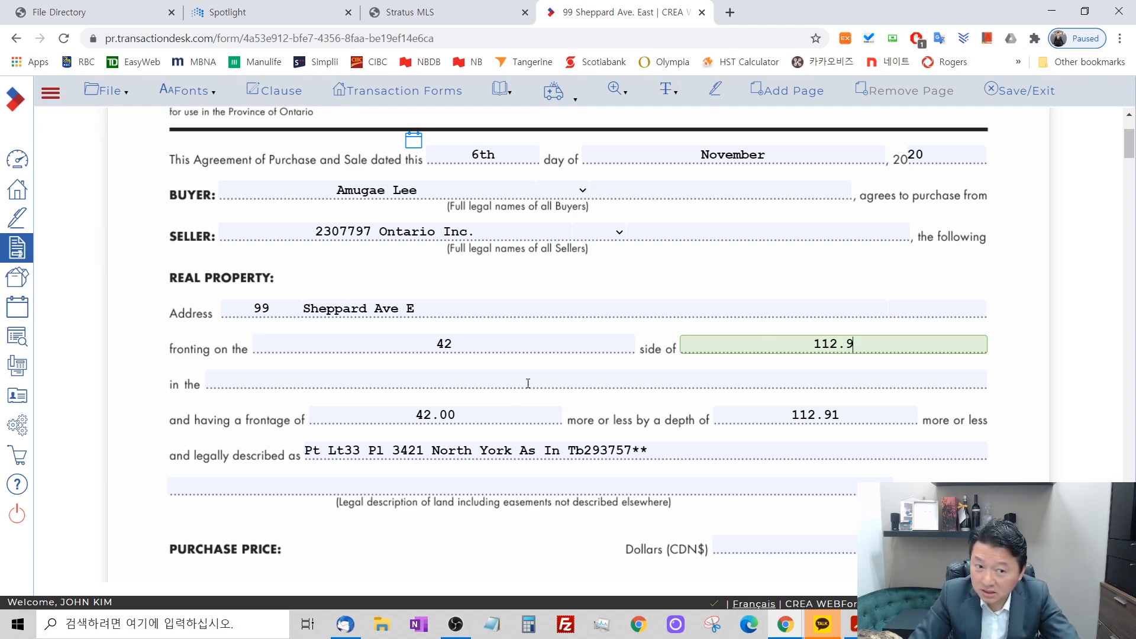
Set the agreement's purchase price to 3480000 Canadian dollars.
scroll(905, 387, down, 3)
click(907, 398)
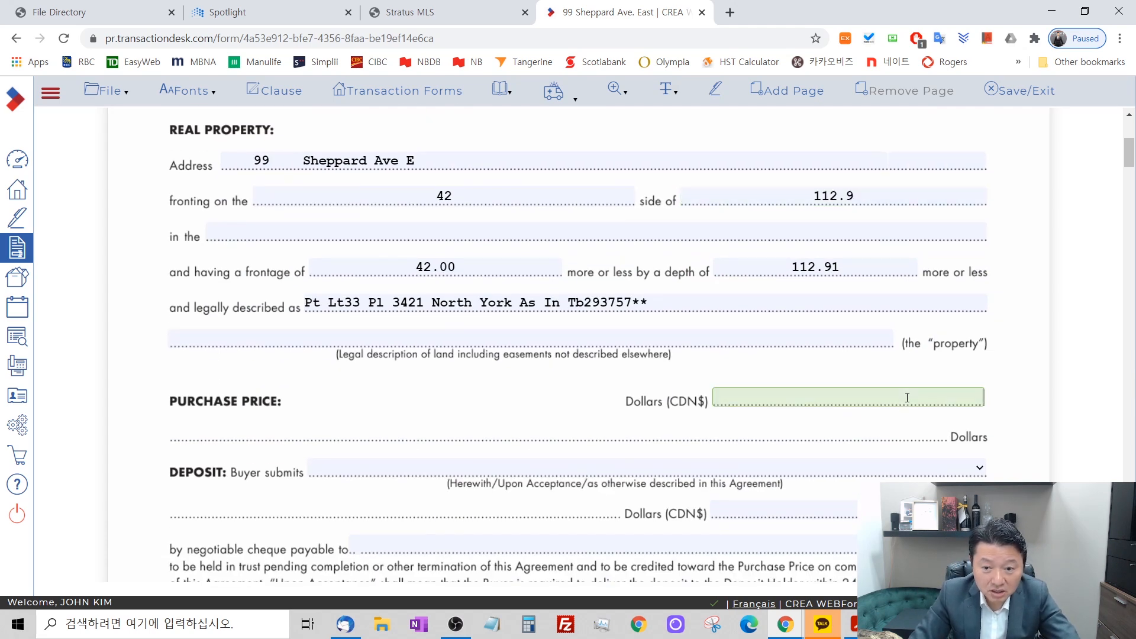
text(3)
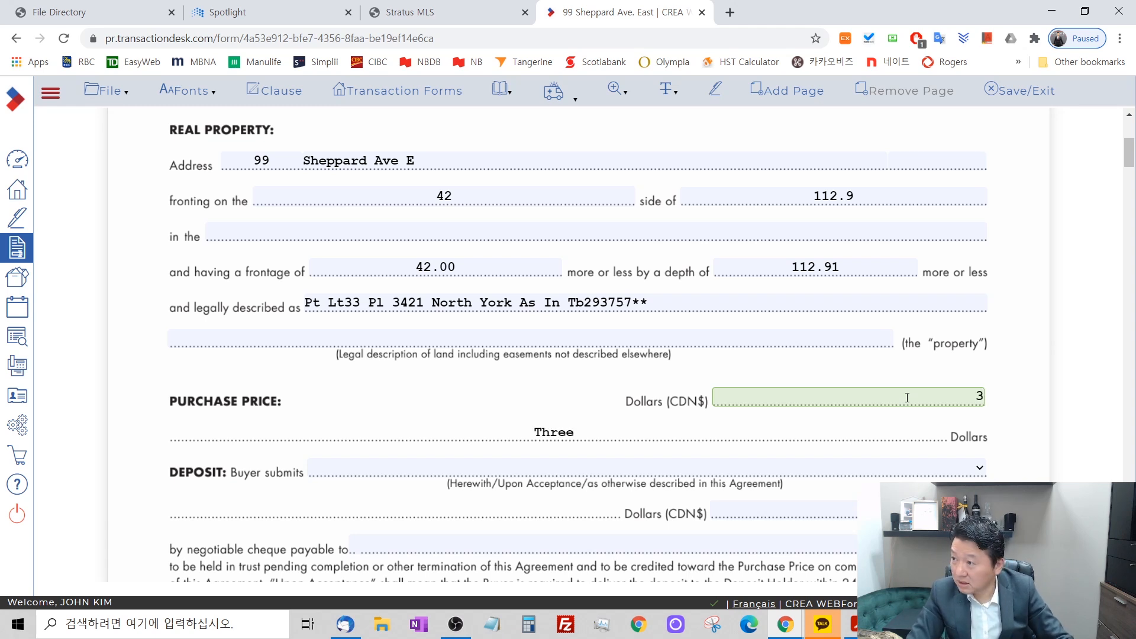
text(480)
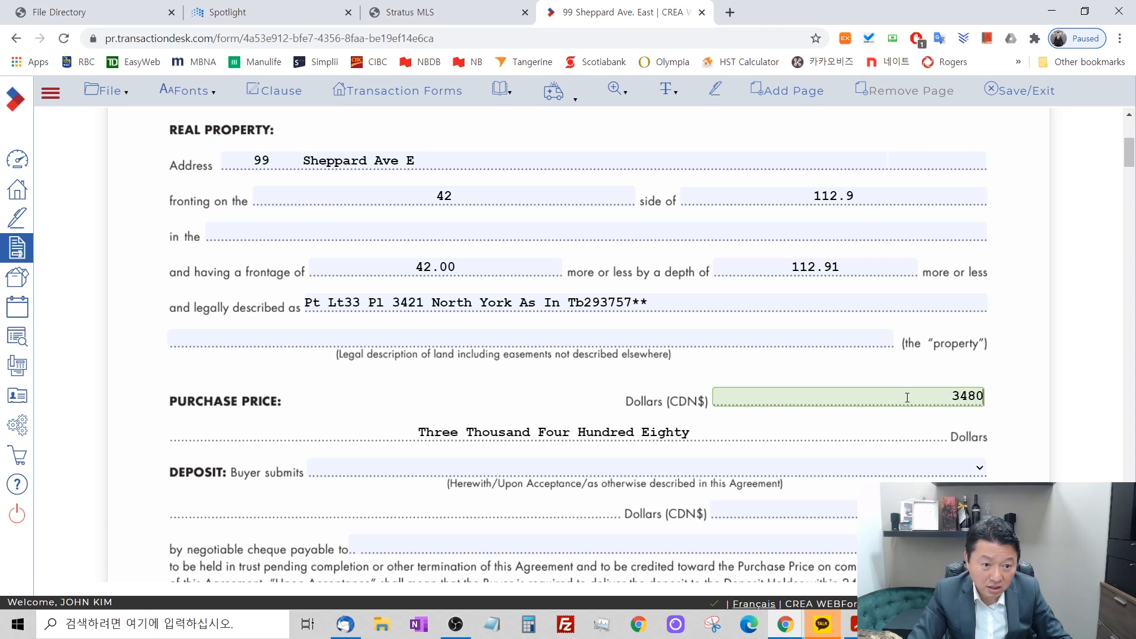
text(000)
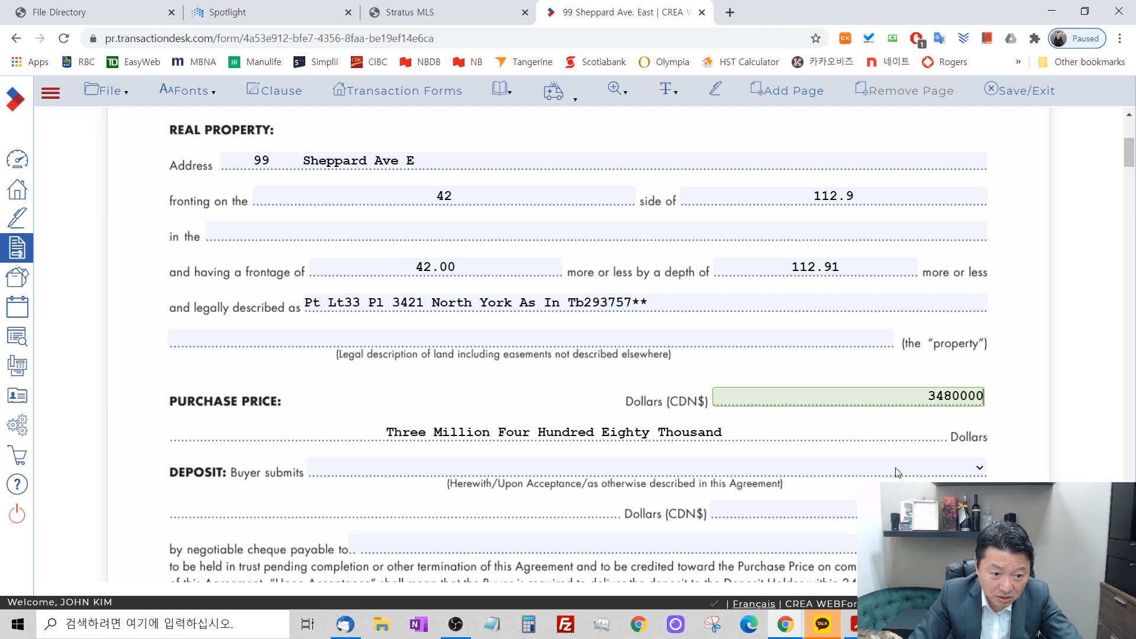
click(1041, 437)
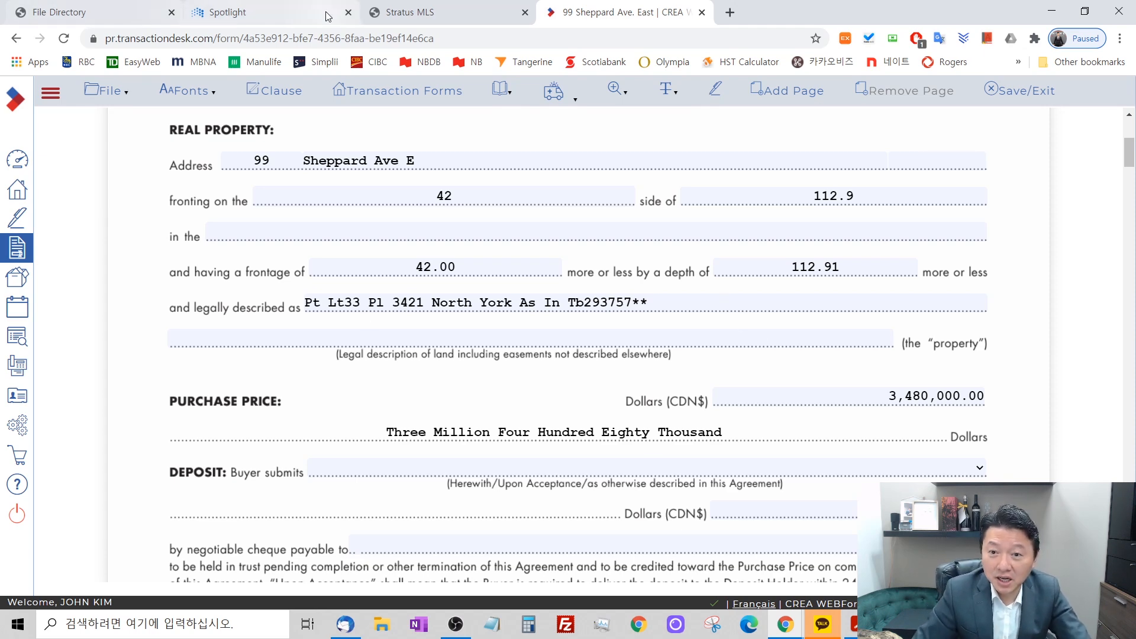
click(414, 12)
scroll(100, 387, down, 5)
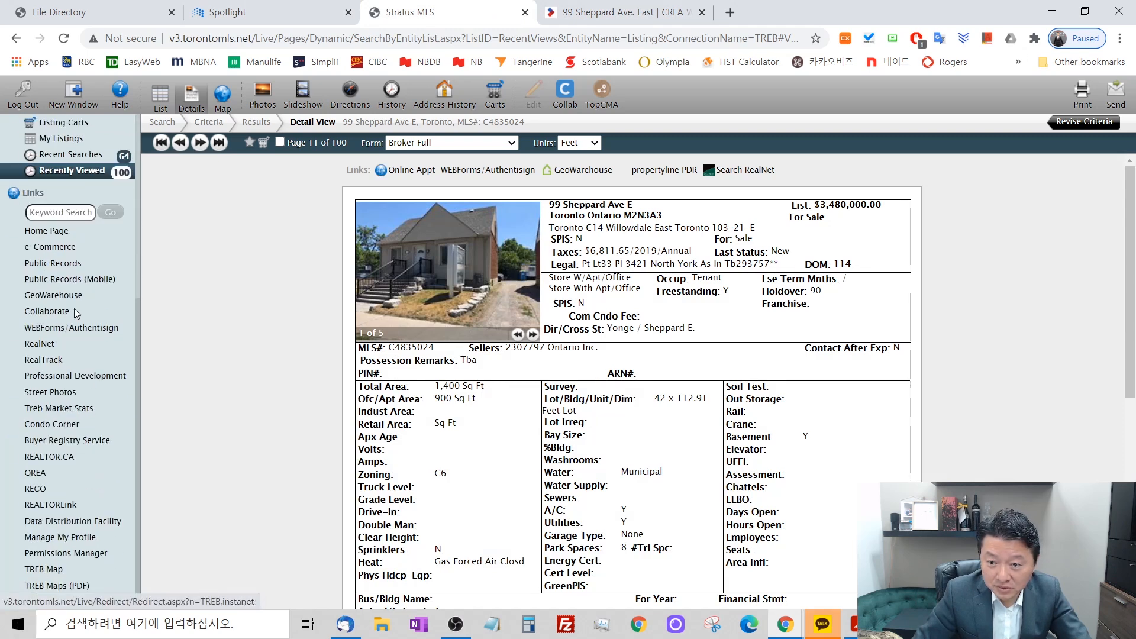
click(52, 264)
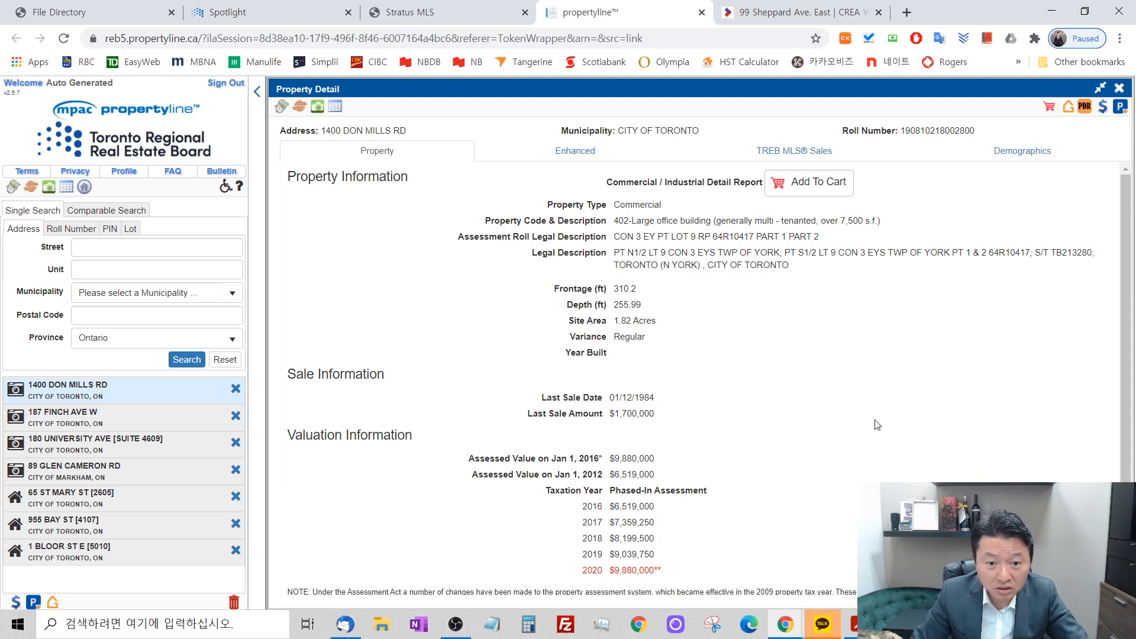
click(118, 249)
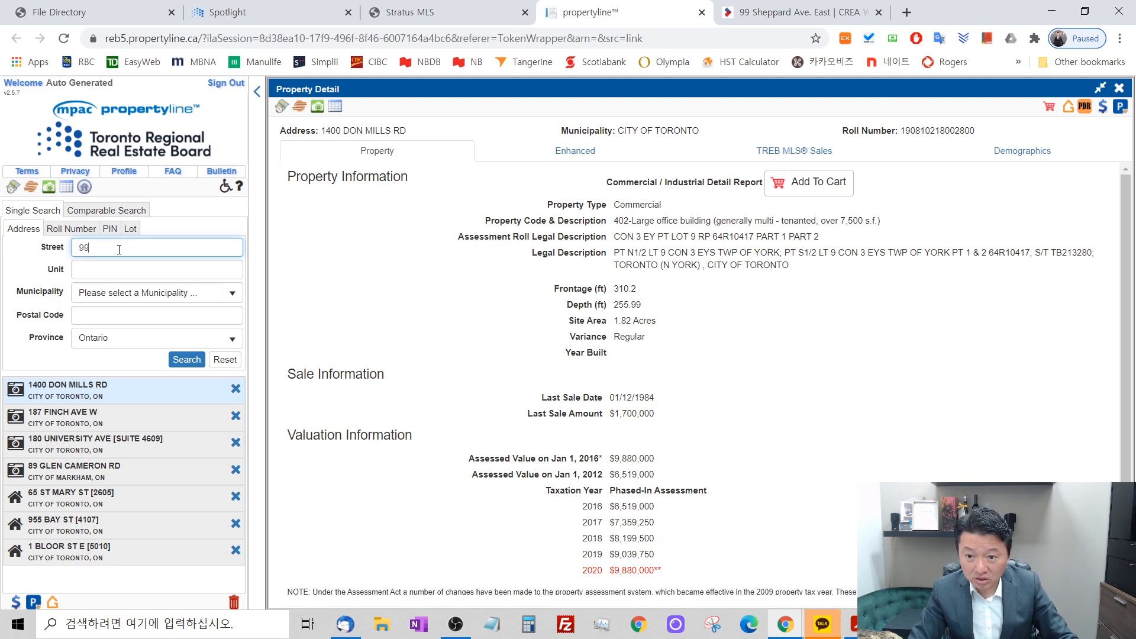
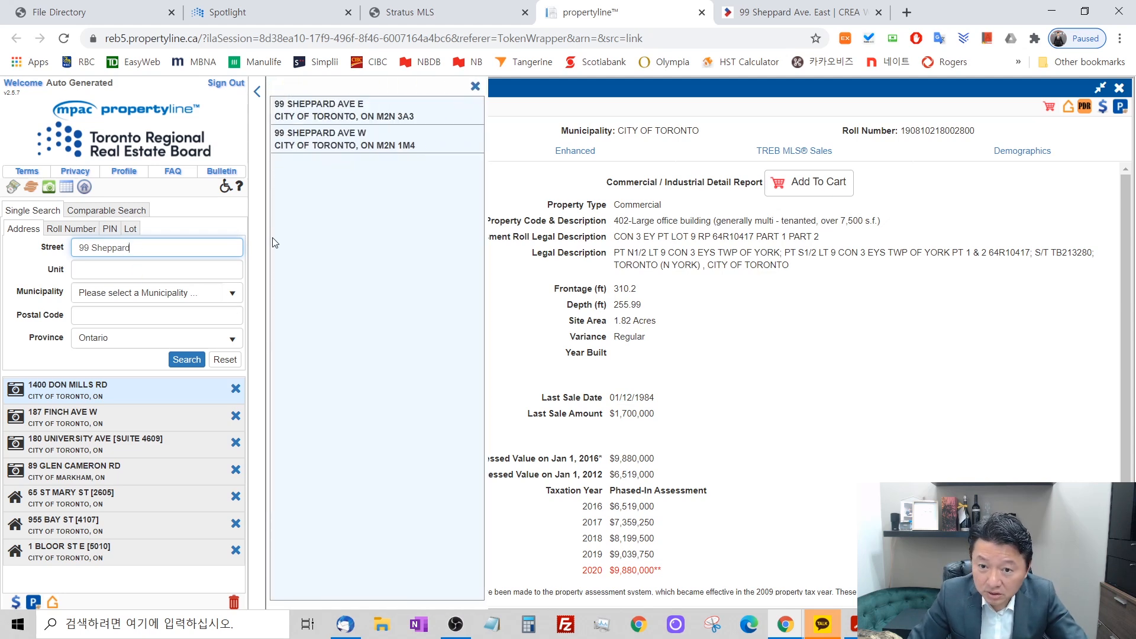
click(367, 114)
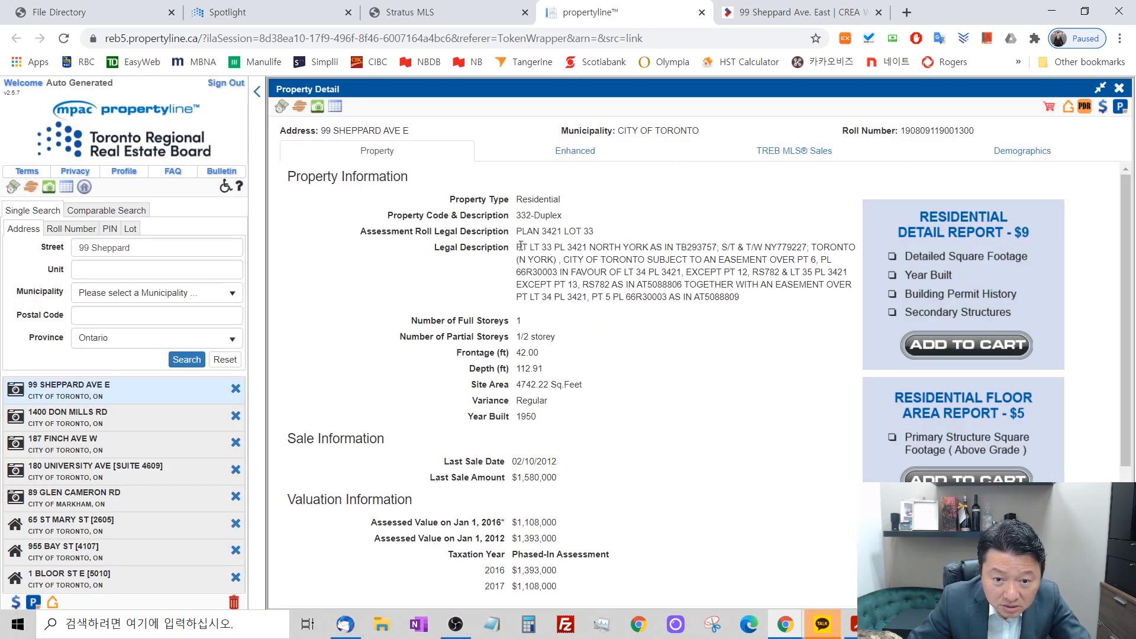
Copy the first part of the property record's legal description, from PT LT 33 through NY779227.
drag(517, 248, 807, 248)
key(ctrl+c)
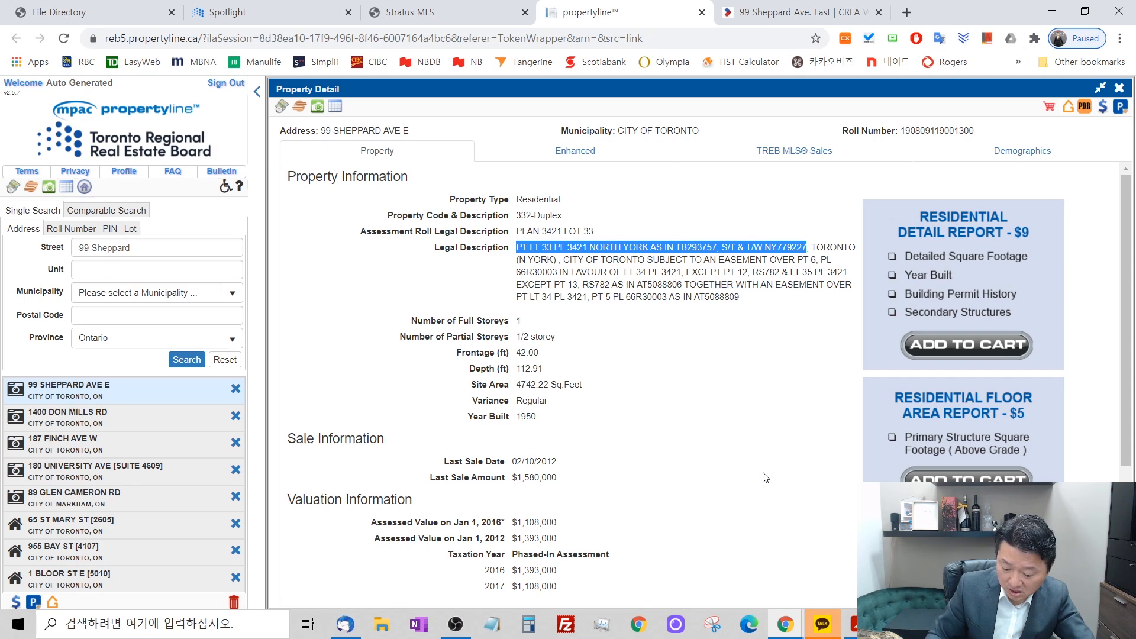
click(793, 632)
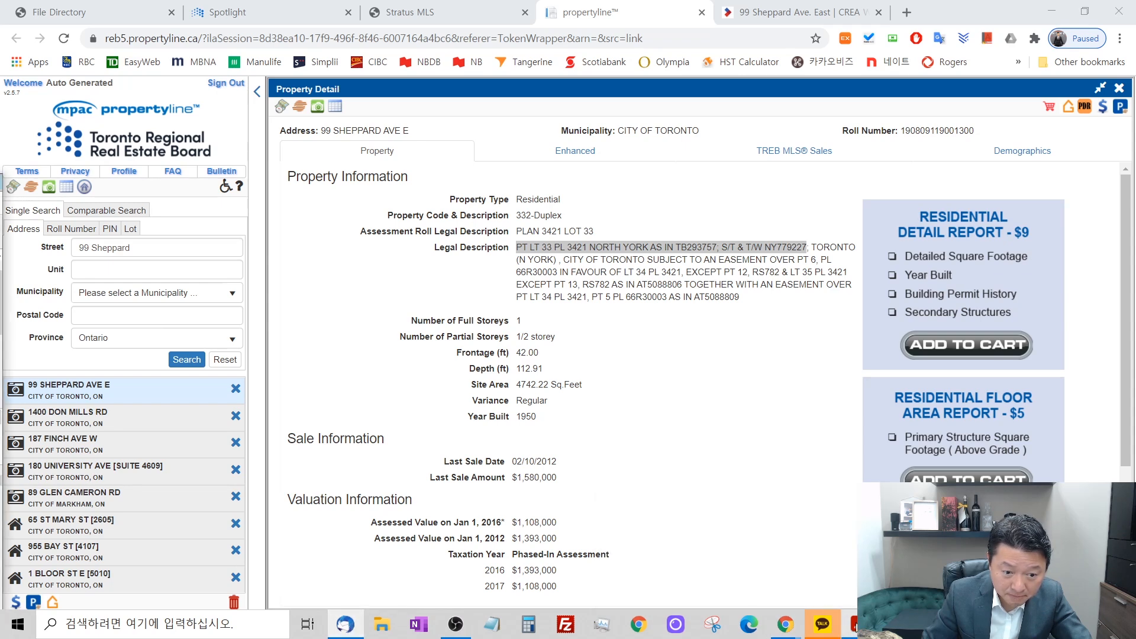
mouse_move(802, 622)
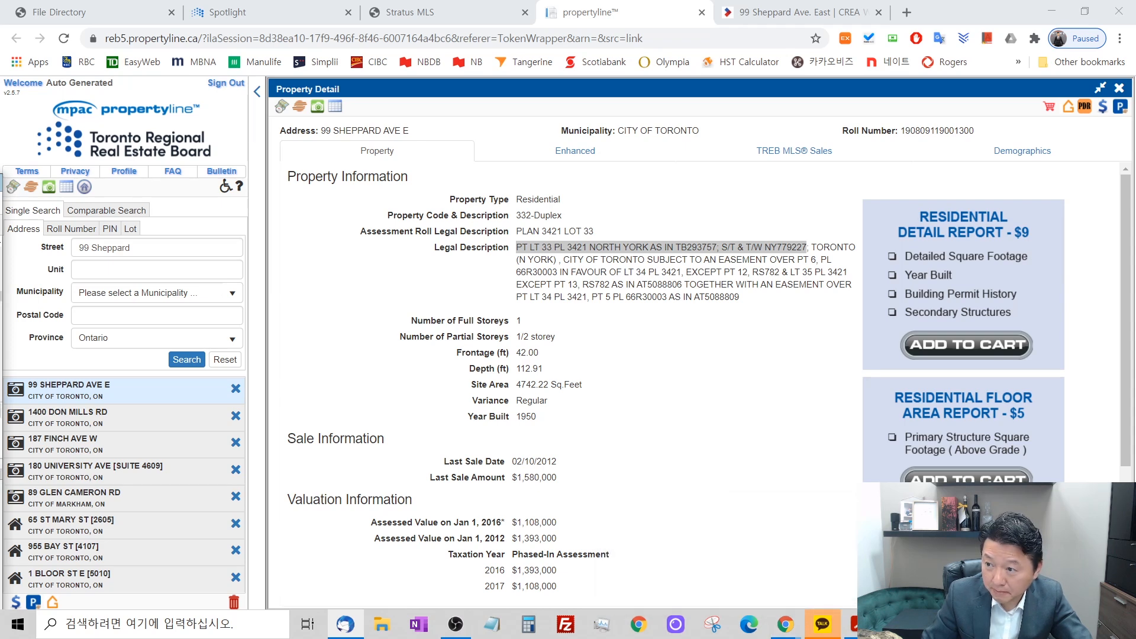
mouse_move(837, 627)
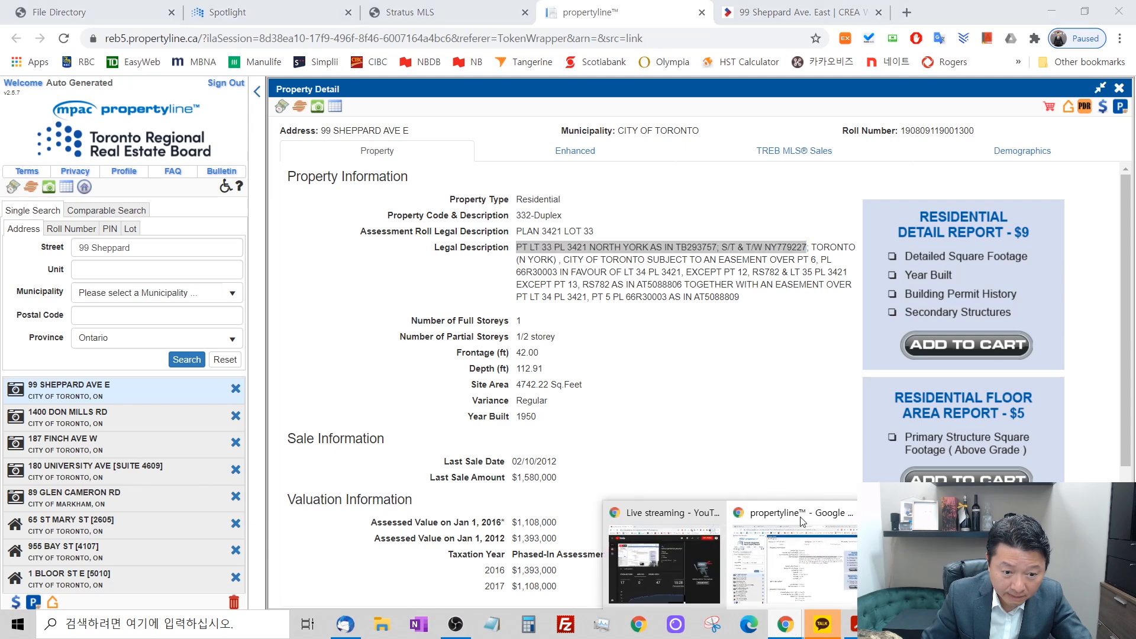
click(803, 518)
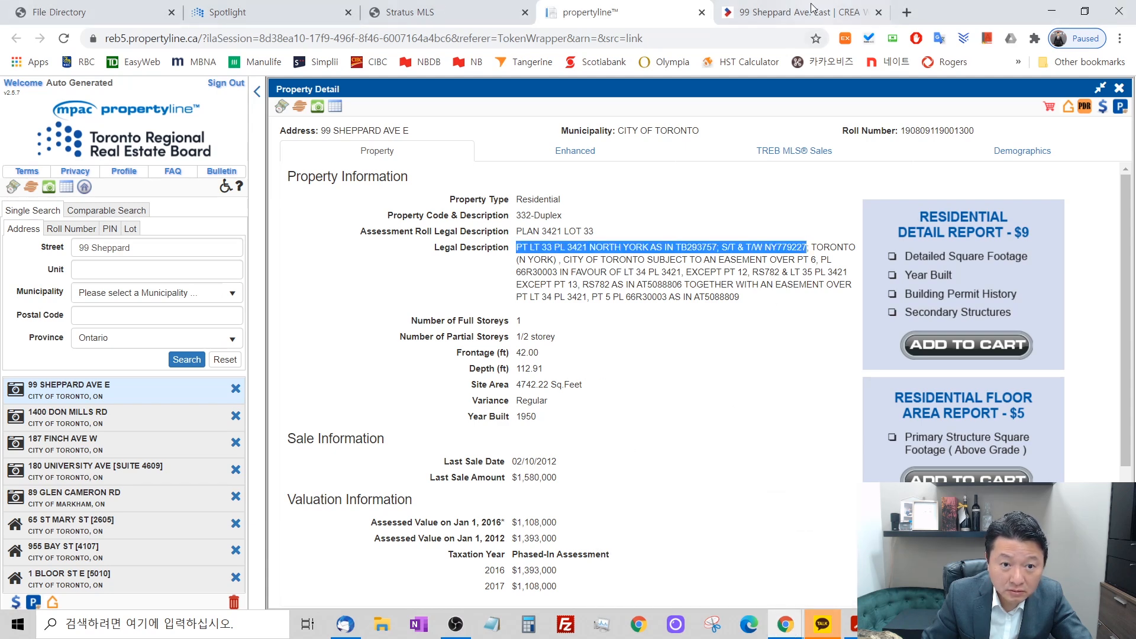
Replace the Form 500 legal description with the copied text and trim it to "PT LT 33 PL 3421 NORTH YORK AS IN TB293757".
click(826, 17)
drag(656, 303, 216, 294)
key(ctrl+v)
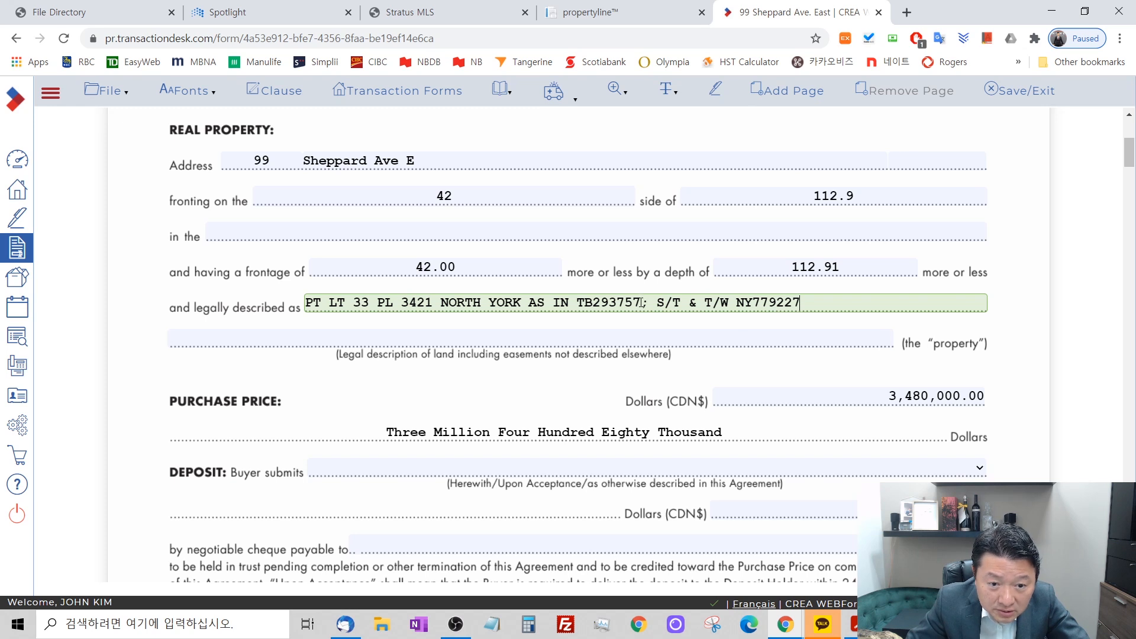
drag(643, 303, 1087, 380)
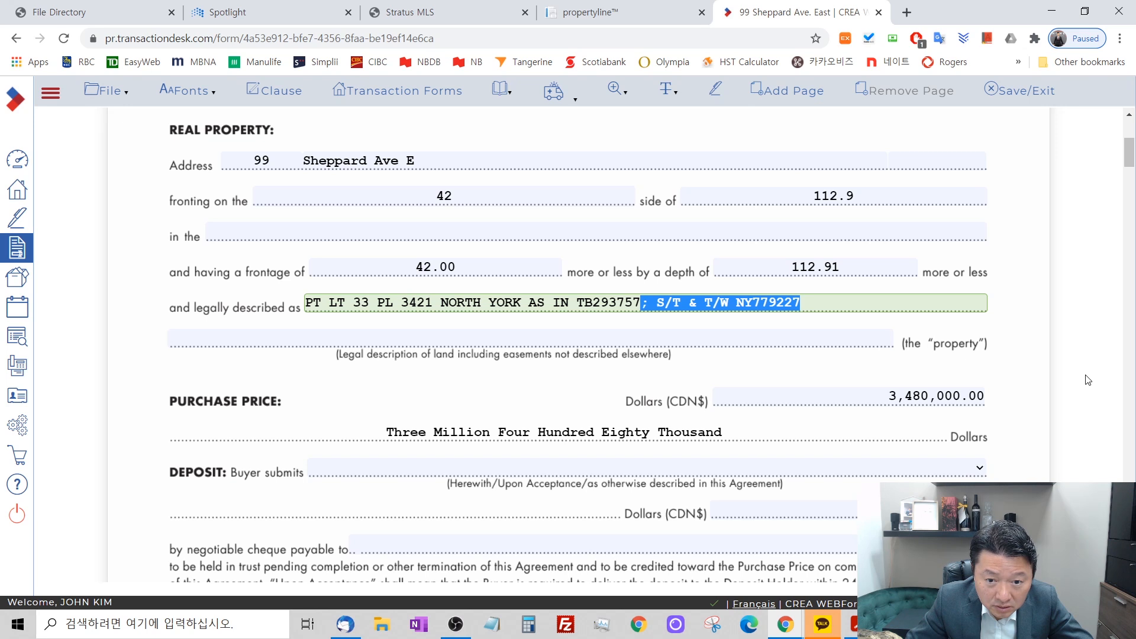
key(Delete)
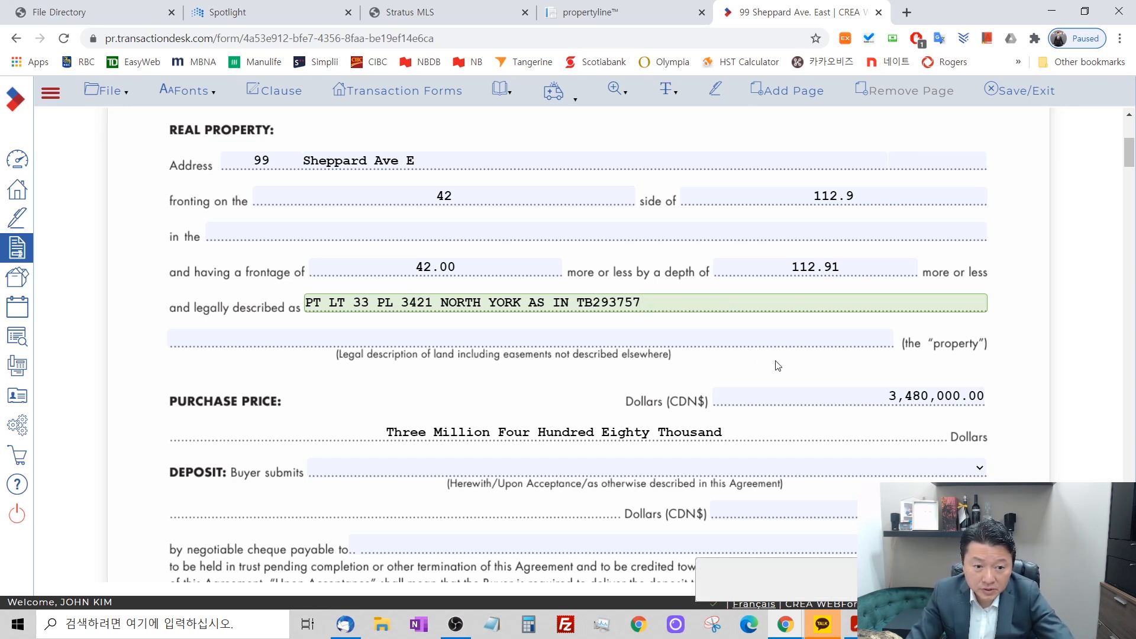
Calculate 5% of the purchase price in the Windows calculator as 3480000 × 0.05, keeping the form's deposit amount field uncovered.
scroll(749, 375, down, 2)
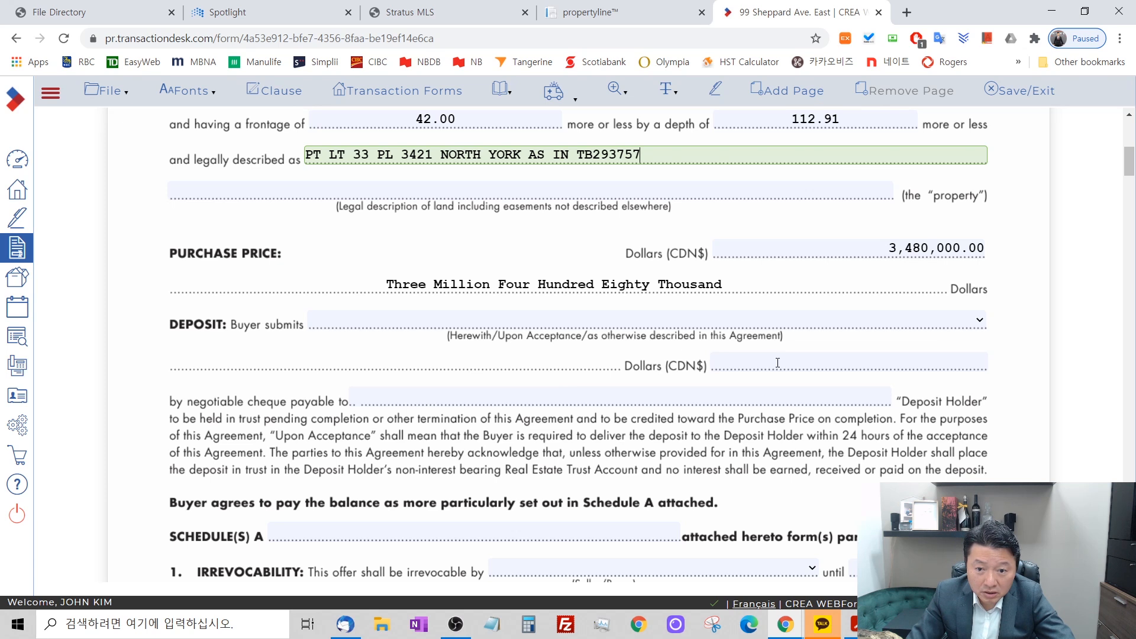
click(528, 624)
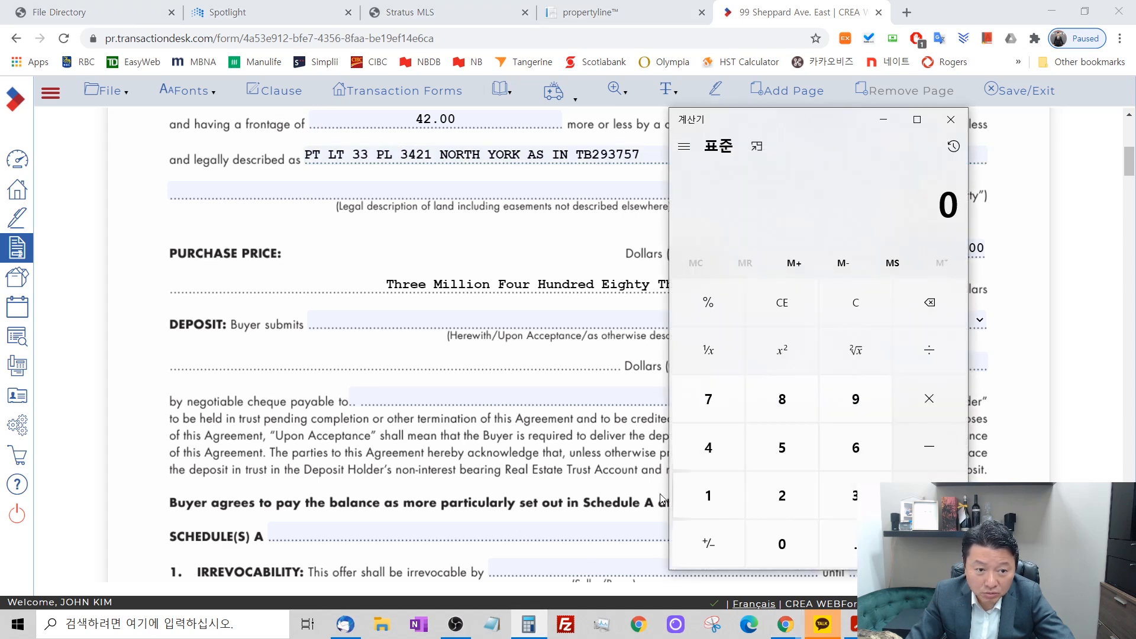
text(3480000)
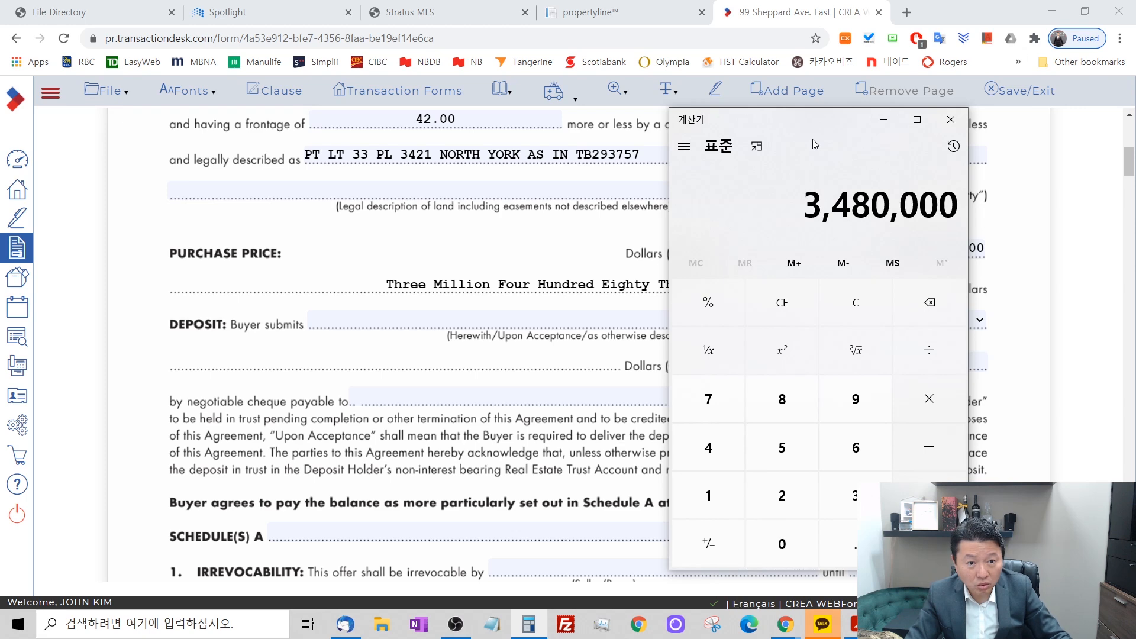
text(*.05)
key(Return)
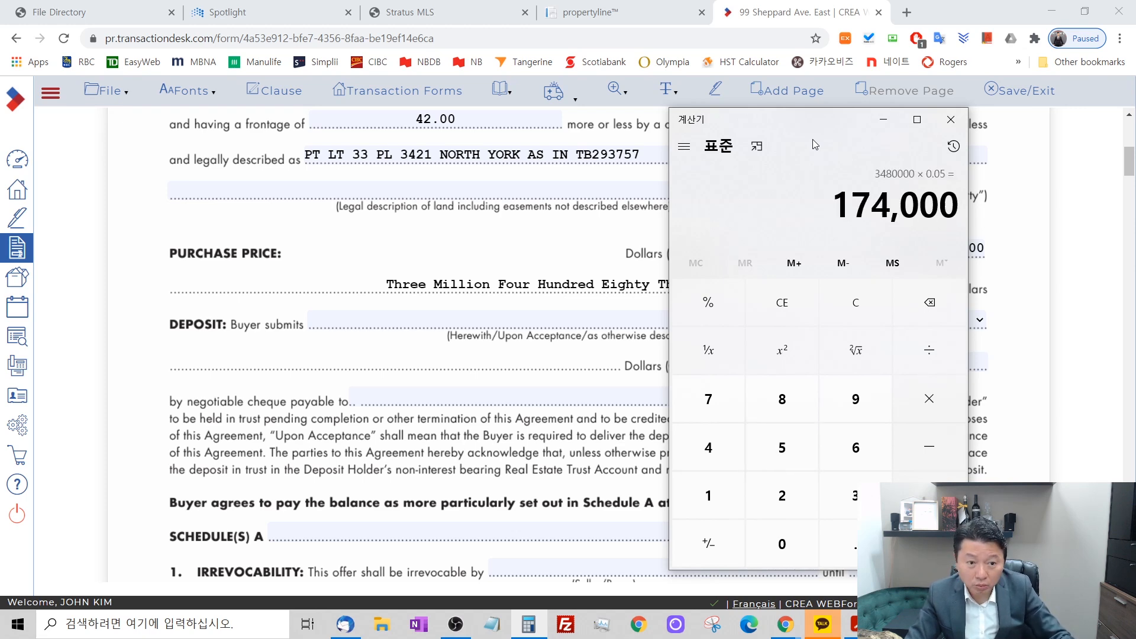
drag(768, 125, 269, 59)
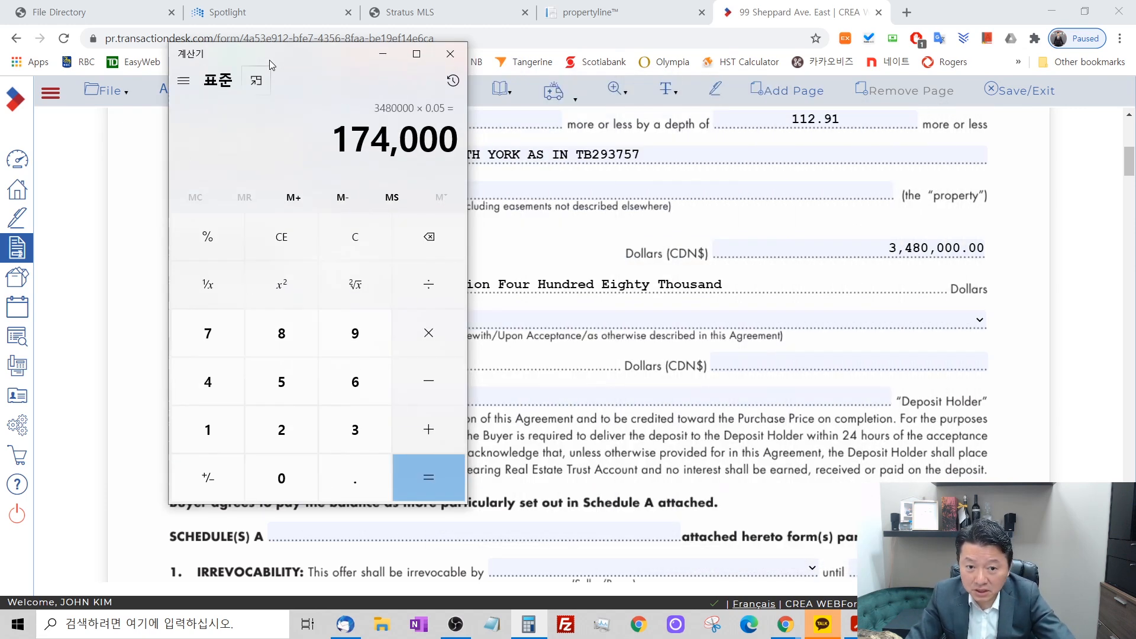
Set the Form 500 deposit amount to 174000 Canadian dollars, submitted upon acceptance.
click(962, 359)
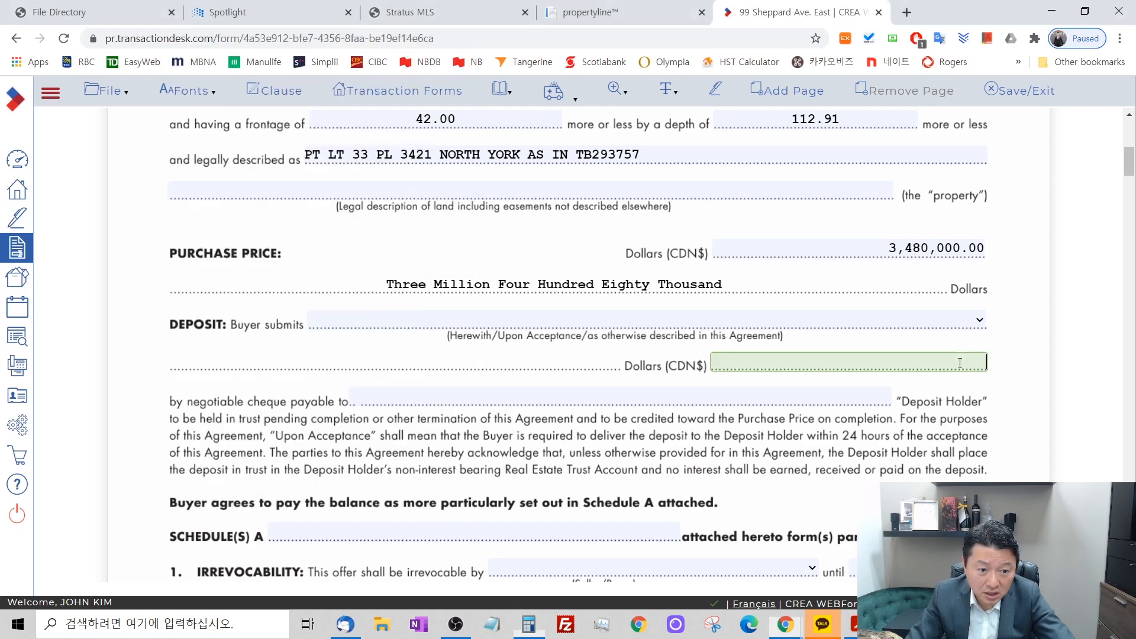
text(174000)
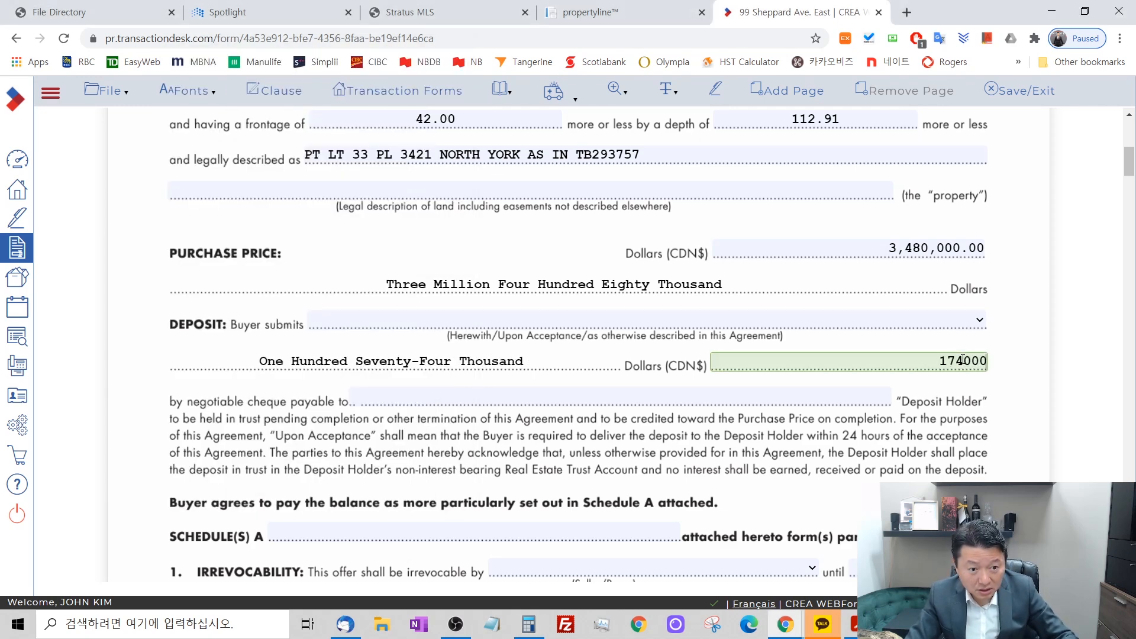
click(713, 322)
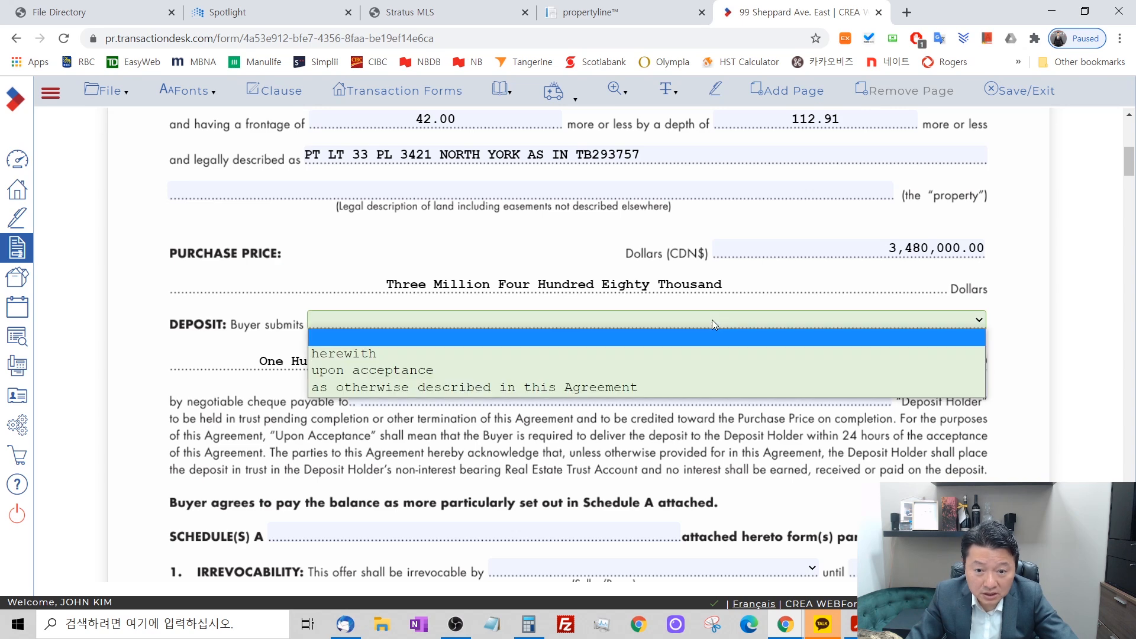
click(716, 369)
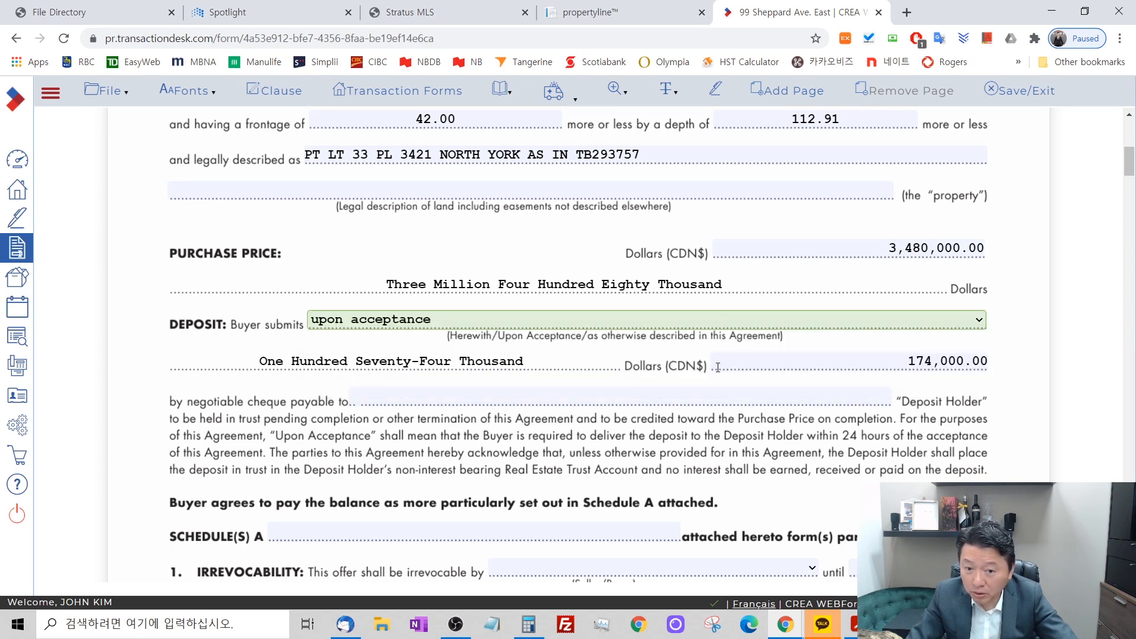
Enter "Re/Max Realtoron Realty Inc. in Trust" as the deposit holder for the negotiable cheque.
click(679, 396)
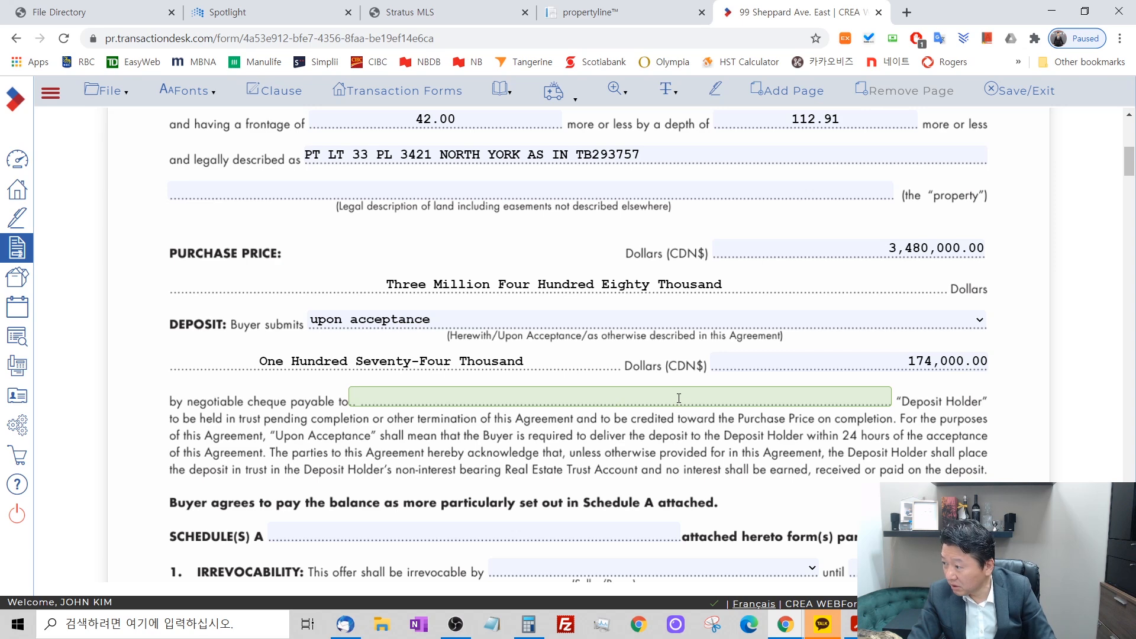
text(Re)
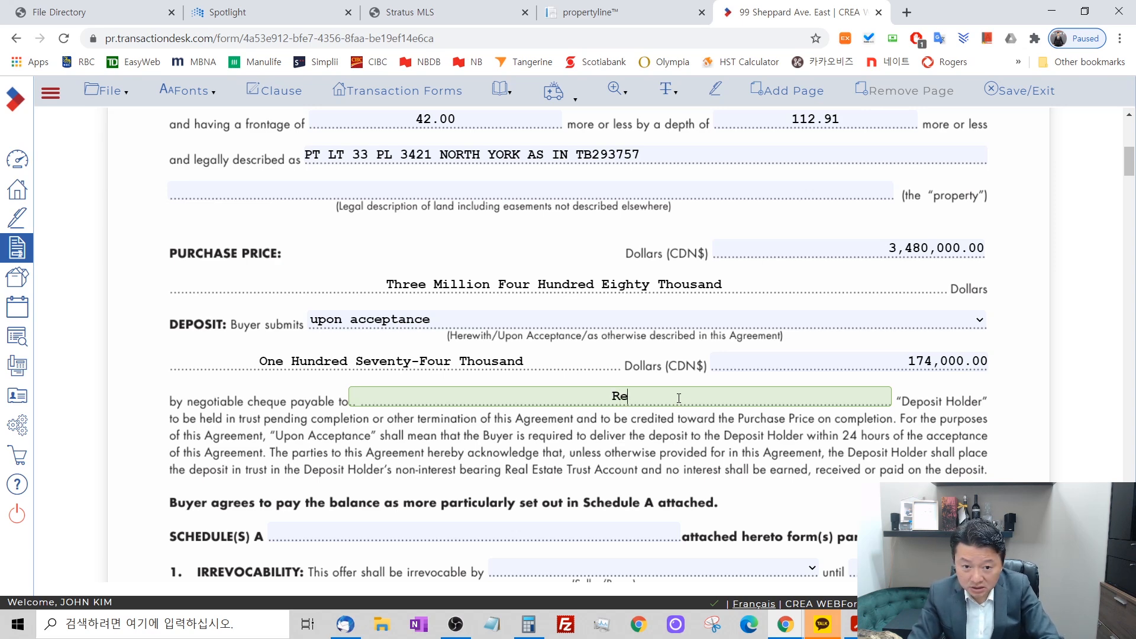
text(/Max )
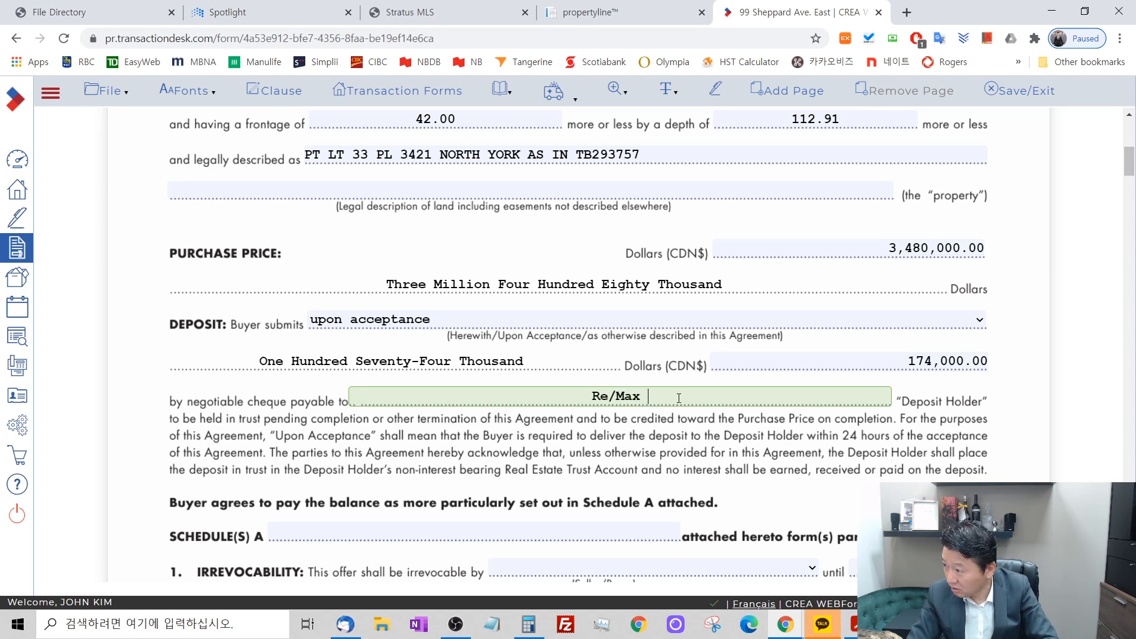
text(Realtoro)
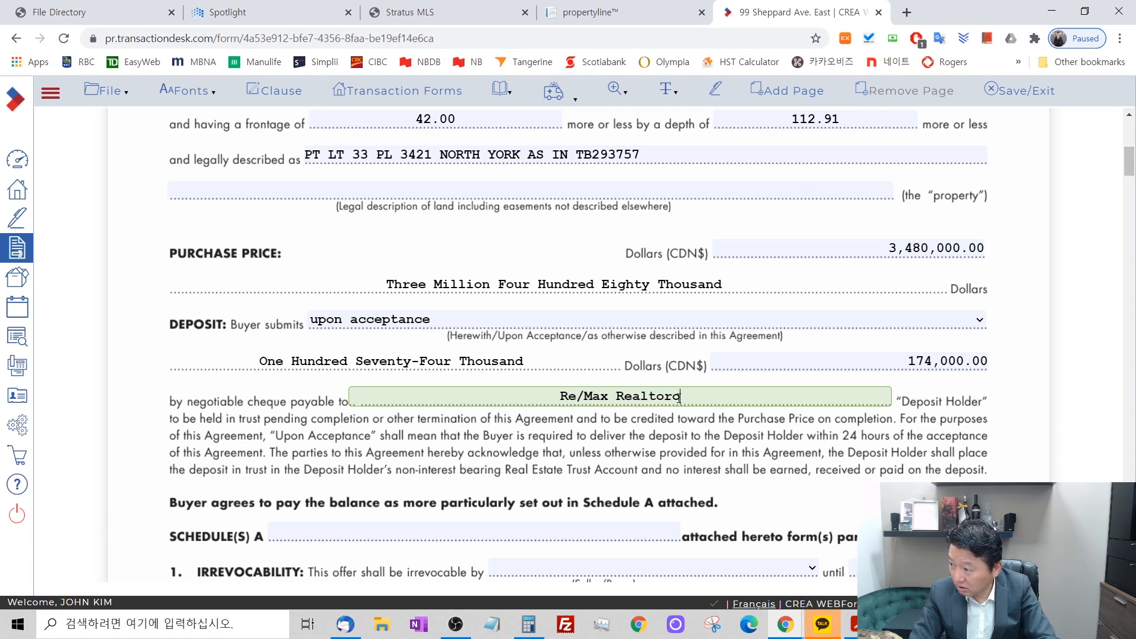
text(n Realt)
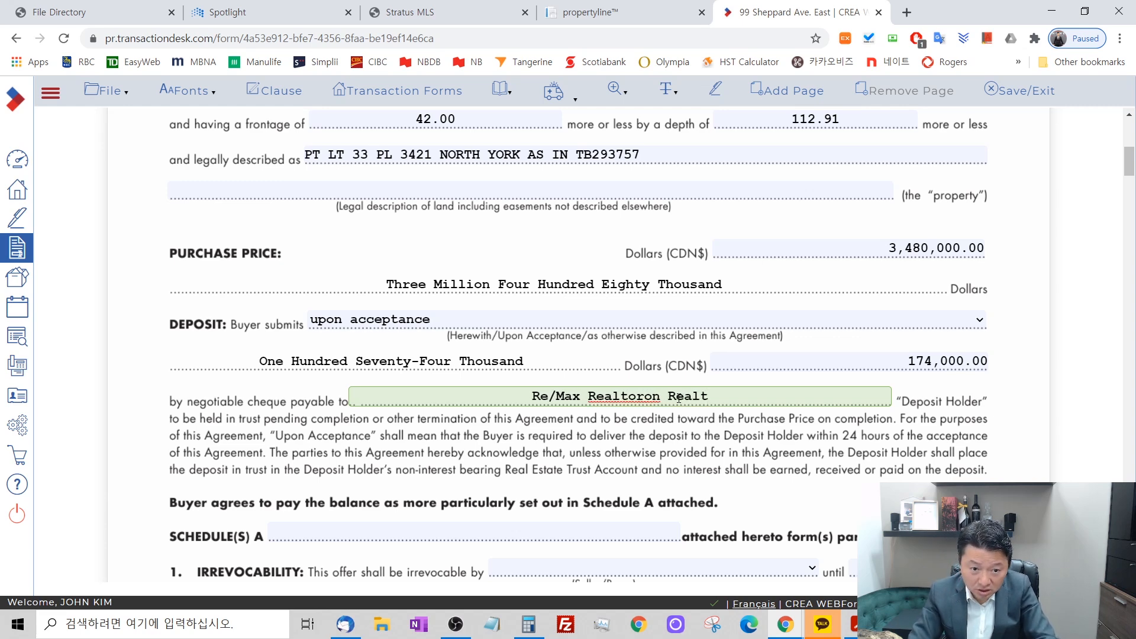
text(y Inc.)
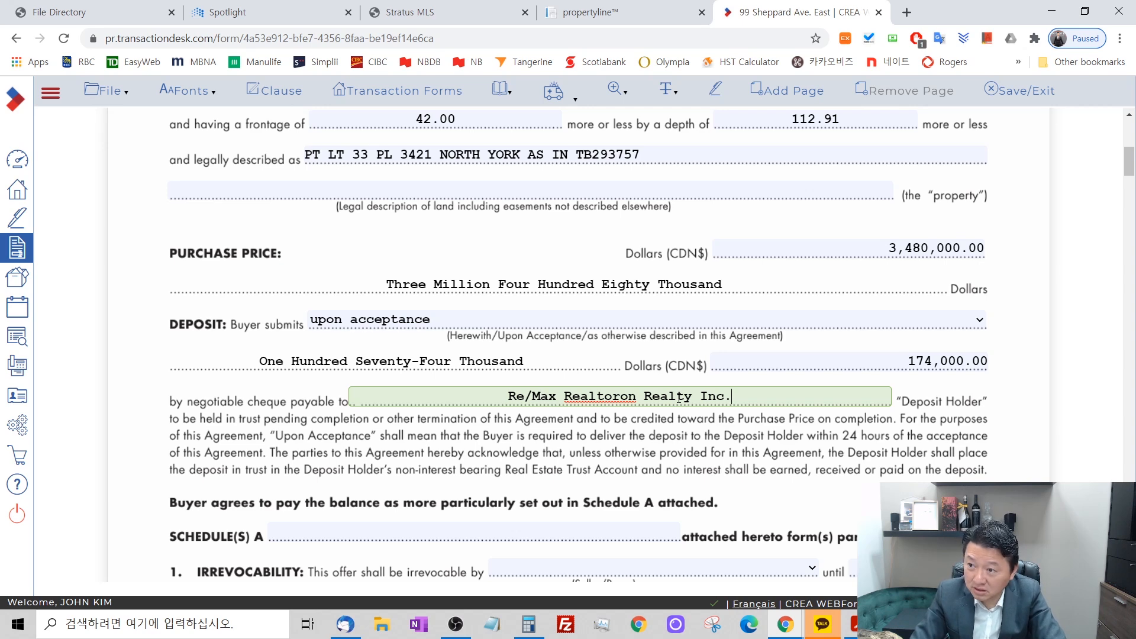
text(in )
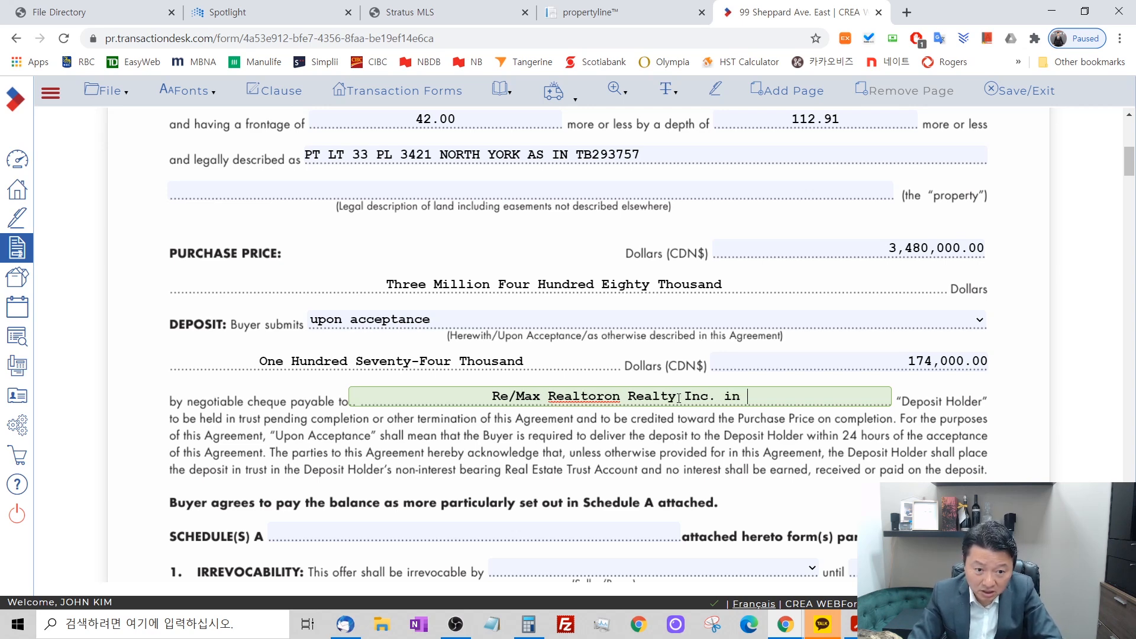
text(Trust)
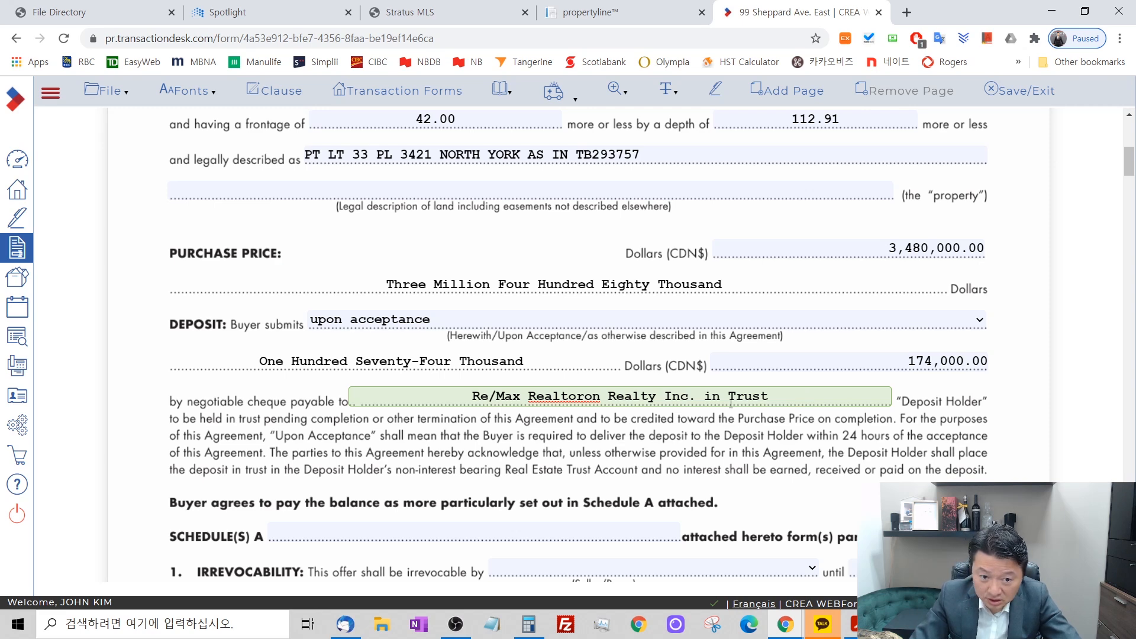
Try ending the deposit holder's name with ", Brokerage" instead of "in Trust".
drag(700, 394, 861, 437)
key(BackSpace)
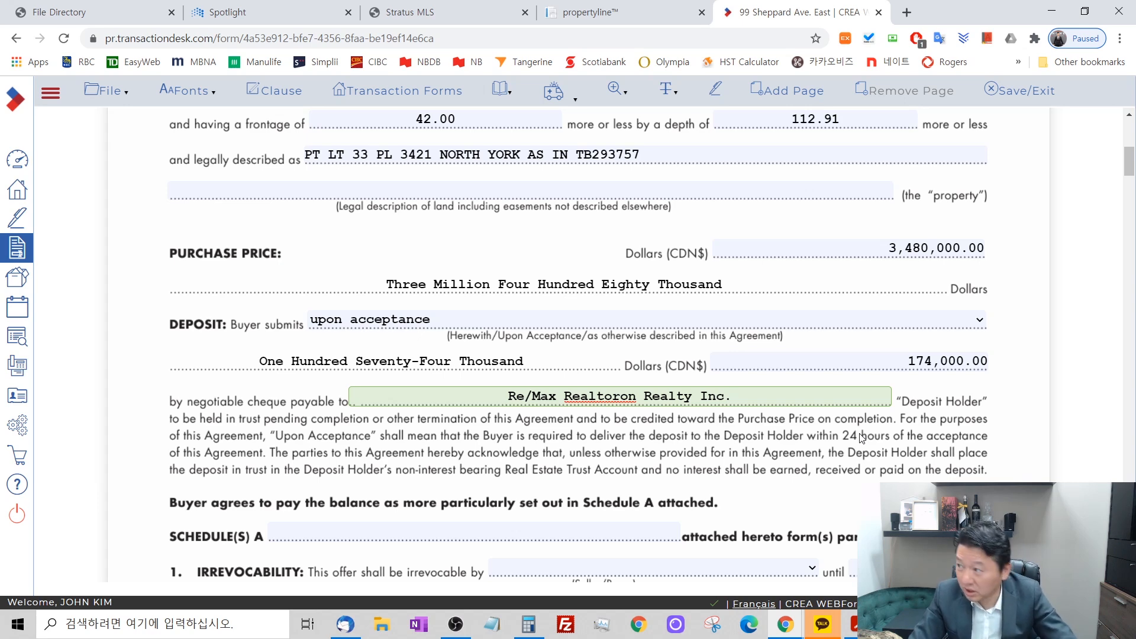
text(, Brokerage)
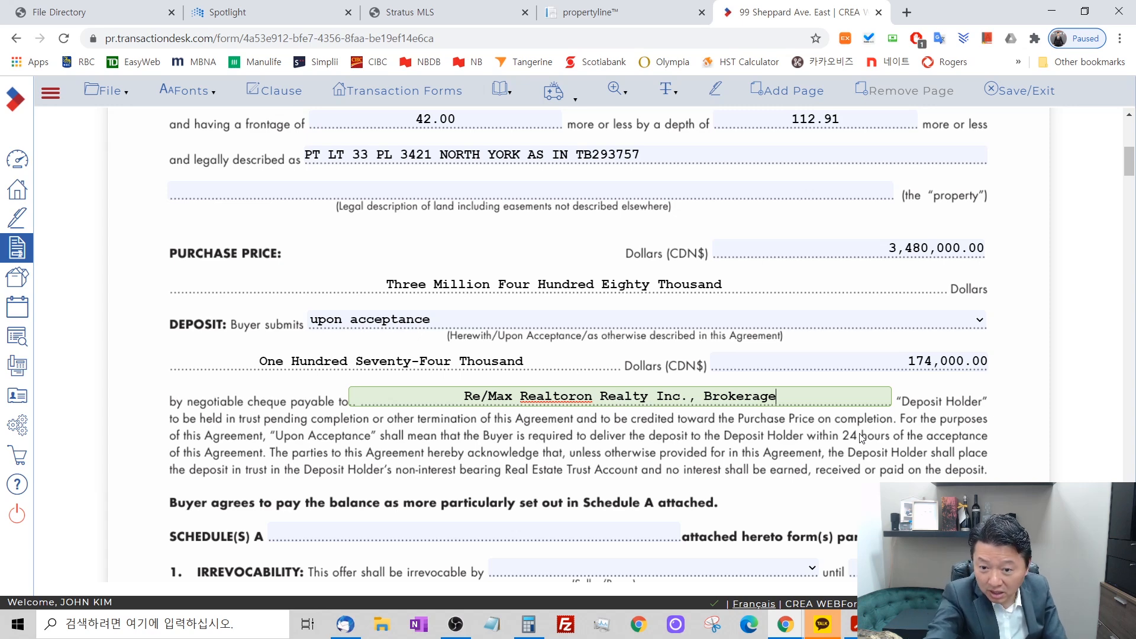
Remove ", Brokerage" from the deposit holder and restore the ending "in Trust" after "Inc.".
key(BackSpace)
key(BackSpace)
key(BackSpace)
key(BackSpace)
key(BackSpace)
key(BackSpace)
key(BackSpace)
key(BackSpace)
key(BackSpace)
key(BackSpace)
key(BackSpace)
key(BackSpace)
text(.)
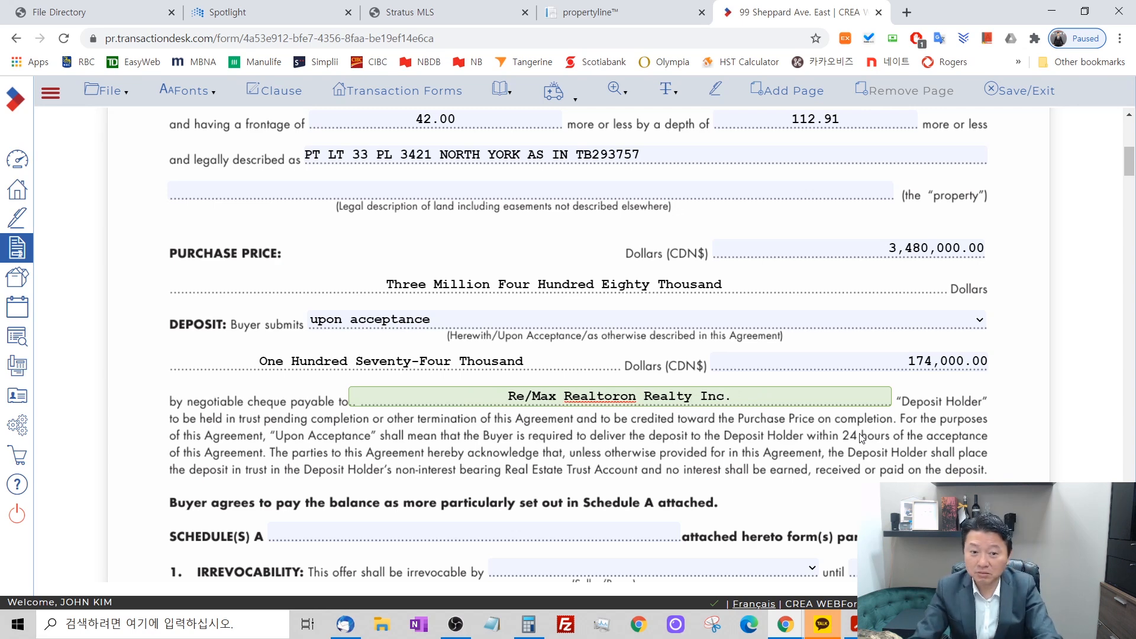
text( in Trust)
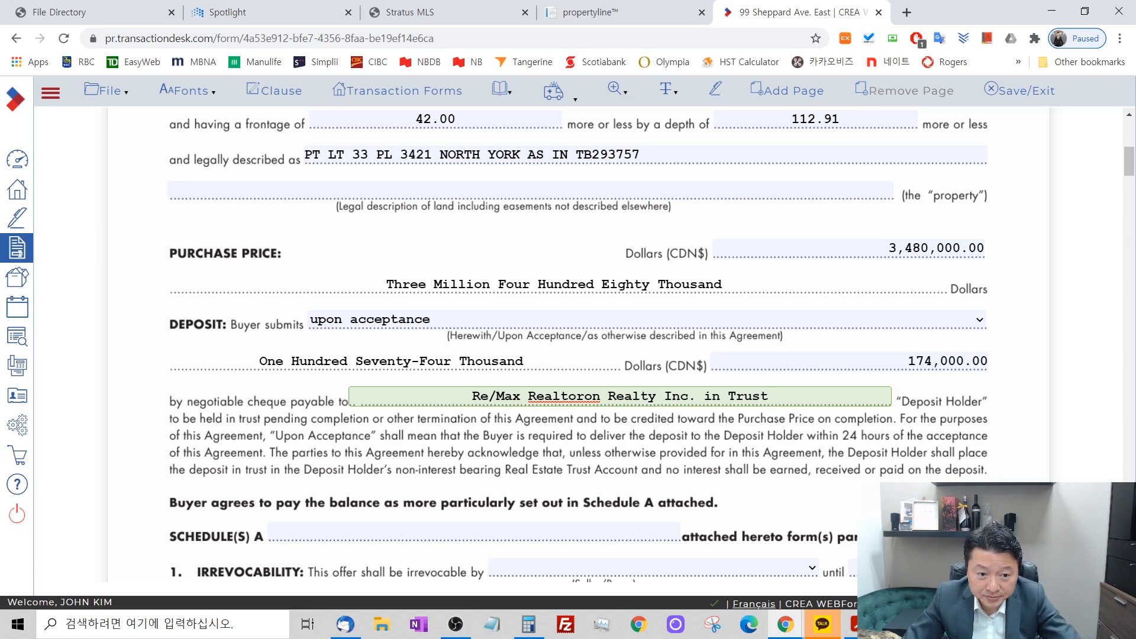
click(932, 460)
scroll(940, 467, down, 3)
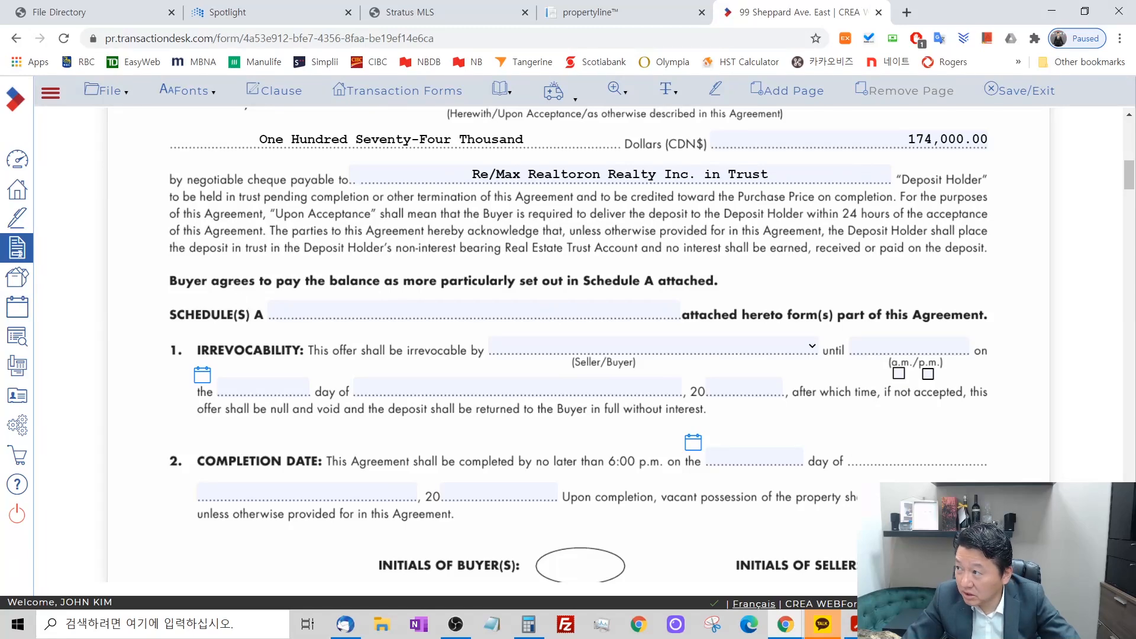
click(439, 9)
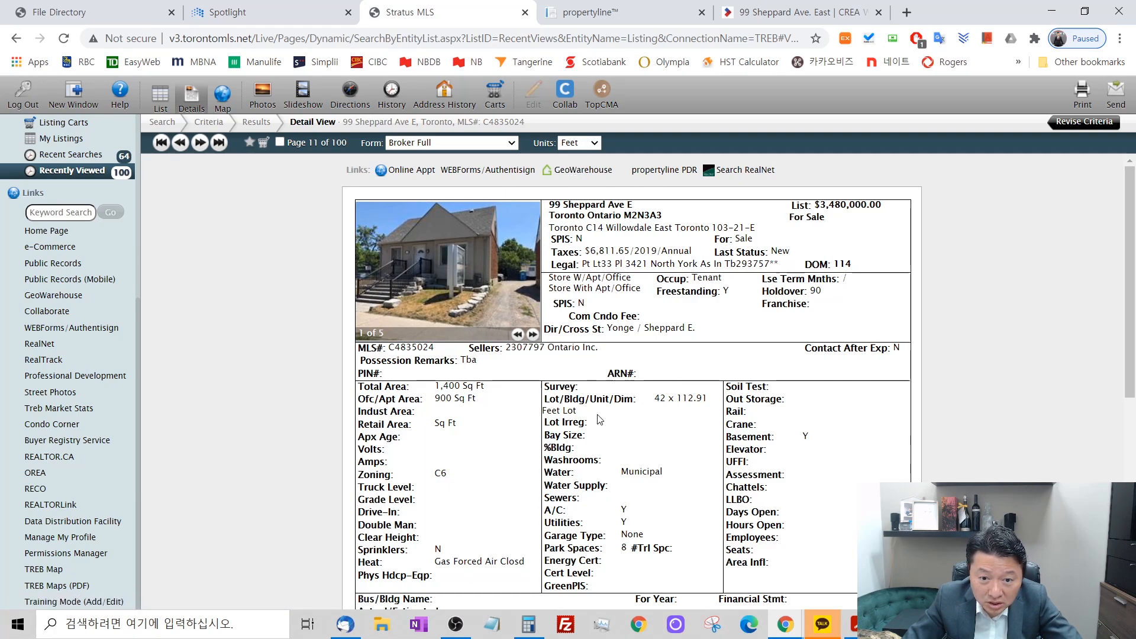
scroll(643, 400, down, 6)
scroll(638, 385, up, 6)
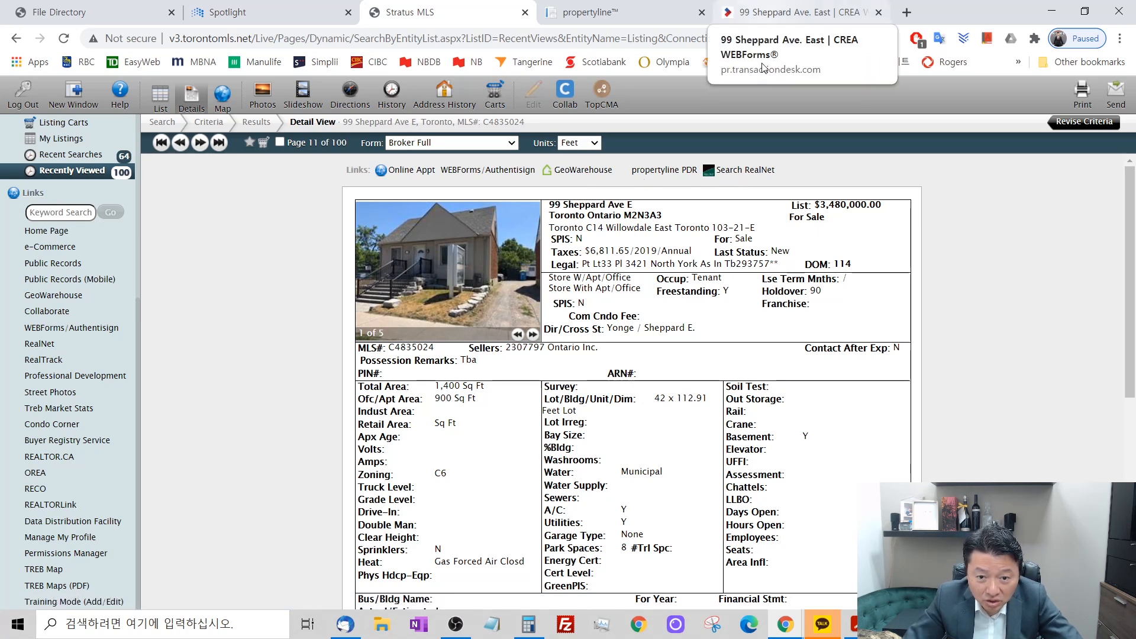
scroll(367, 392, down, 7)
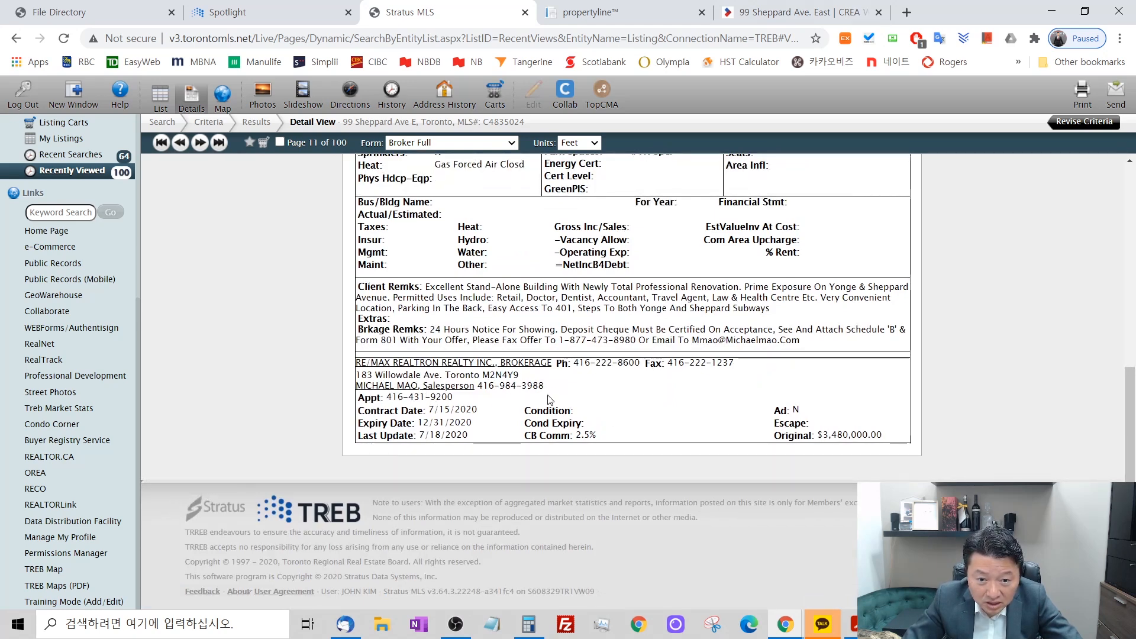
scroll(776, 371, up, 7)
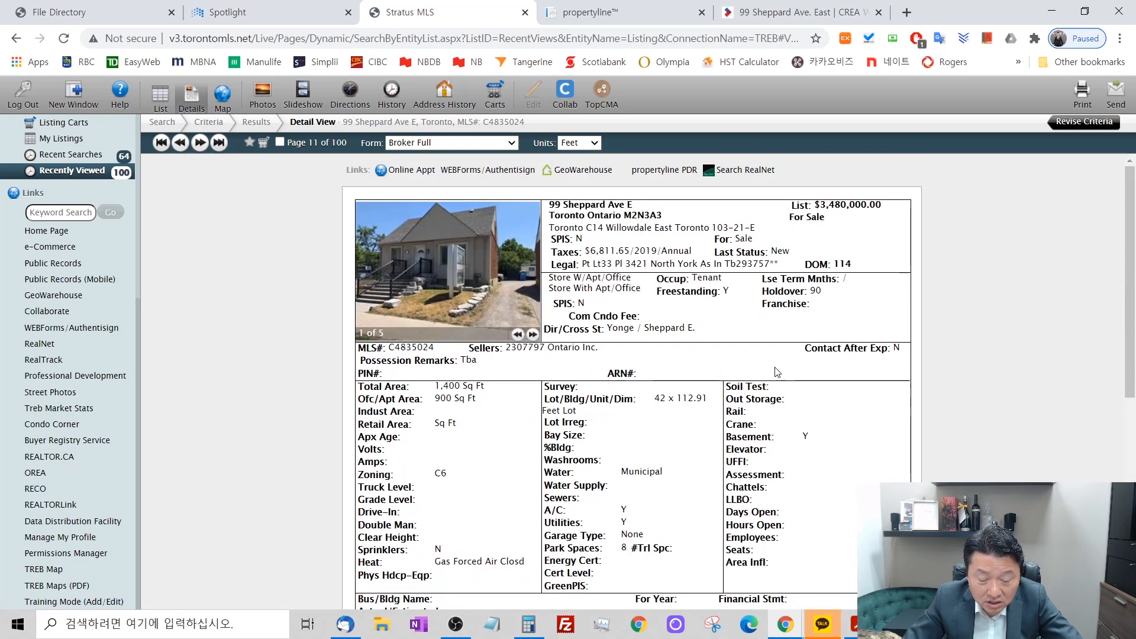
Return to the Form 500 in WEBForms and enter "and B" after Schedule(s) A as attached schedules.
click(778, 9)
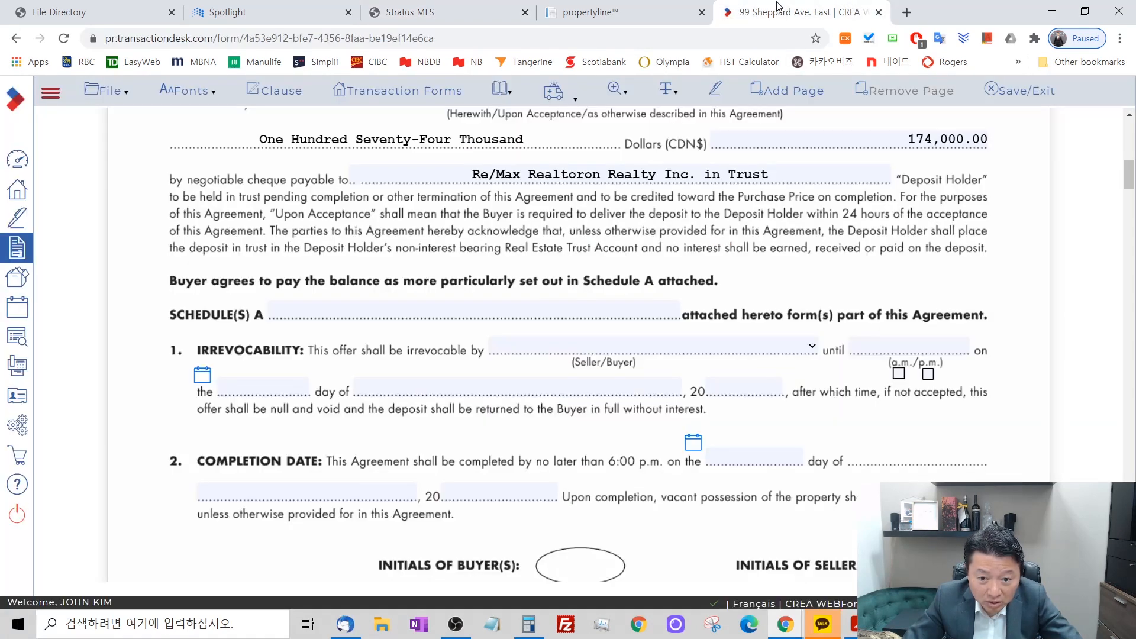
click(548, 307)
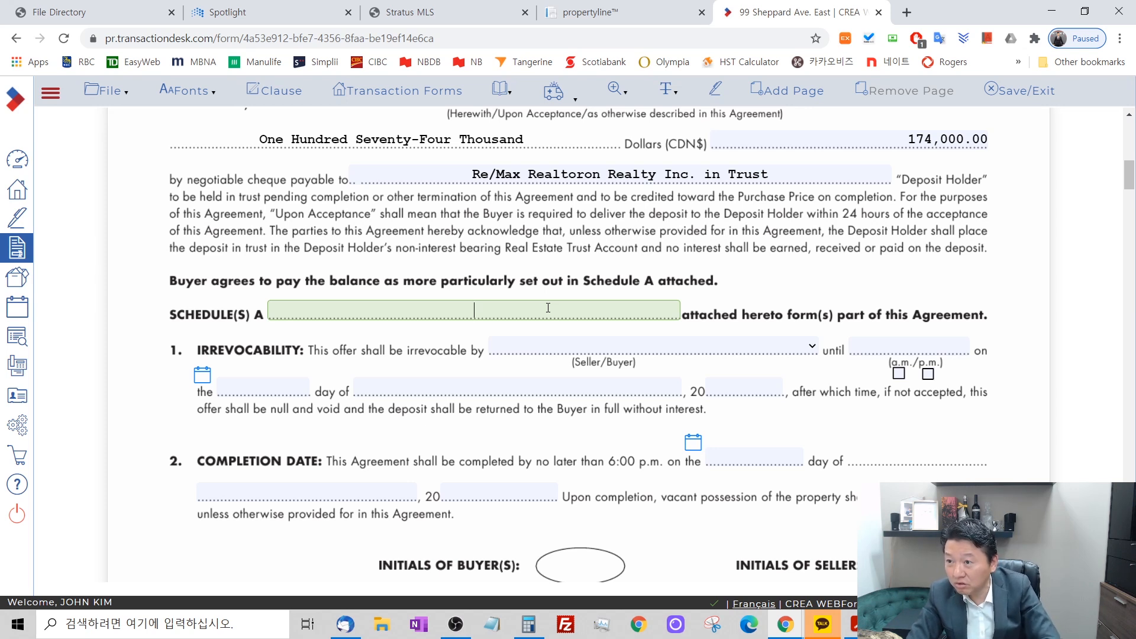
text(and B)
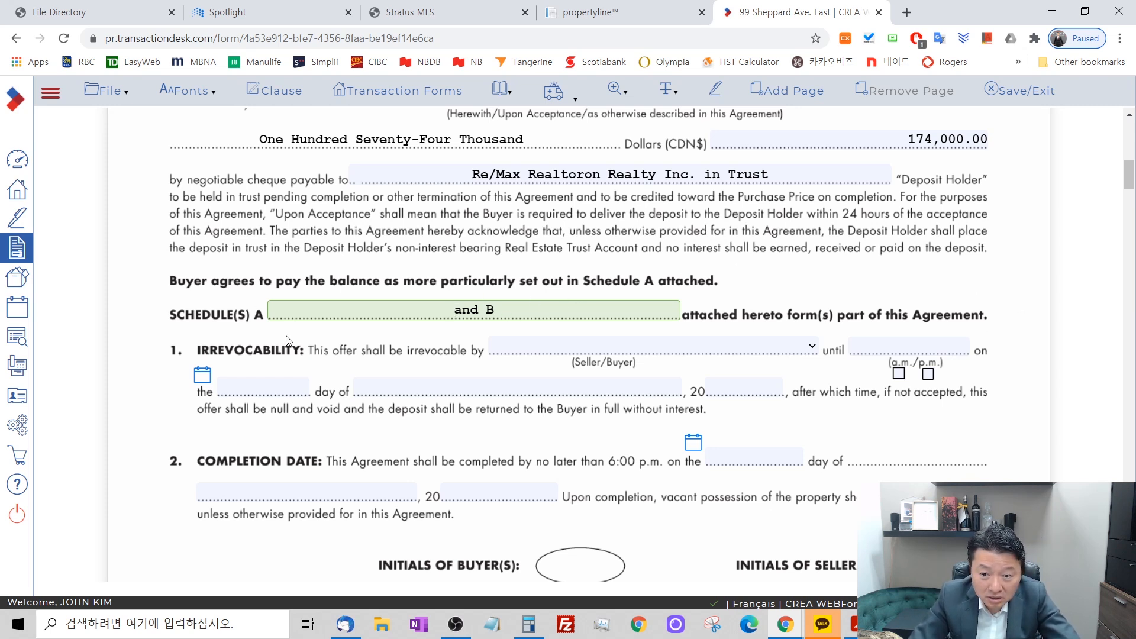
Make the offer irrevocable by the Buyer and set the irrevocability date to November 7, 2020.
click(756, 347)
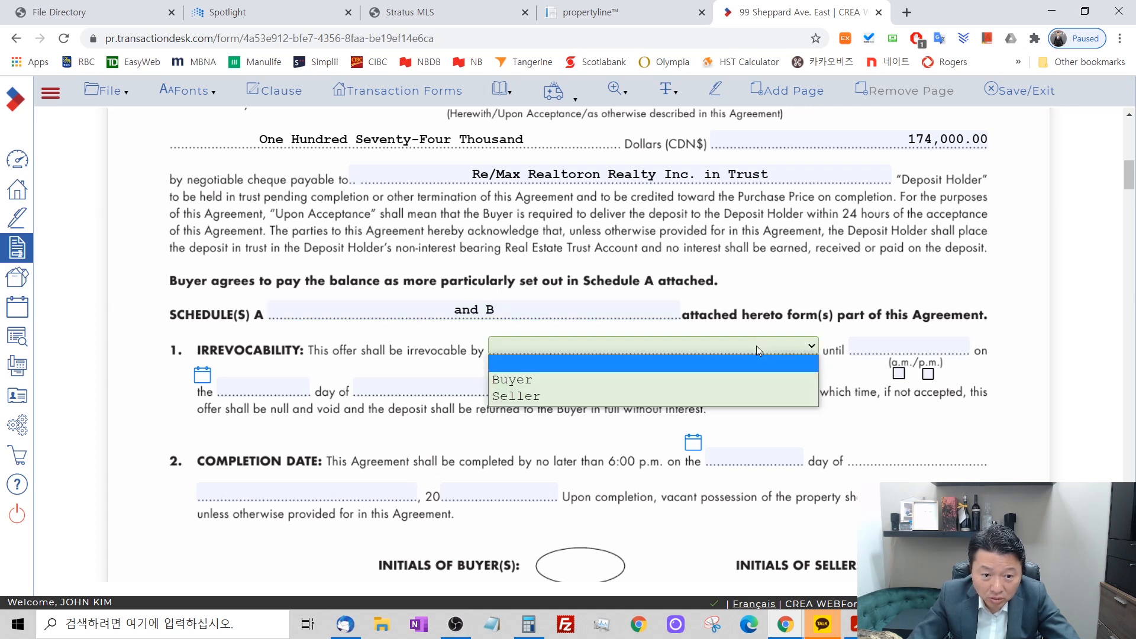
click(755, 380)
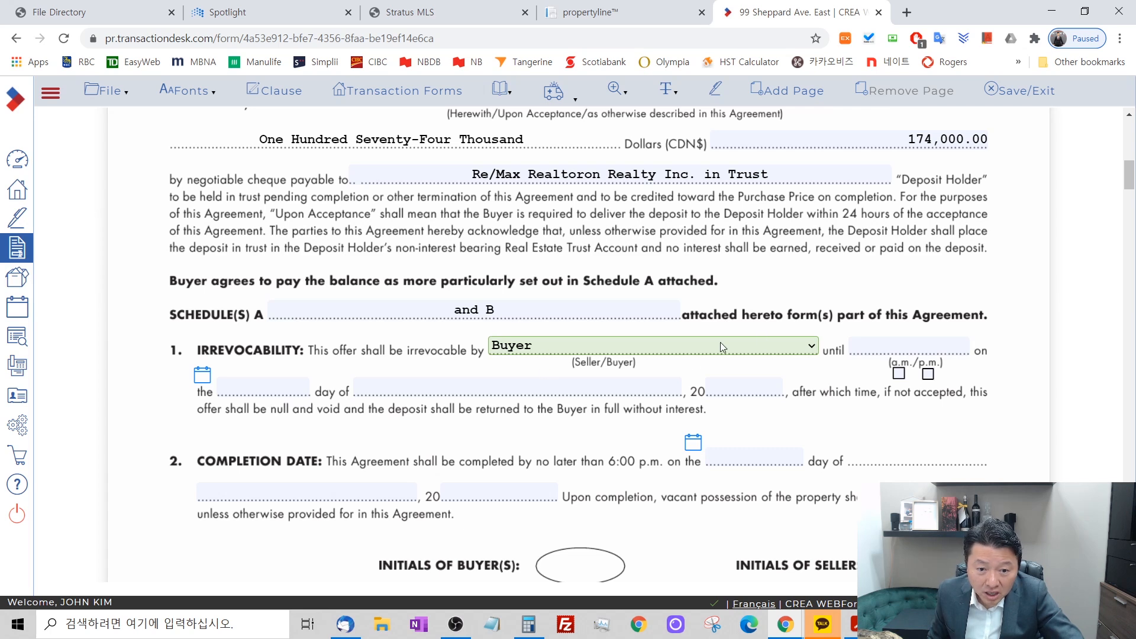
click(744, 386)
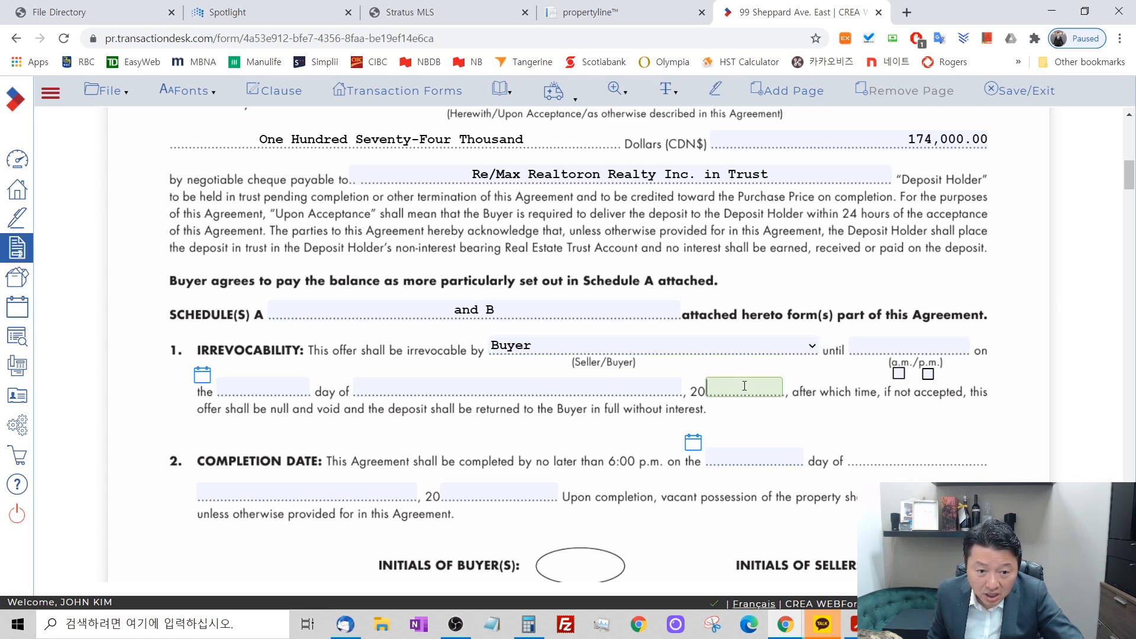
key(shift+Tab)
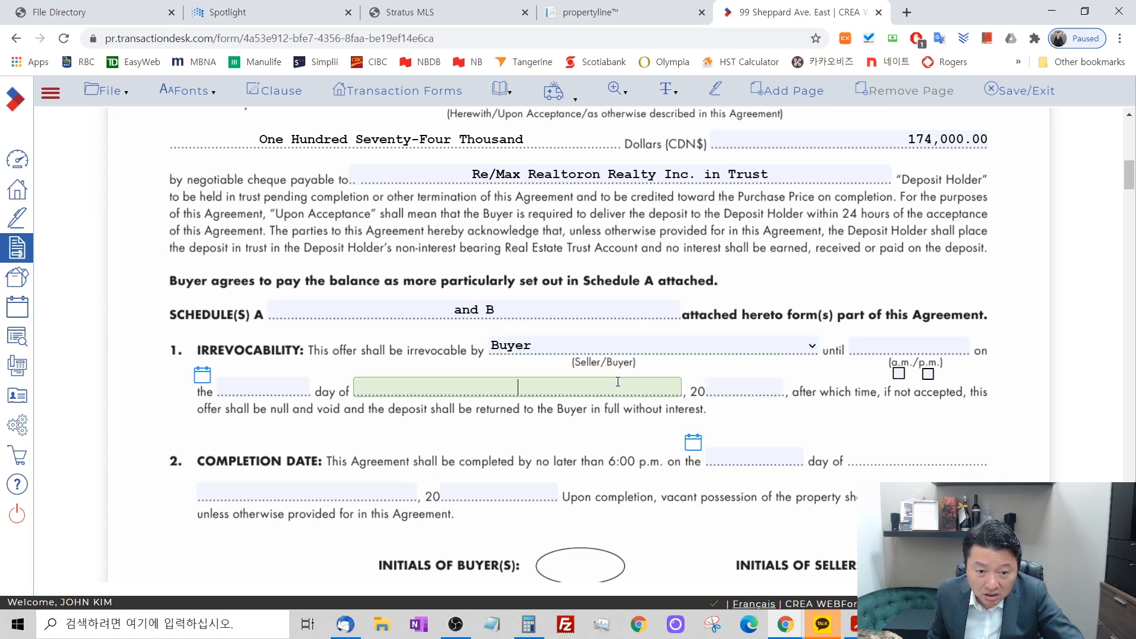
click(204, 375)
click(379, 198)
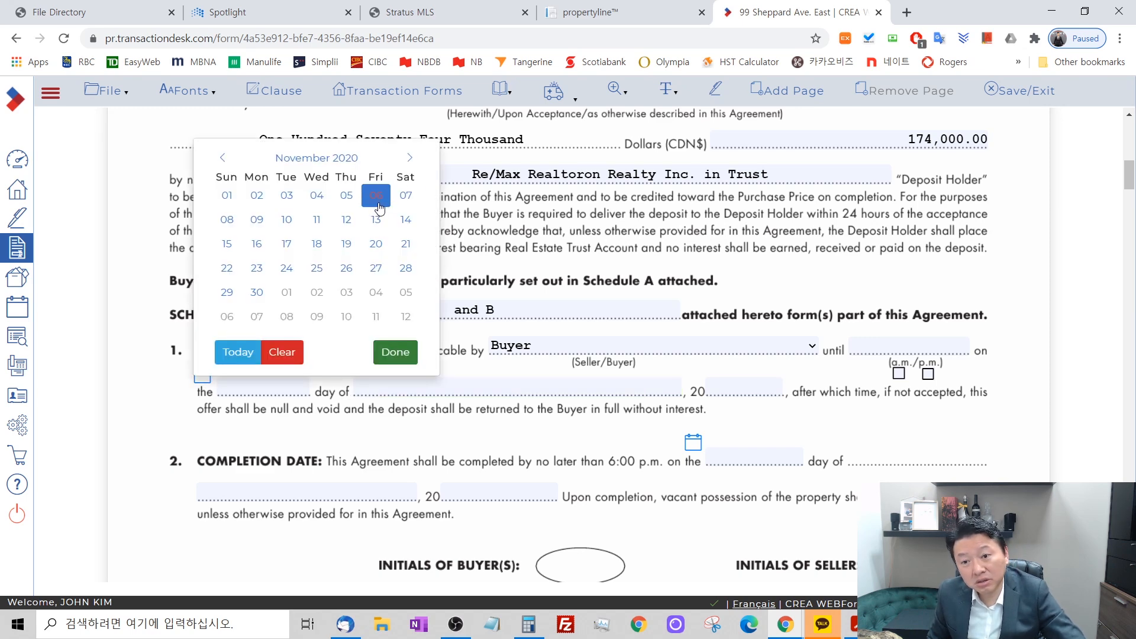
click(409, 199)
click(412, 203)
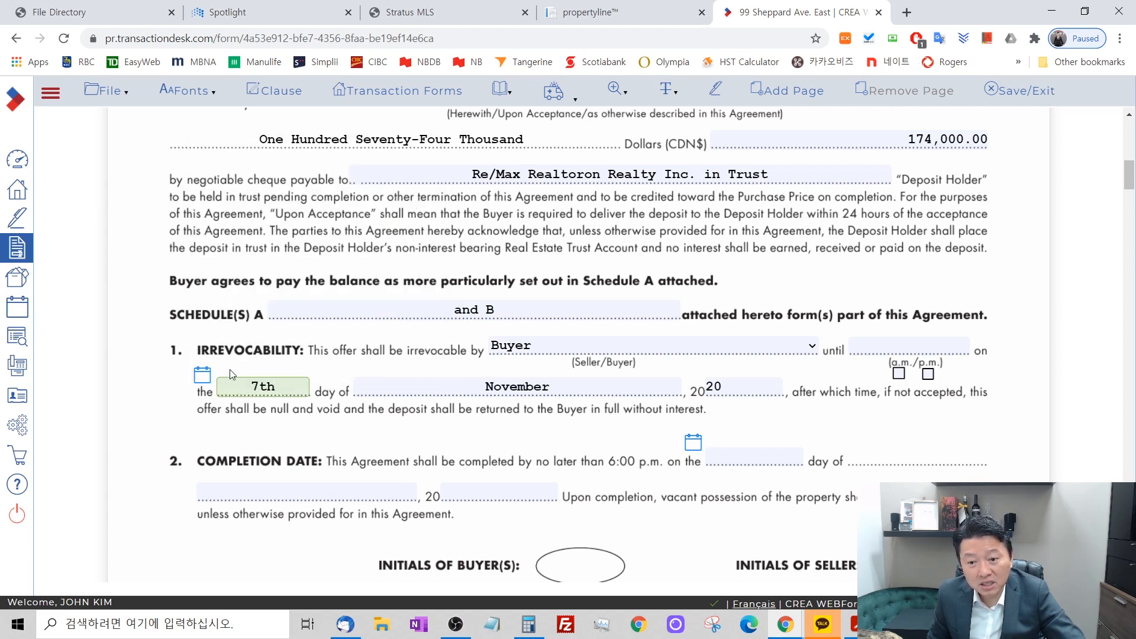
Set the Form 500 irrevocability date to November 13, 2020 and its expiry time to 6:00 p.m.
click(202, 373)
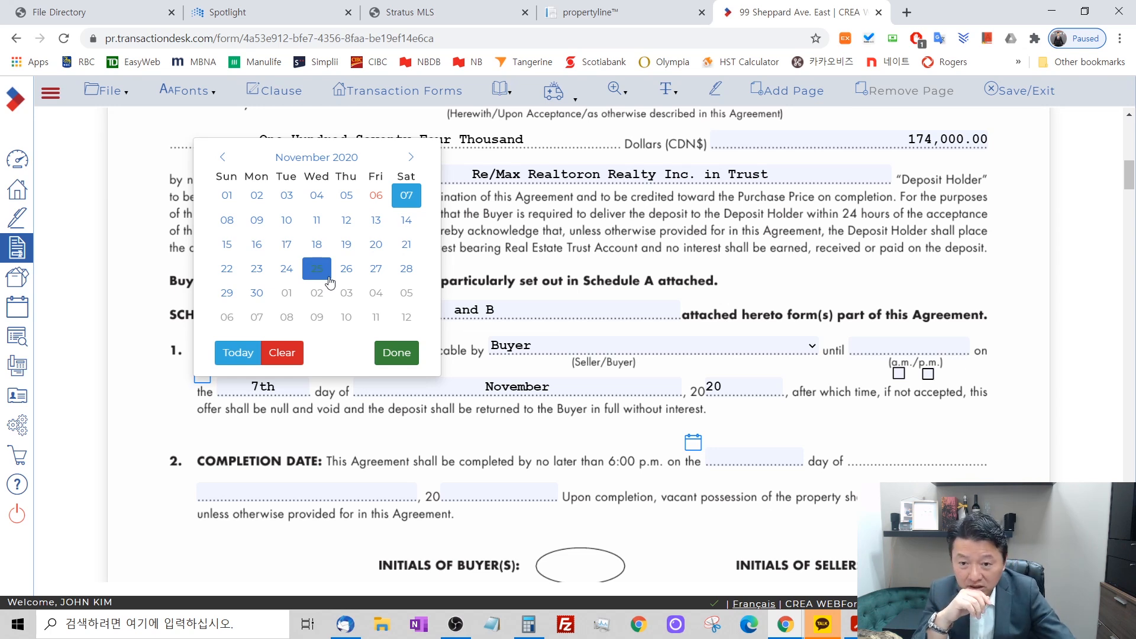
click(376, 220)
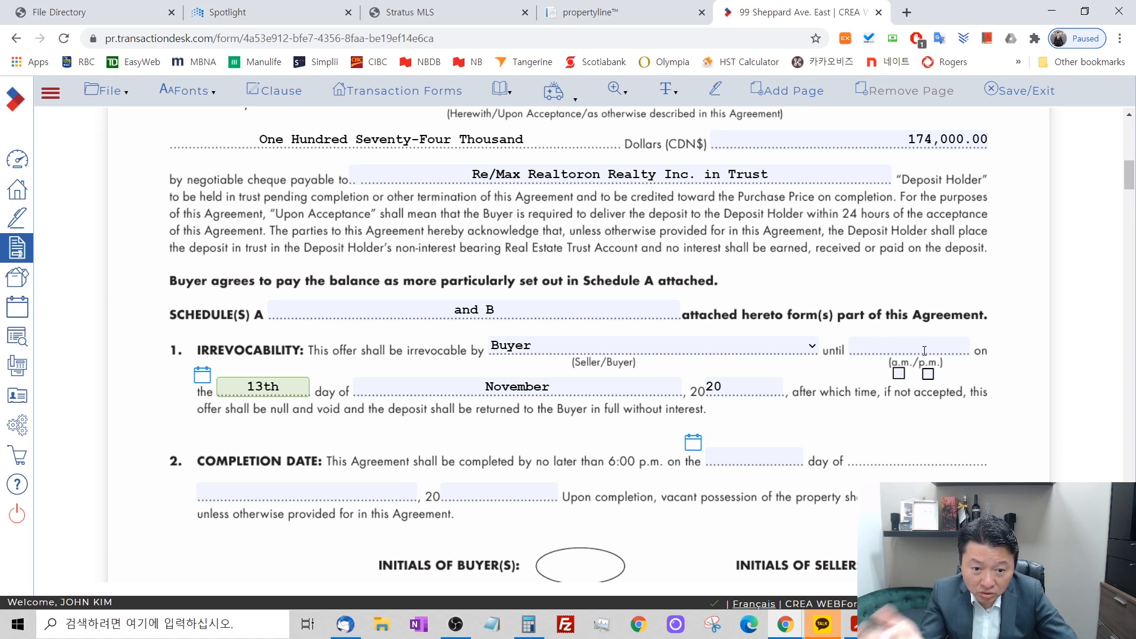
click(928, 375)
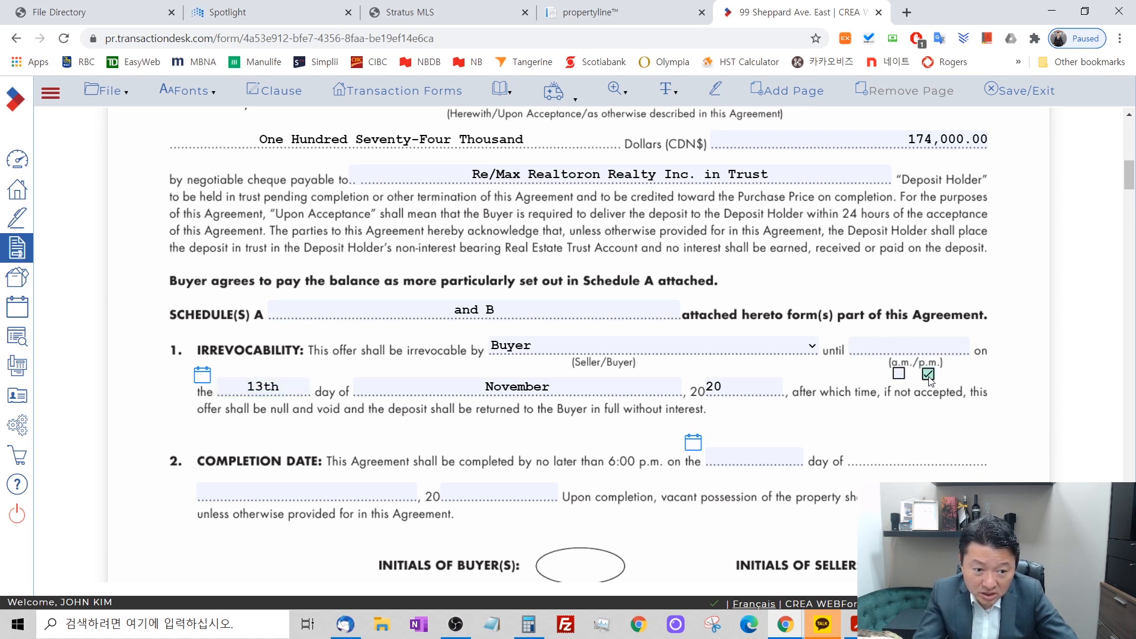
click(920, 350)
text(6:00)
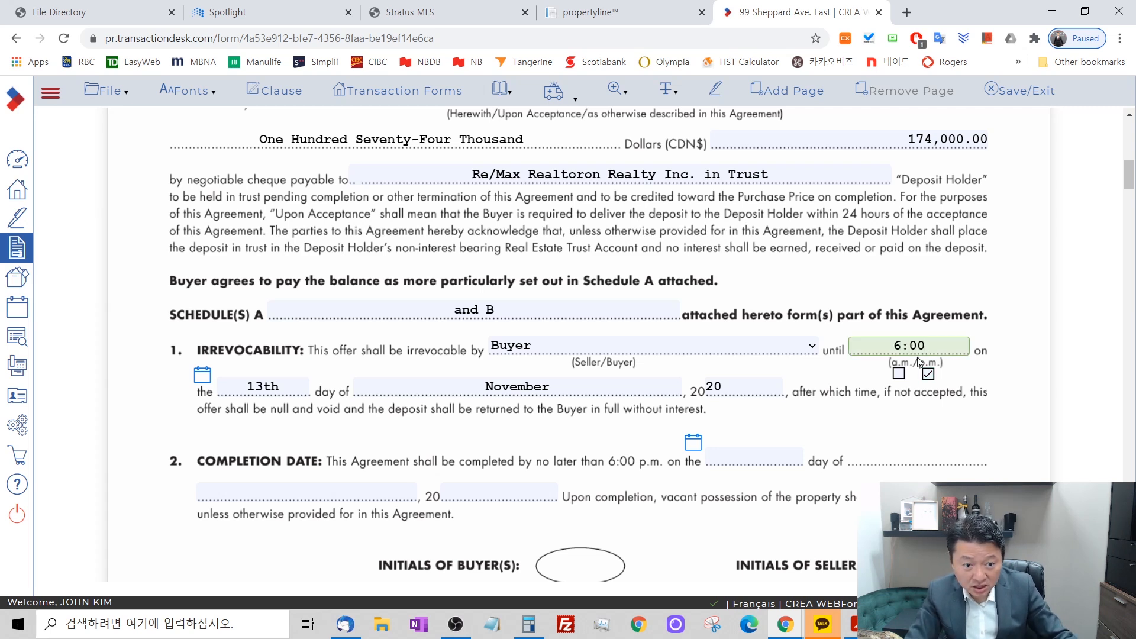
click(995, 396)
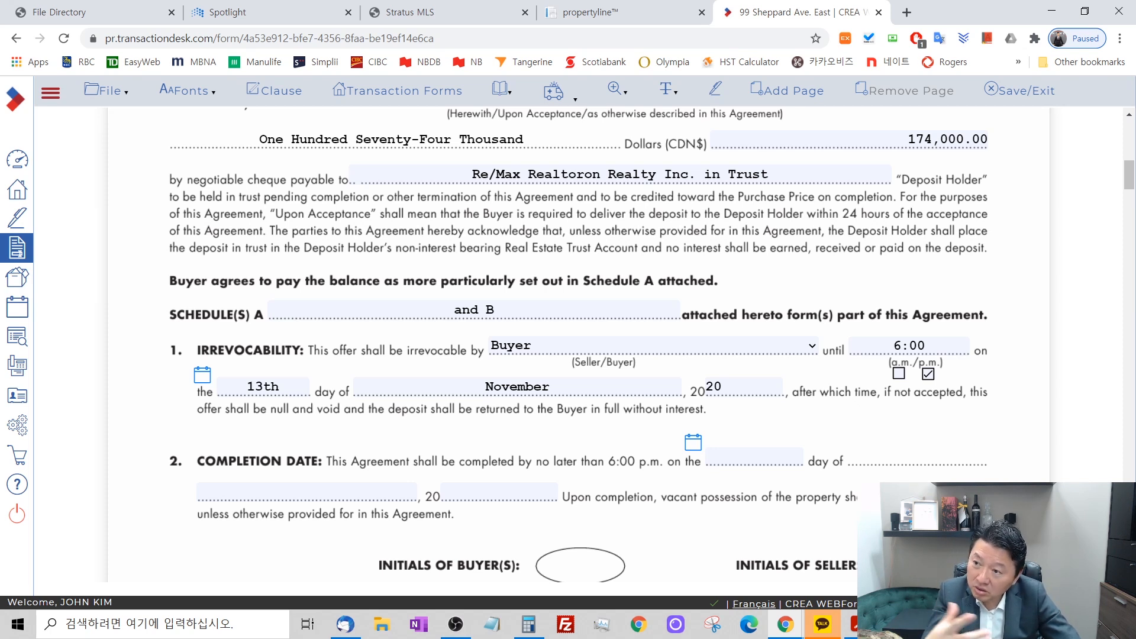
Open letterofintent2236727.pdf in Adobe Acrobat Reader, maximize it and examine its price, deposits, seller deliveries, and buyer's and seller's conditions.
scroll(509, 378, up, 10)
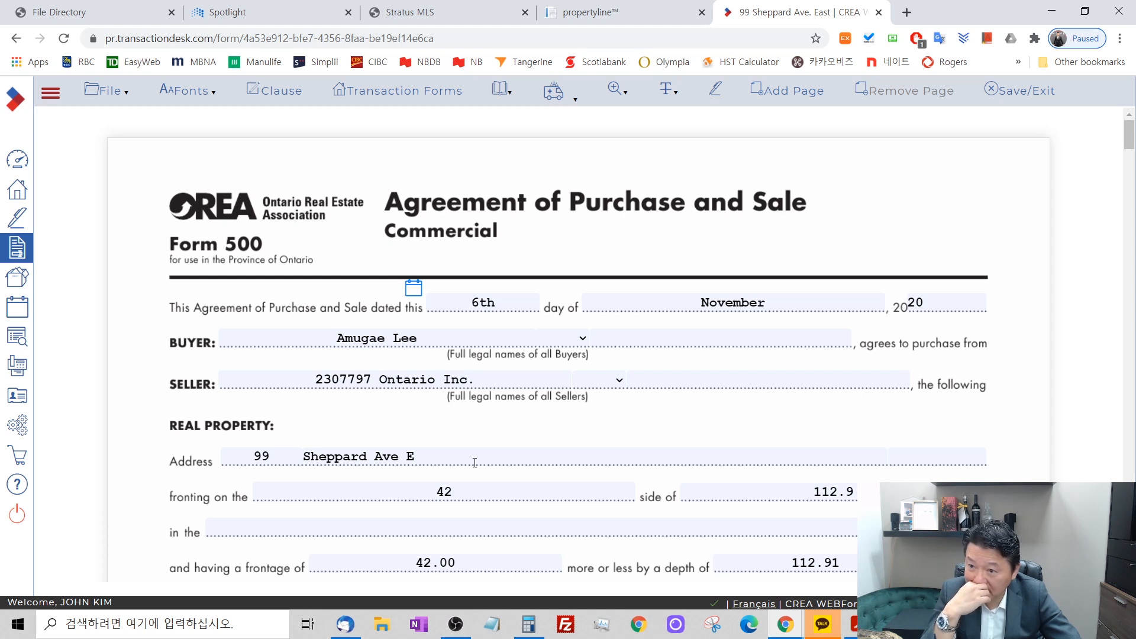
click(382, 628)
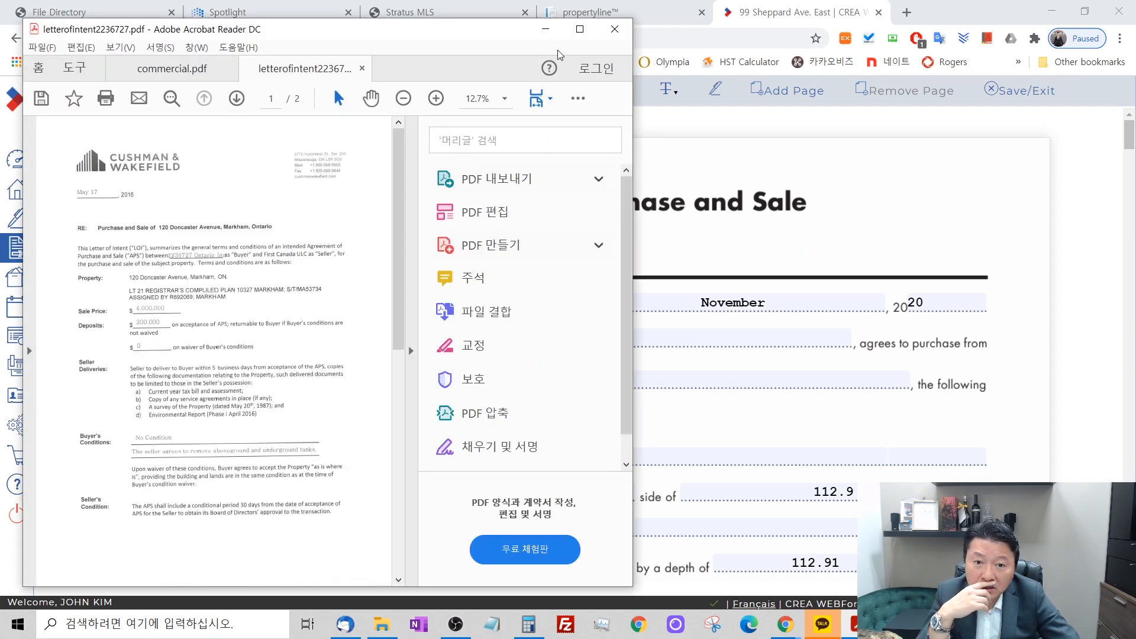
click(579, 30)
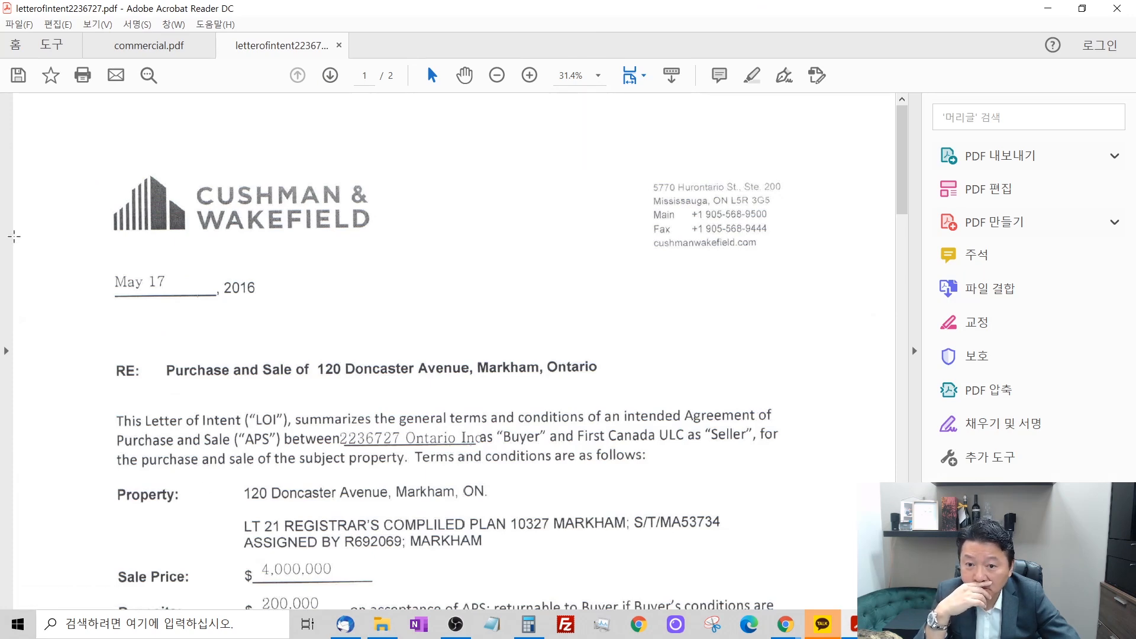
scroll(572, 440, down, 1)
scroll(572, 441, down, 10)
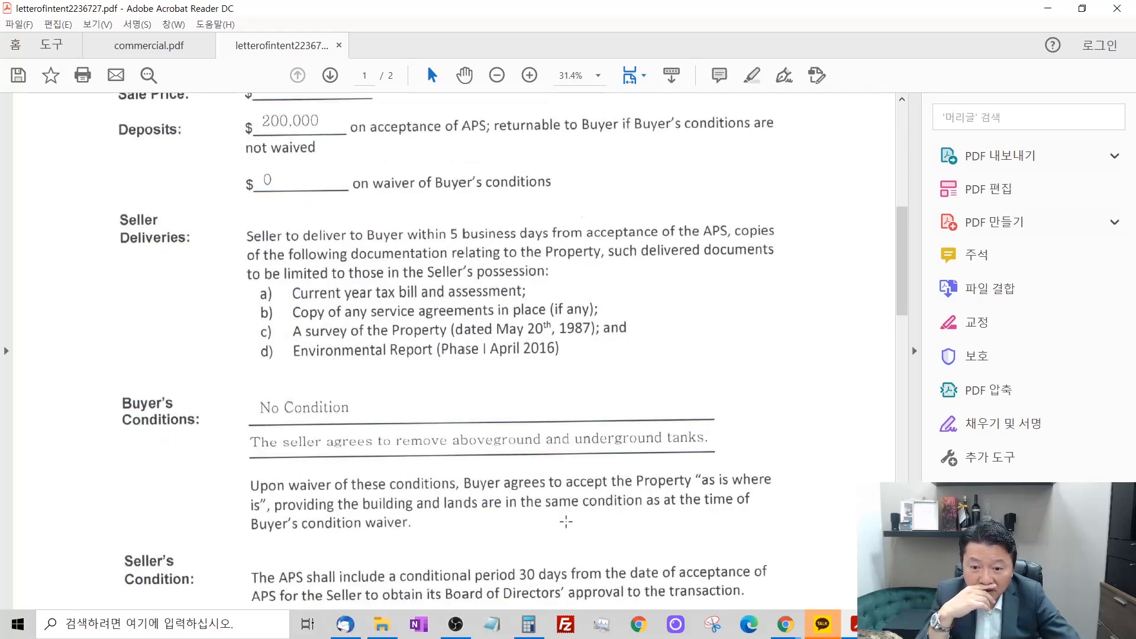
scroll(565, 522, down, 9)
mouse_move(903, 338)
mouse_down()
mouse_move(899, 475)
mouse_move(909, 319)
mouse_up()
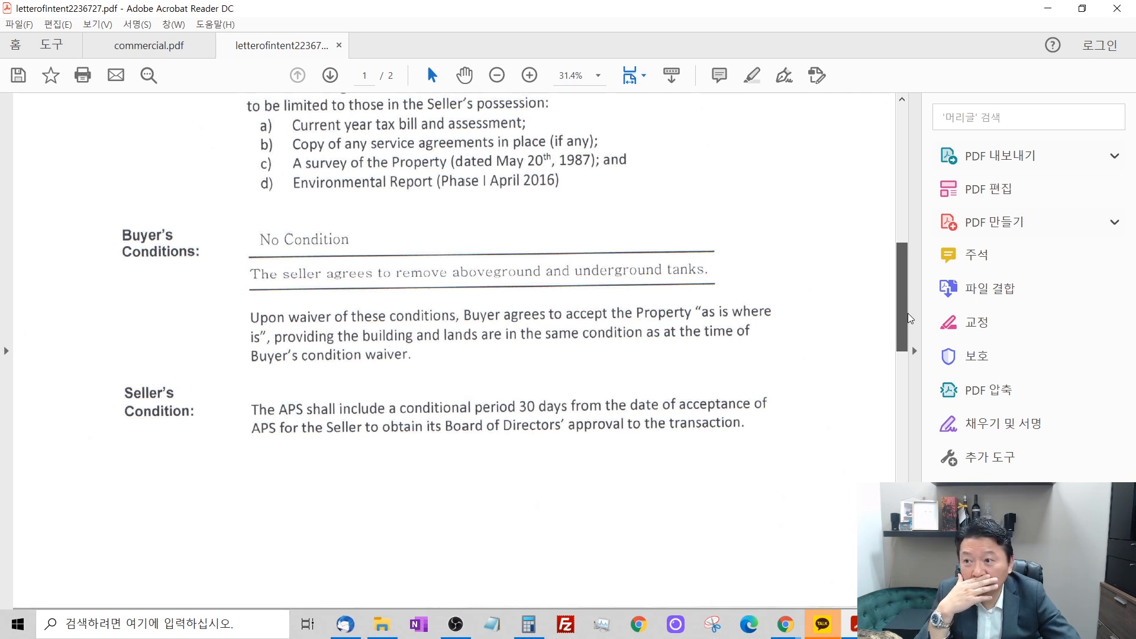
drag(910, 318, 910, 306)
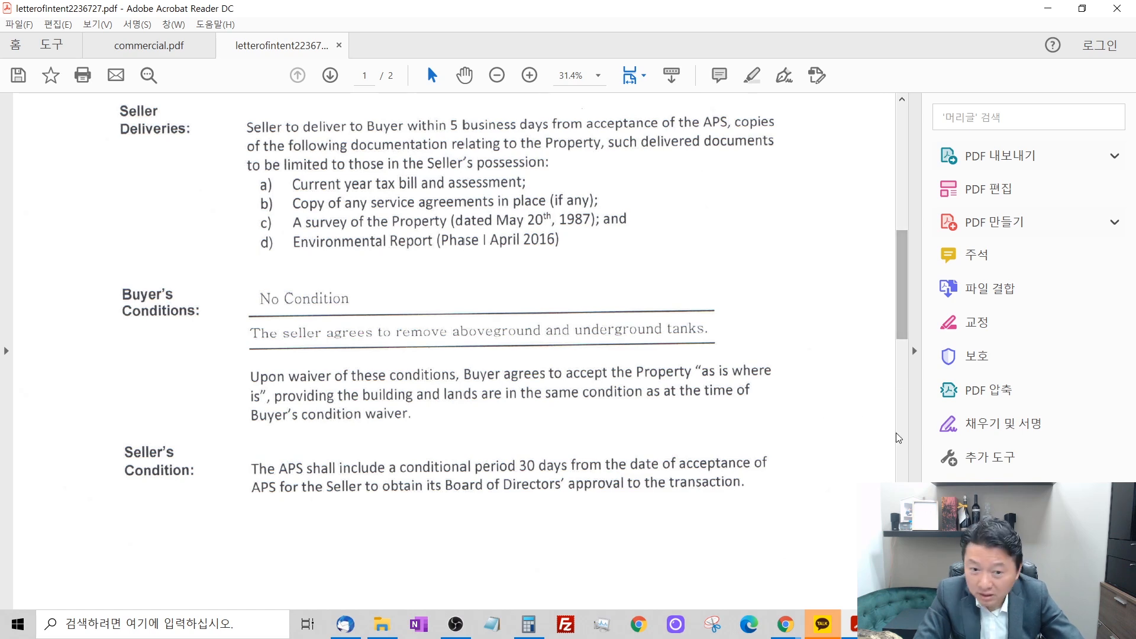
scroll(442, 431, up, 8)
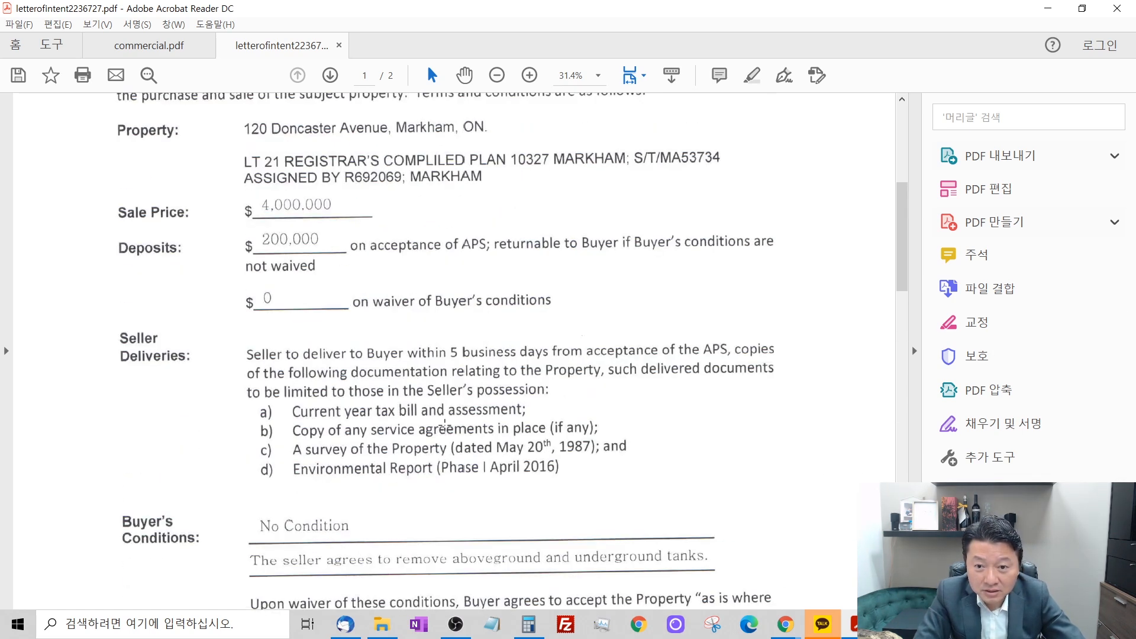
scroll(445, 426, up, 2)
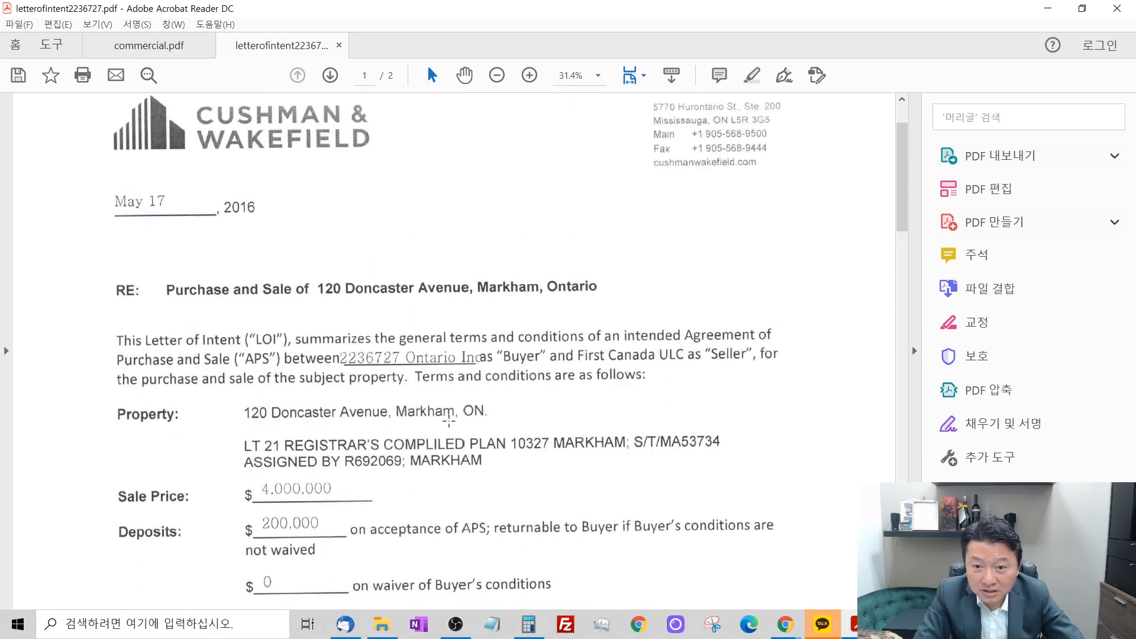
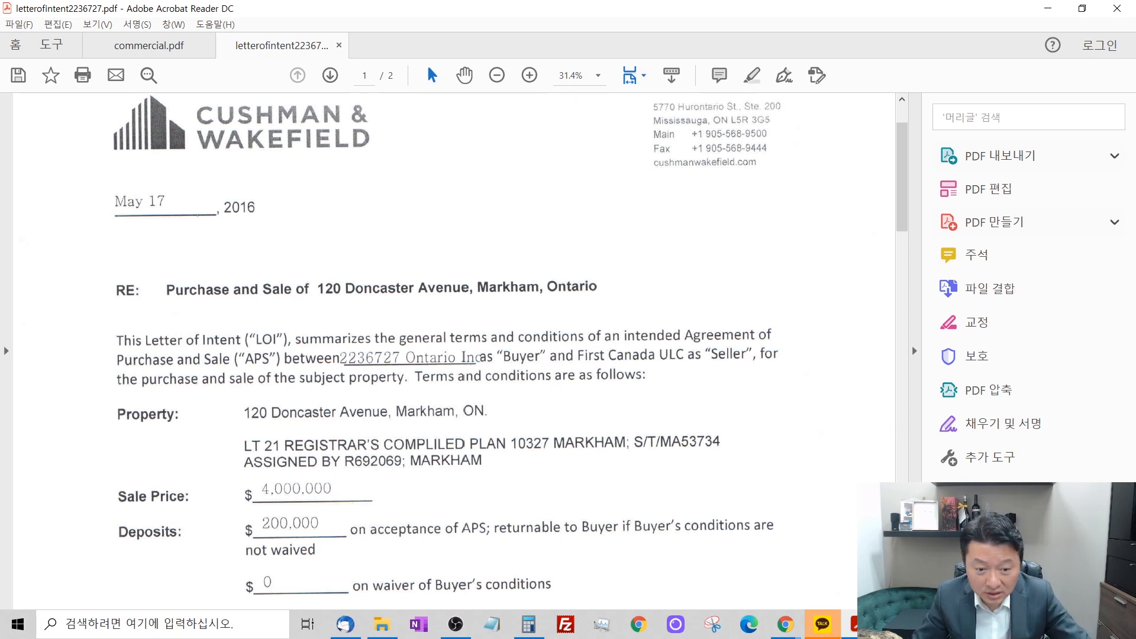
Return to the Form 500 in WEBForms and examine the purchase price, deposit amount and deposit holder.
mouse_move(785, 624)
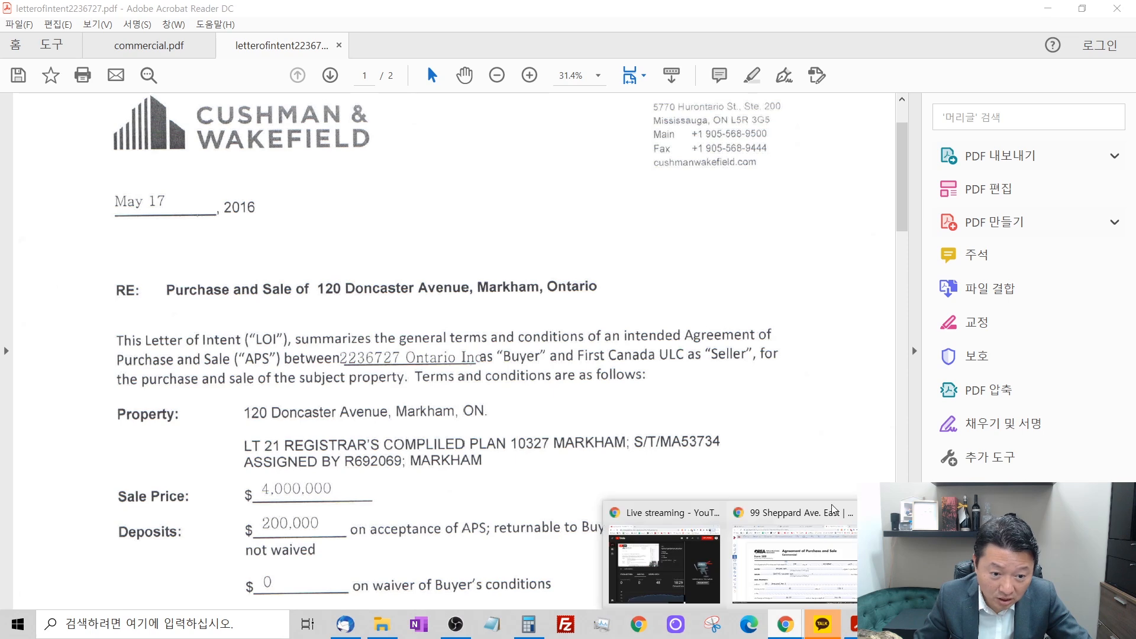
click(833, 510)
scroll(875, 466, down, 5)
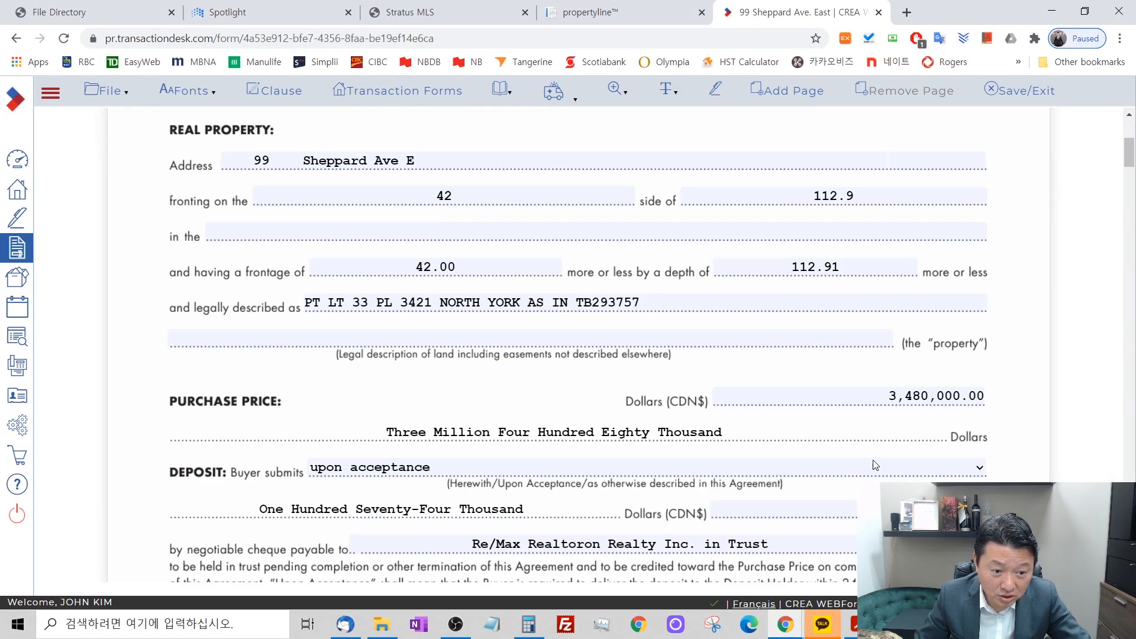
scroll(875, 465, down, 3)
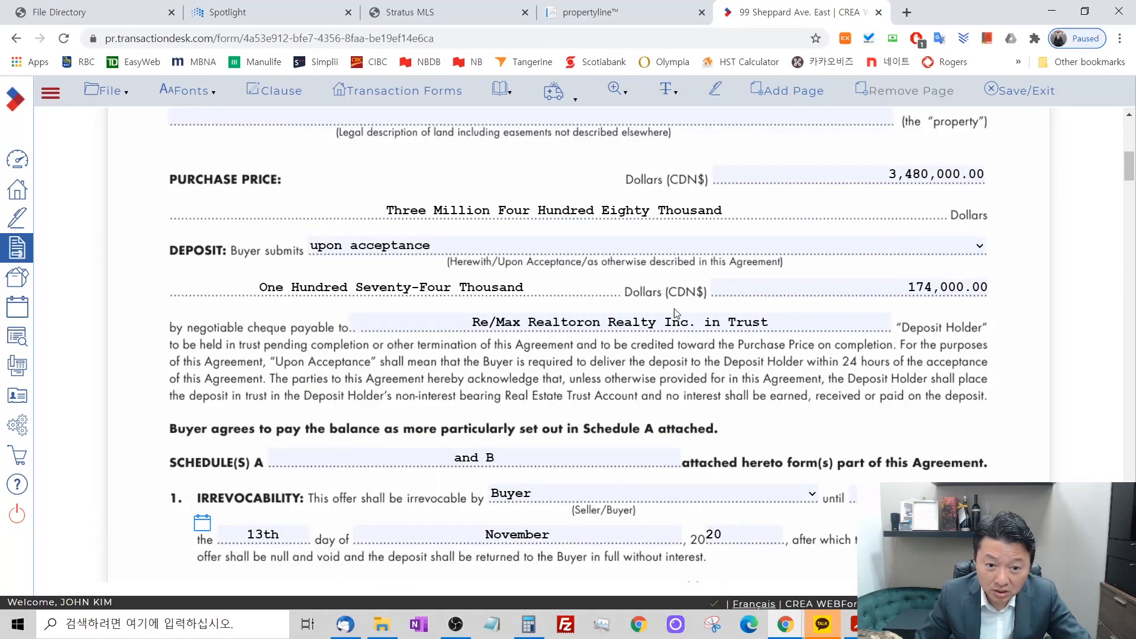
drag(694, 325, 444, 321)
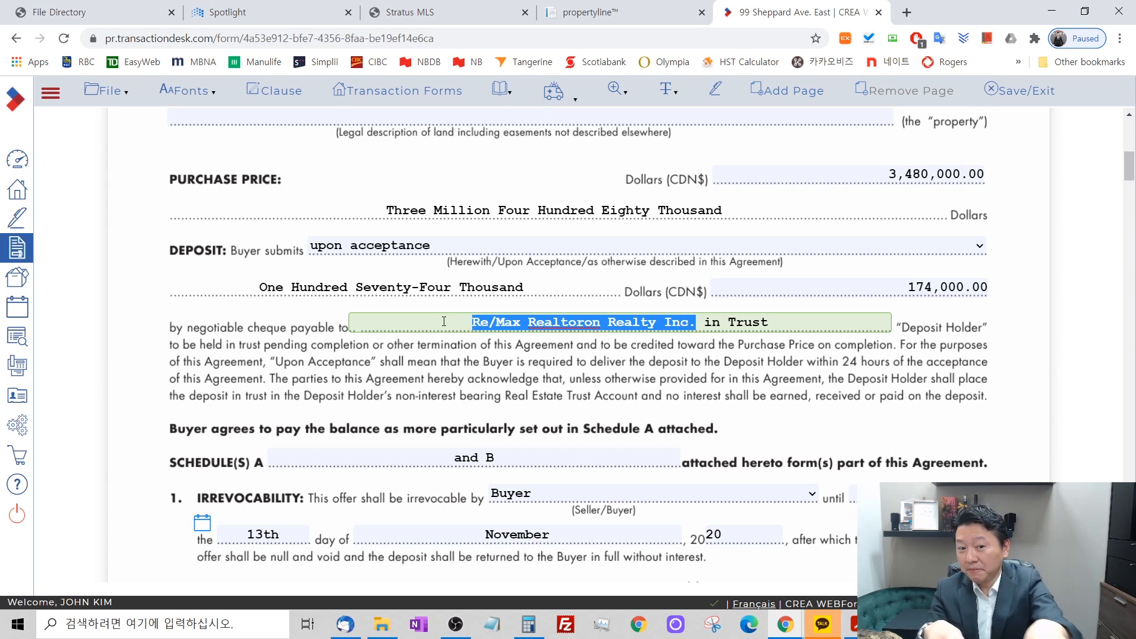
click(534, 376)
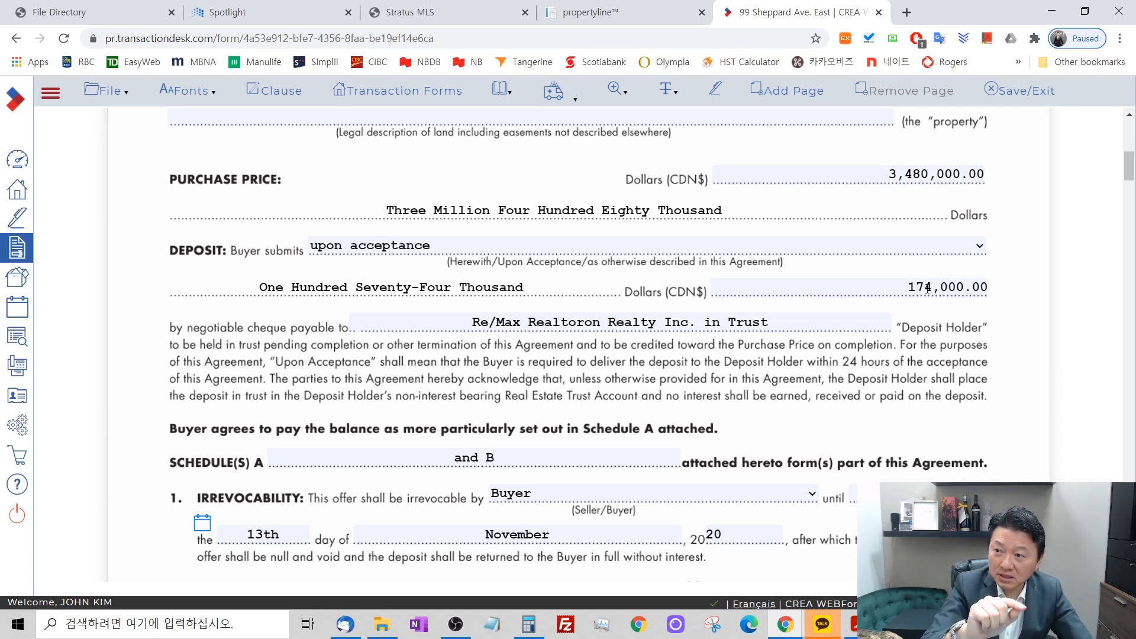
Set the Form 500 completion date to May 1, 2021.
scroll(997, 318, down, 5)
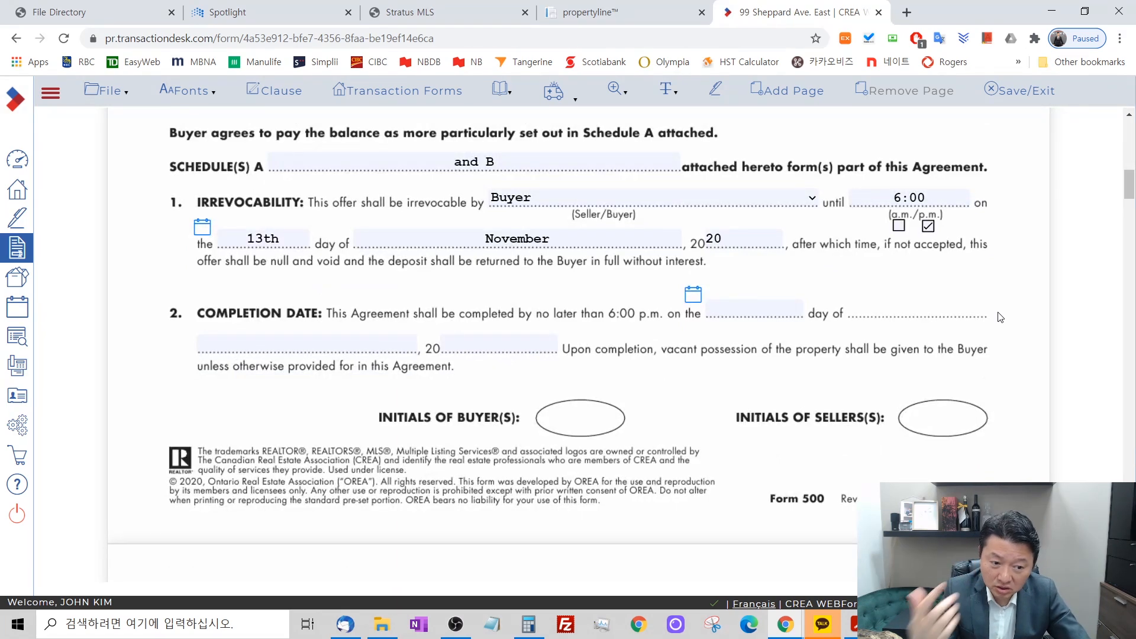
scroll(997, 318, up, 1)
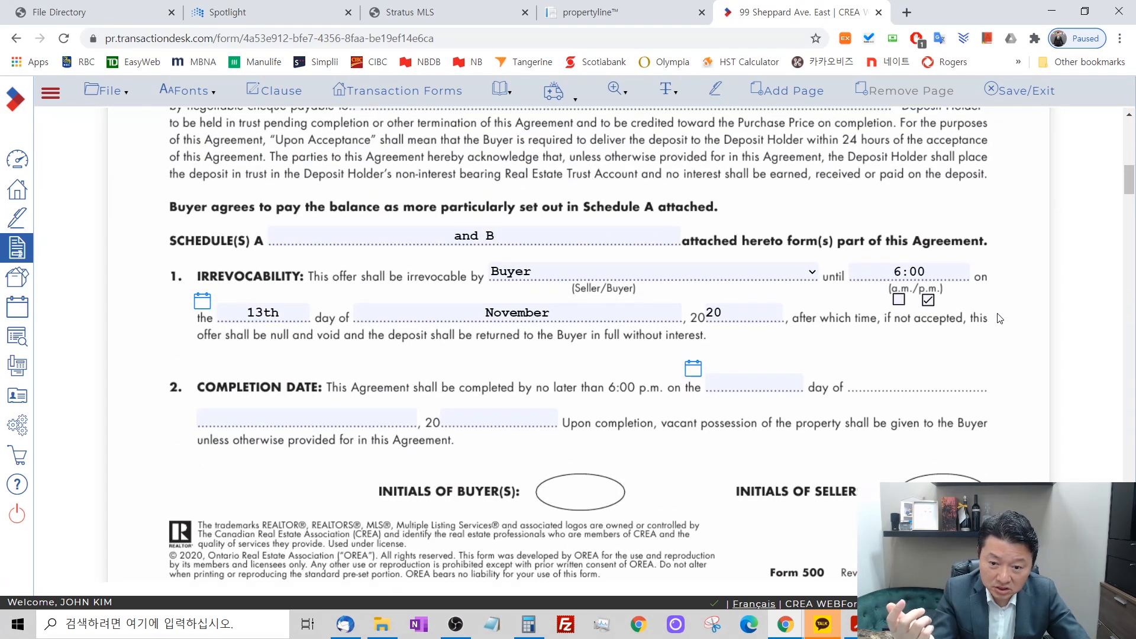
click(693, 369)
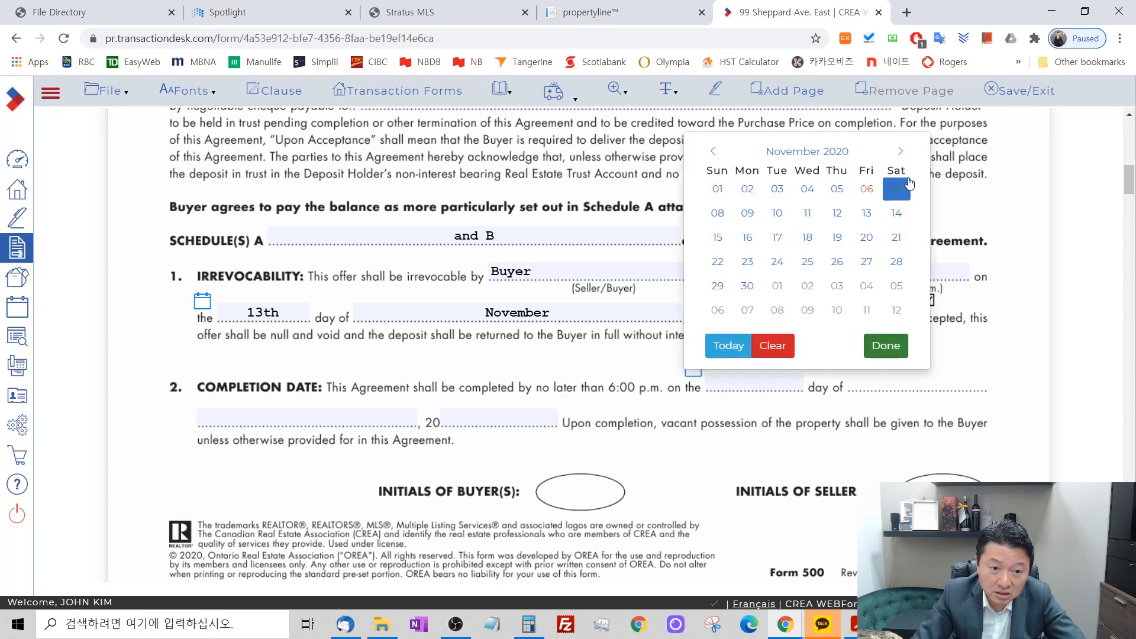
click(908, 154)
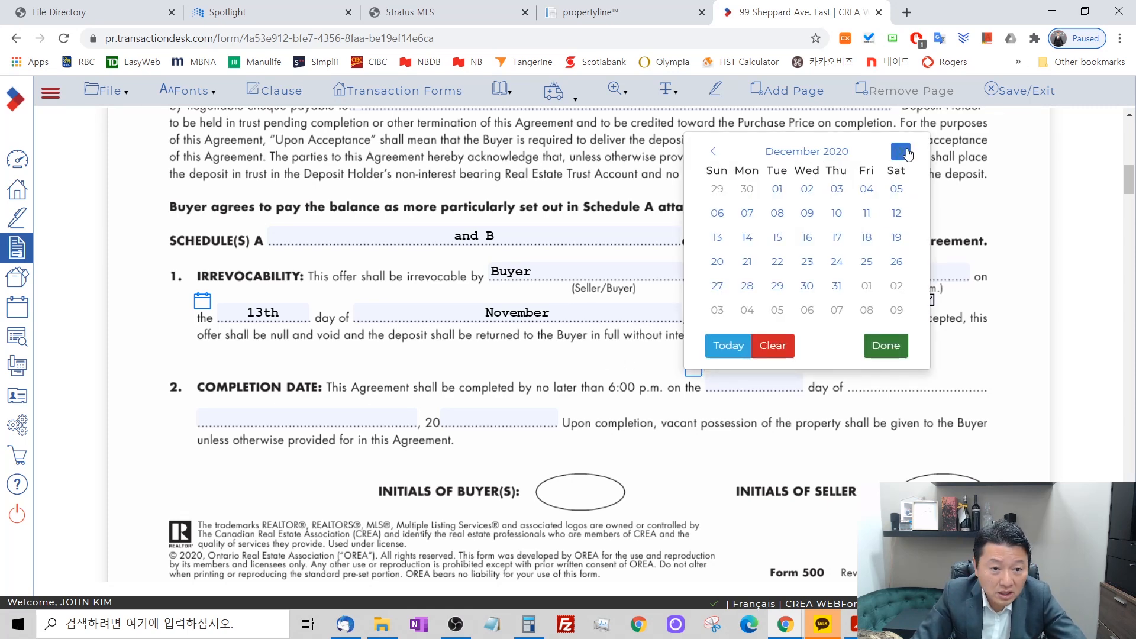
click(908, 154)
click(907, 153)
click(907, 153)
click(907, 153)
click(907, 153)
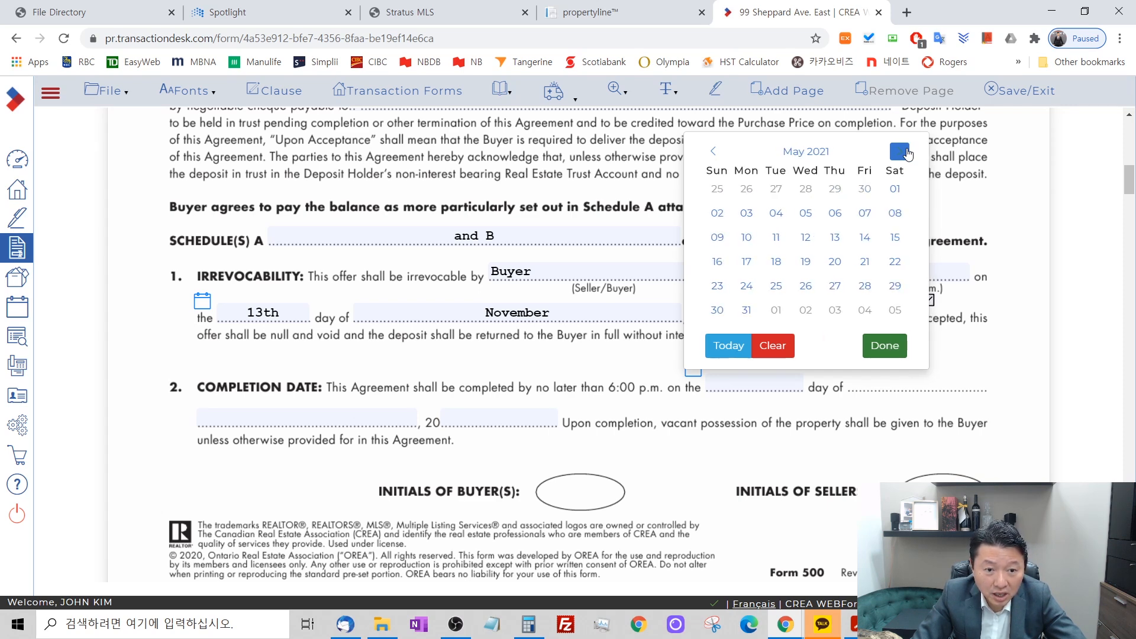
click(895, 189)
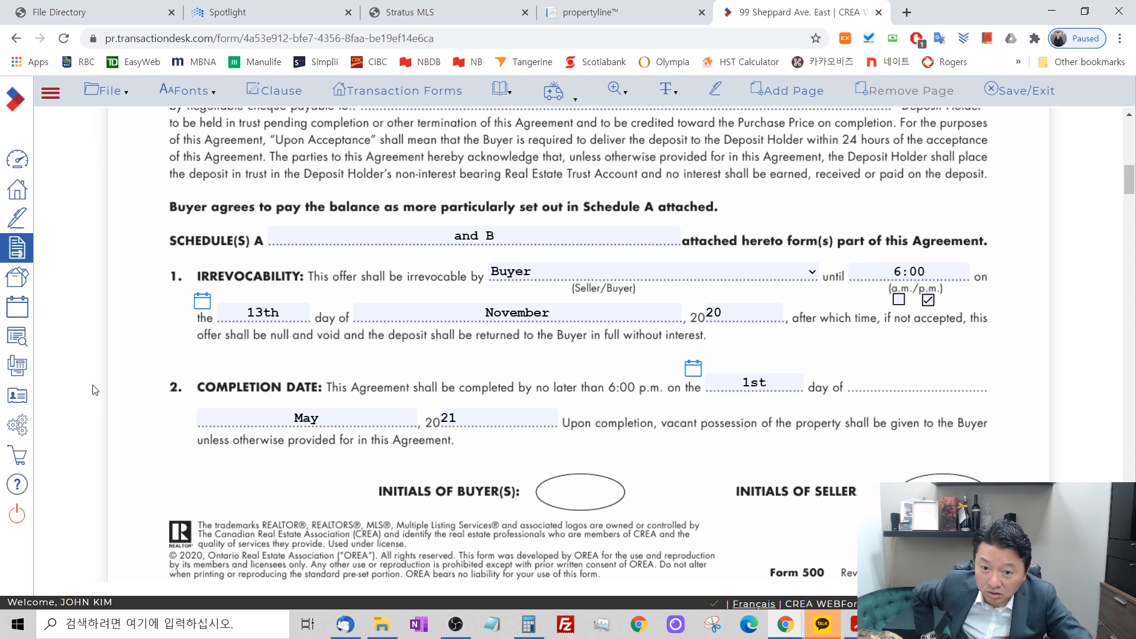
Review the first page of the Form 500, from the parties and property through the deposit, irrevocability and completion date clauses.
scroll(92, 387, down, 1)
scroll(93, 390, down, 2)
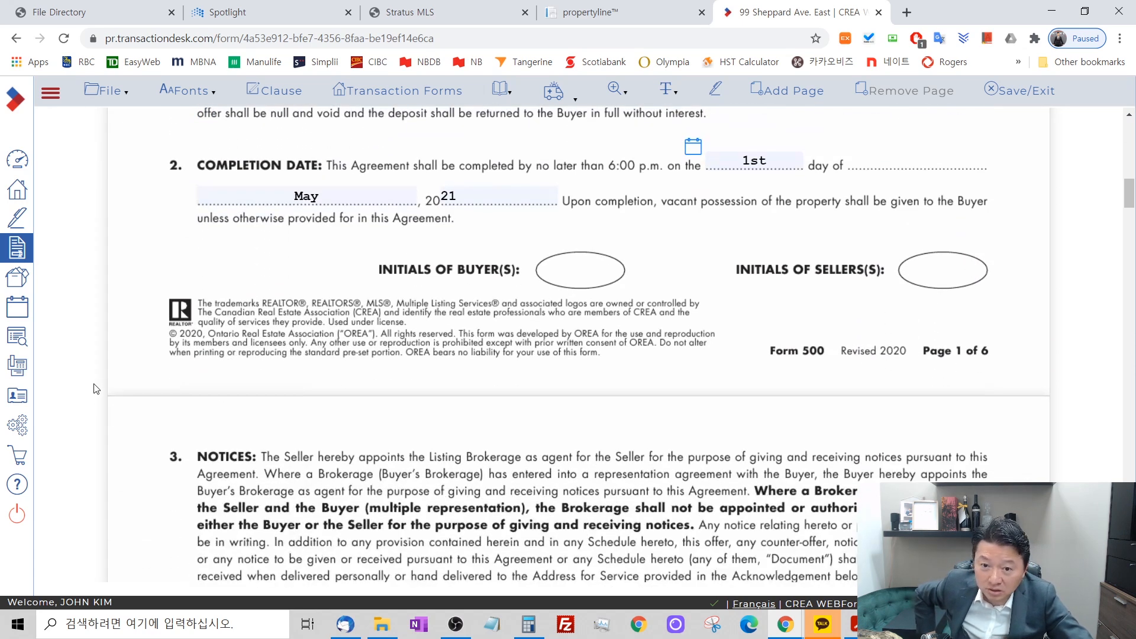
scroll(93, 390, up, 1)
scroll(938, 467, up, 8)
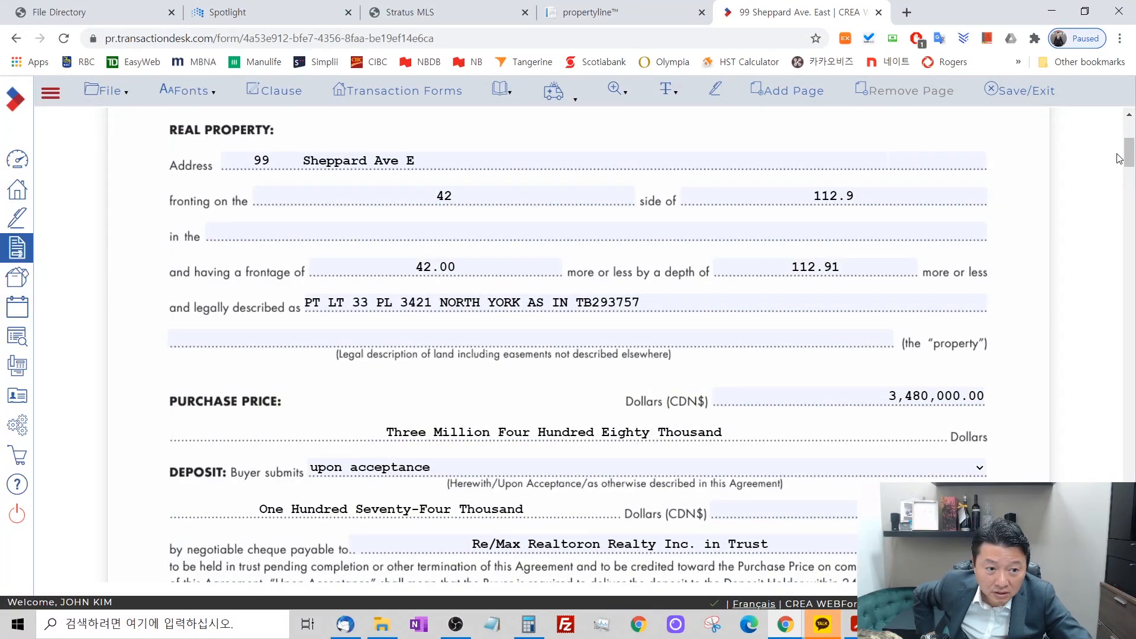
drag(1130, 154, 1133, 187)
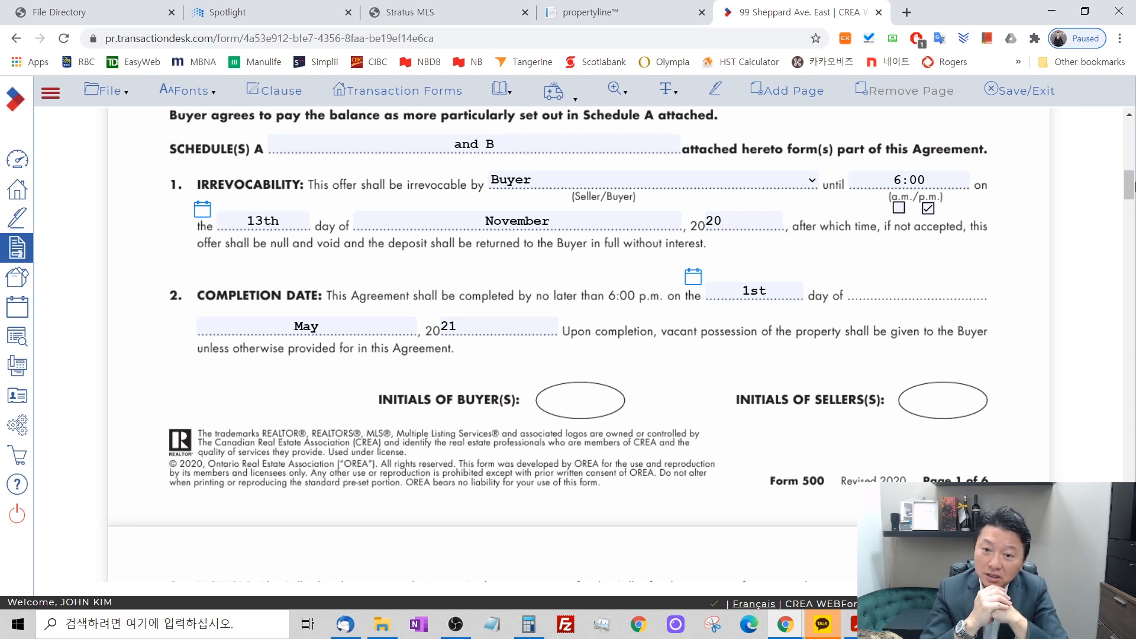
scroll(1117, 204, up, 10)
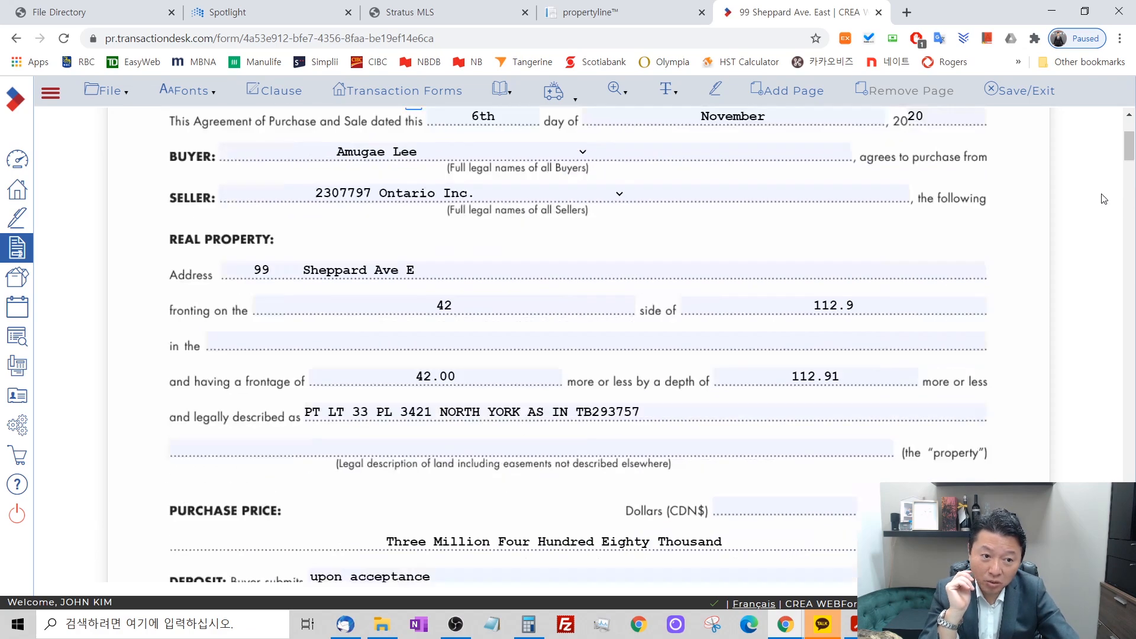
scroll(1089, 215, down, 10)
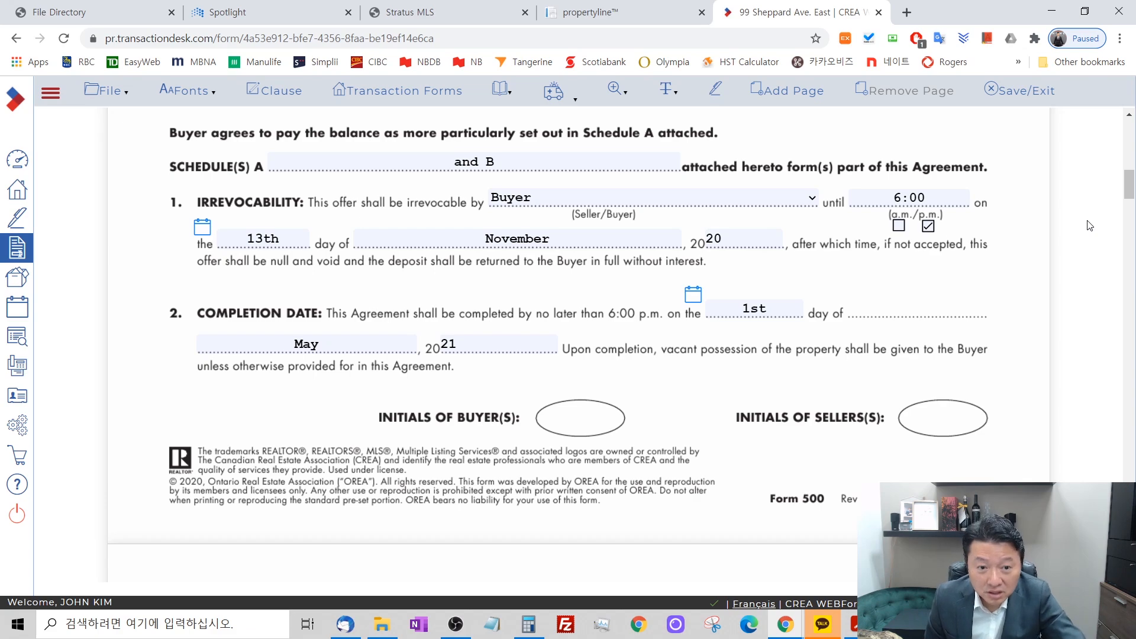
scroll(1090, 225, up, 8)
scroll(1089, 232, down, 3)
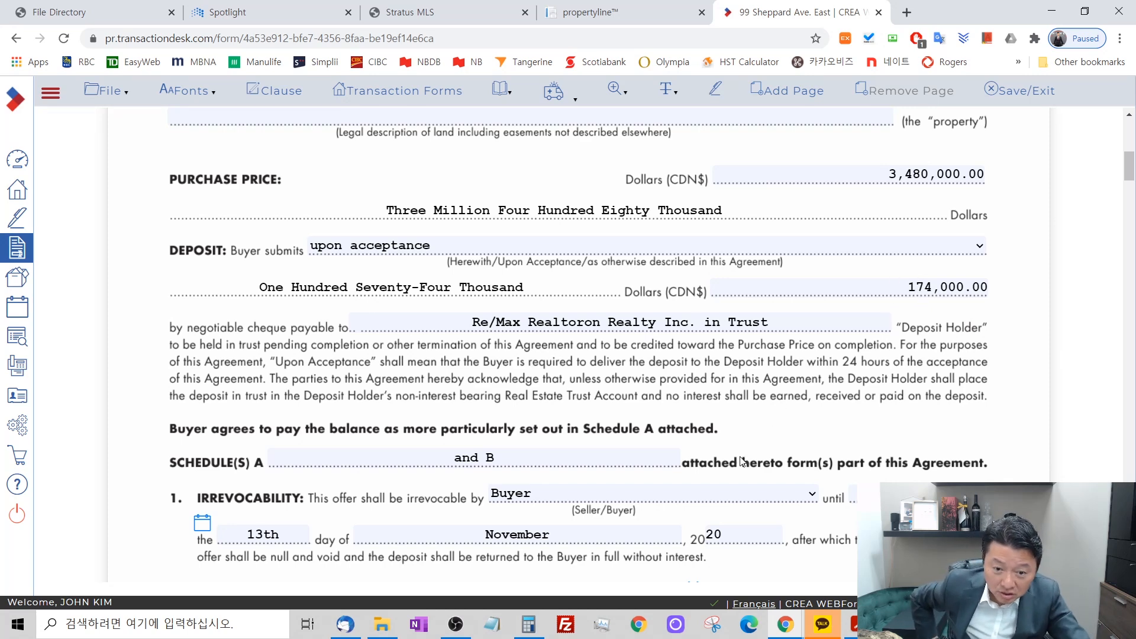
scroll(760, 438, down, 1)
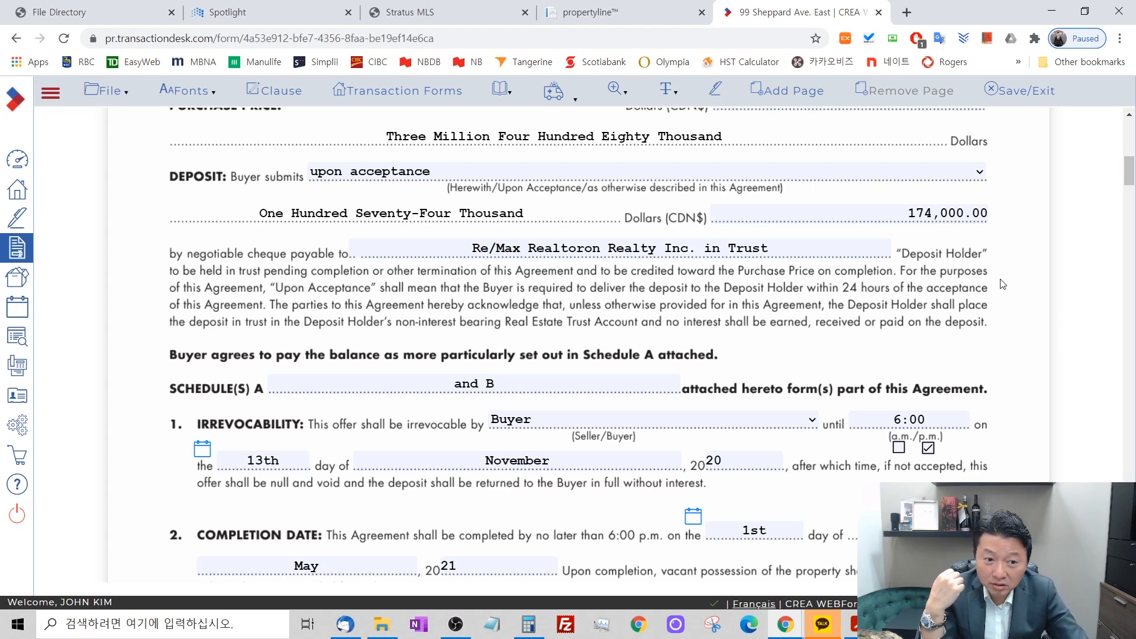
scroll(999, 286, down, 1)
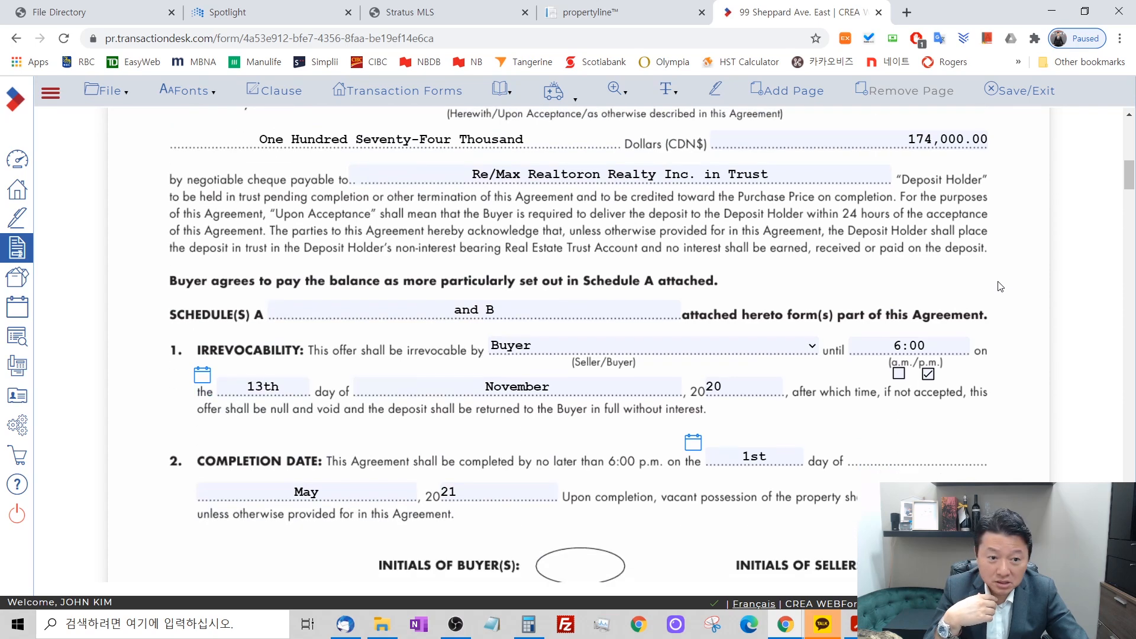
Examine the Notices clause on page 2, including the fax and email fields for document delivery, and the Chattels Included section.
scroll(998, 298, down, 9)
scroll(997, 303, down, 8)
scroll(999, 302, up, 11)
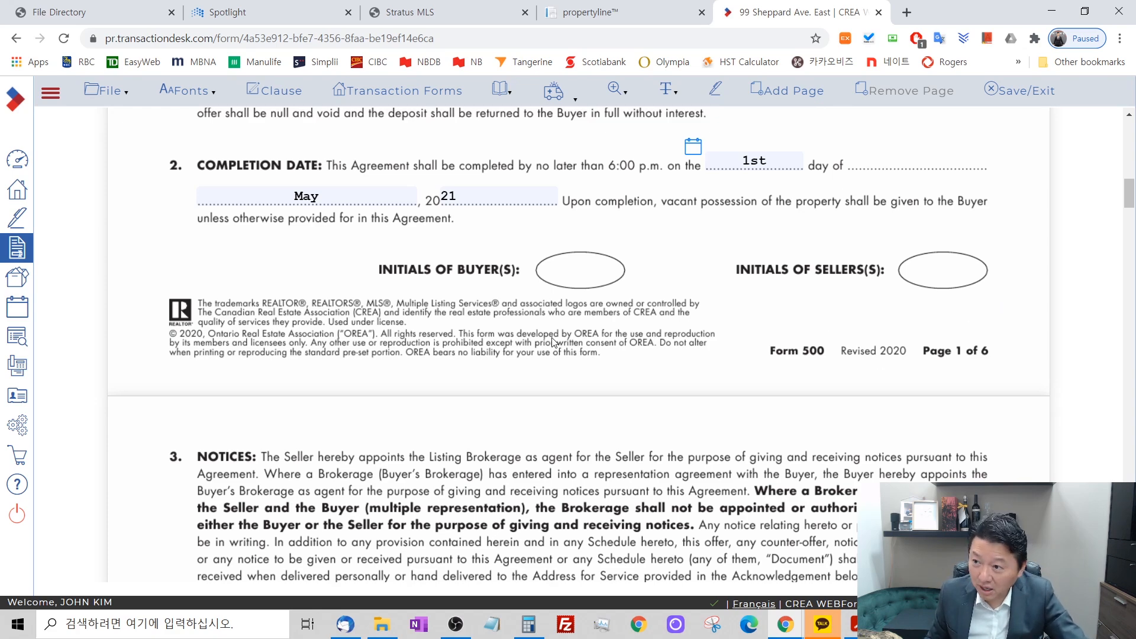
scroll(514, 272, down, 1)
scroll(513, 270, down, 6)
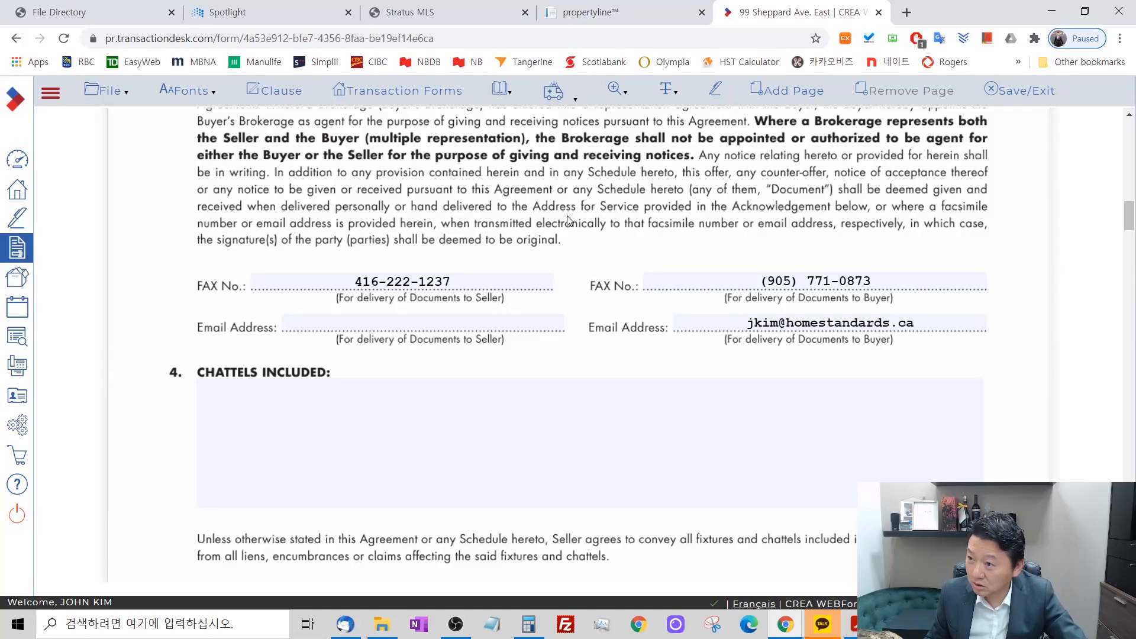
scroll(567, 222, up, 4)
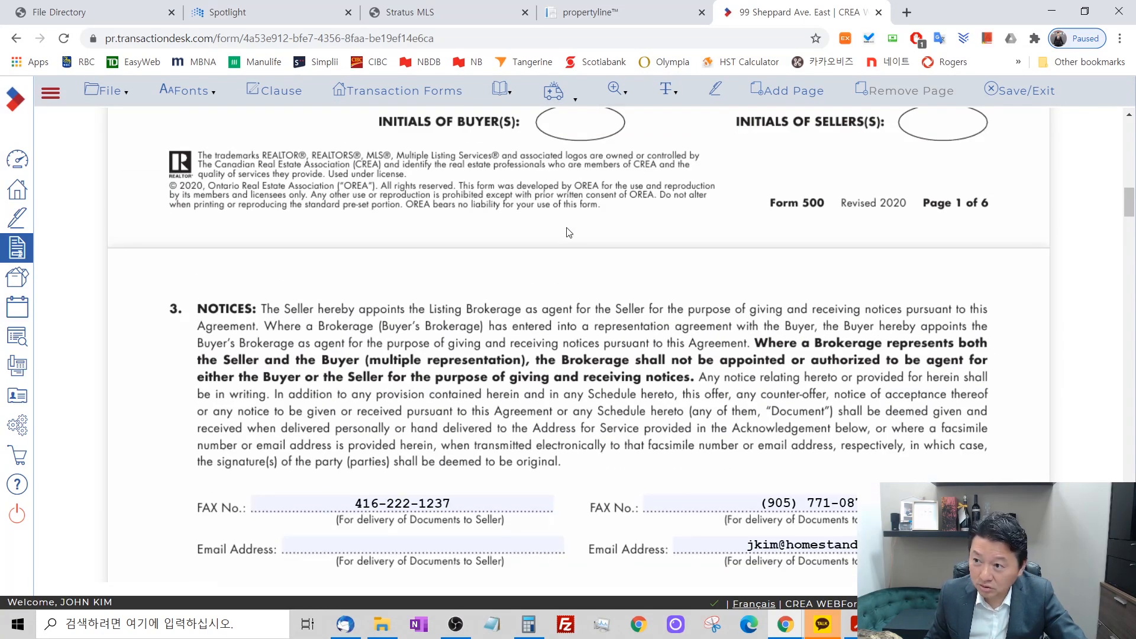
scroll(568, 232, down, 4)
scroll(565, 232, up, 5)
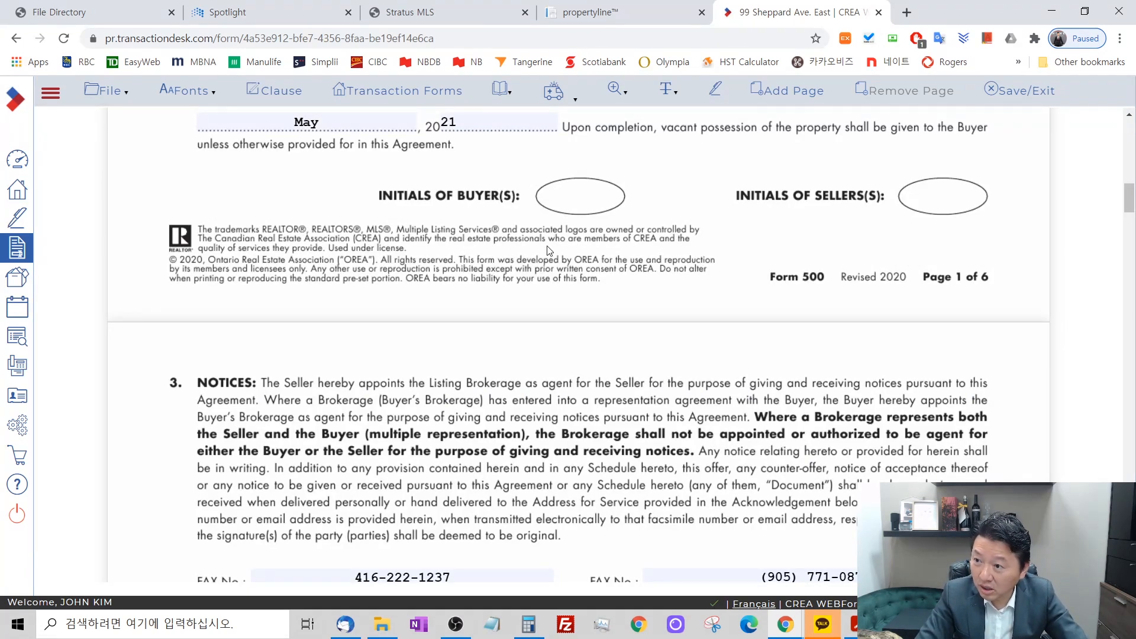
scroll(550, 251, down, 4)
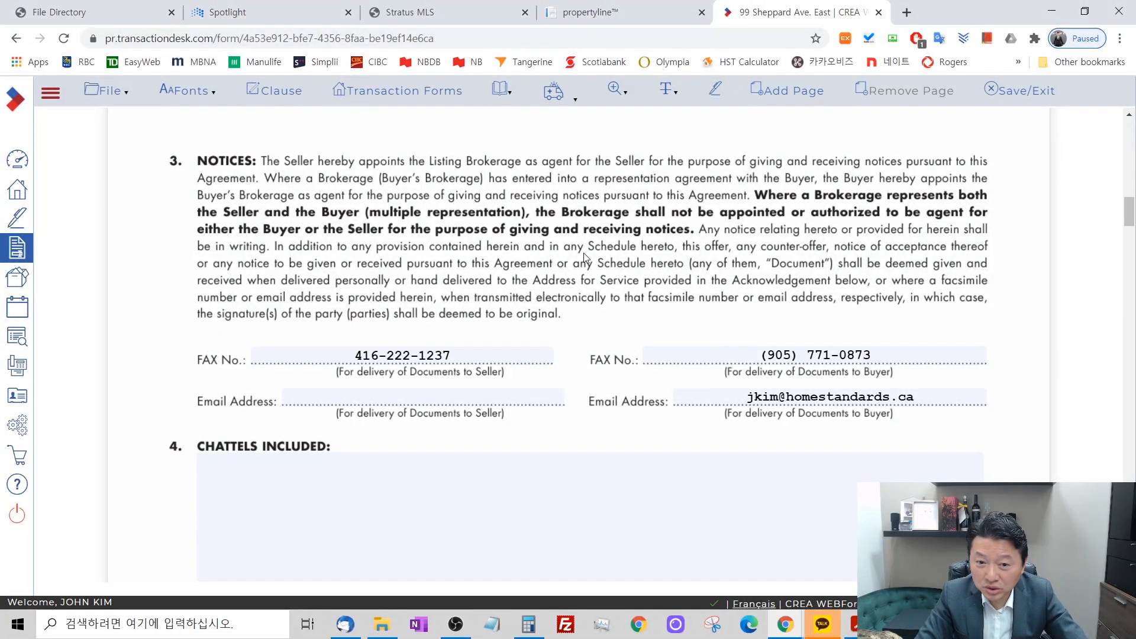
scroll(583, 254, down, 1)
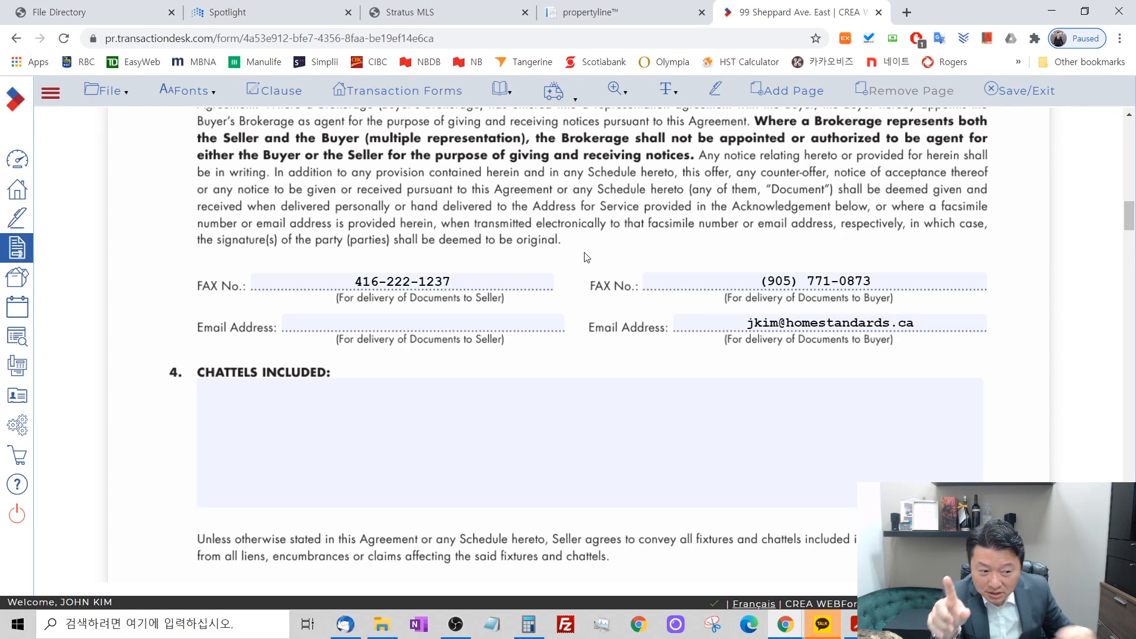
Recheck the agreement's buyer, seller and property details, then its irrevocability and completion terms.
scroll(603, 309, up, 20)
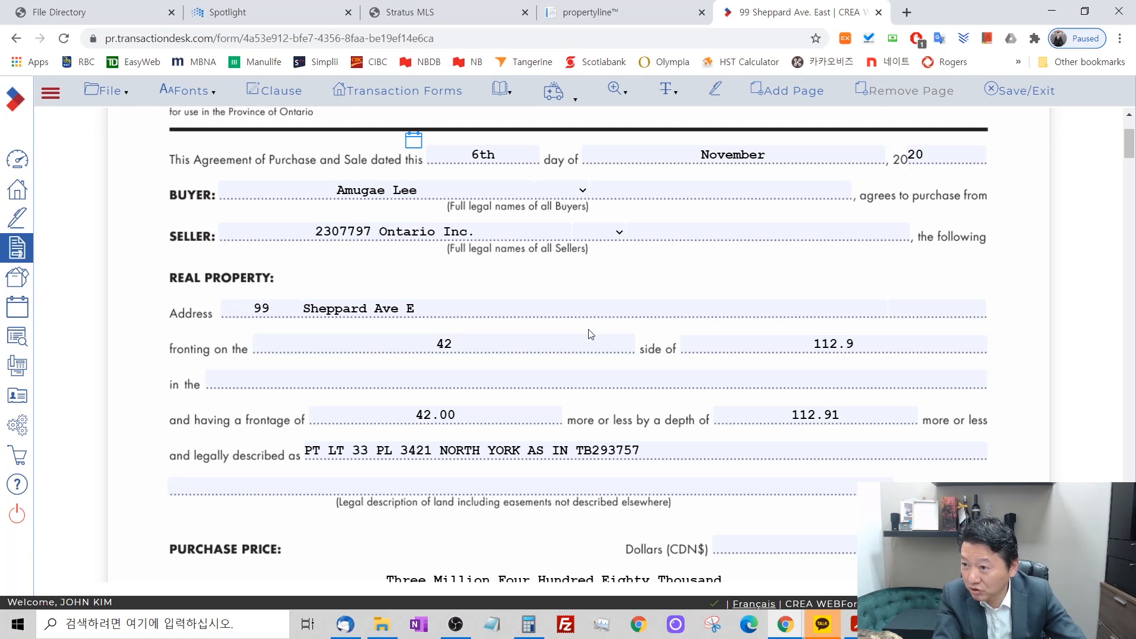
scroll(589, 334, down, 1)
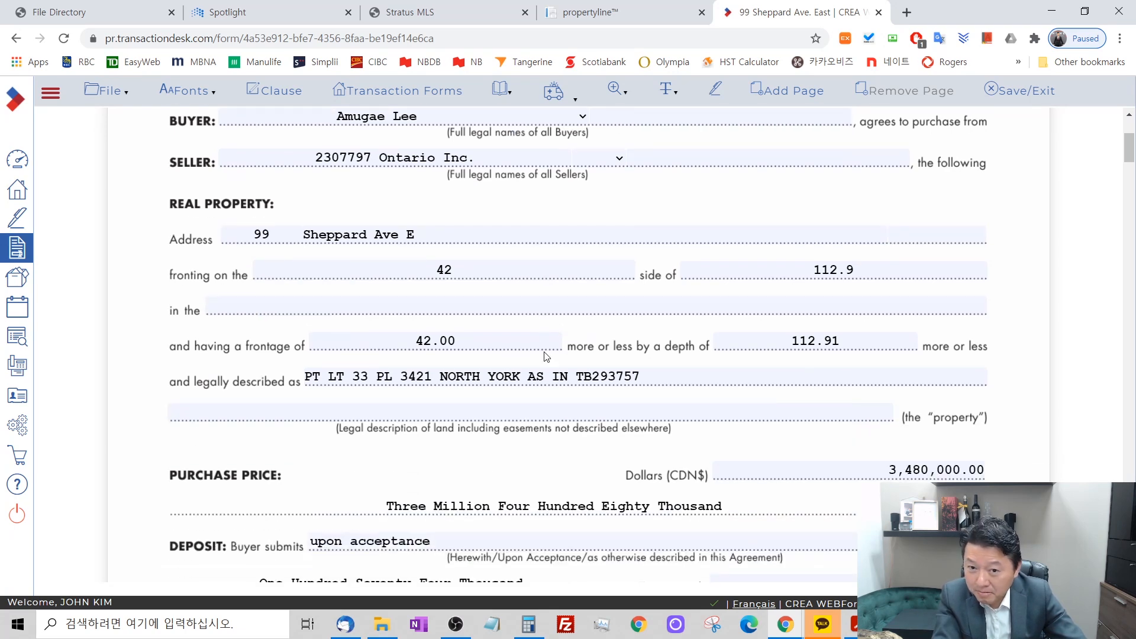
scroll(546, 357, up, 1)
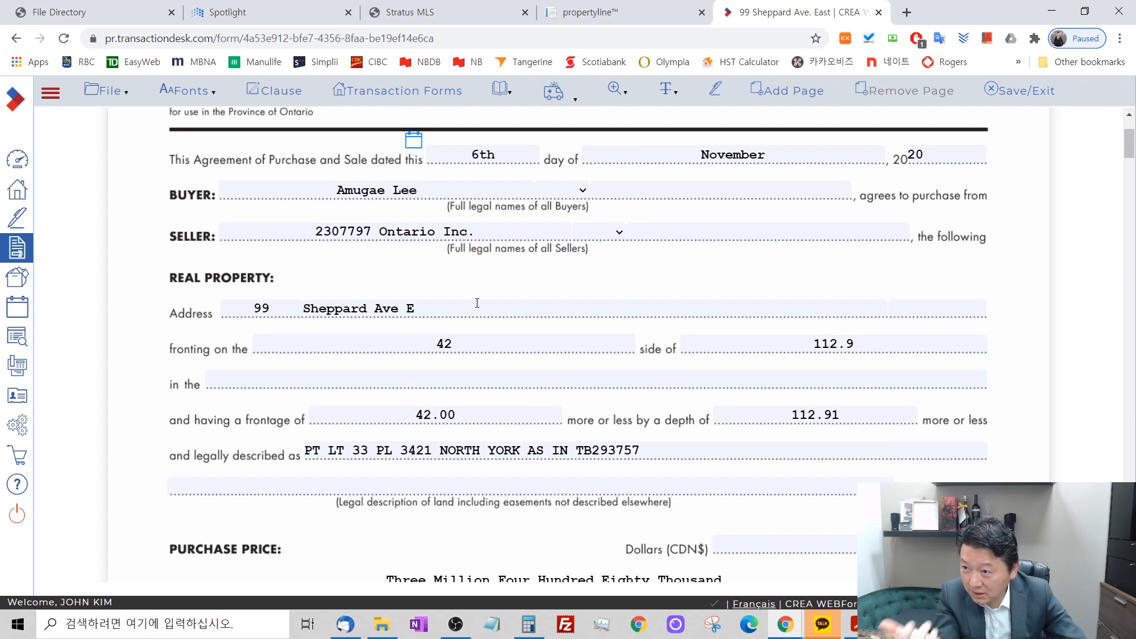
drag(315, 231, 478, 234)
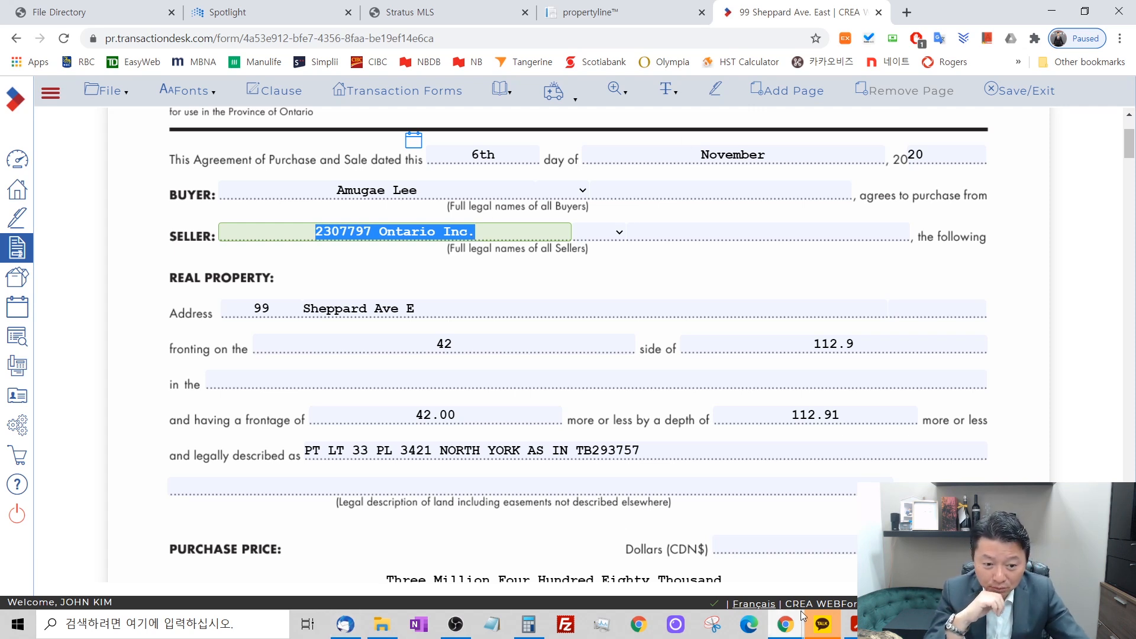
mouse_move(796, 624)
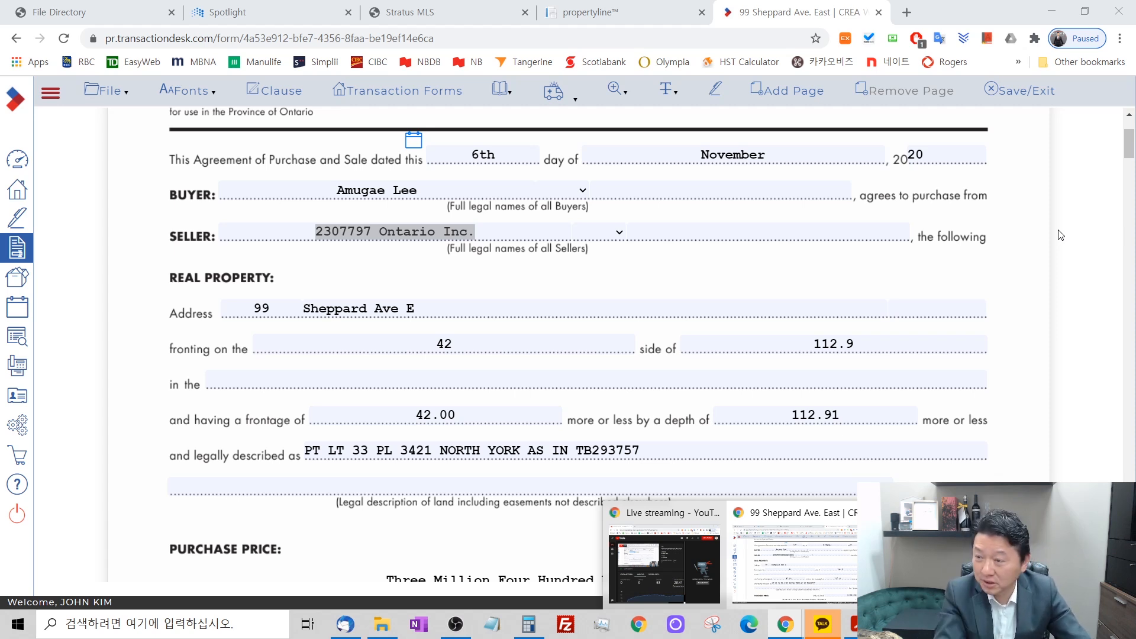
click(1057, 188)
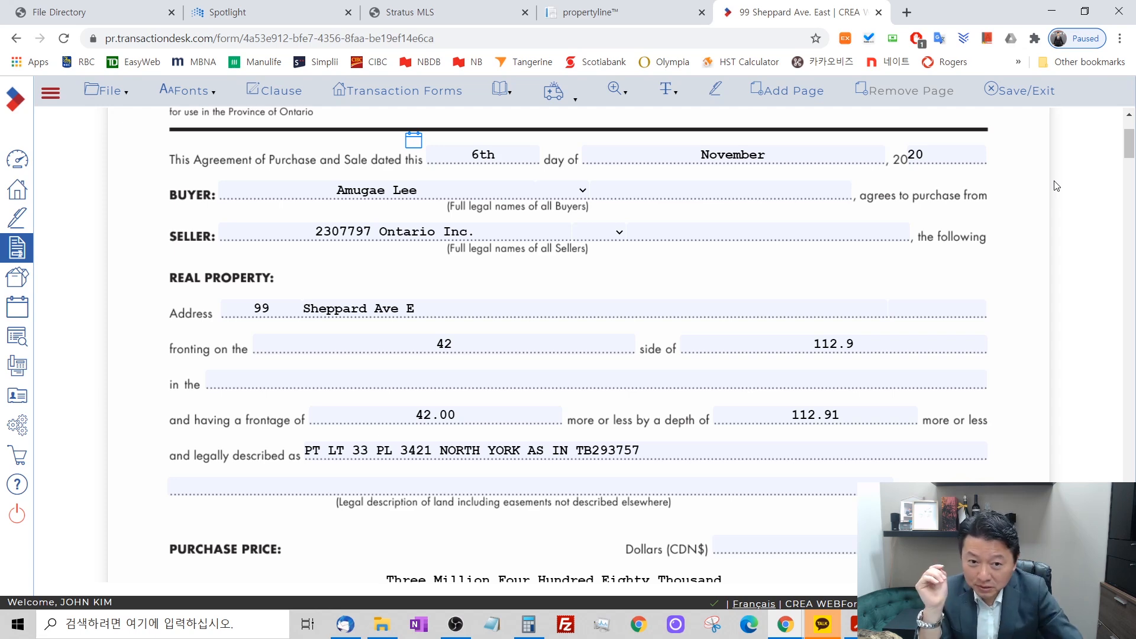
scroll(1053, 186, up, 3)
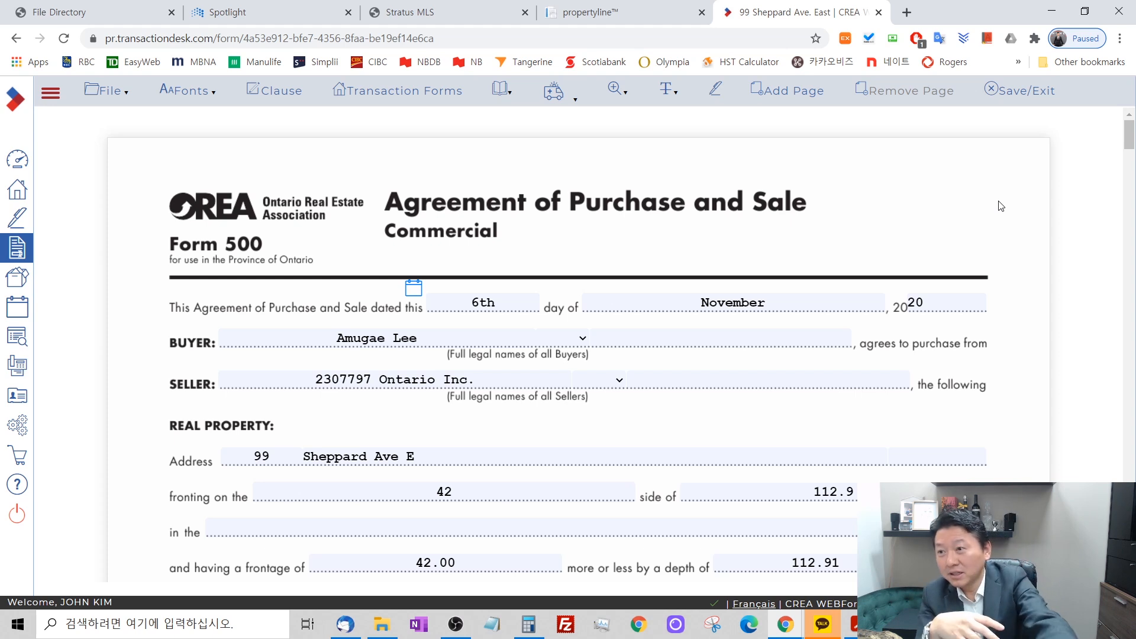
scroll(889, 229, down, 15)
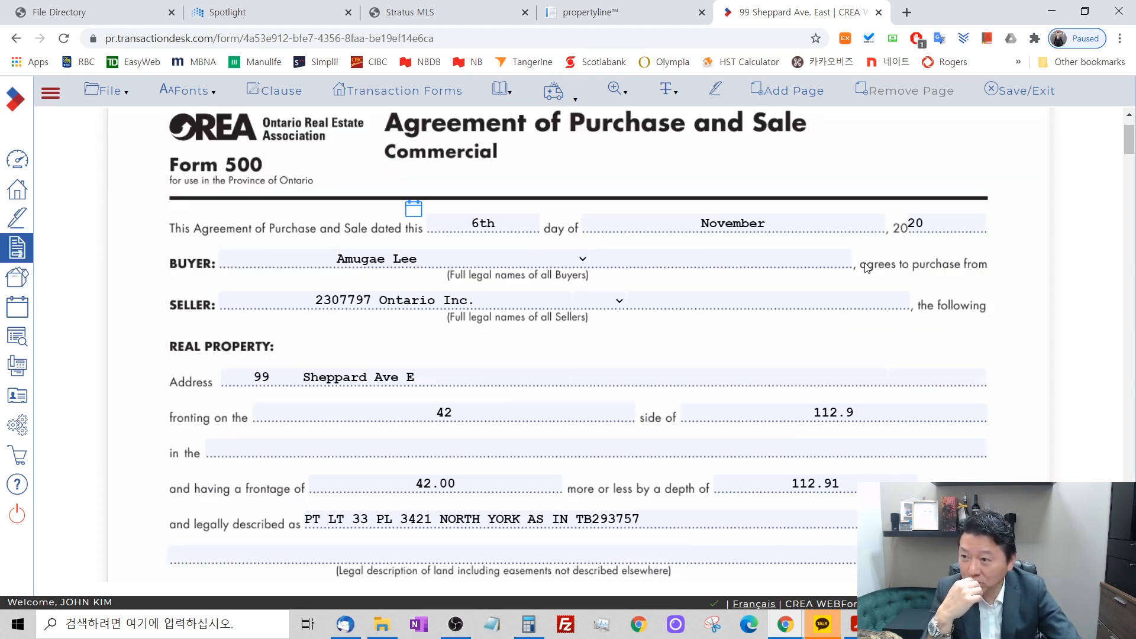
scroll(838, 396, down, 1)
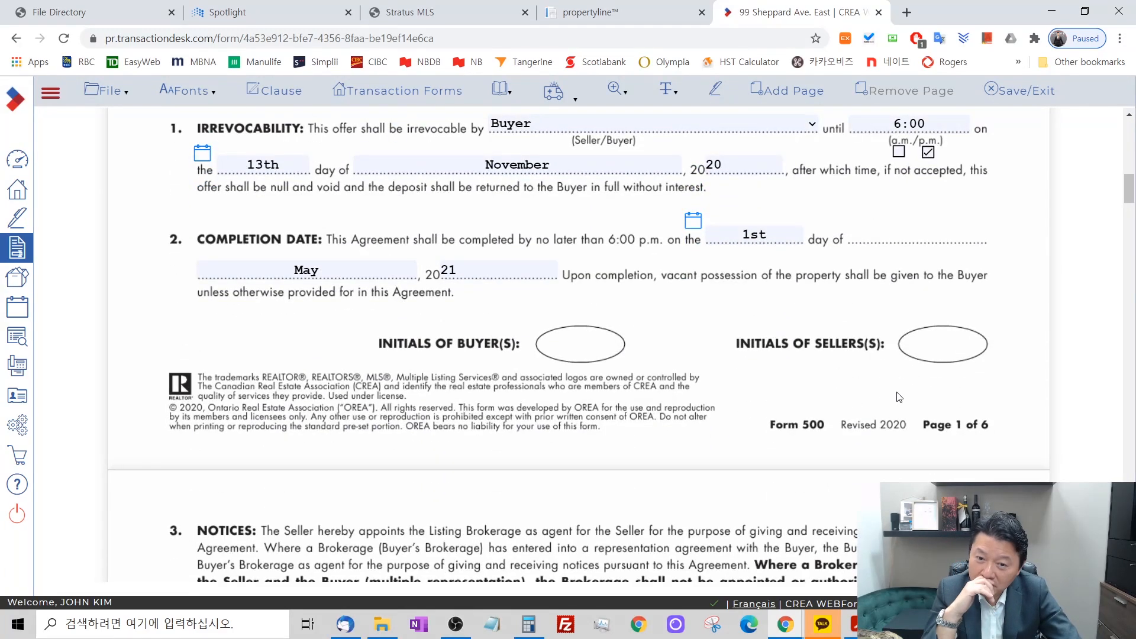
scroll(896, 398, up, 1)
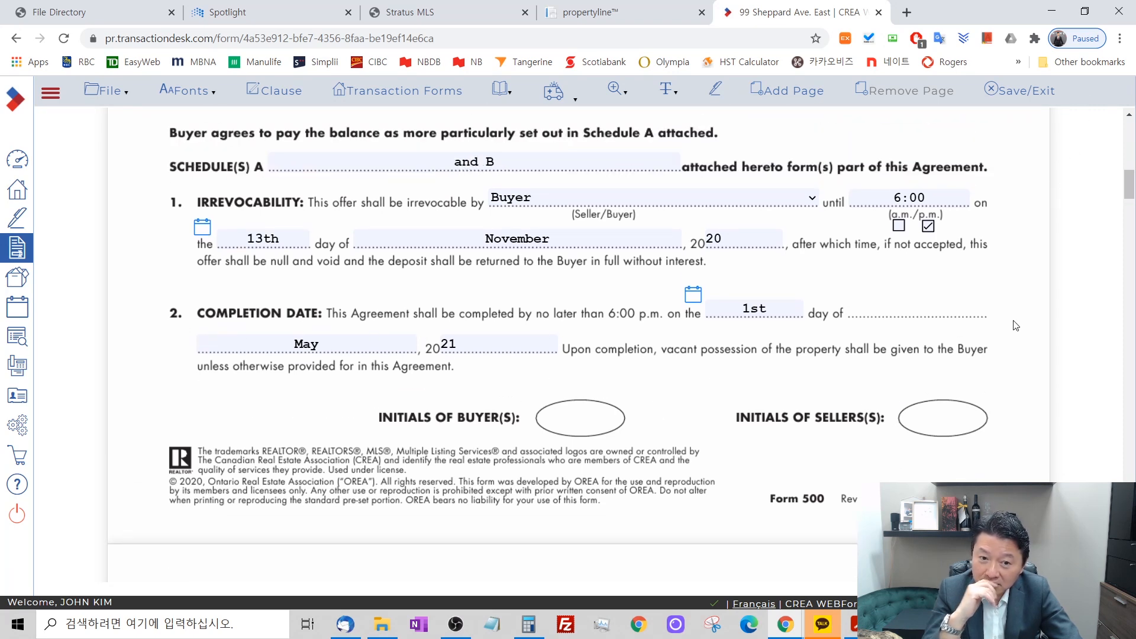
Look over the property details on page 1 again, followed by the Notices clause on page 2.
scroll(1014, 308, up, 10)
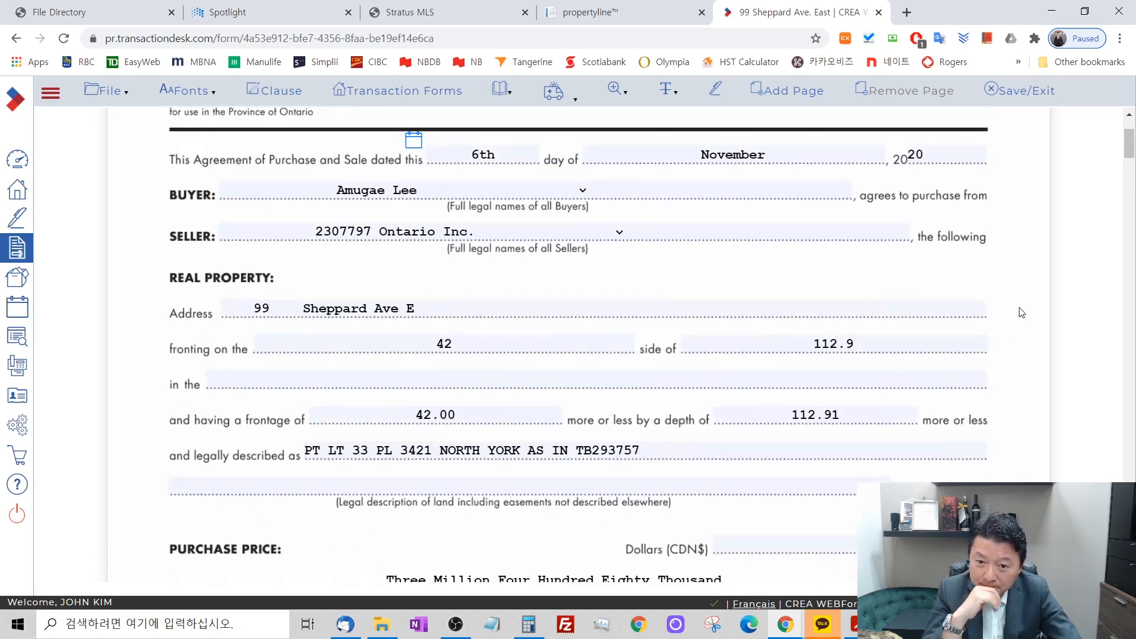
scroll(1021, 313, down, 10)
scroll(1021, 313, down, 7)
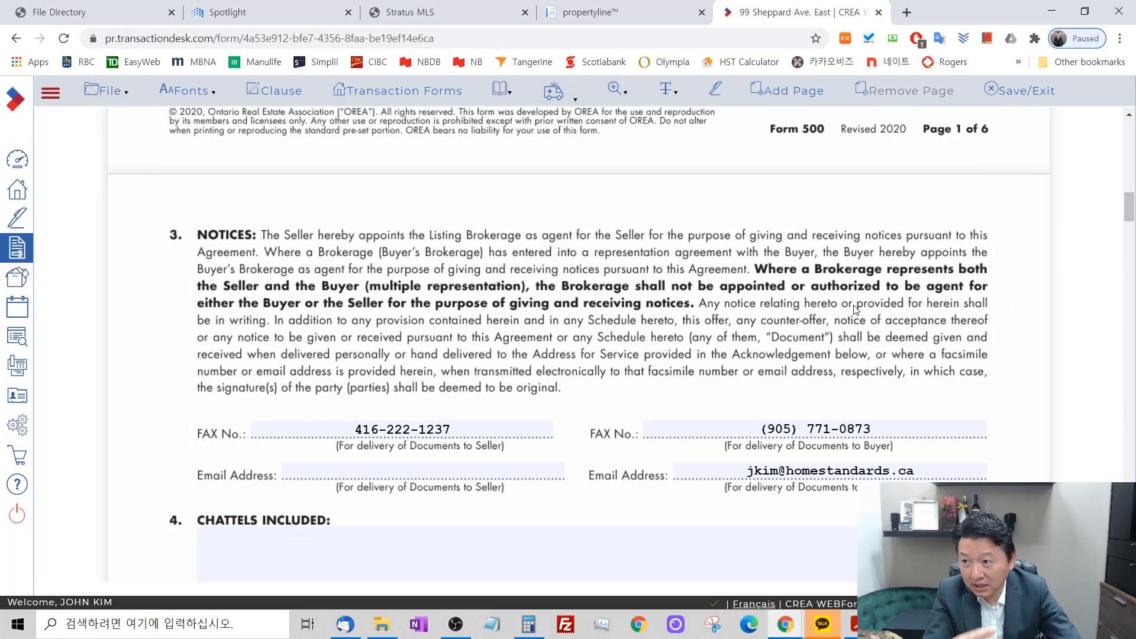
click(906, 12)
click(722, 39)
text(ho)
key(Return)
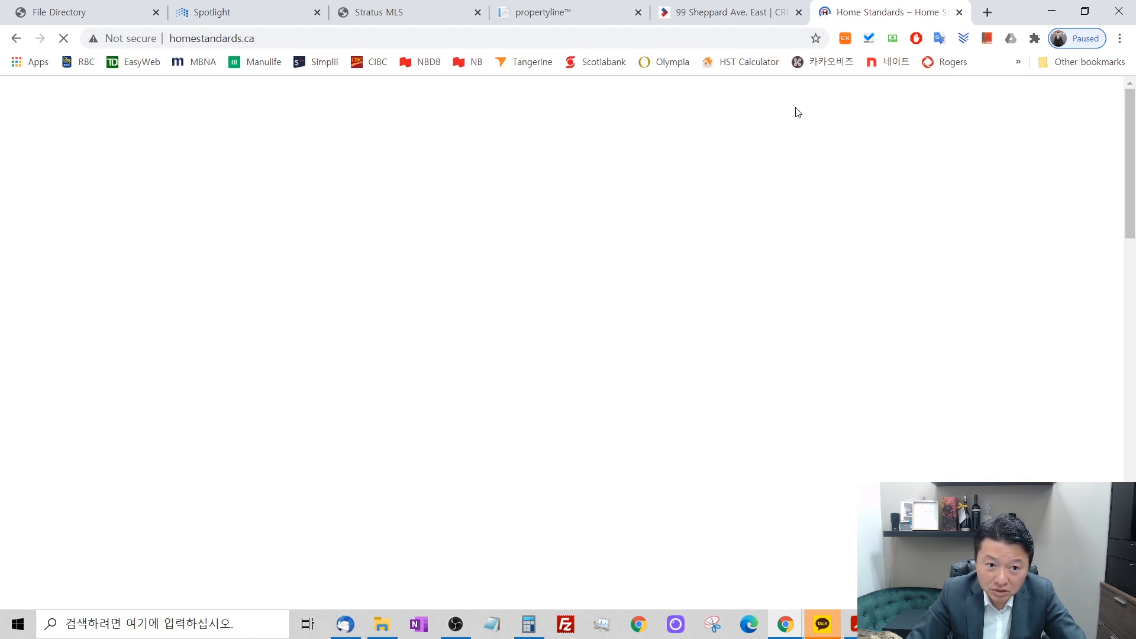
click(307, 42)
click(307, 42)
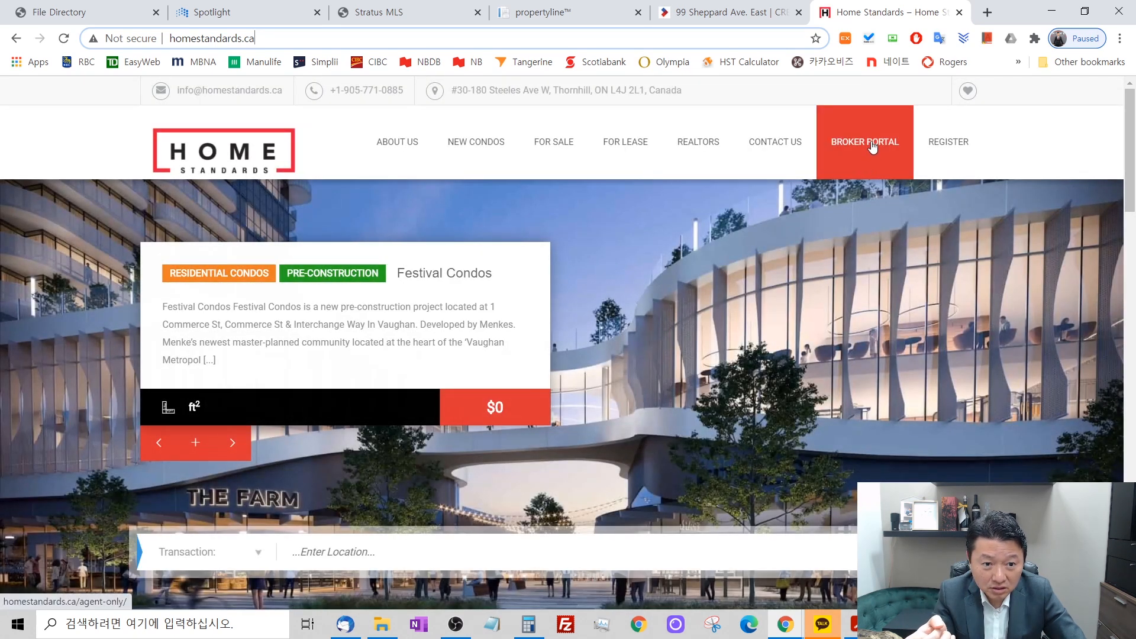
click(871, 146)
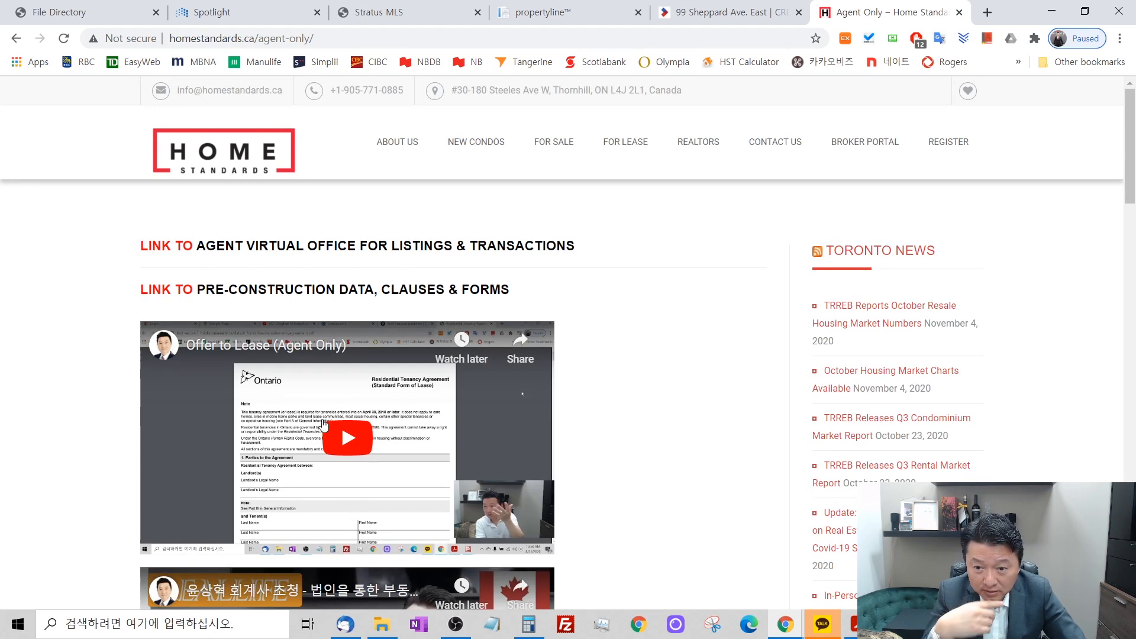
scroll(320, 402, down, 3)
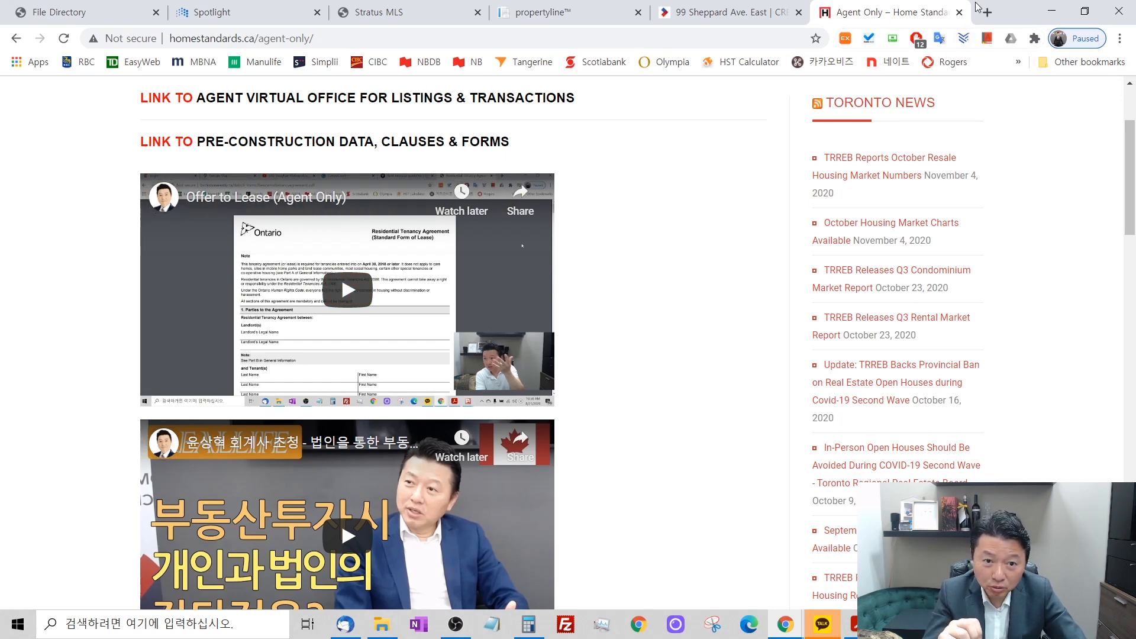
click(733, 7)
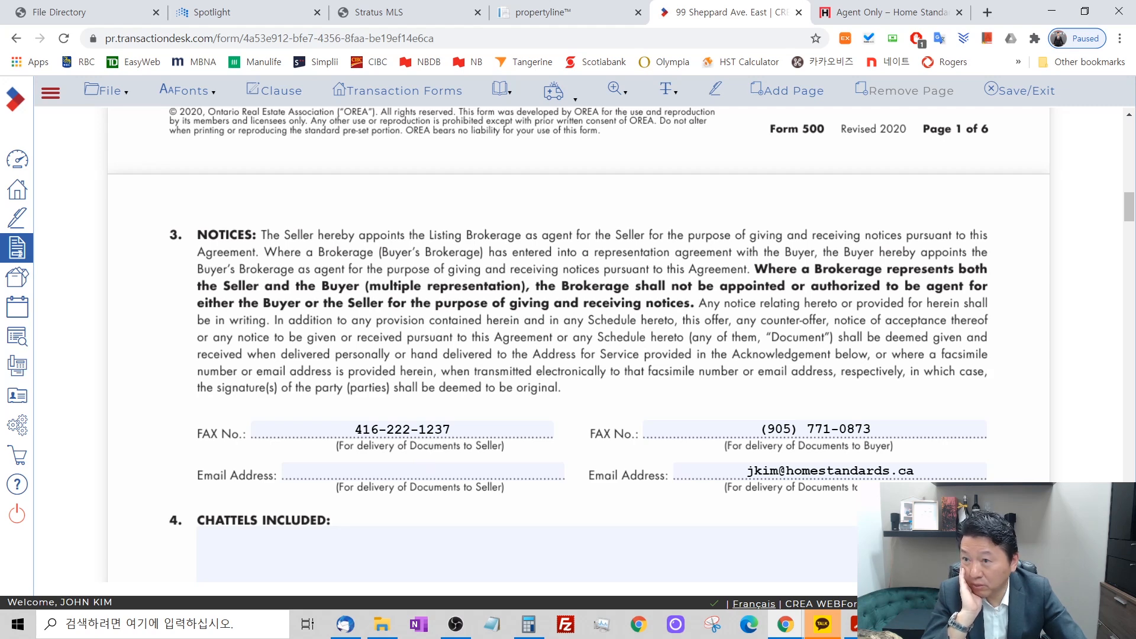
click(378, 13)
scroll(419, 498, down, 5)
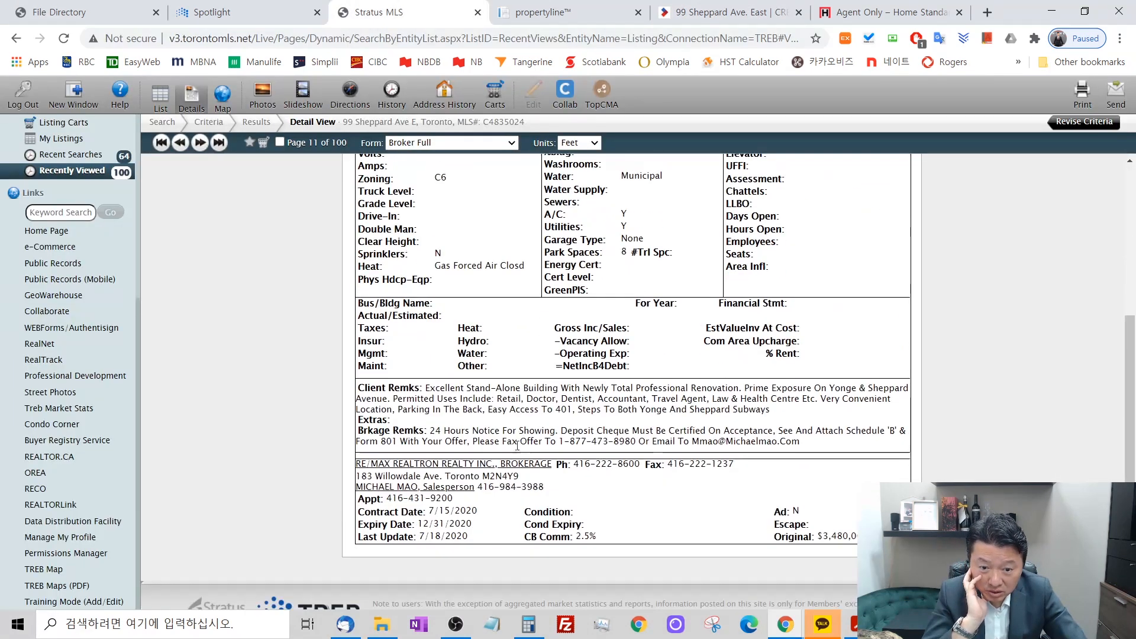
click(409, 487)
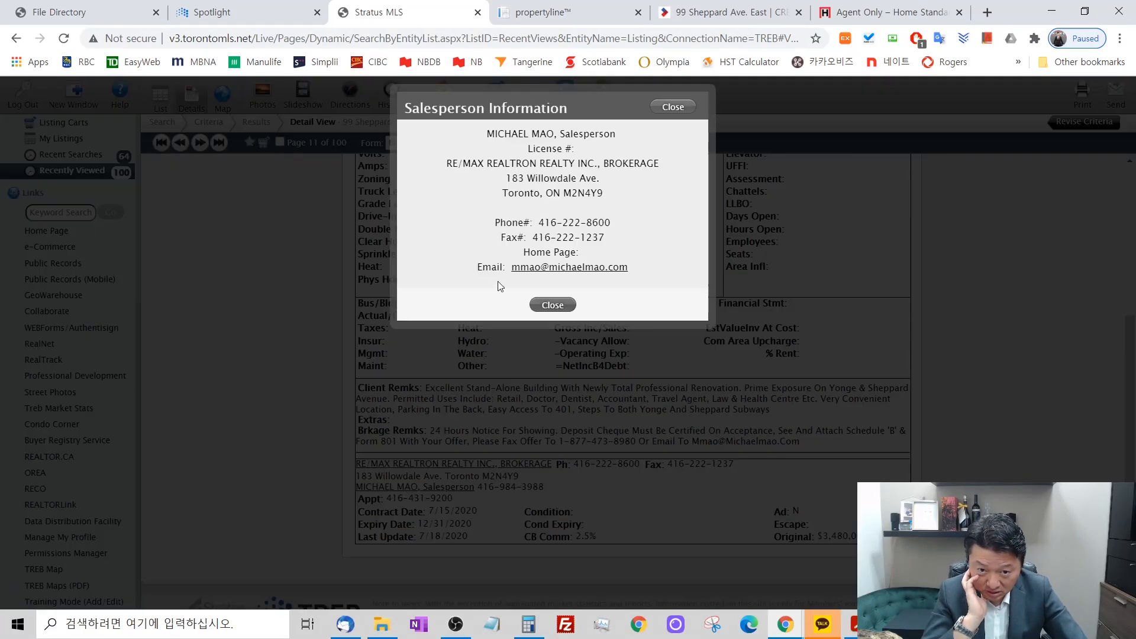
right_click(532, 270)
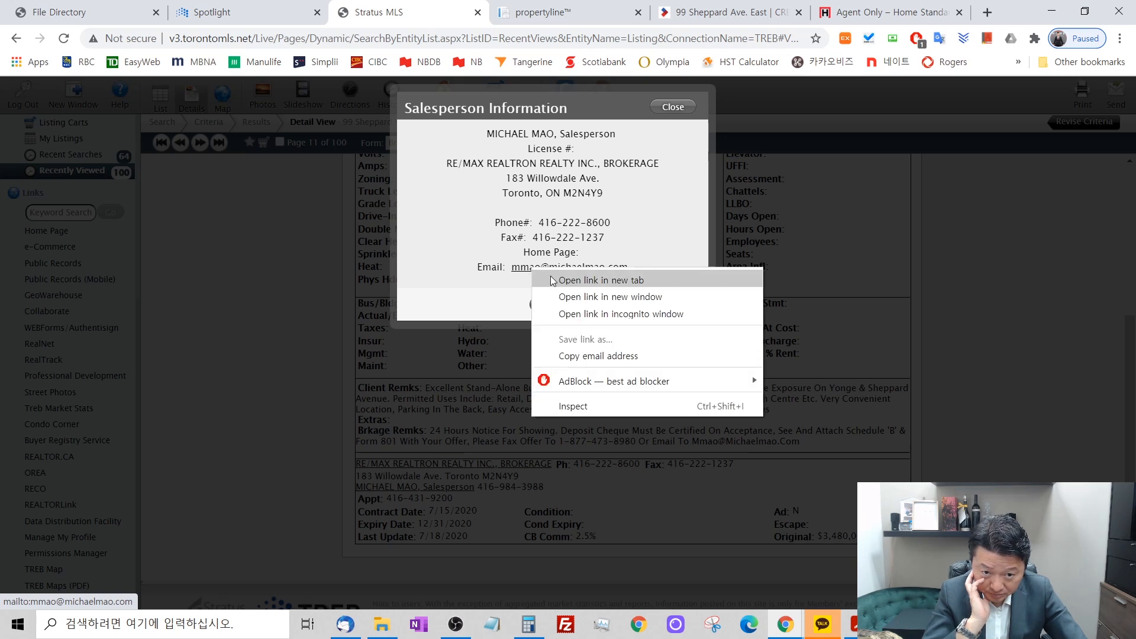
click(587, 356)
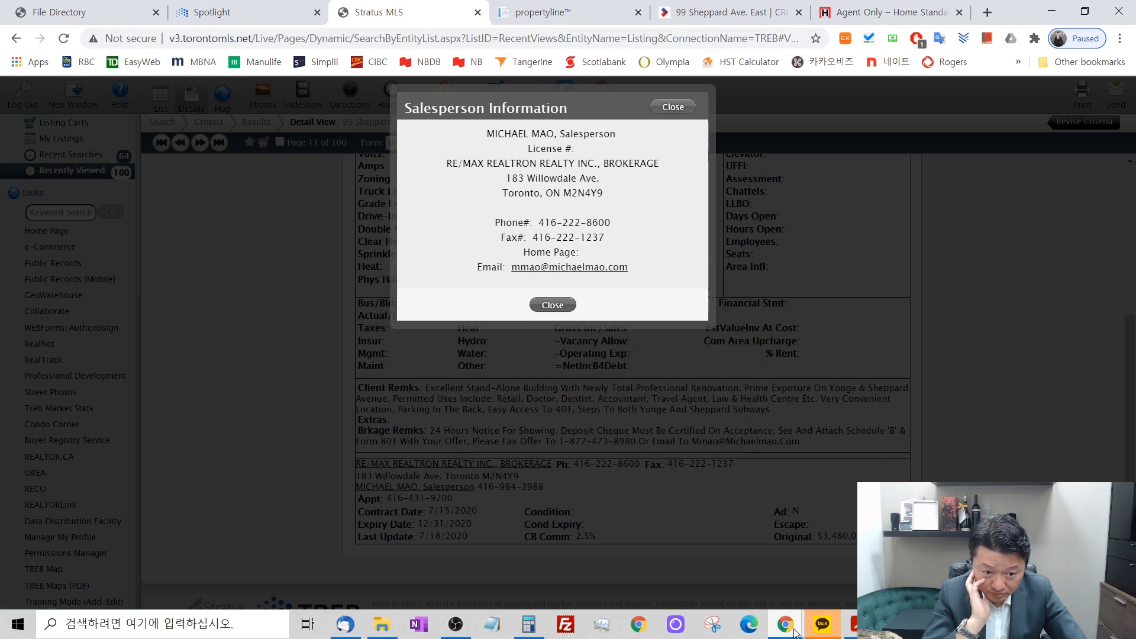
click(553, 304)
Paste the listing salesperson's email into the agreement's email address field for delivery of documents to the Seller.
click(728, 12)
click(416, 471)
right_click(416, 470)
click(464, 342)
click(1054, 327)
scroll(1004, 395, down, 5)
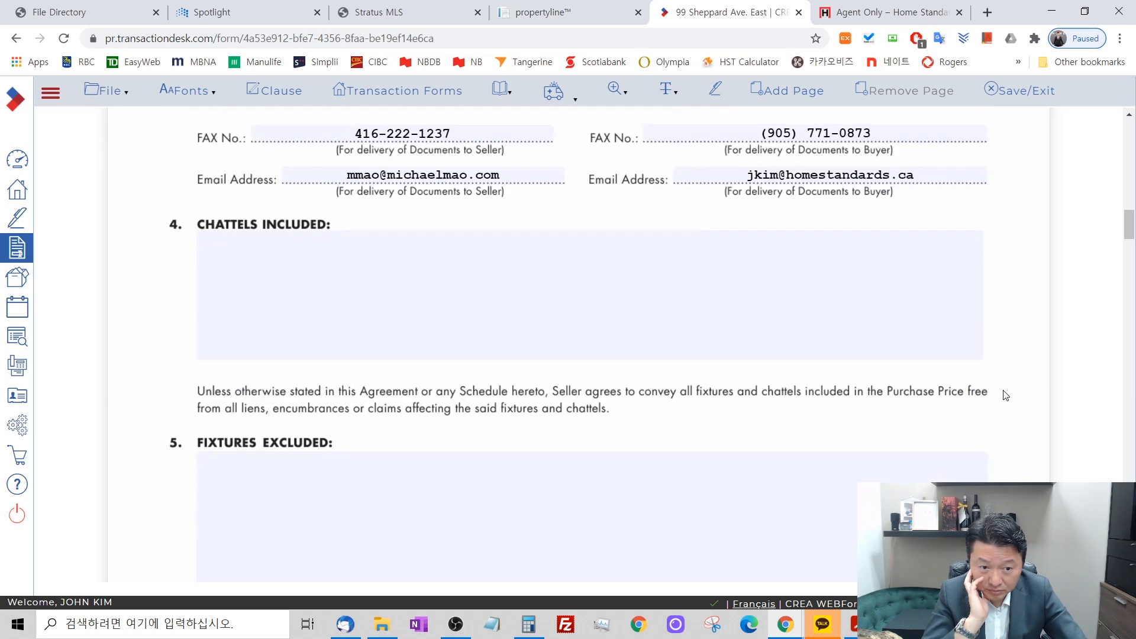
scroll(1004, 395, up, 3)
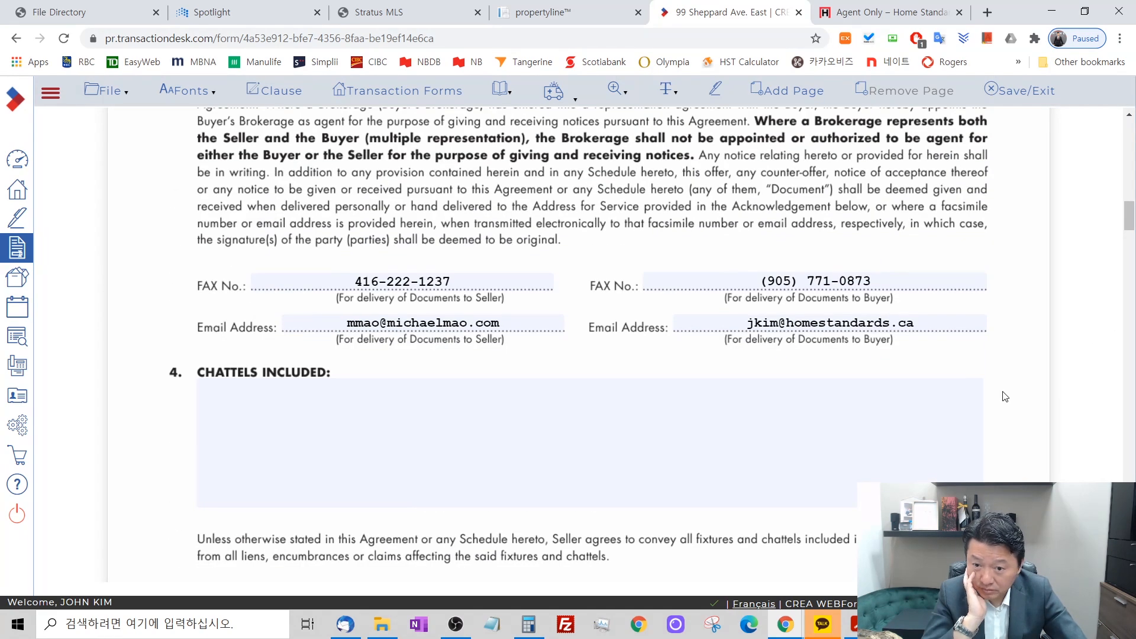
Enter "Fridge, 5 Tables" in the Chattels Included section.
click(312, 406)
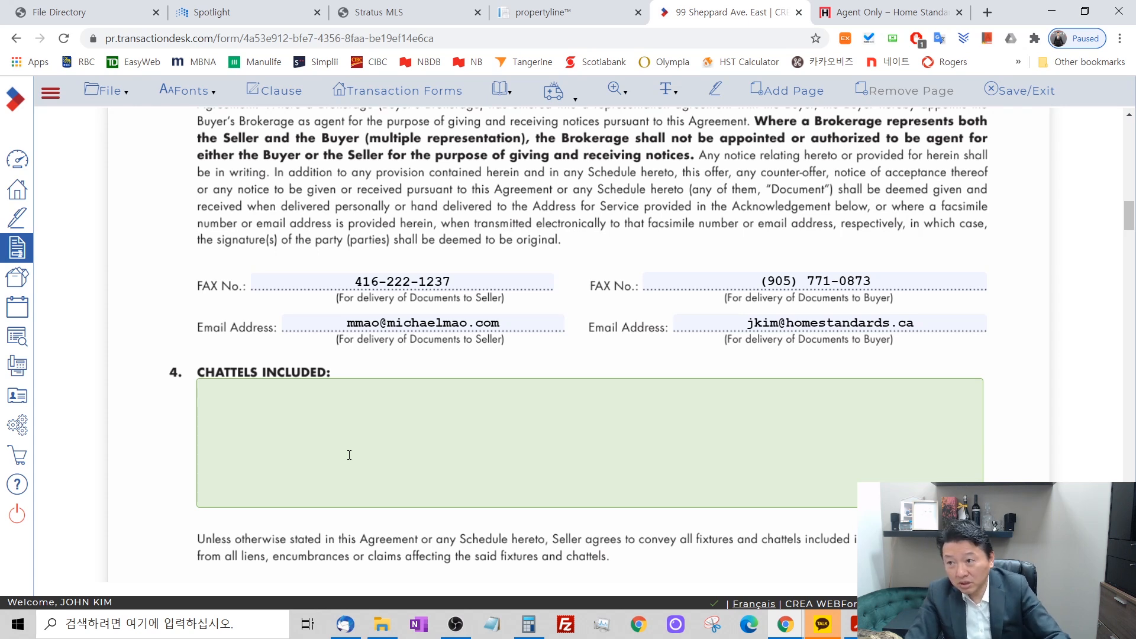
text(F)
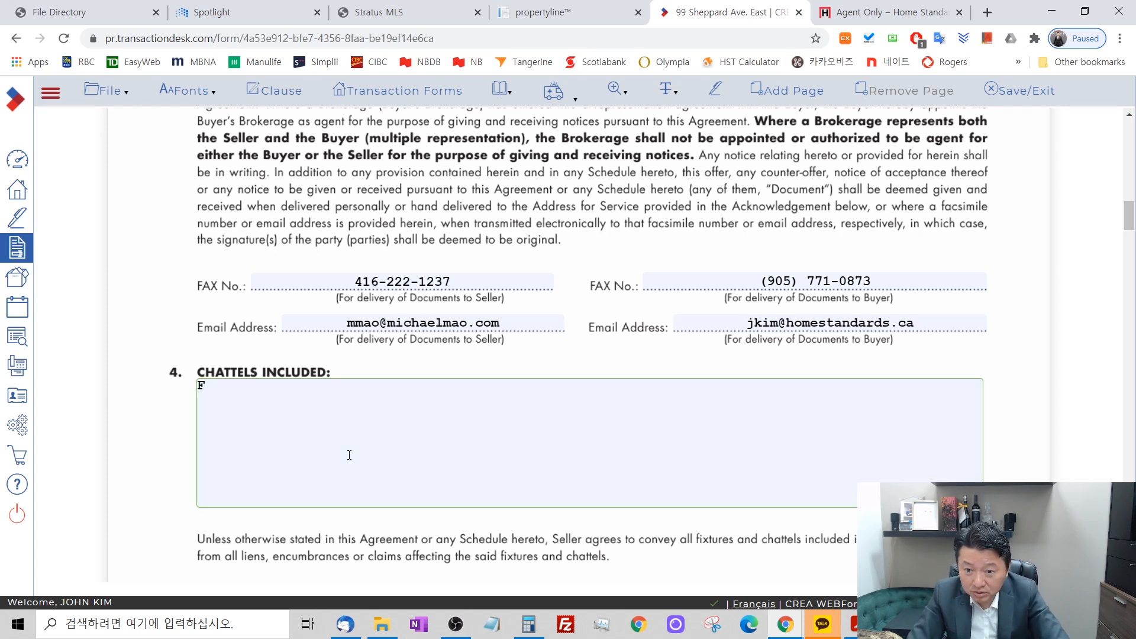
text(ridge)
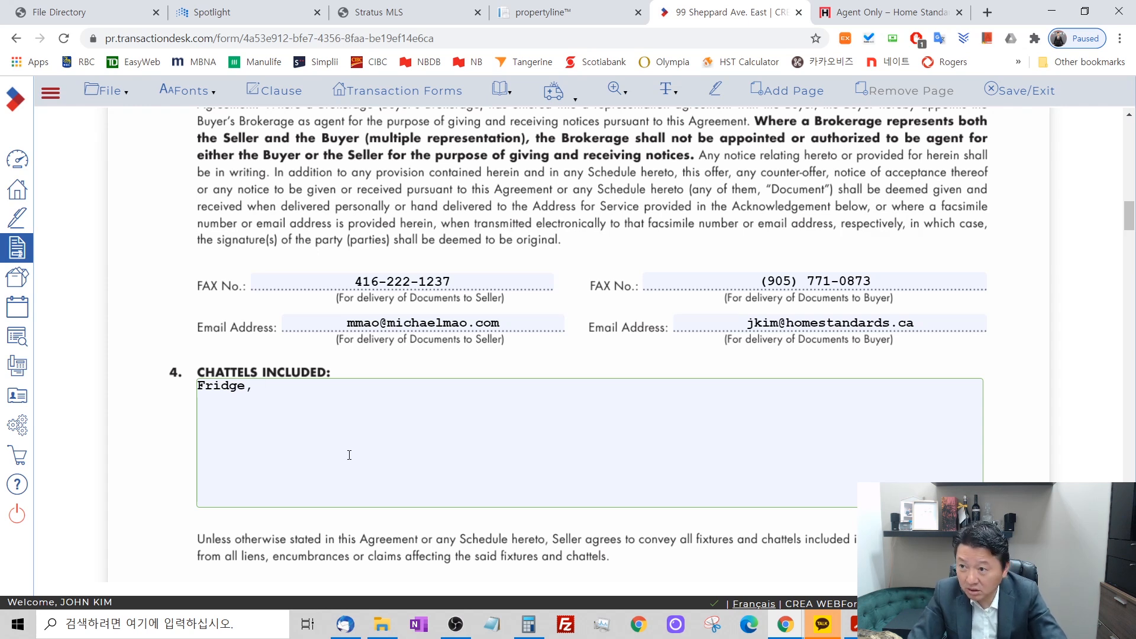
text(, Ta)
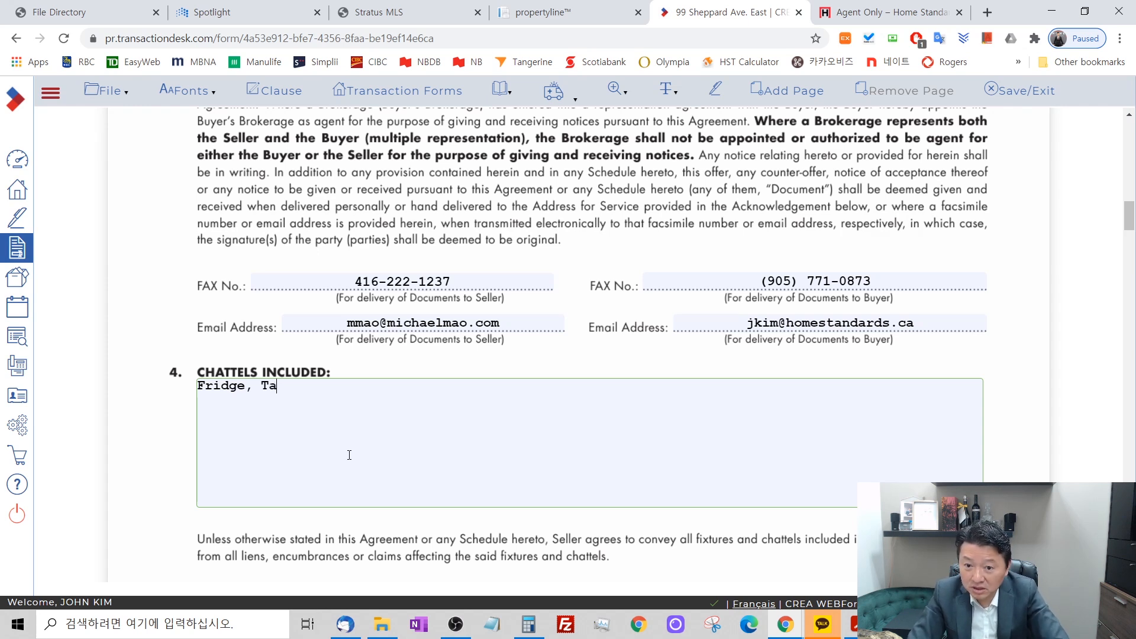
text(ble)
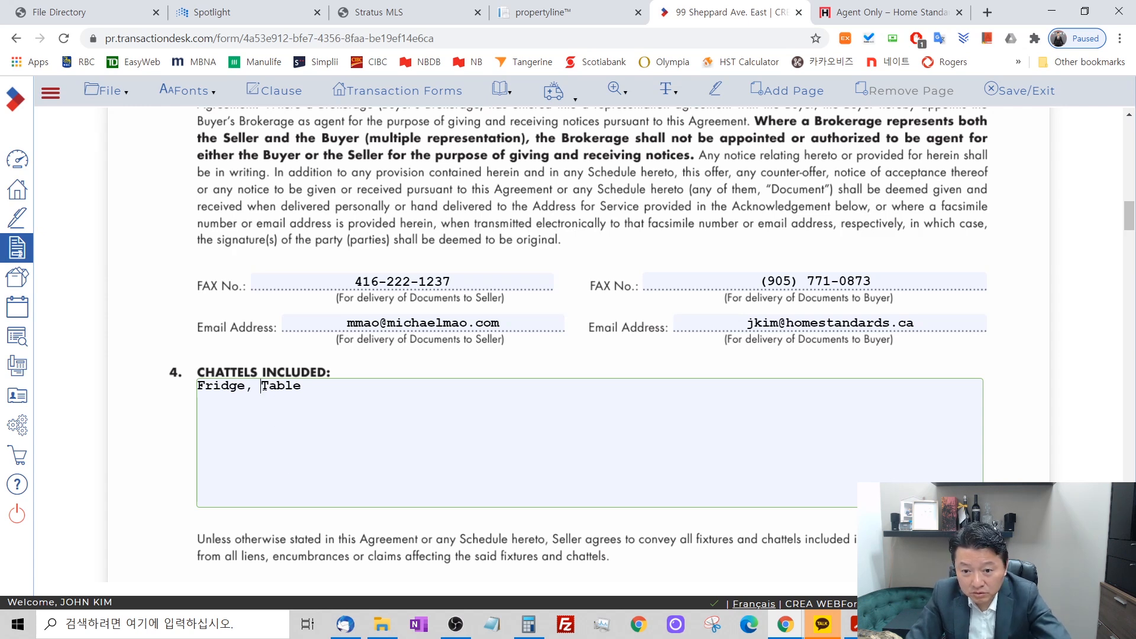
text(5)
click(393, 396)
text(s)
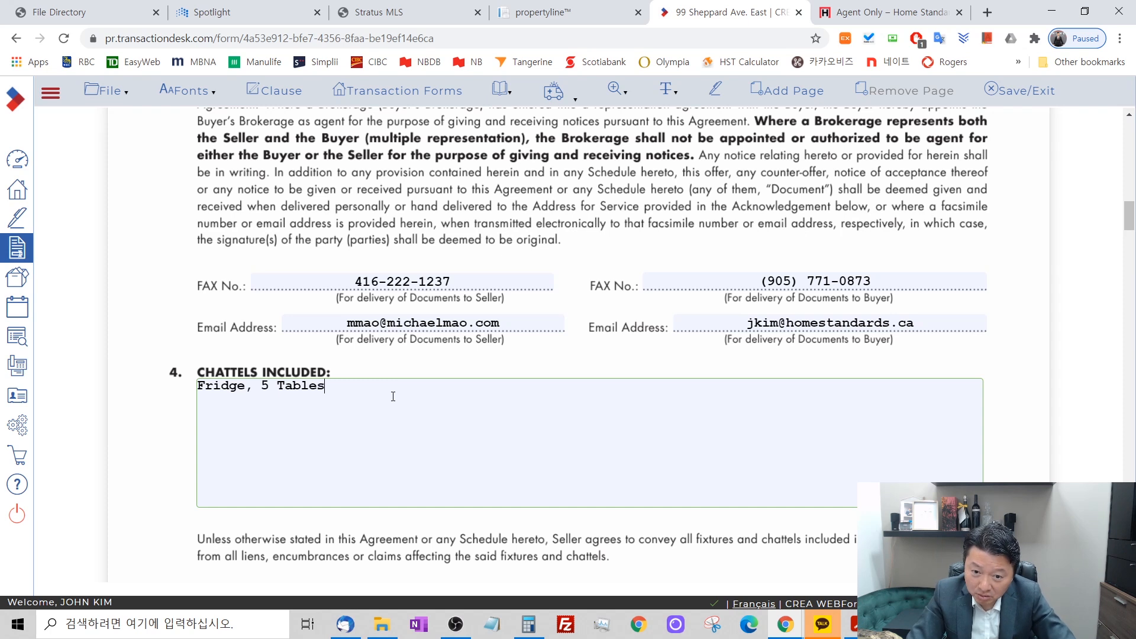
Replace "Tables" with "Desks" in the Chattels Included list.
key(BackSpace)
key(BackSpace)
key(BackSpace)
key(BackSpace)
key(BackSpace)
key(BackSpace)
key(BackSpace)
text(Deske)
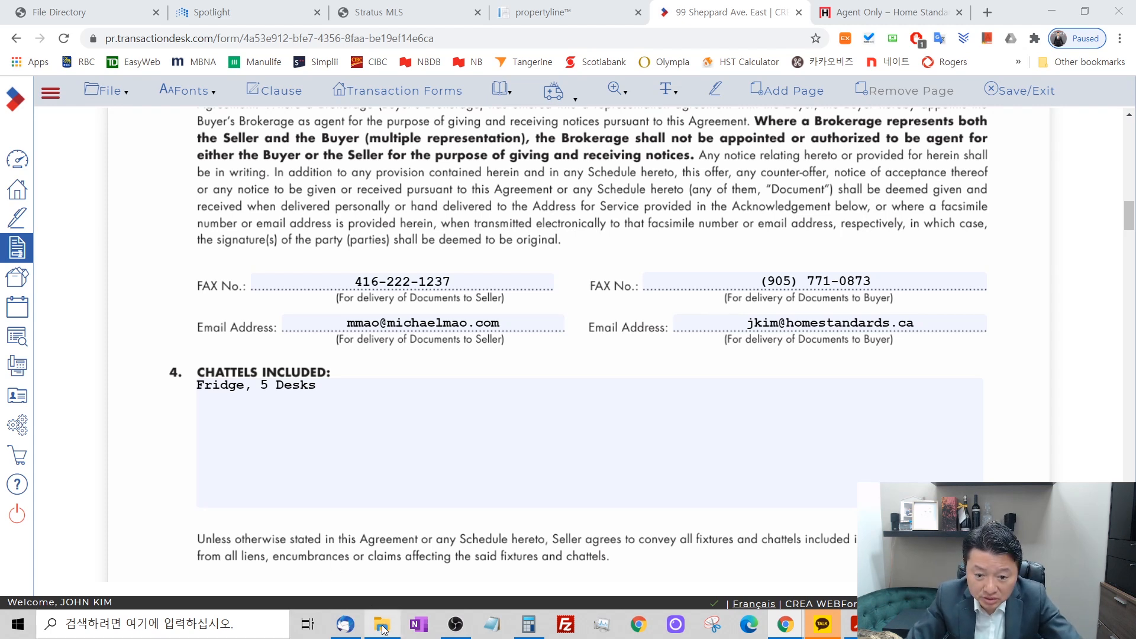
Launch the Nuvo Broker Information Session webinar in Zoom, then return to the agreement with the webinar's waiting window moved aside.
mouse_move(389, 621)
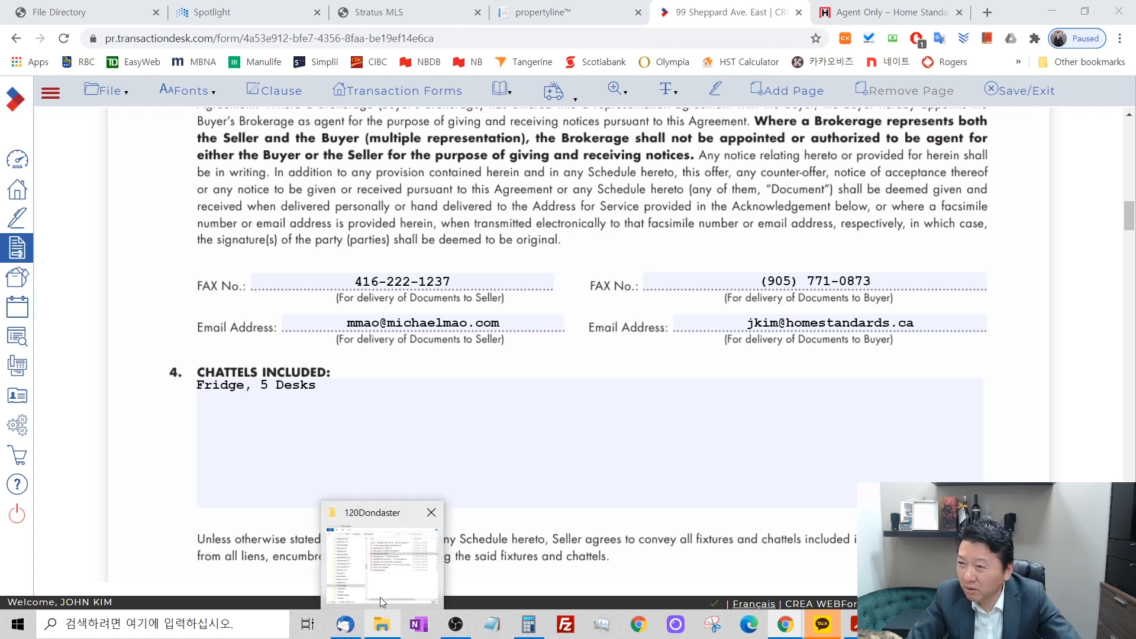
mouse_move(358, 630)
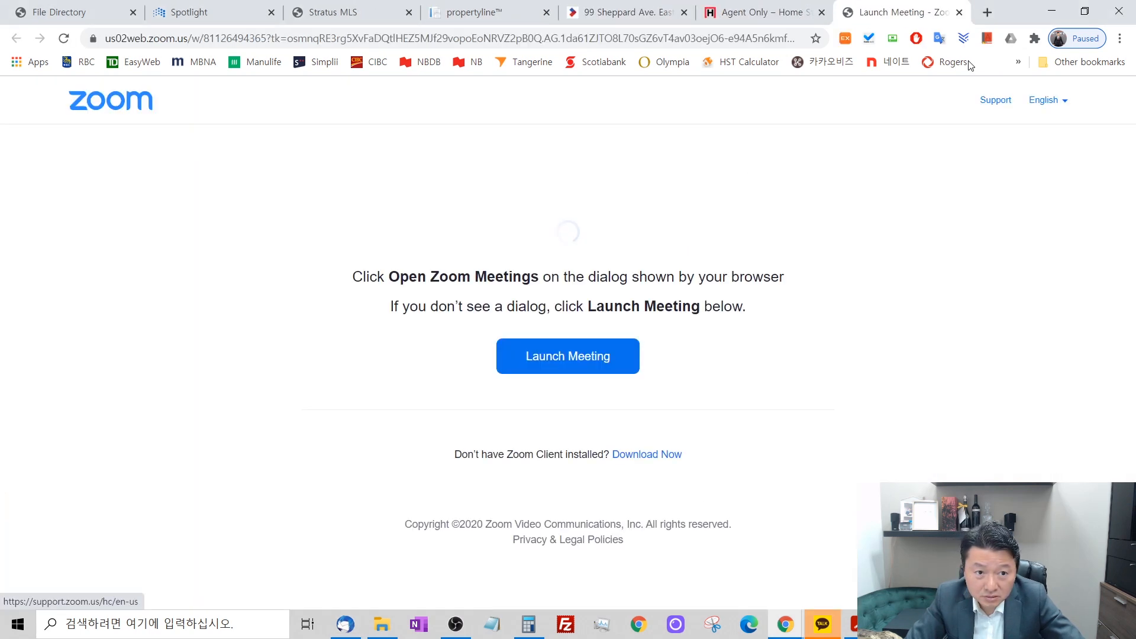
click(609, 366)
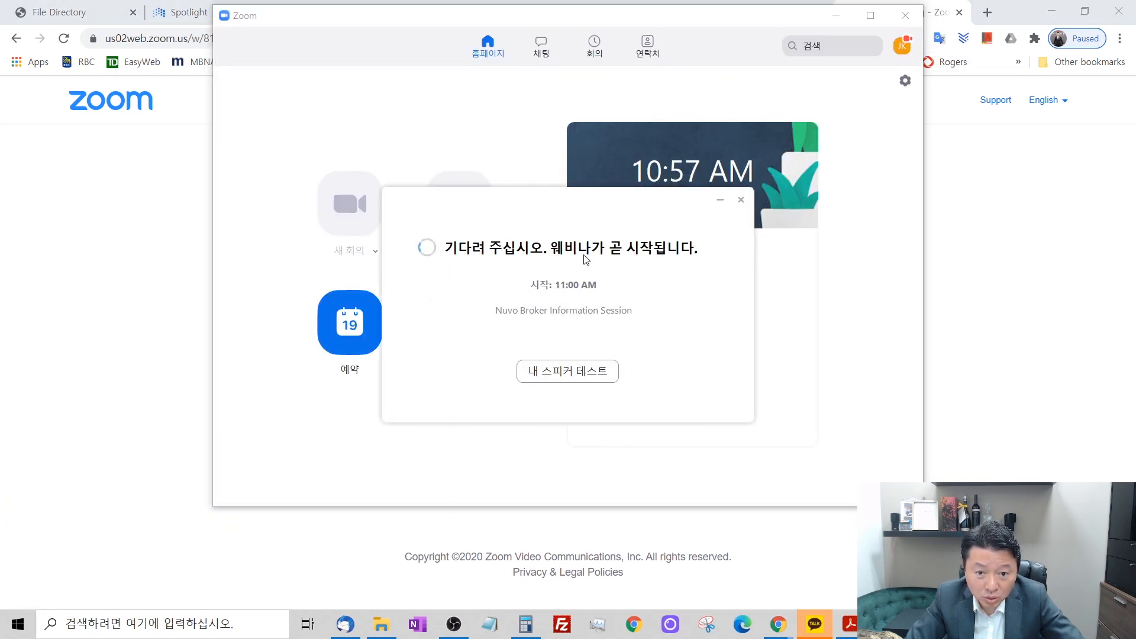
drag(550, 15, 635, 61)
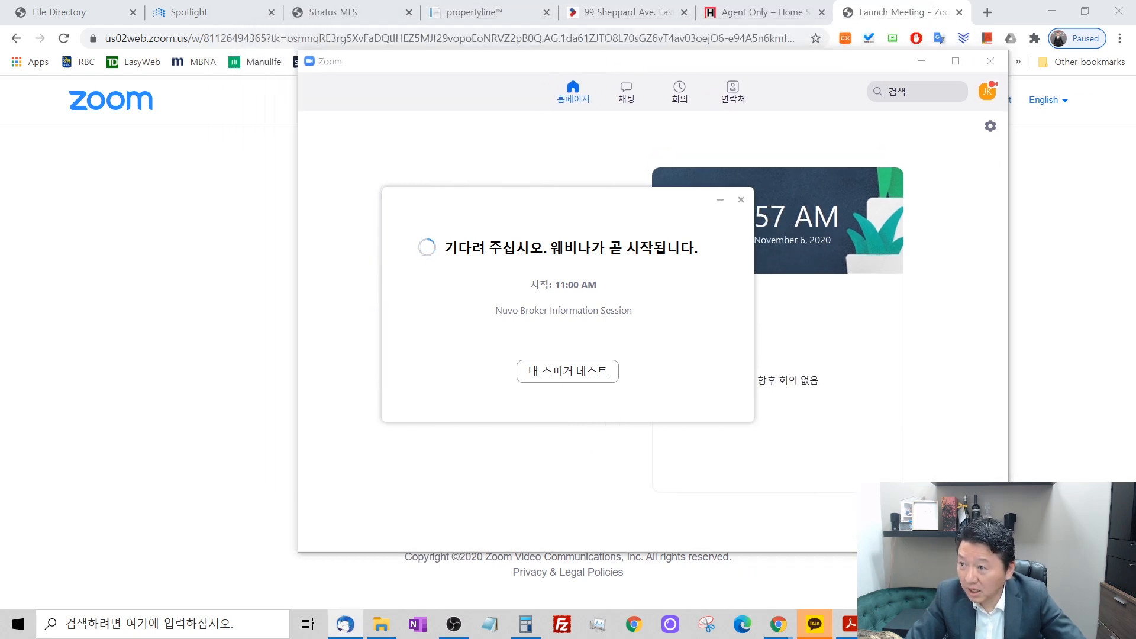
click(620, 12)
drag(579, 206, 975, 390)
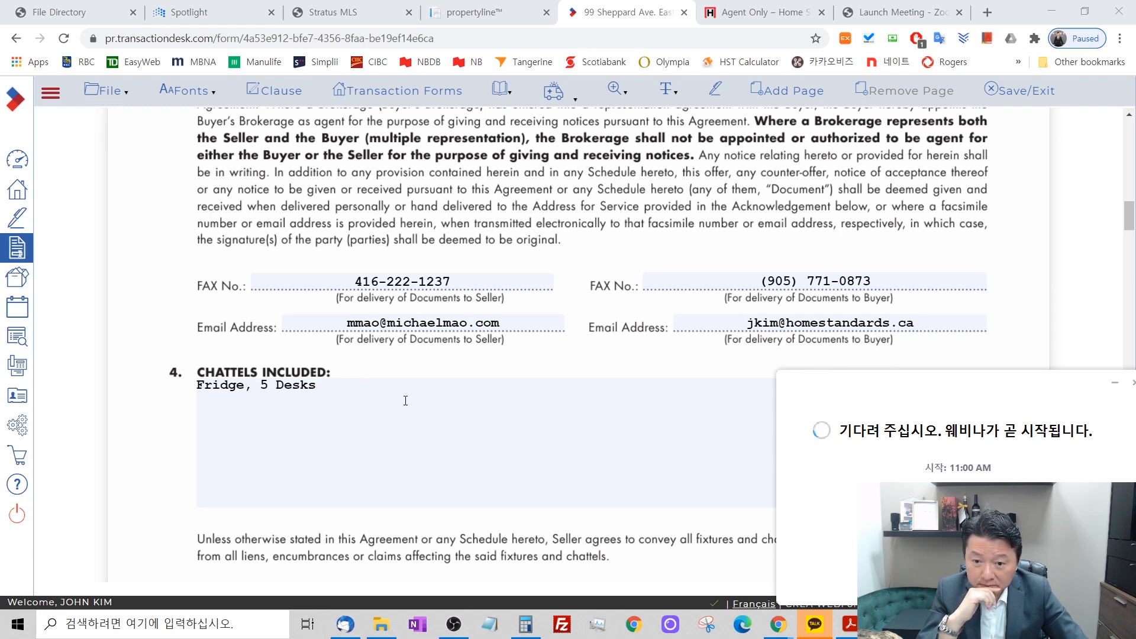
Add "All window coverings" after the desks in the Chattels Included list.
scroll(349, 297, down, 1)
click(353, 313)
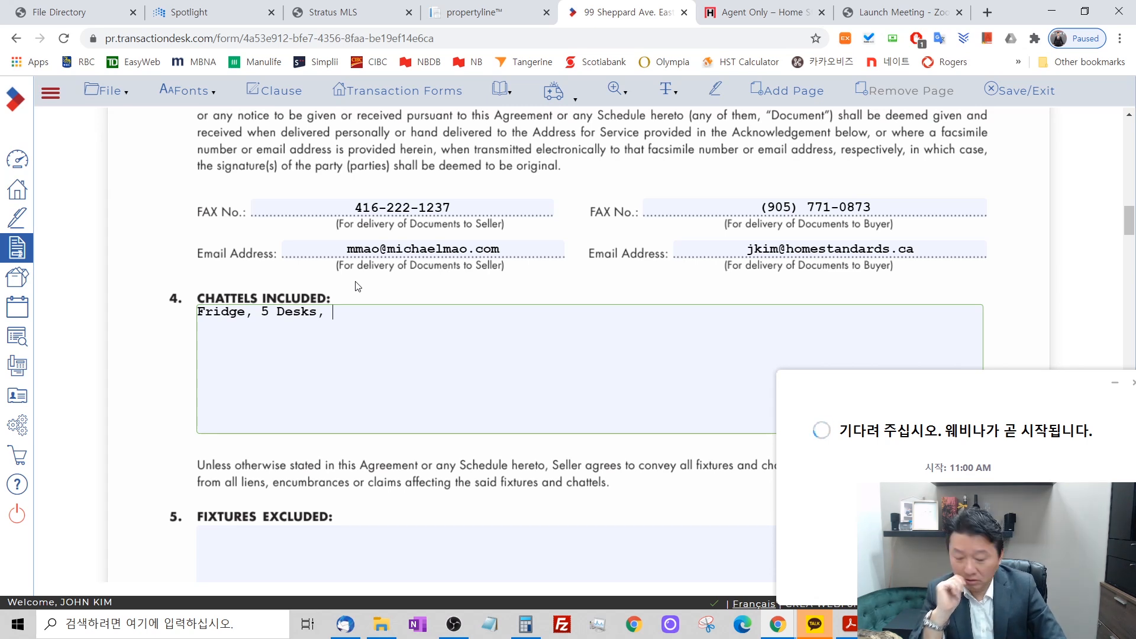
text(All)
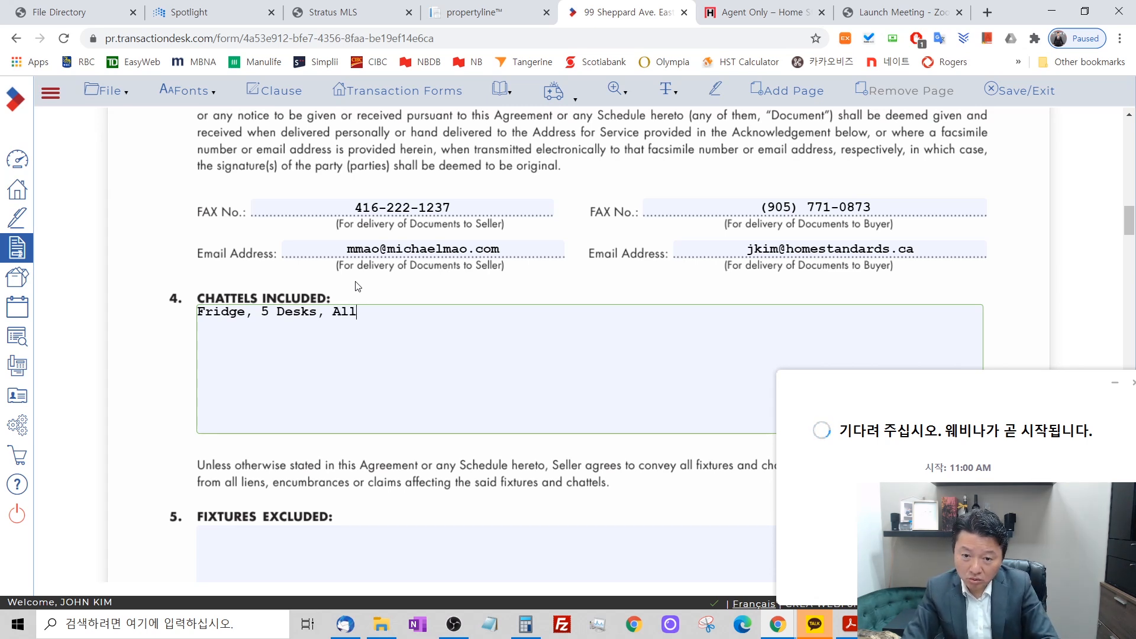
text( windo)
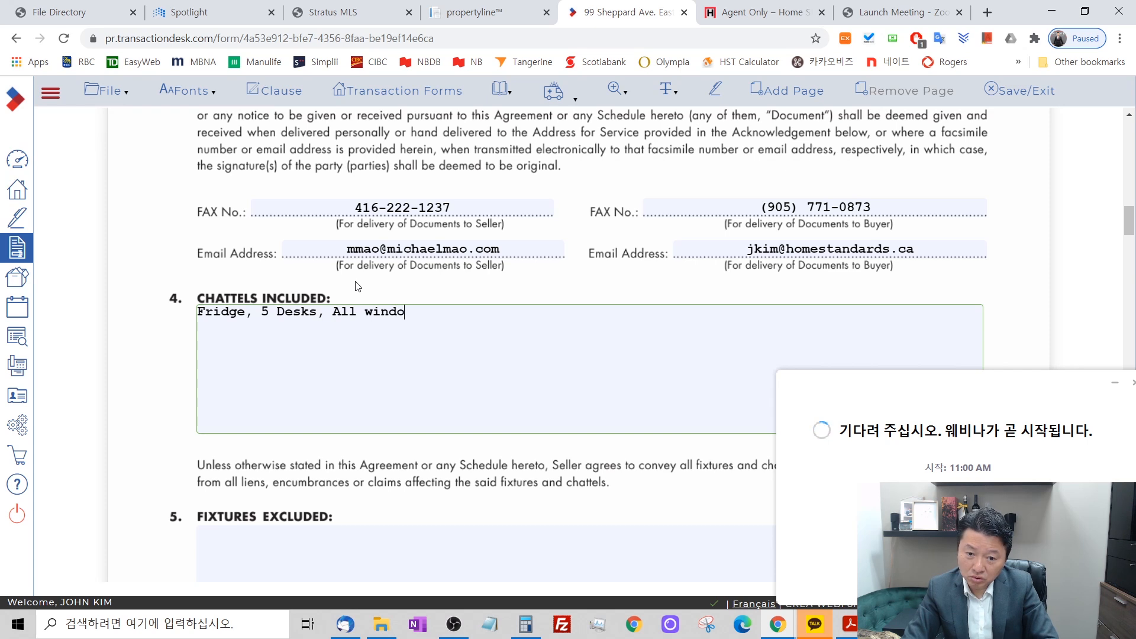
text(w covering)
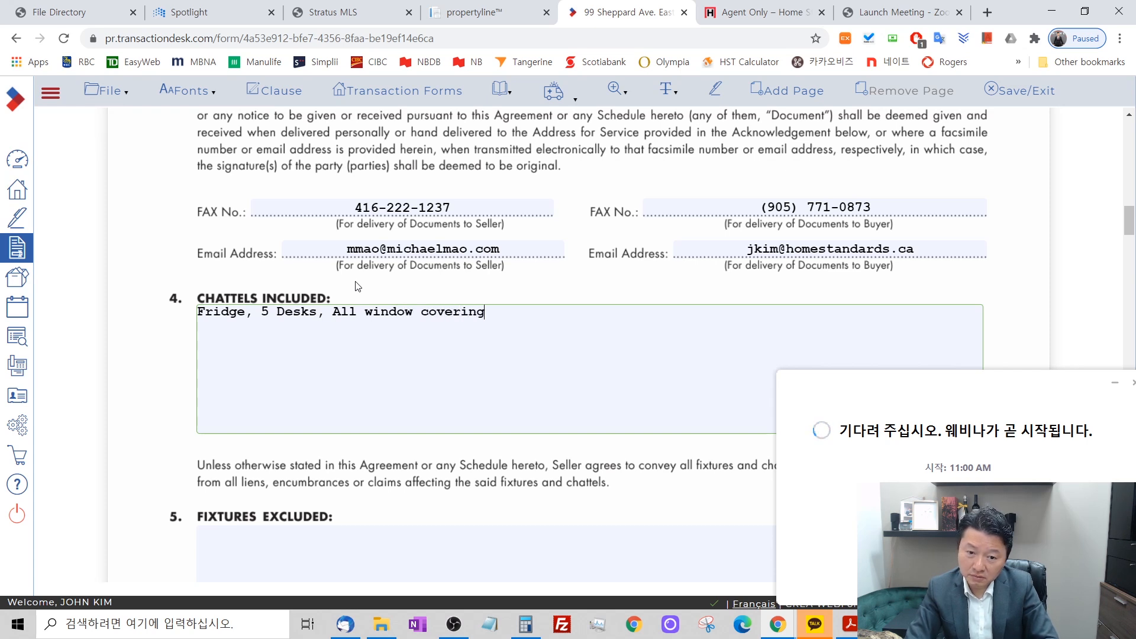
text(s,)
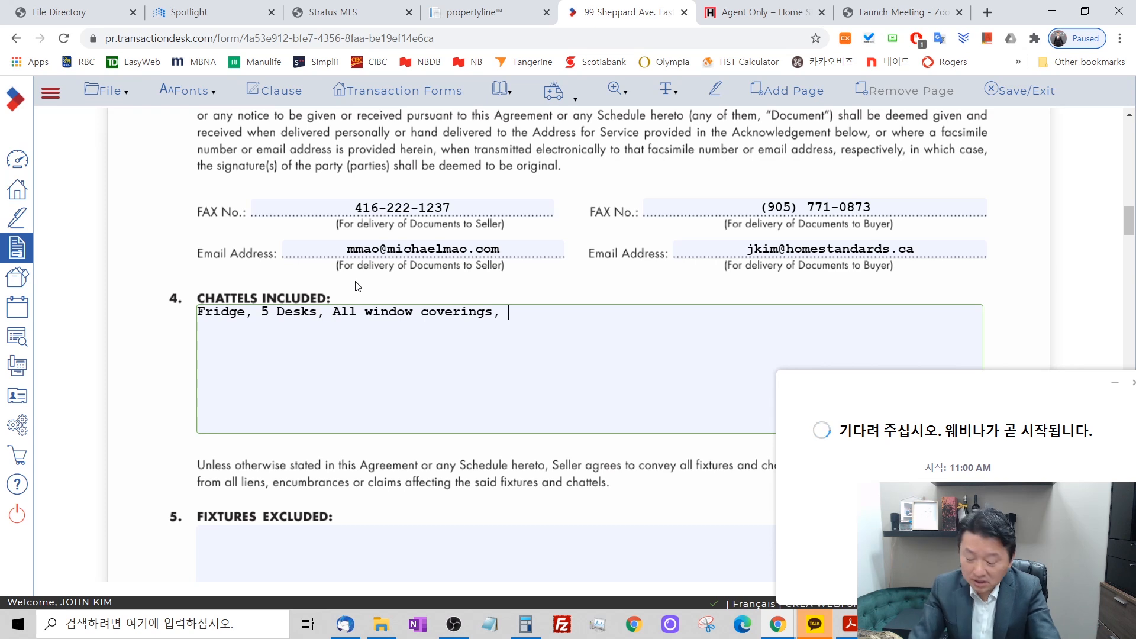
Add "All light fixture, HVAC" to the end of the Chattels Included list.
text(A)
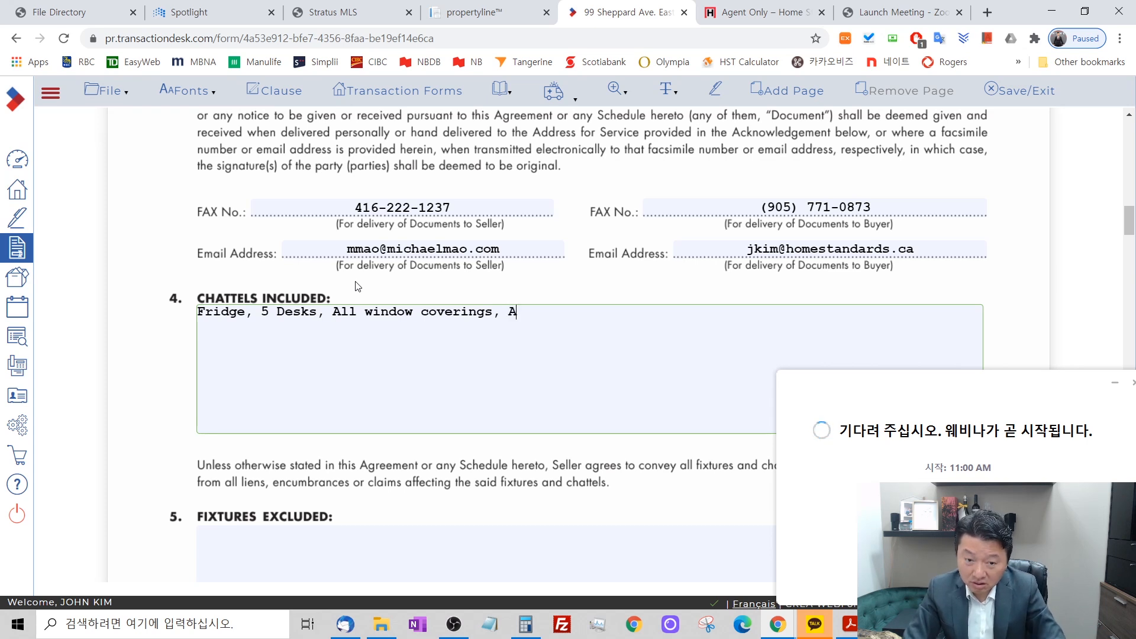
text(ll ligh)
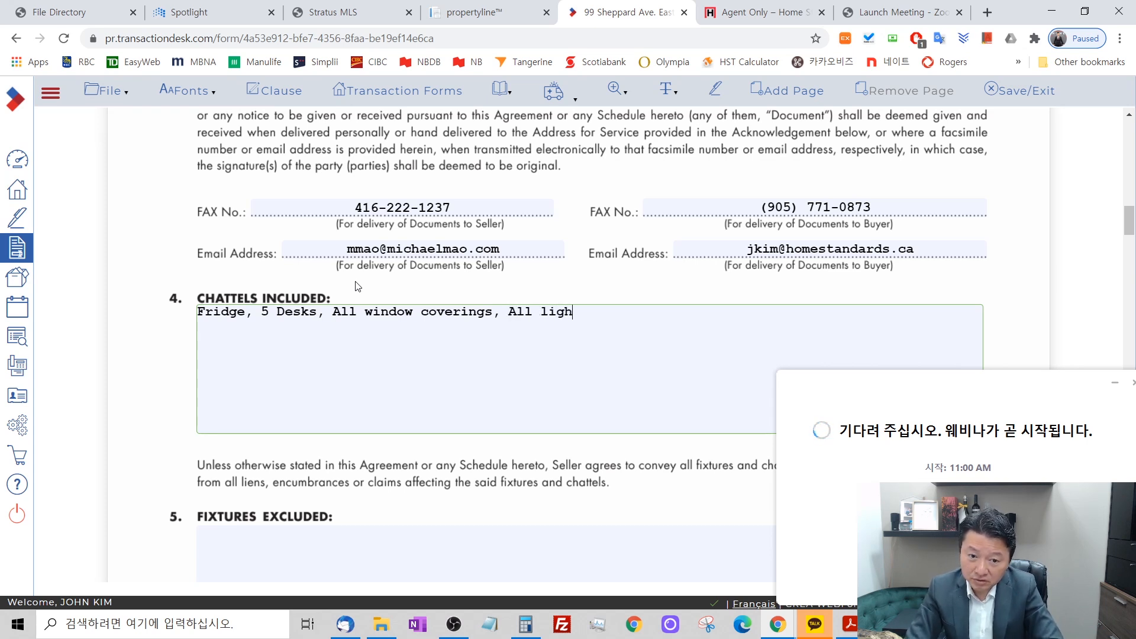
text(t fixture)
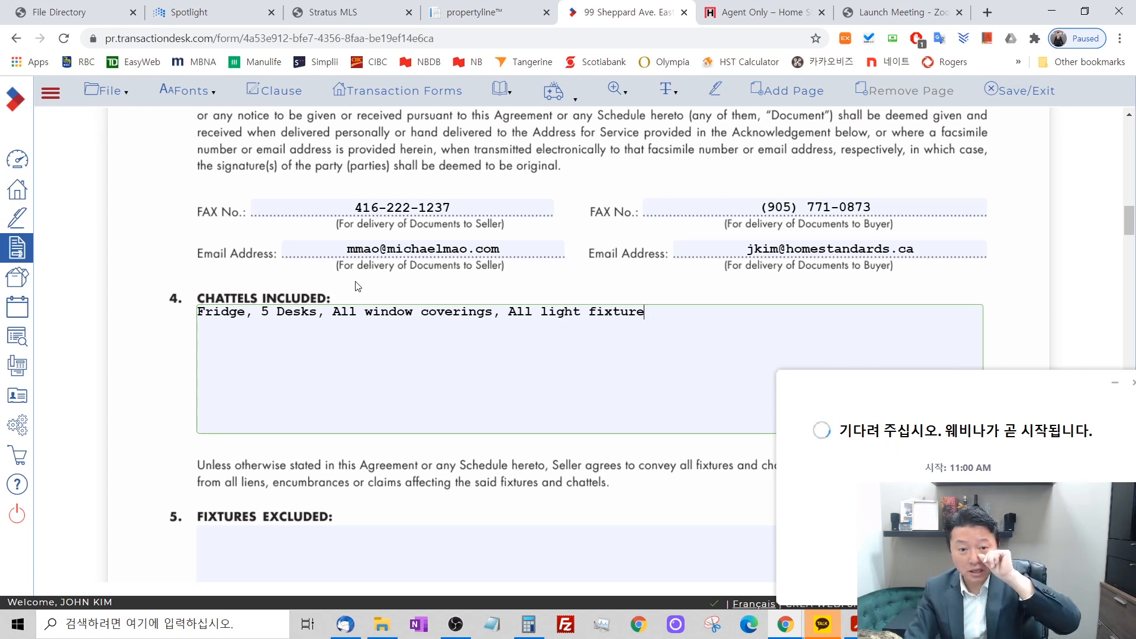
text(, HA)
key(BackSpace)
text(VAC)
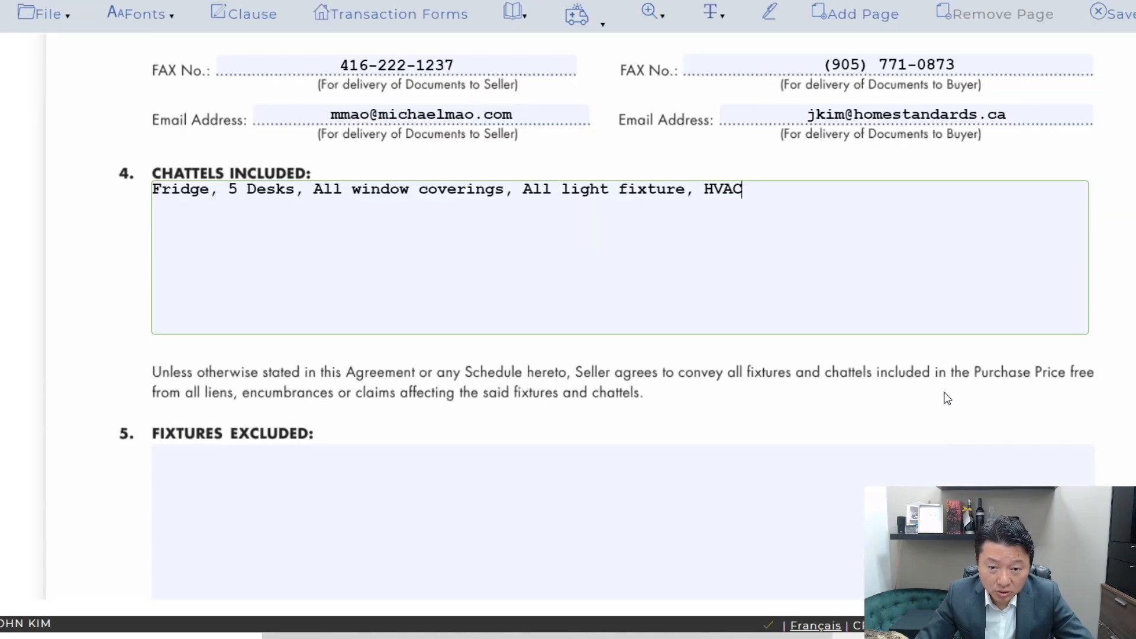
Review the agreement's remaining clauses and signature sections through to Schedule A.
scroll(863, 411, down, 3)
scroll(945, 399, down, 15)
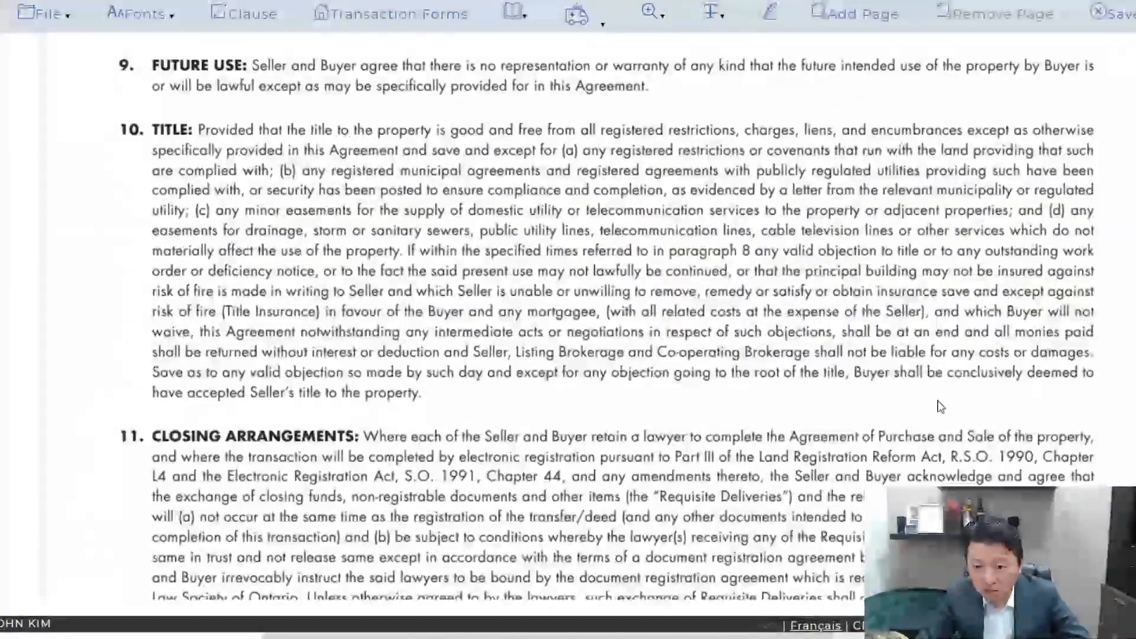
scroll(941, 406, down, 15)
scroll(941, 407, down, 12)
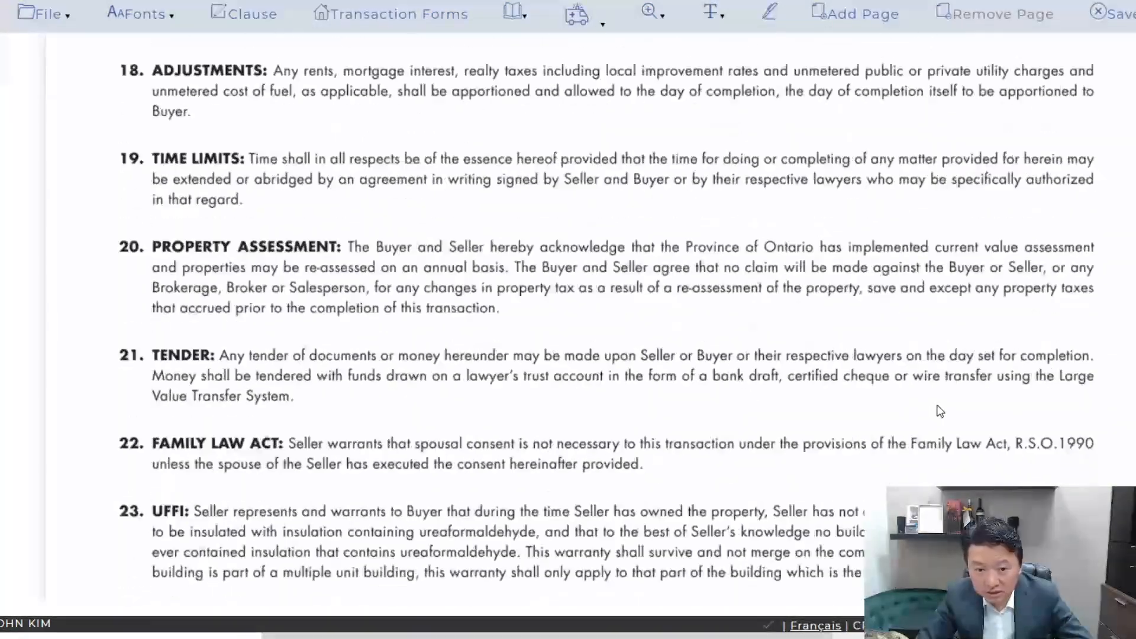
scroll(606, 321, down, 15)
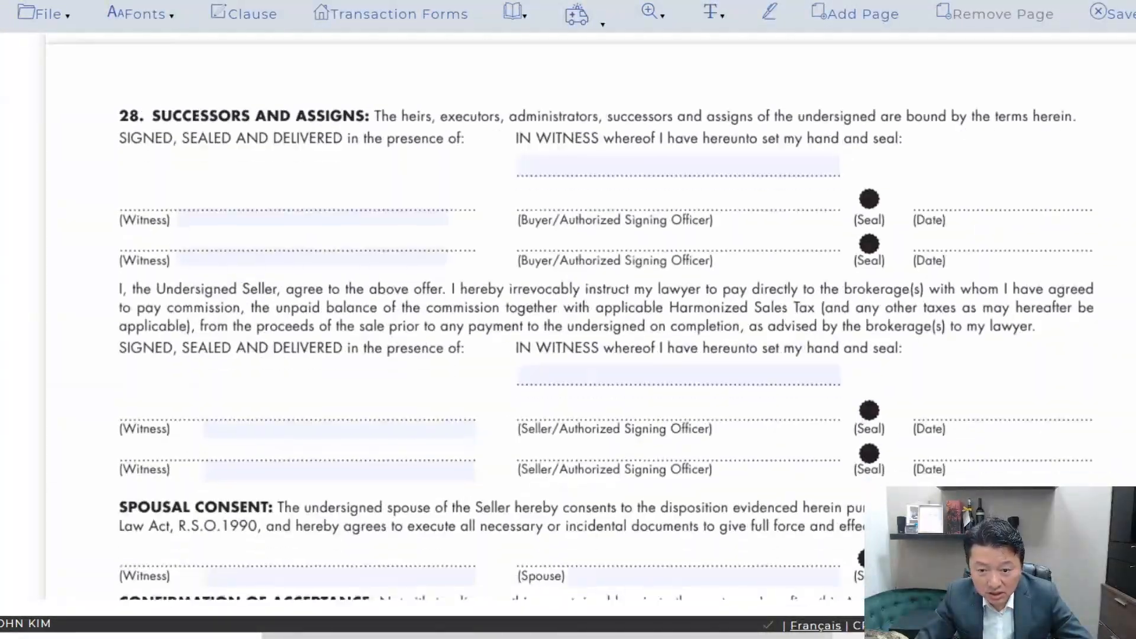
scroll(1065, 320, down, 12)
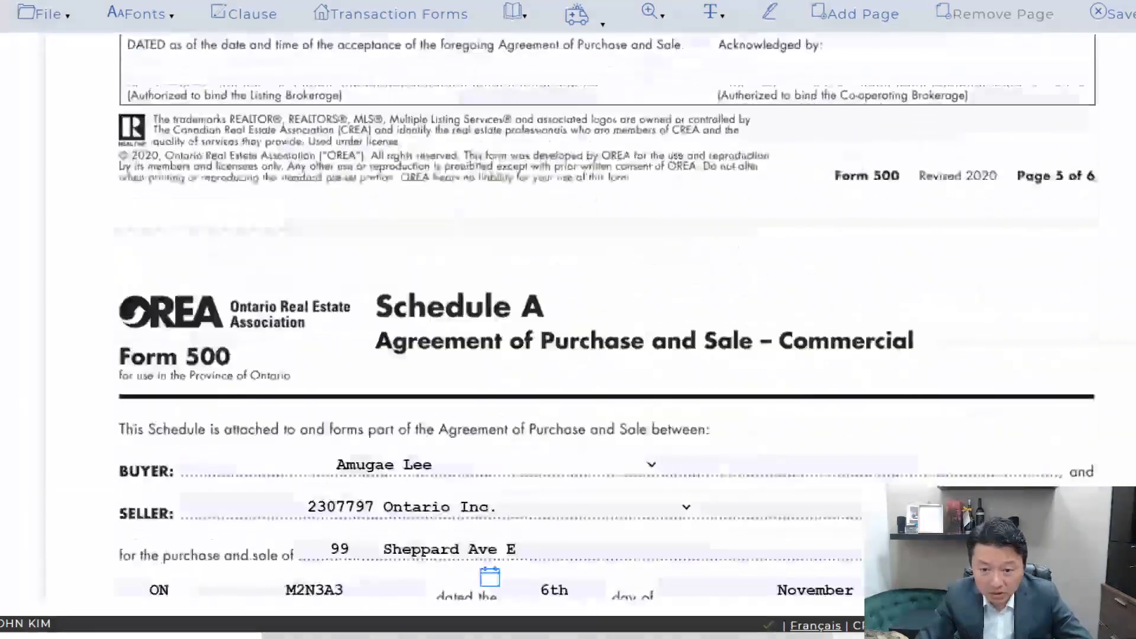
scroll(1065, 320, up, 4)
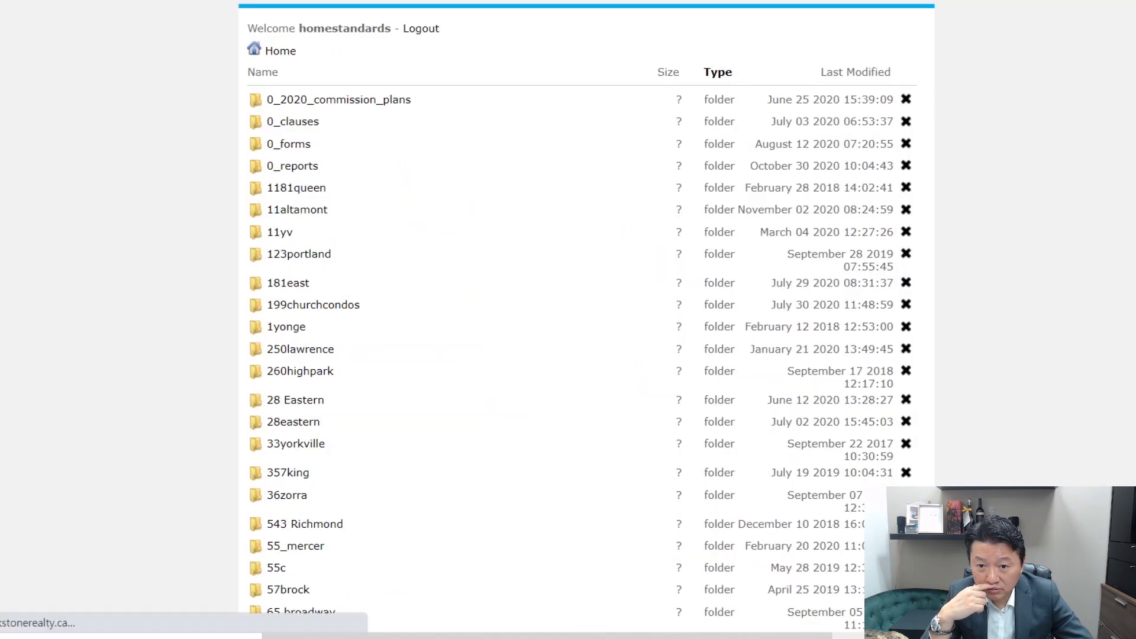
Open commercialbuldingsale.txt from the 0_clauses folder of the file directory and copy all of its clause text.
click(312, 126)
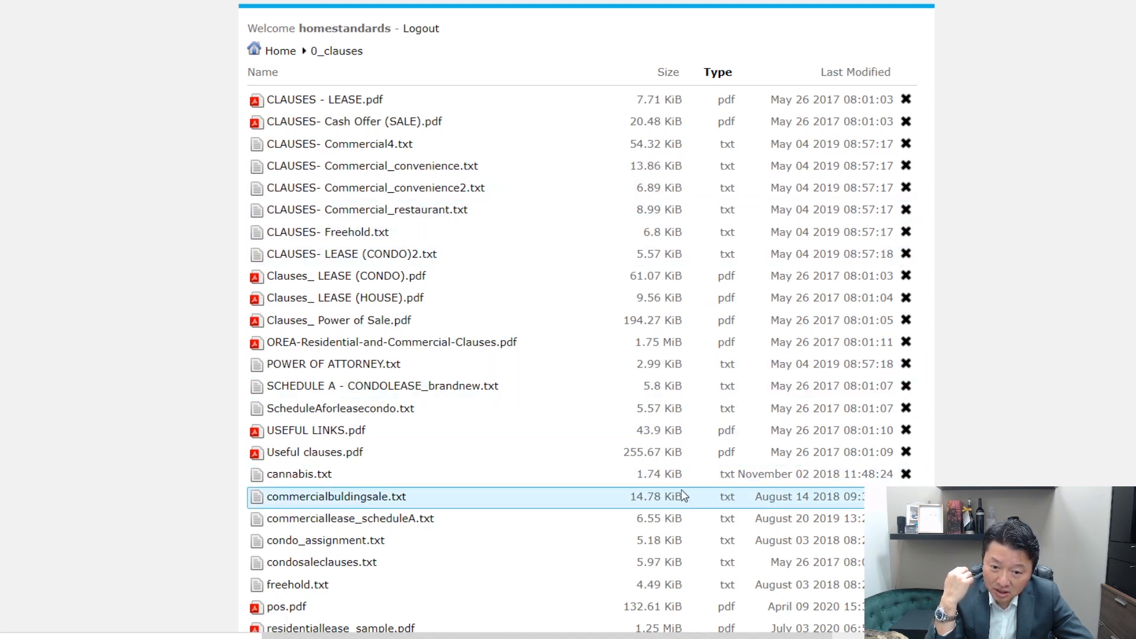
click(321, 497)
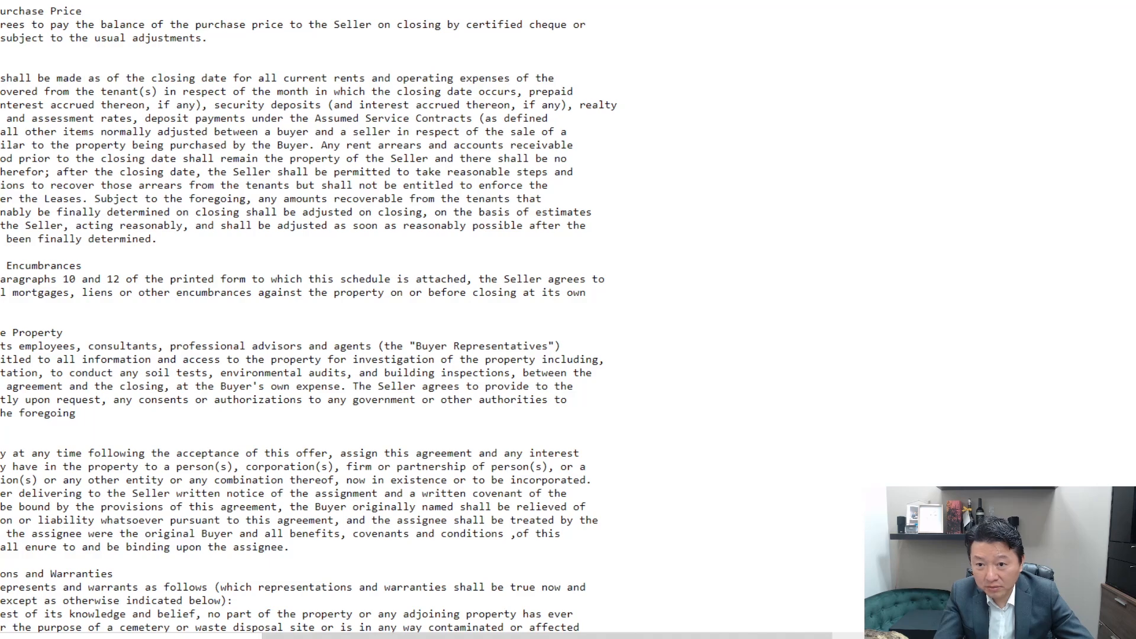
drag(2, 11, 340, 637)
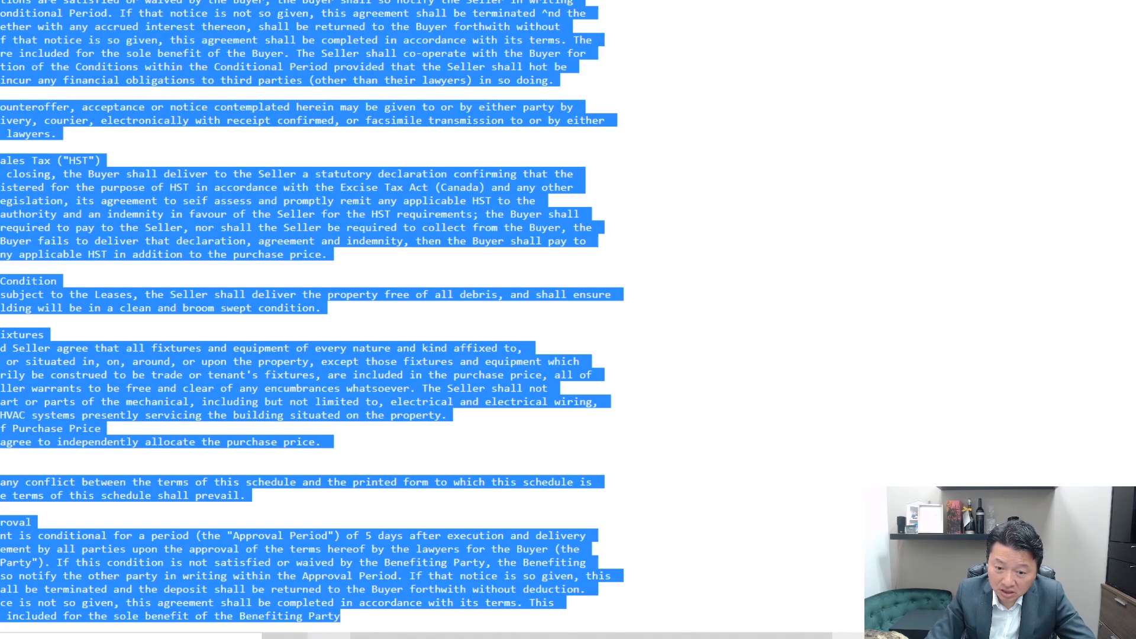
Launch Microsoft Office Word 2007 and paste the copied commercial sale clauses into the blank document.
click(212, 637)
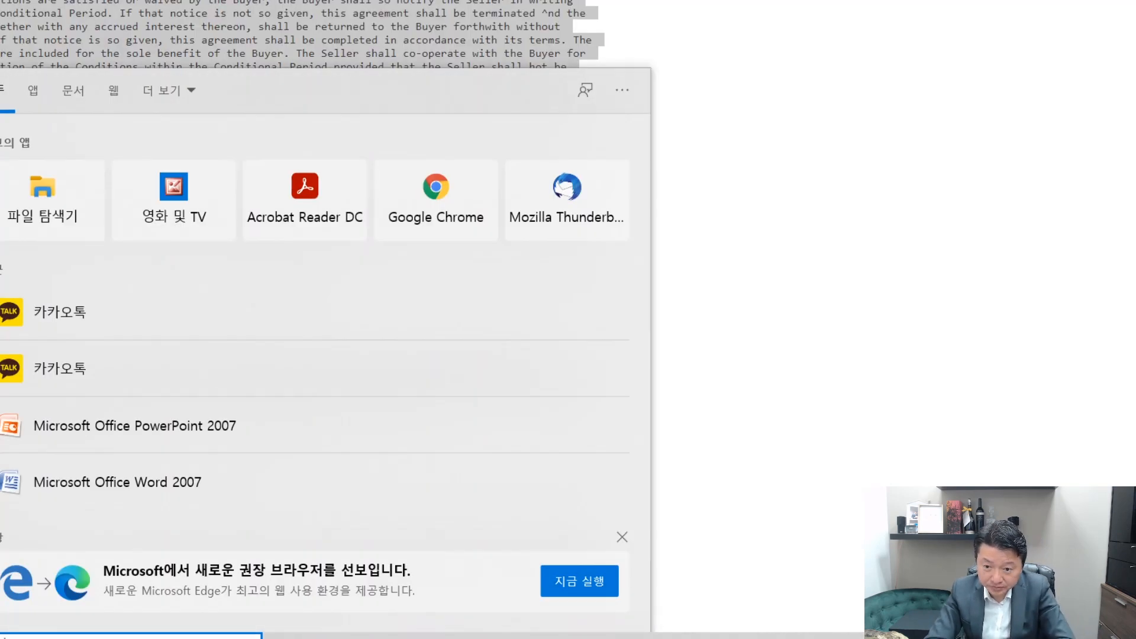
text(wor)
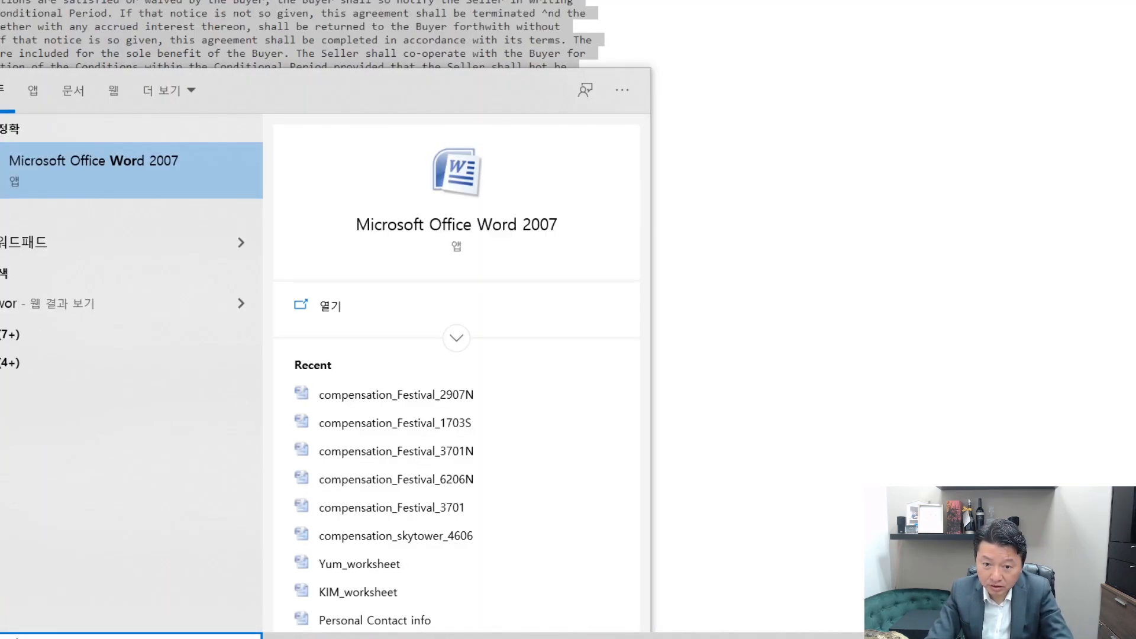
click(487, 228)
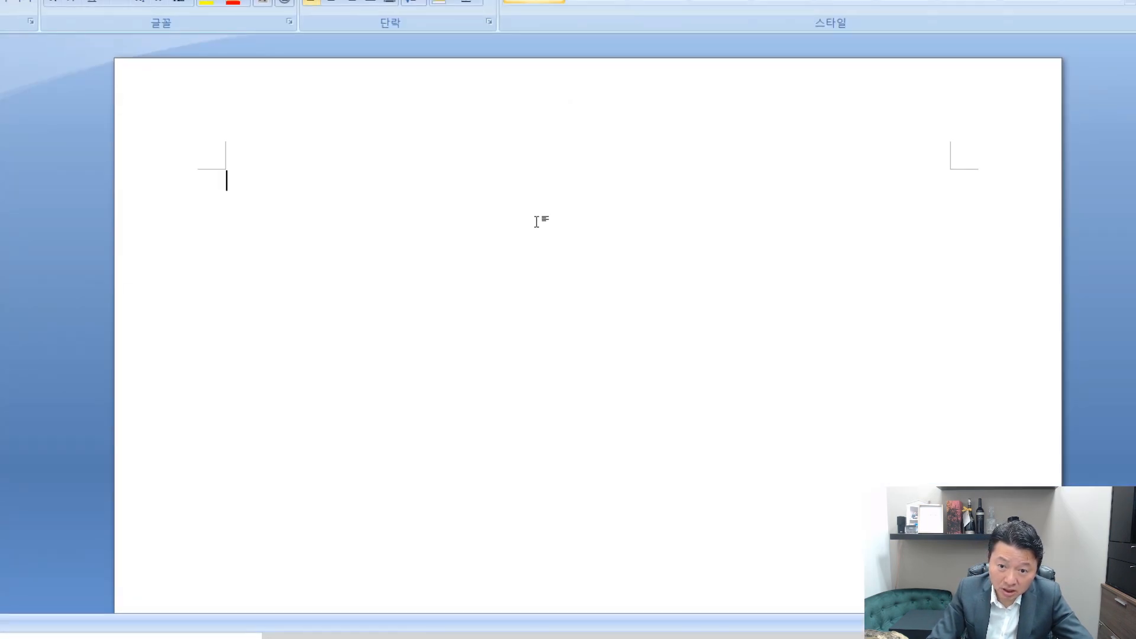
key(ctrl+v)
Remove the line break between "cheque or" and "bank draft" in the Balance of Purchase Price clause.
scroll(537, 221, up, 15)
scroll(537, 221, up, 20)
scroll(541, 222, up, 20)
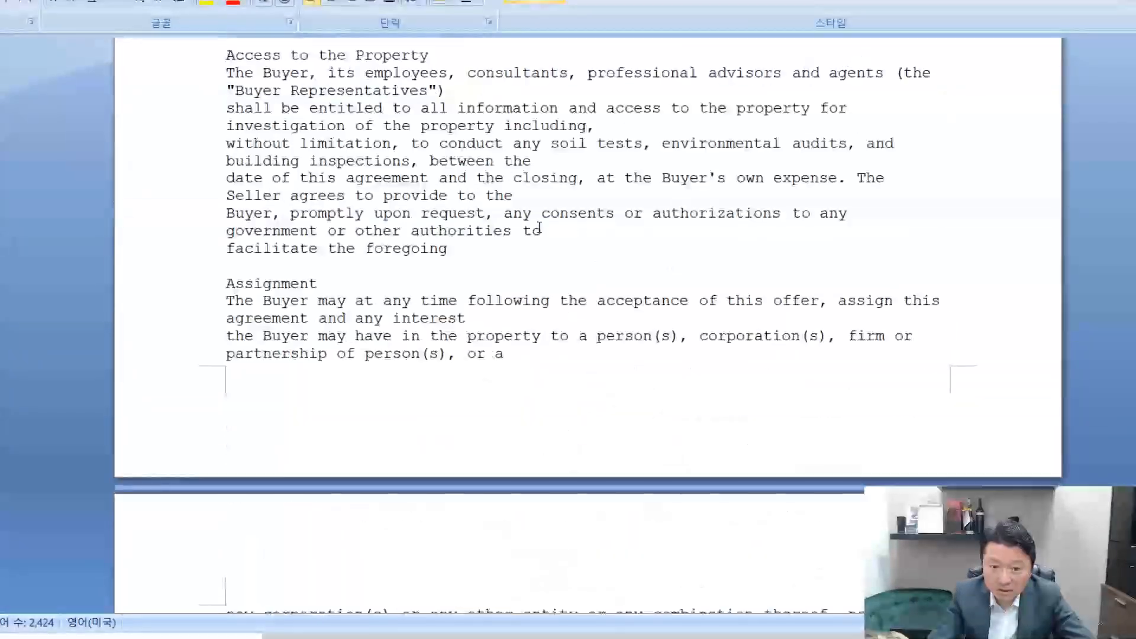
scroll(540, 228, up, 8)
click(539, 215)
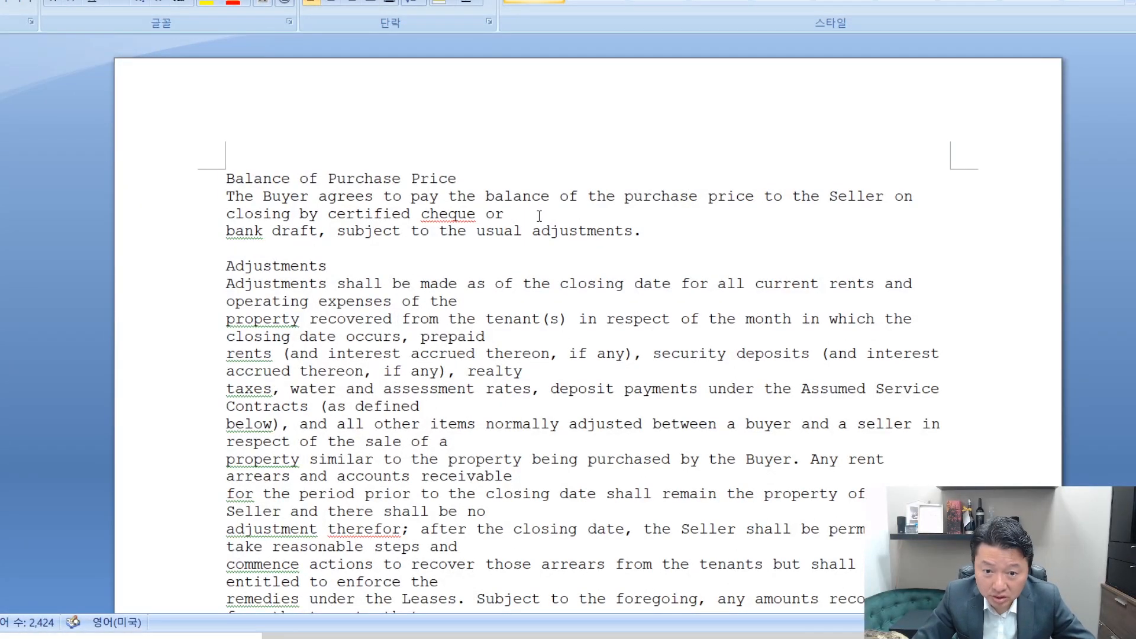
key(Delete)
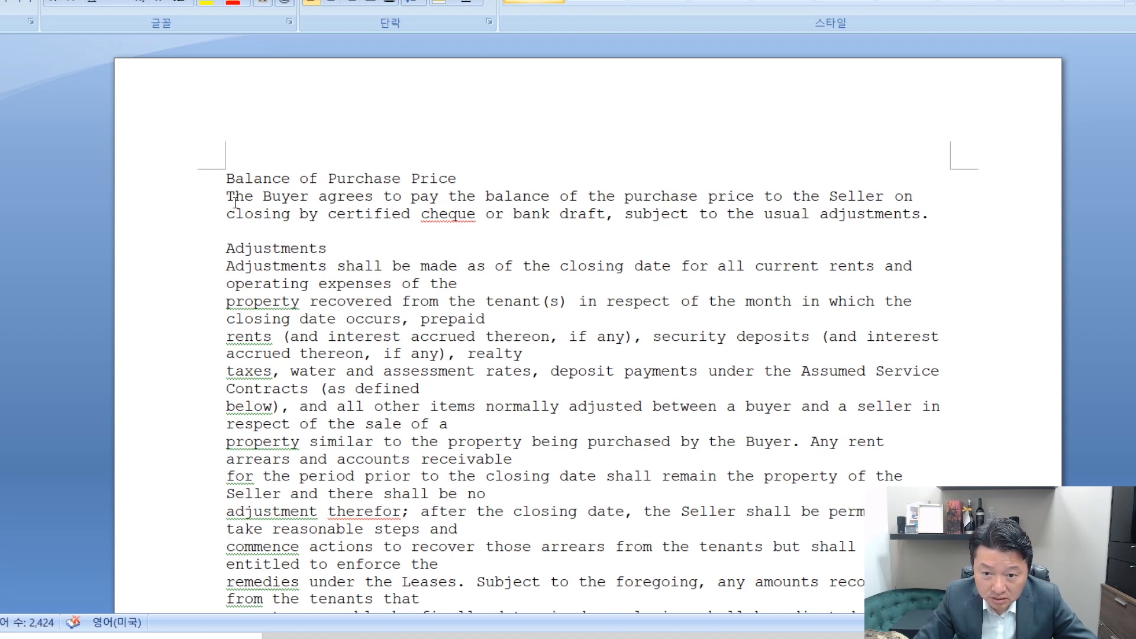
drag(227, 197, 938, 218)
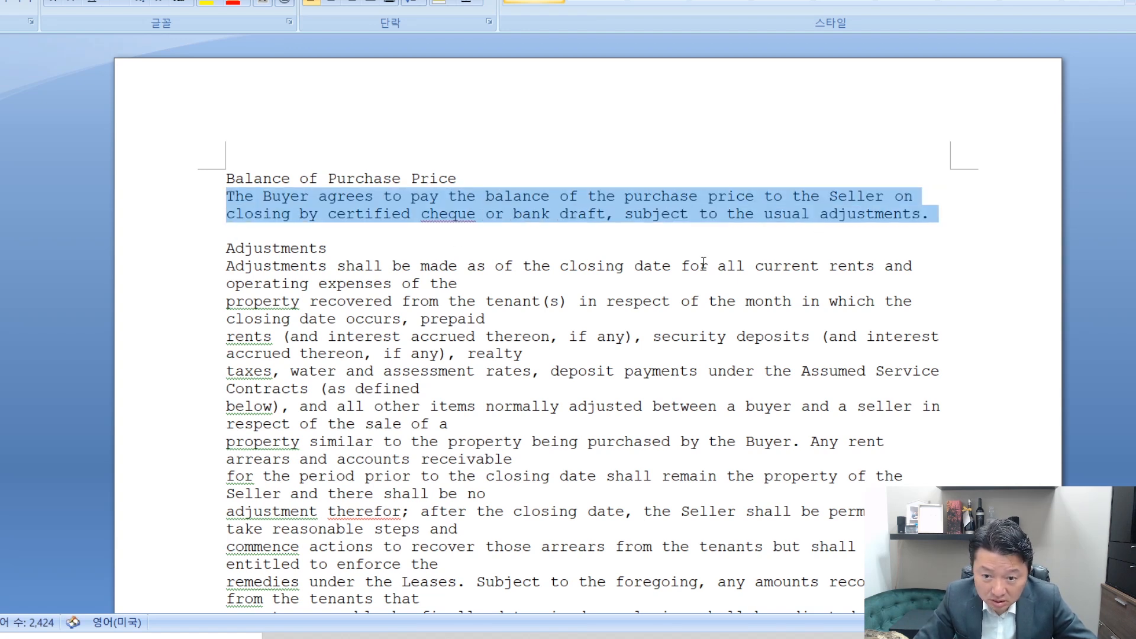
click(660, 281)
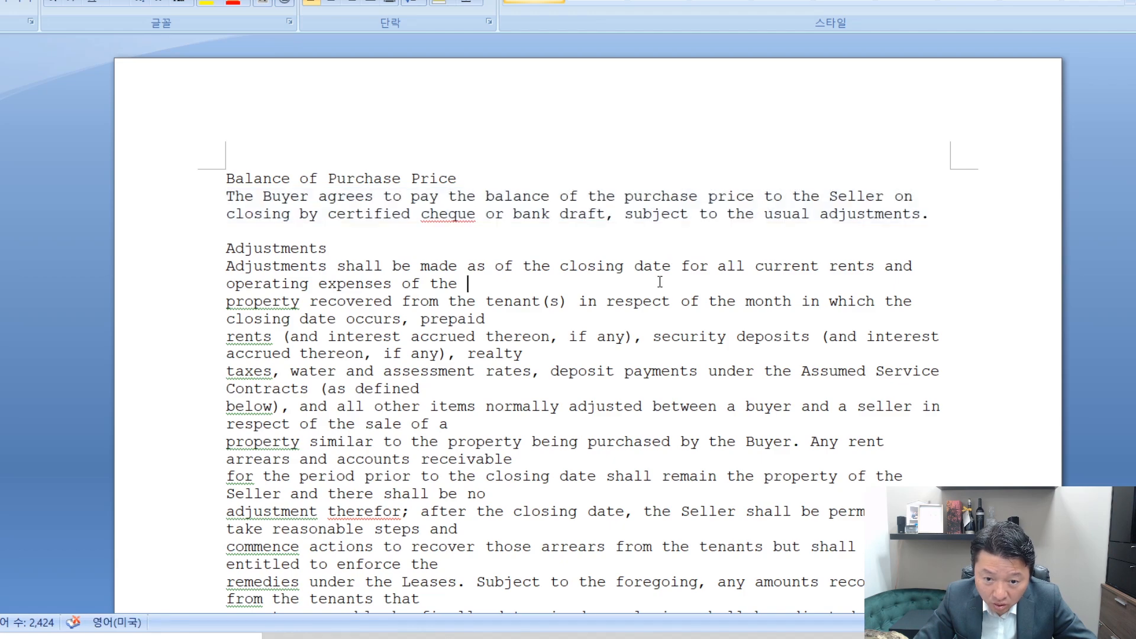
Read through the pasted clauses, from Adjustments through Representations and Warranties to Closing Deliveries.
scroll(645, 379, down, 14)
scroll(643, 387, down, 12)
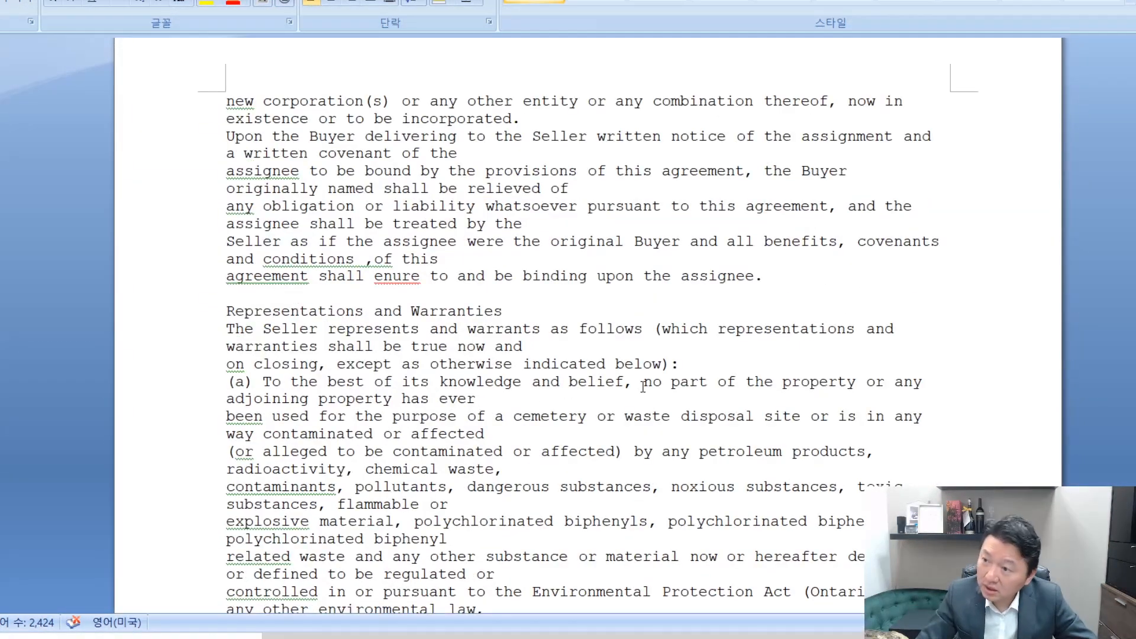
scroll(643, 387, down, 10)
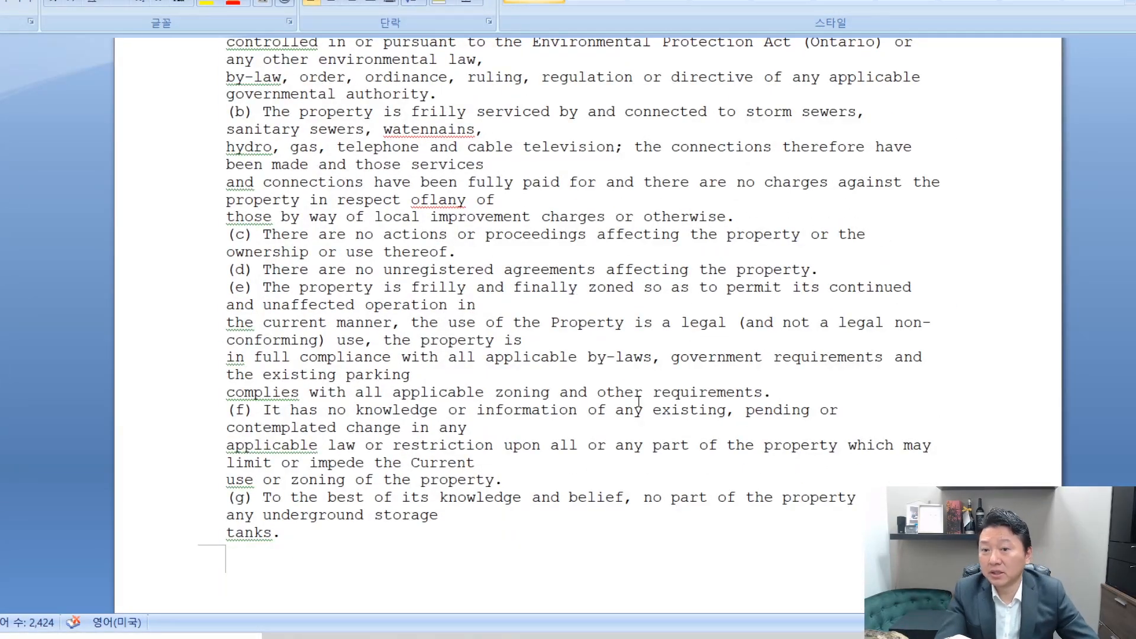
scroll(639, 404, down, 1)
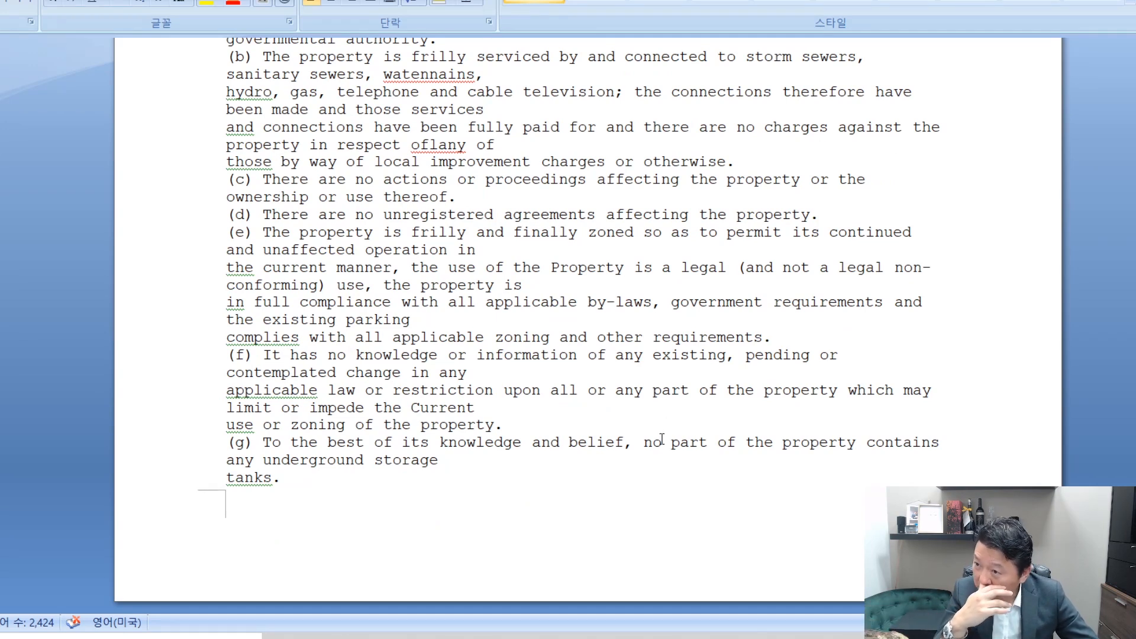
scroll(651, 435, down, 7)
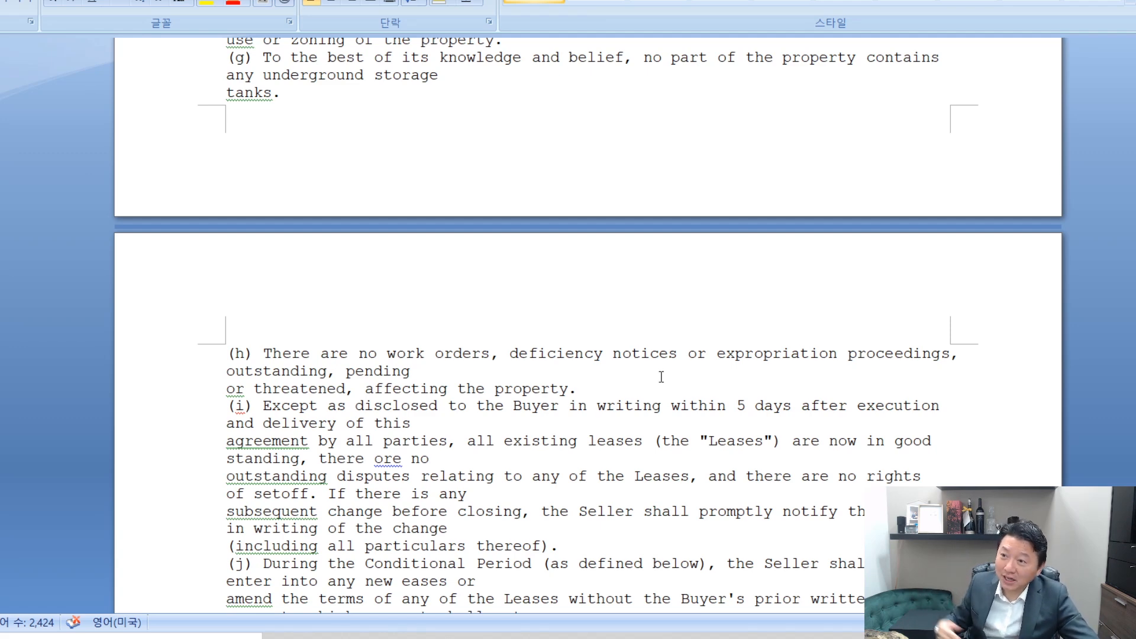
scroll(661, 377, down, 5)
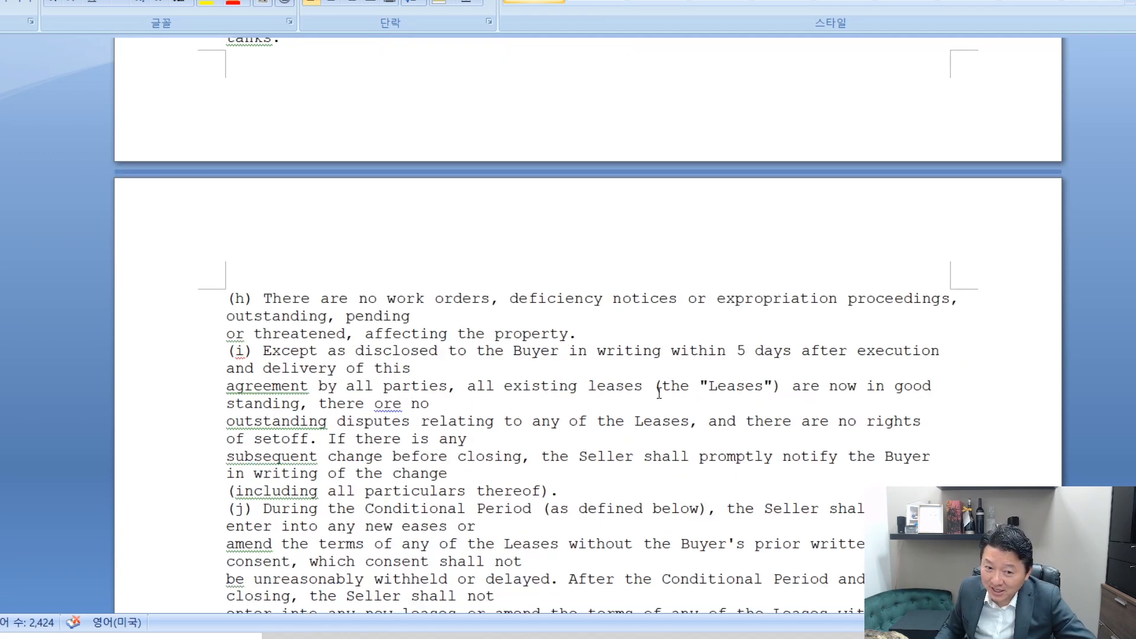
scroll(661, 377, down, 20)
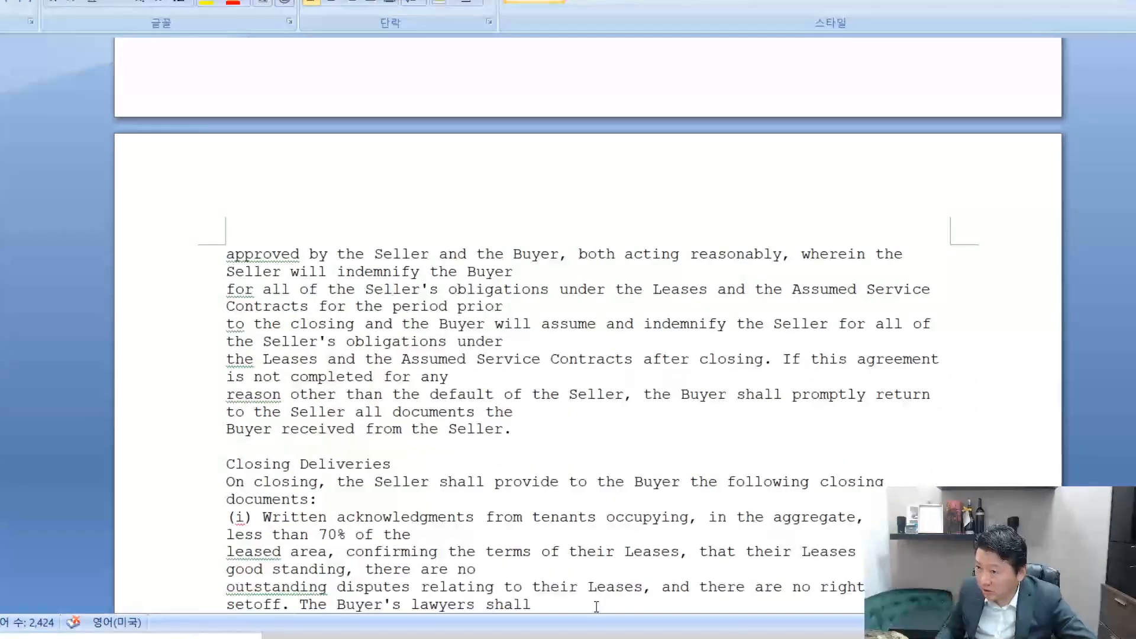
click(556, 440)
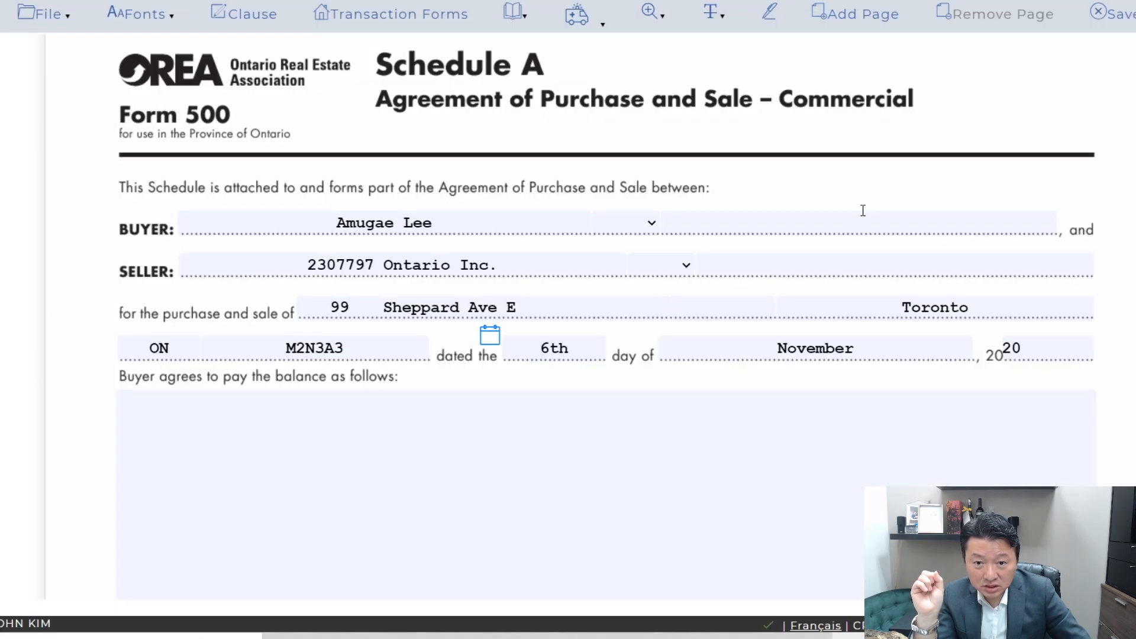
Return to the agreement's Schedule A in WEBForms and save the form.
scroll(862, 211, down, 5)
scroll(860, 228, up, 8)
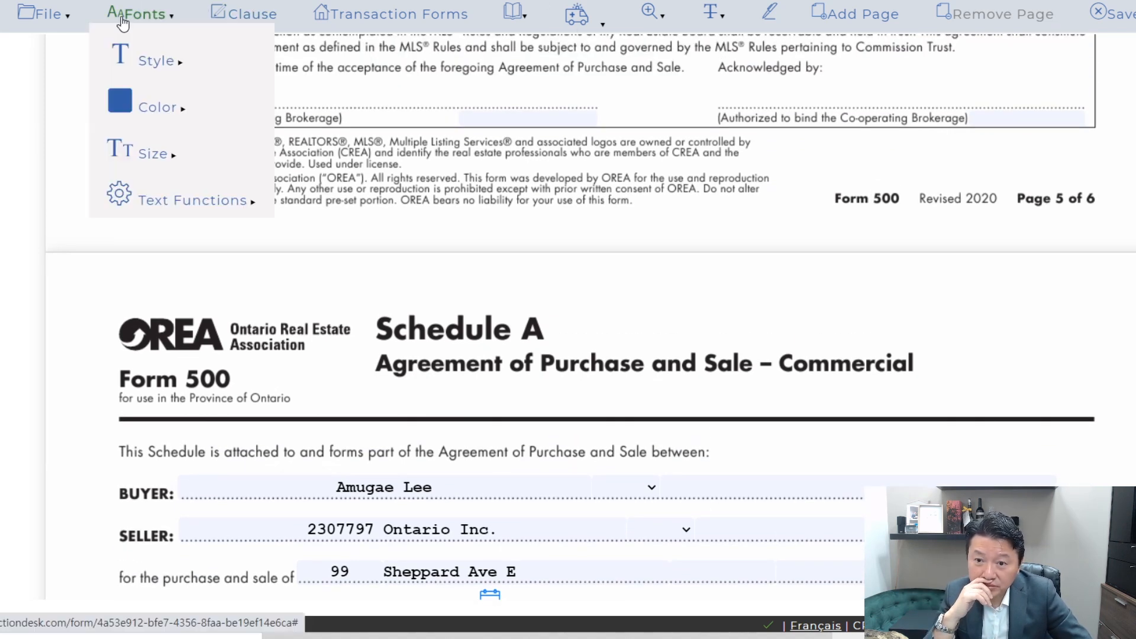
mouse_move(41, 18)
mouse_move(62, 148)
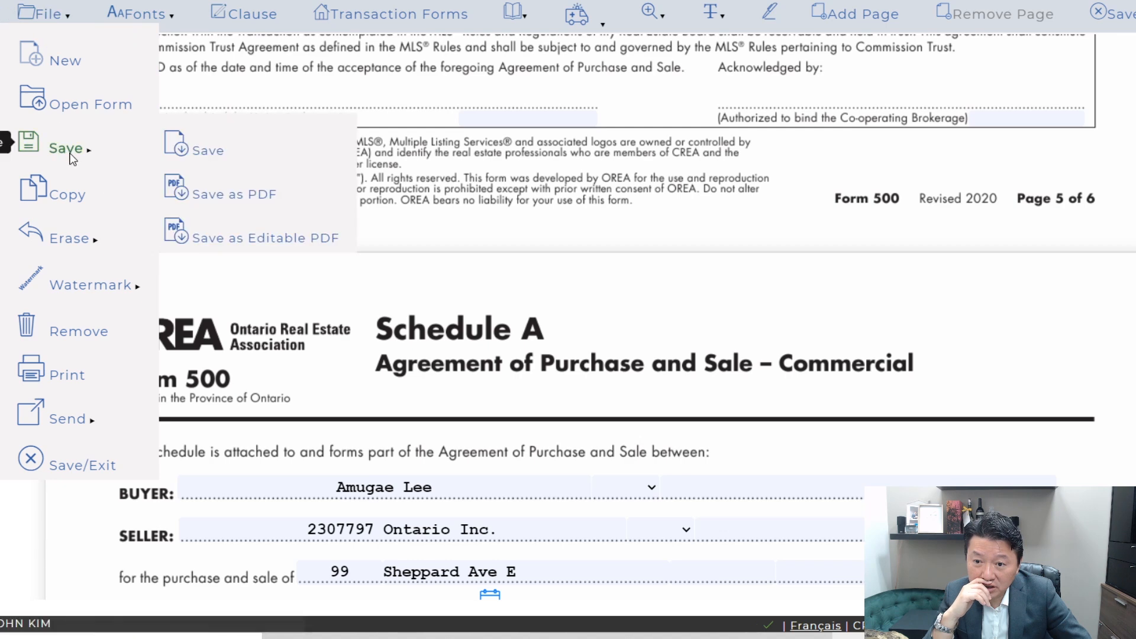
click(211, 153)
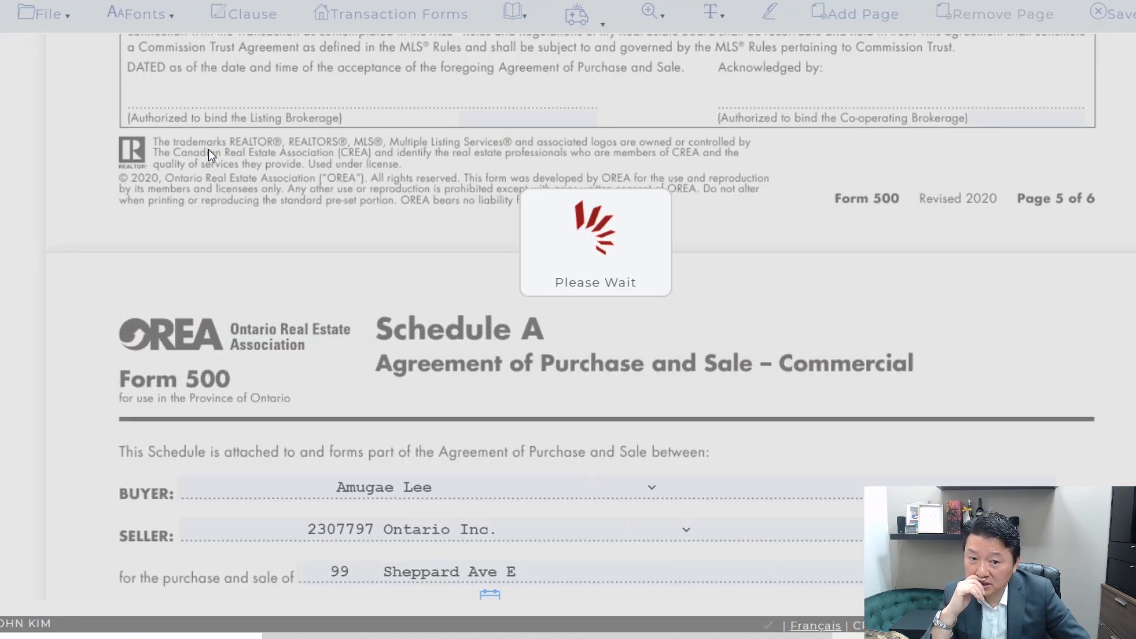